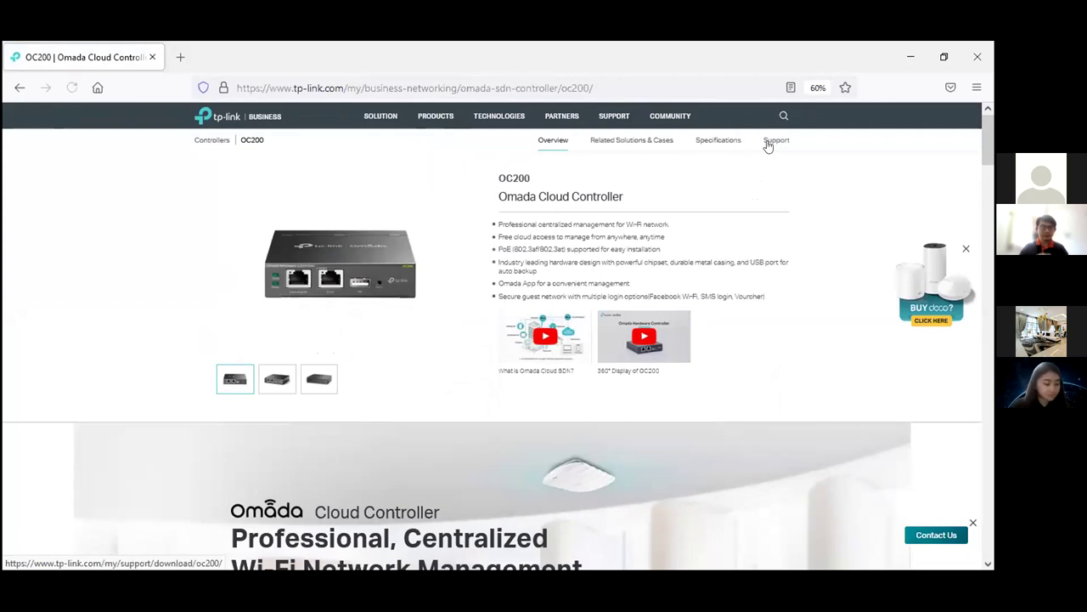
Step: Review the OC200's specifications, its firmware downloads and its emulators on the support page, and return to the TP-Link home page
{"action": "left_click", "coordinate": [723, 141]}
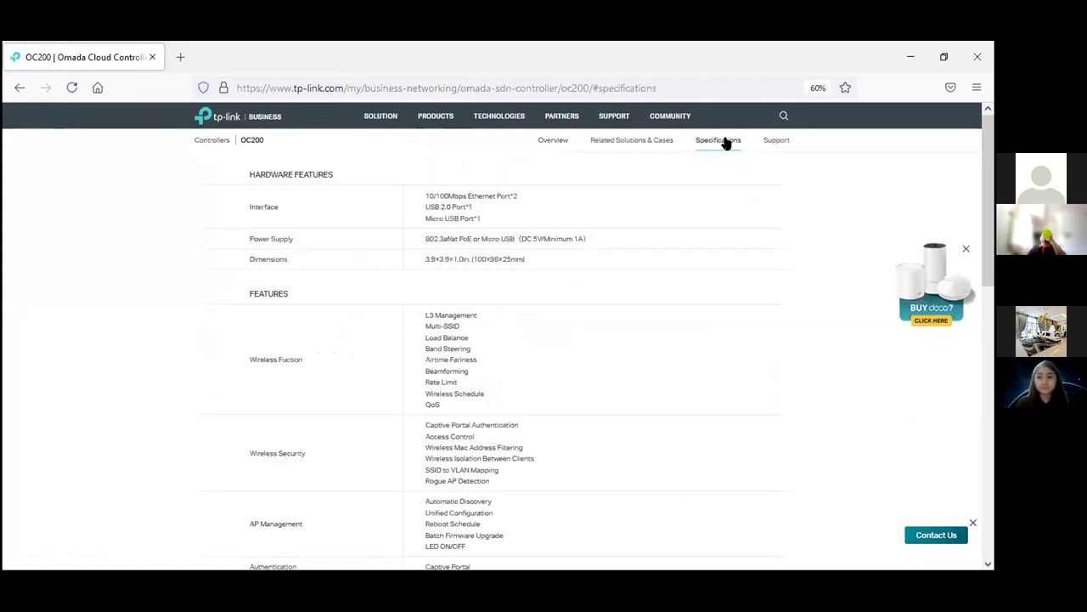
{"action": "left_click", "coordinate": [769, 143]}
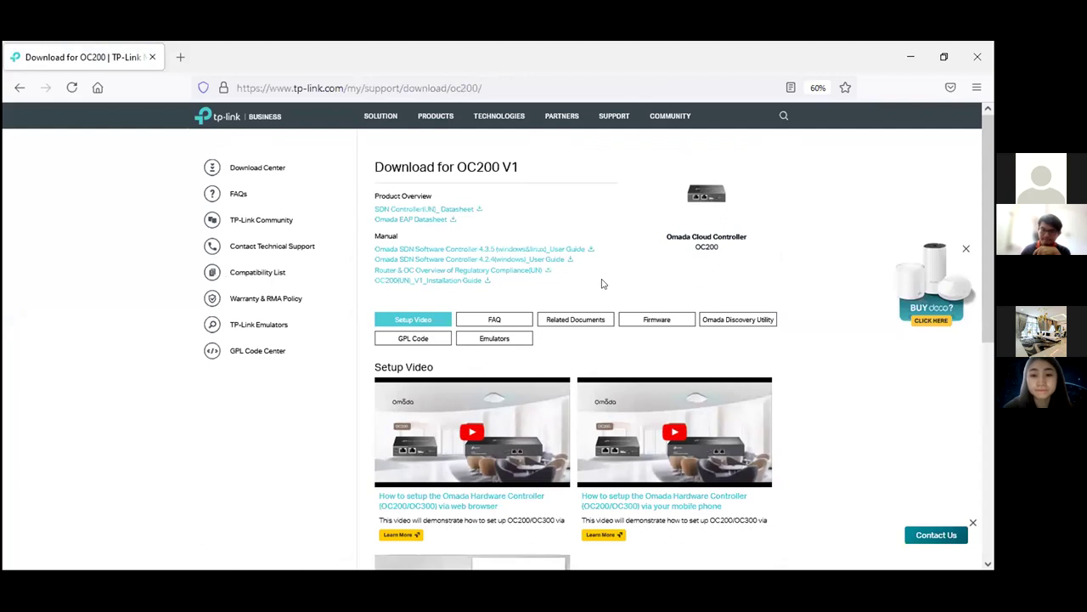
{"action": "left_click", "coordinate": [653, 318]}
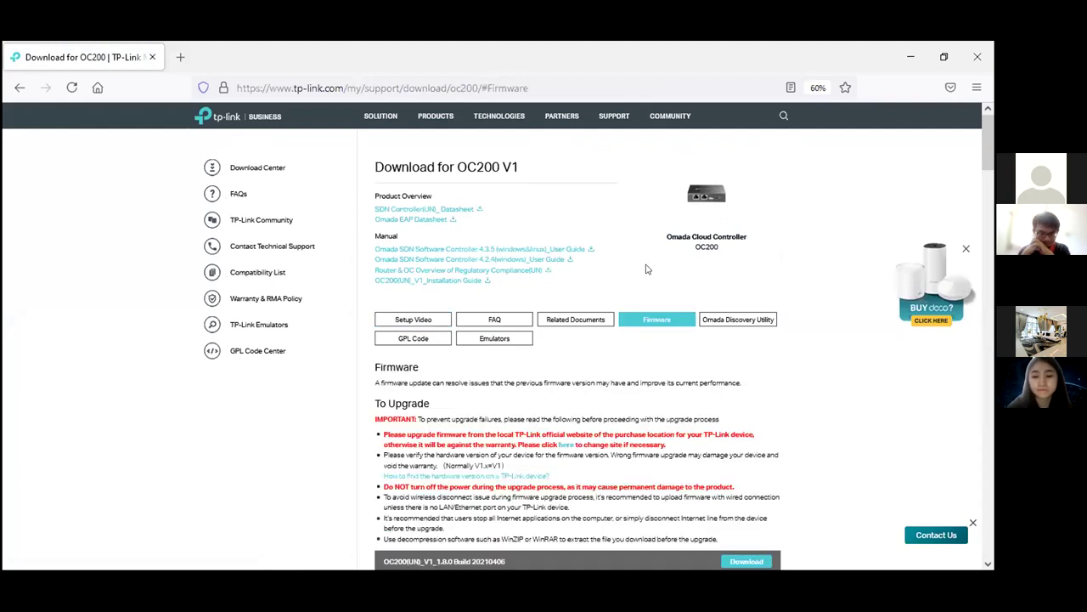
{"action": "left_click", "coordinate": [490, 339]}
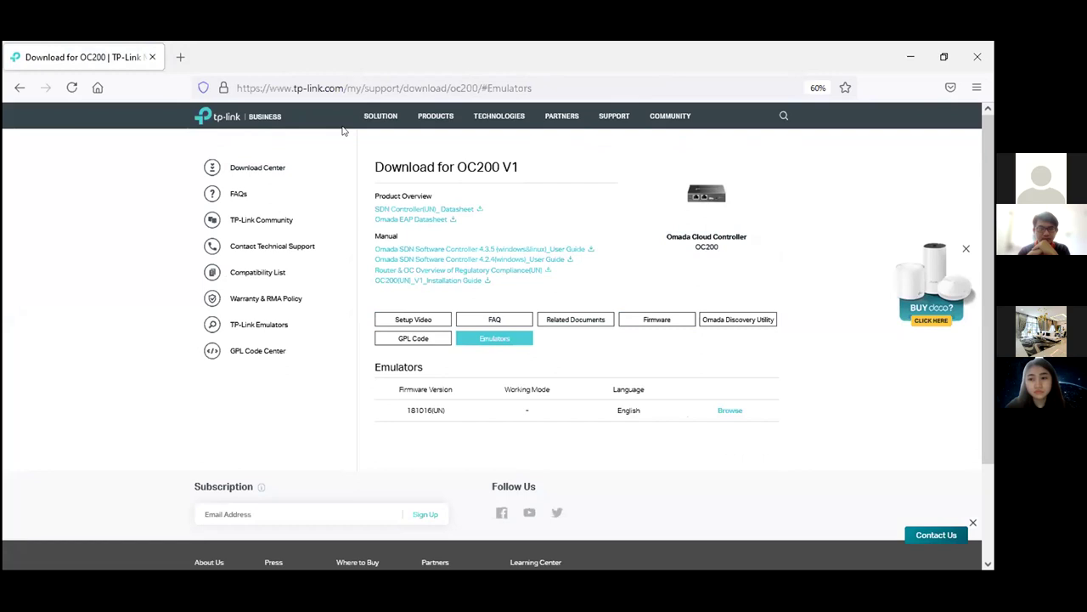
{"action": "mouse_move", "coordinate": [411, 122]}
{"action": "left_click", "coordinate": [205, 117]}
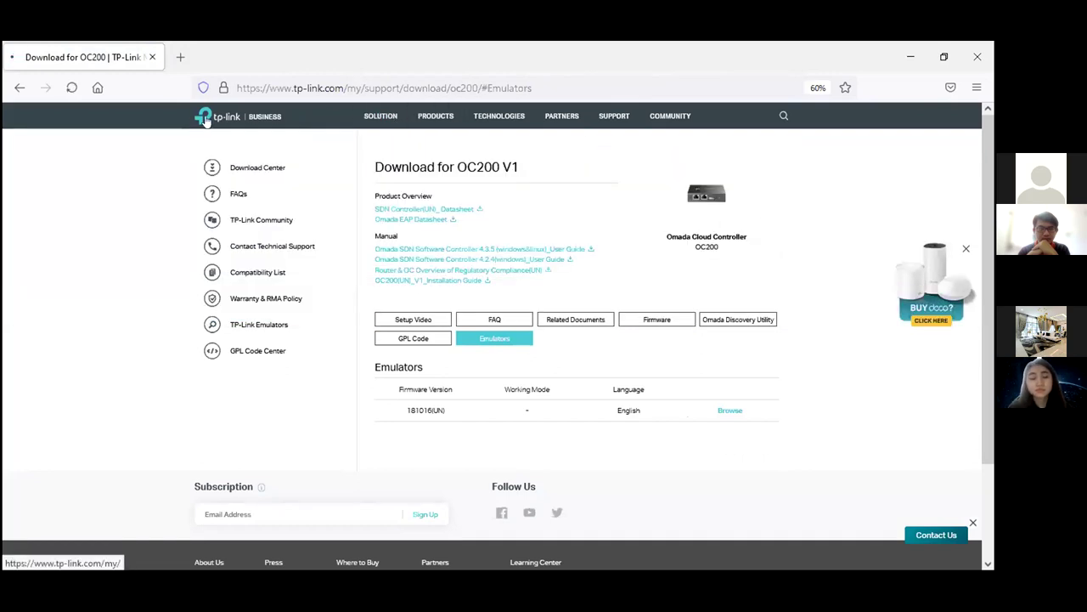
Step: Open the Omada Cloud site in a new browser tab and launch the OC200_SDN controller
{"action": "left_click", "coordinate": [179, 58]}
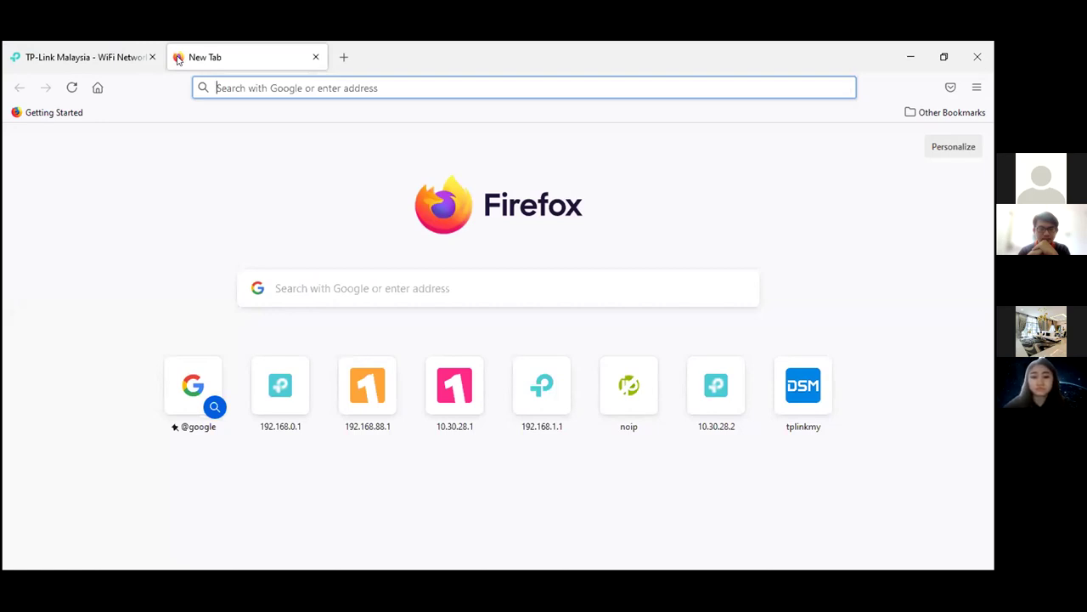
{"action": "type", "text": "omda"}
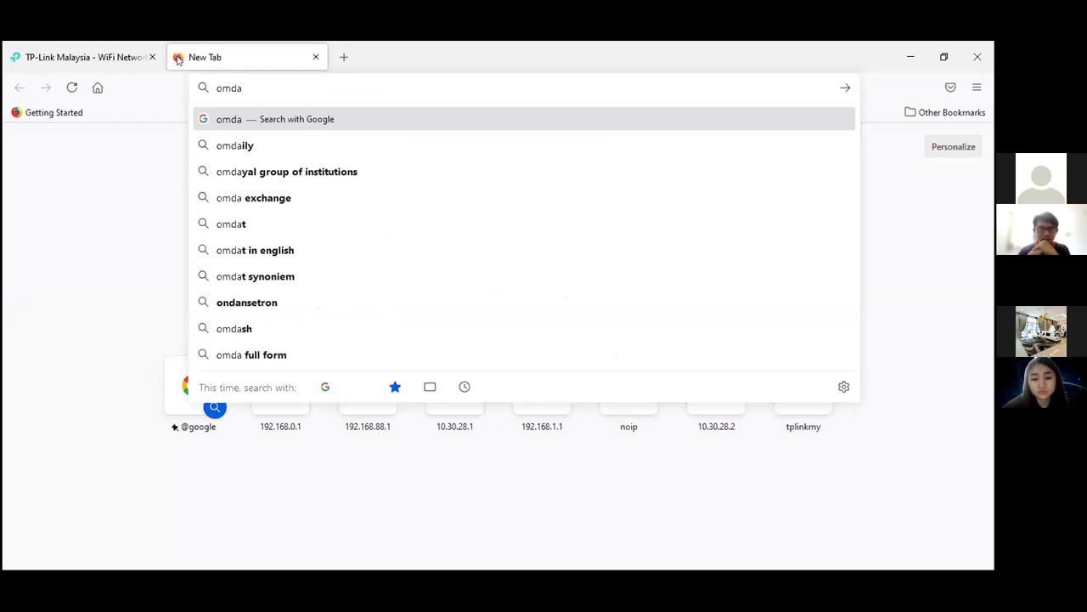
{"action": "key", "text": "BackSpace"}
{"action": "key", "text": "BackSpace"}
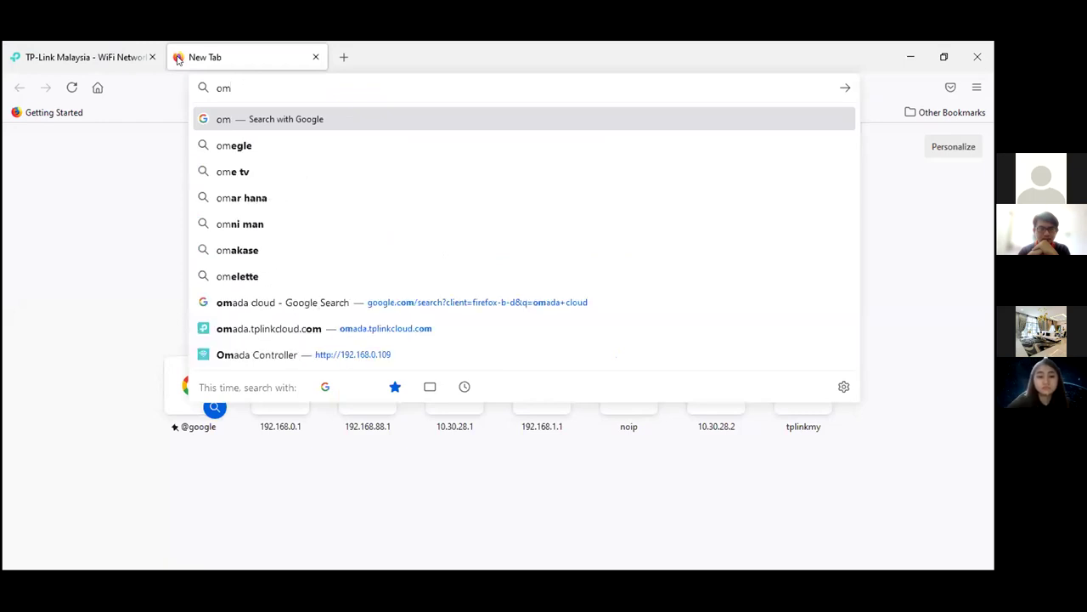
{"action": "type", "text": "ada"}
{"action": "key", "text": "Return"}
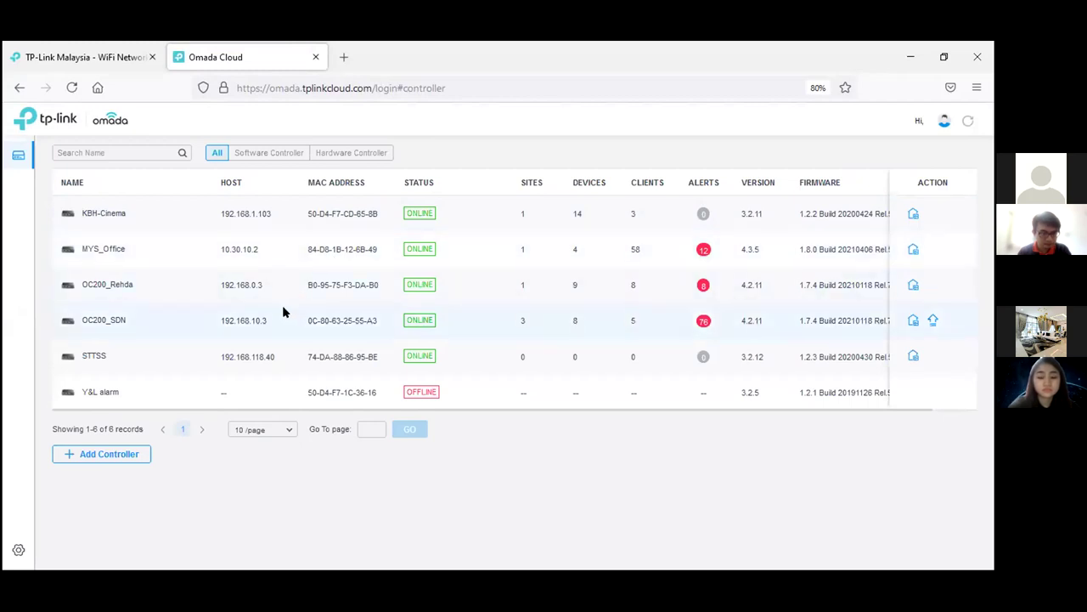
{"action": "left_click", "coordinate": [908, 326]}
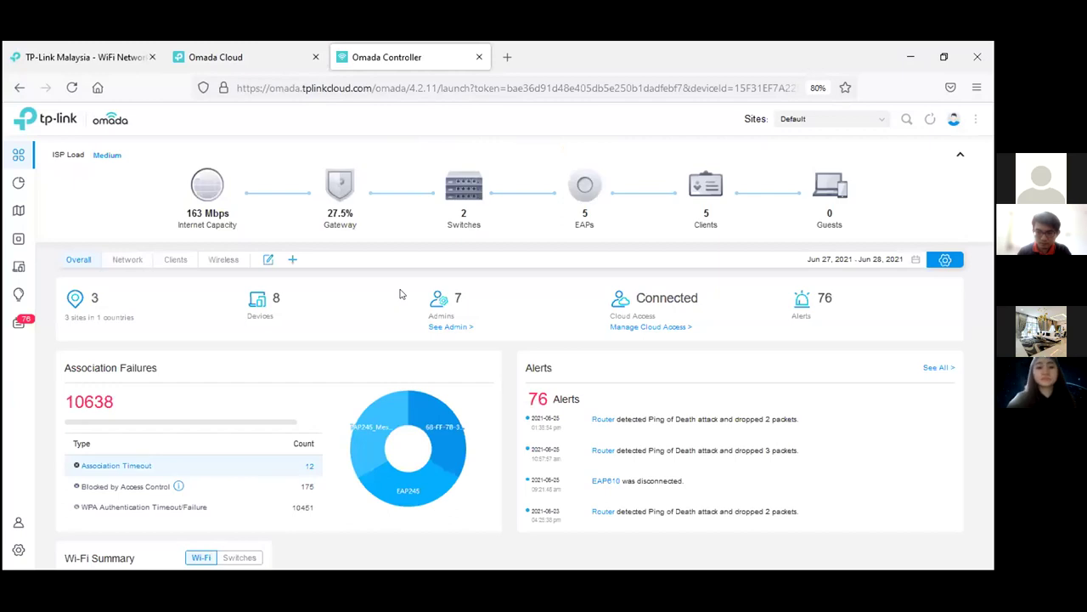
Step: Examine the ISP load, gateway, switch and client details in the dashboard's network overview and the list of available sites
{"action": "double_click", "coordinate": [119, 158]}
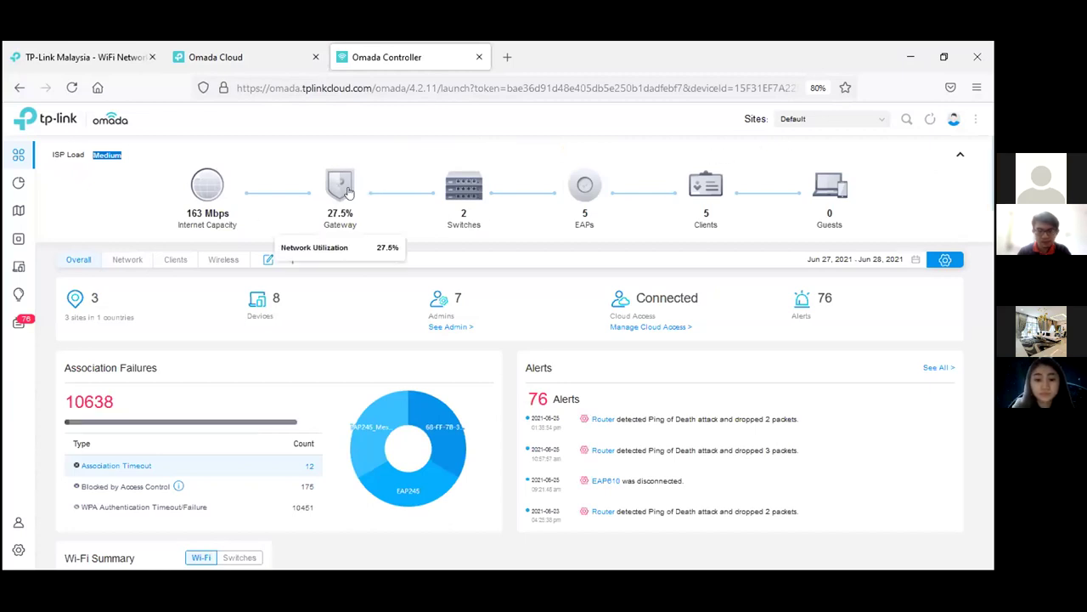
{"action": "mouse_move", "coordinate": [465, 194]}
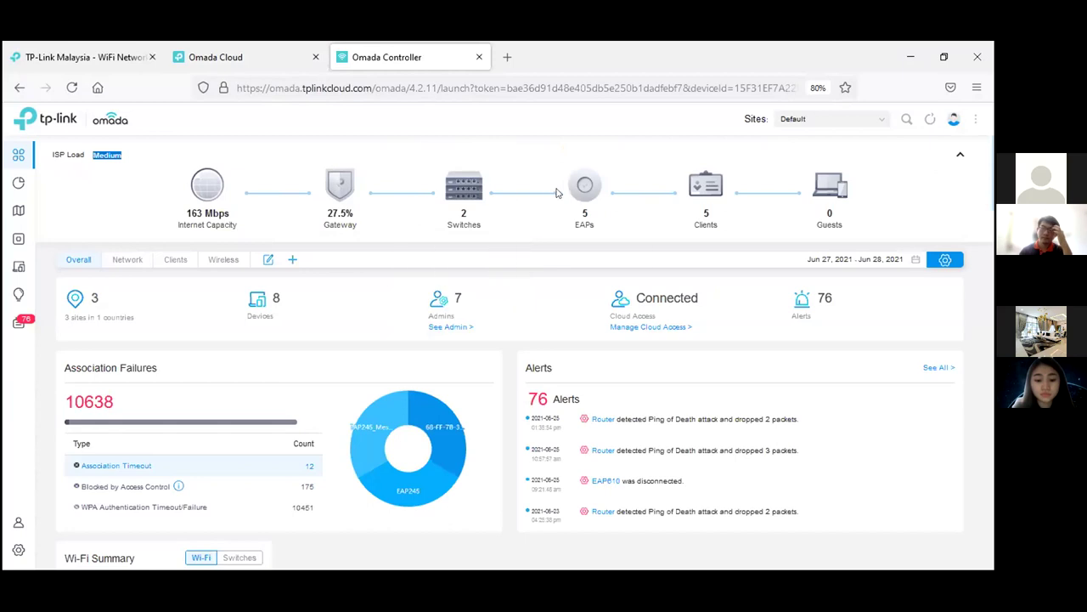
{"action": "mouse_move", "coordinate": [699, 193]}
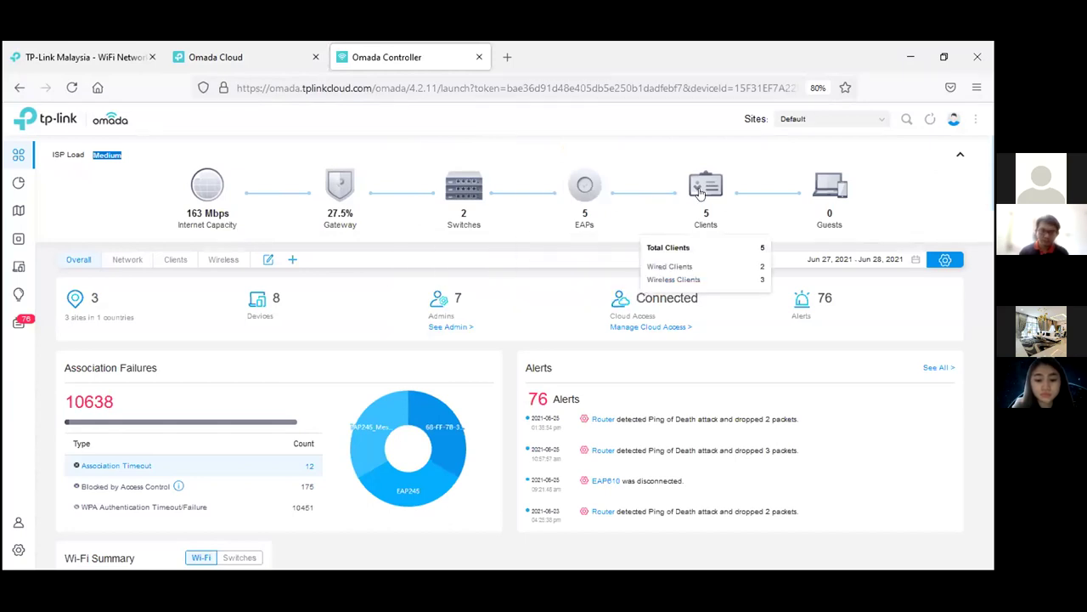
{"action": "left_click", "coordinate": [832, 118]}
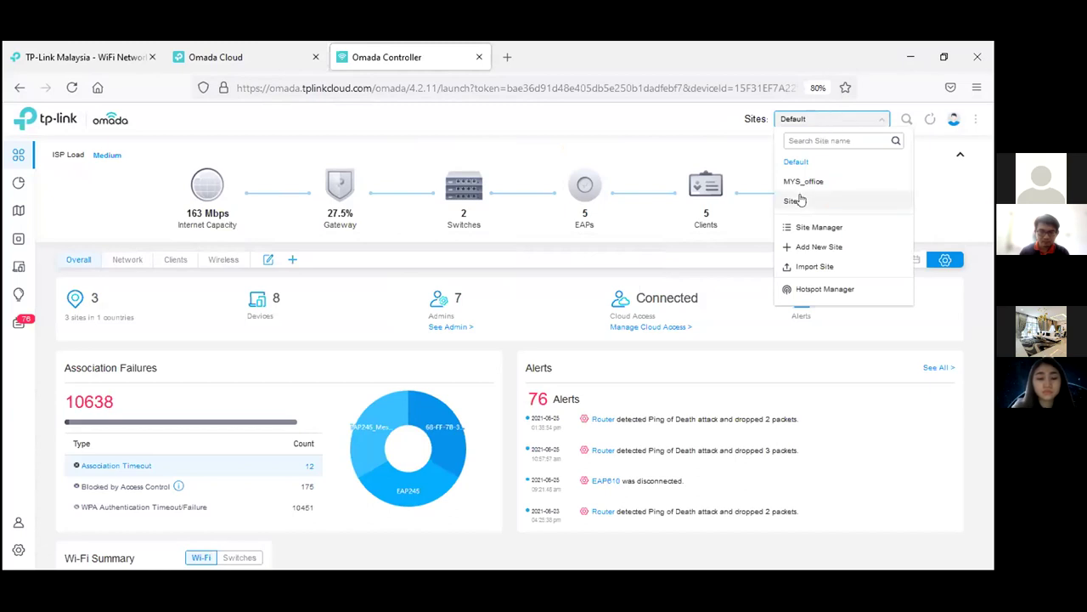
{"action": "left_click", "coordinate": [638, 161]}
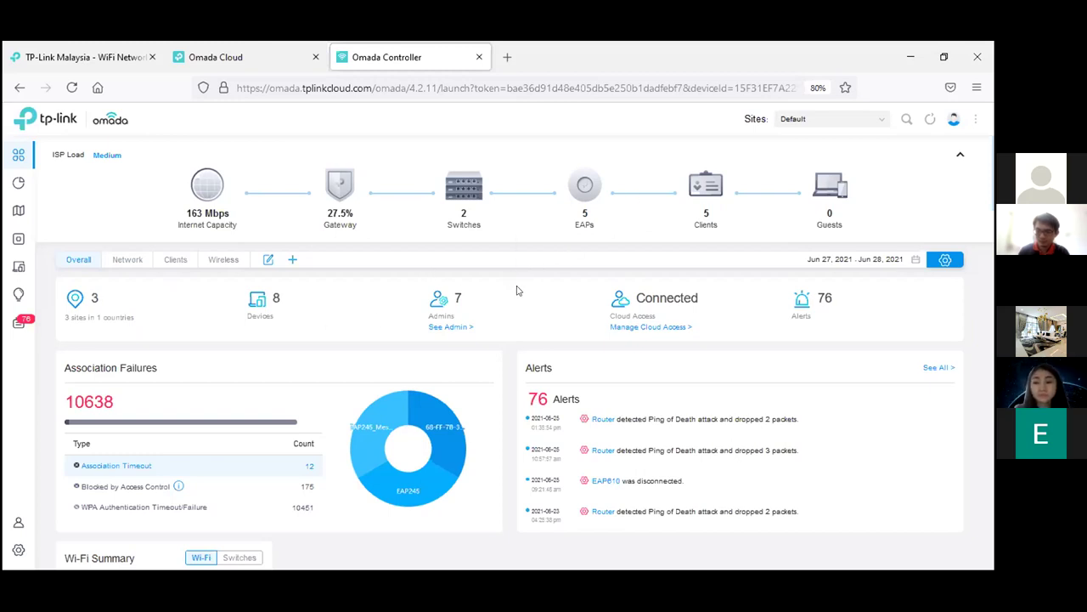
Step: Review the System, Network and Client widgets available for the Overall dashboard and close the widget editor
{"action": "left_click", "coordinate": [956, 263]}
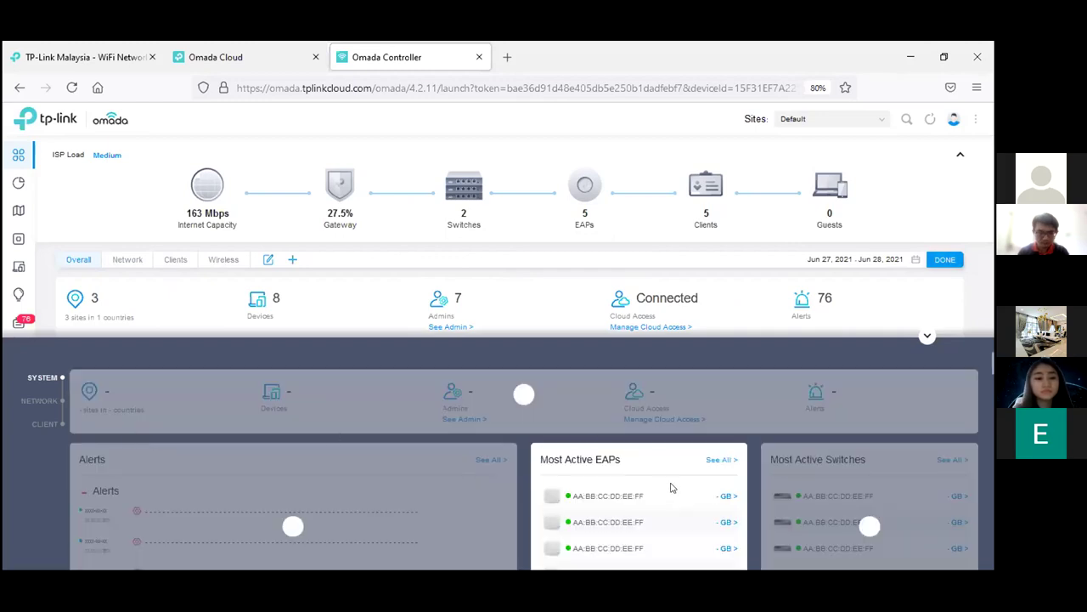
{"action": "scroll", "coordinate": [599, 493], "scroll_direction": "down", "scroll_amount": 1}
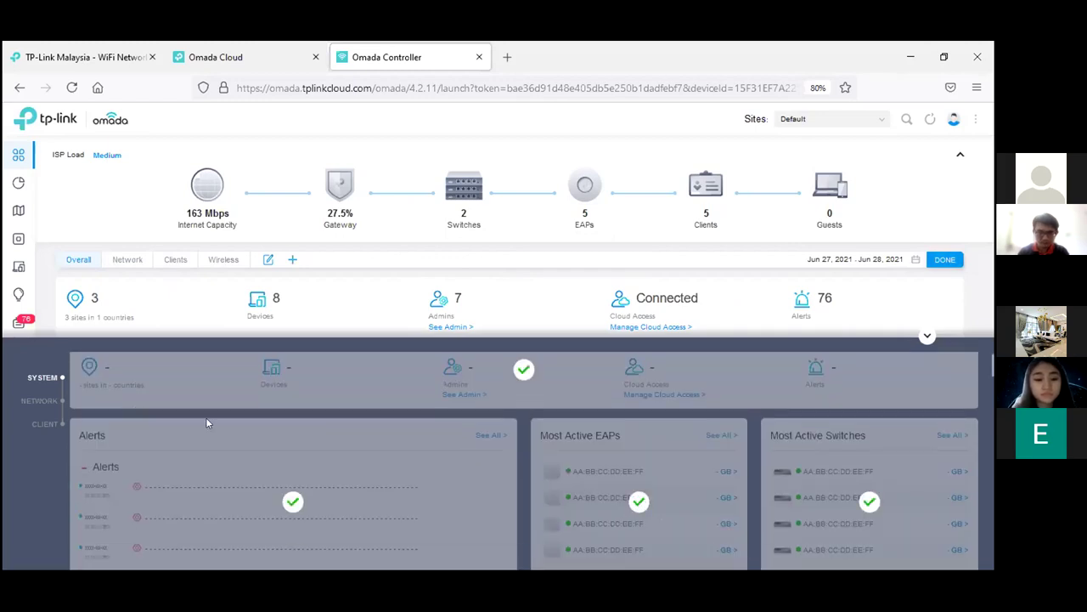
{"action": "left_click", "coordinate": [25, 402]}
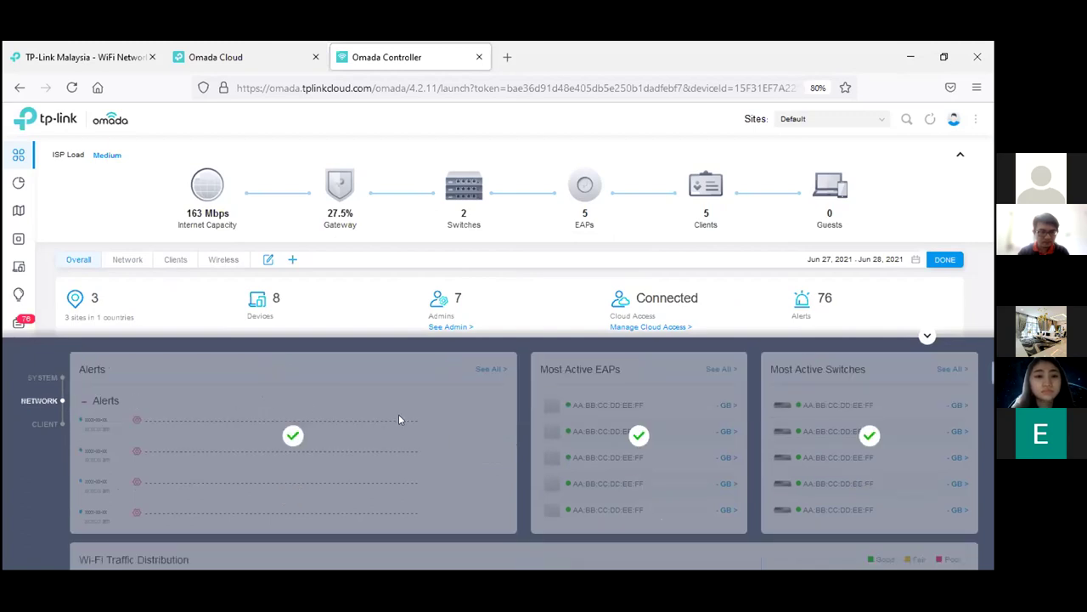
{"action": "scroll", "coordinate": [406, 414], "scroll_direction": "down", "scroll_amount": 2}
{"action": "mouse_move", "coordinate": [526, 437]}
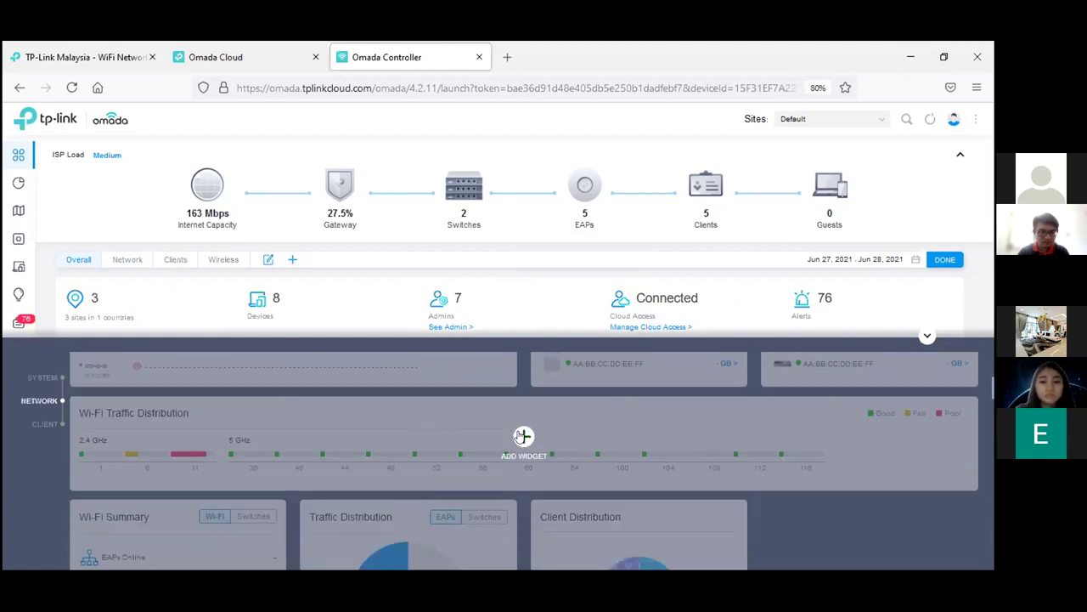
{"action": "left_click", "coordinate": [45, 423]}
{"action": "scroll", "coordinate": [478, 438], "scroll_direction": "down", "scroll_amount": 3}
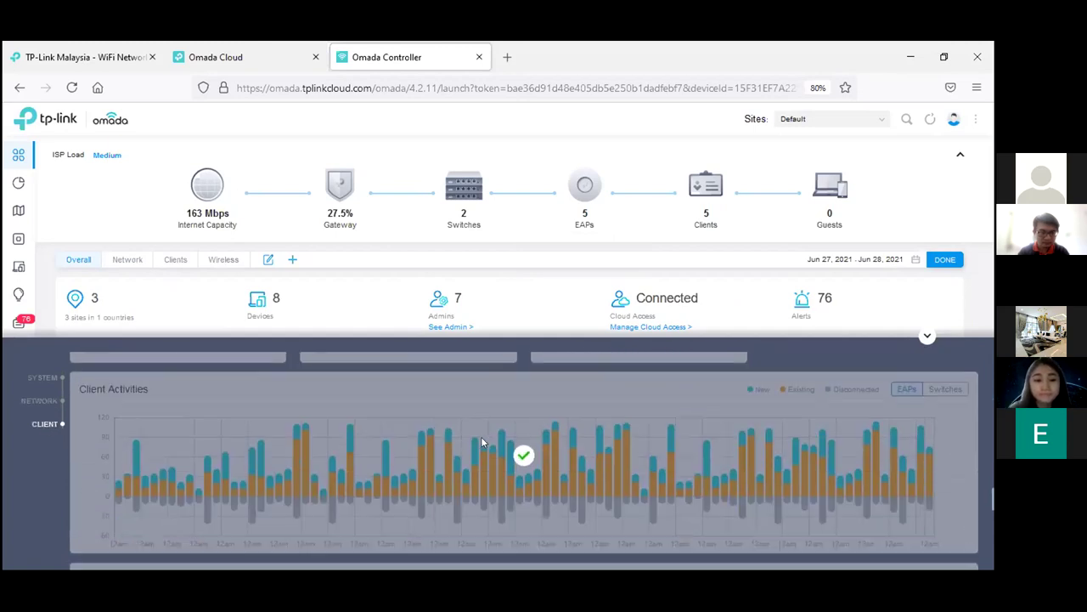
{"action": "left_click", "coordinate": [945, 259]}
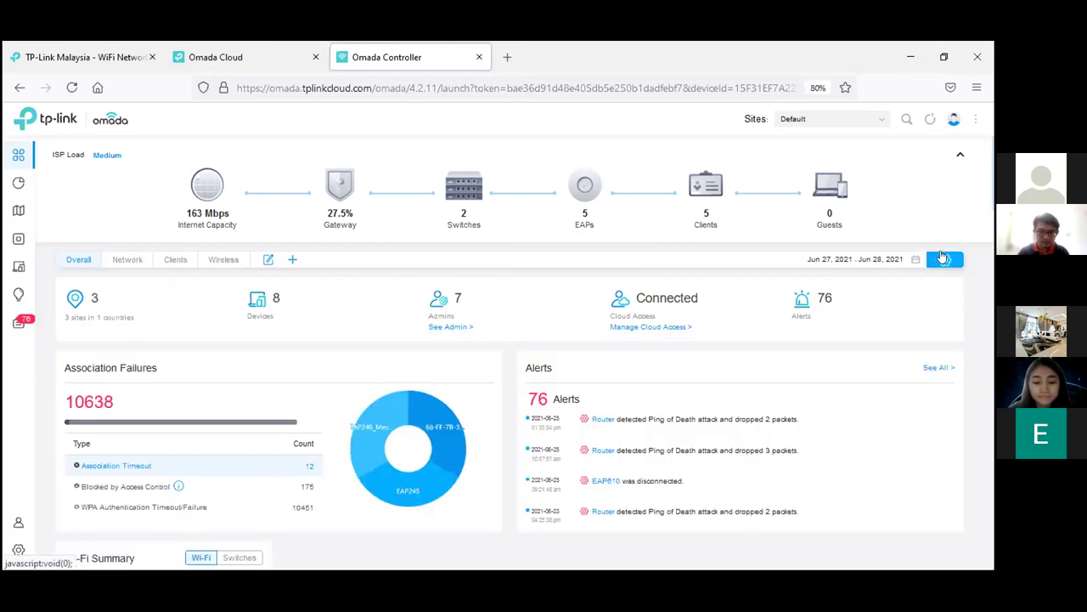
Step: Examine the Overall dashboard's widgets, from association failures and alerts down to client and traffic activities
{"action": "scroll", "coordinate": [830, 399], "scroll_direction": "down", "scroll_amount": 1}
{"action": "scroll", "coordinate": [831, 398], "scroll_direction": "down", "scroll_amount": 5}
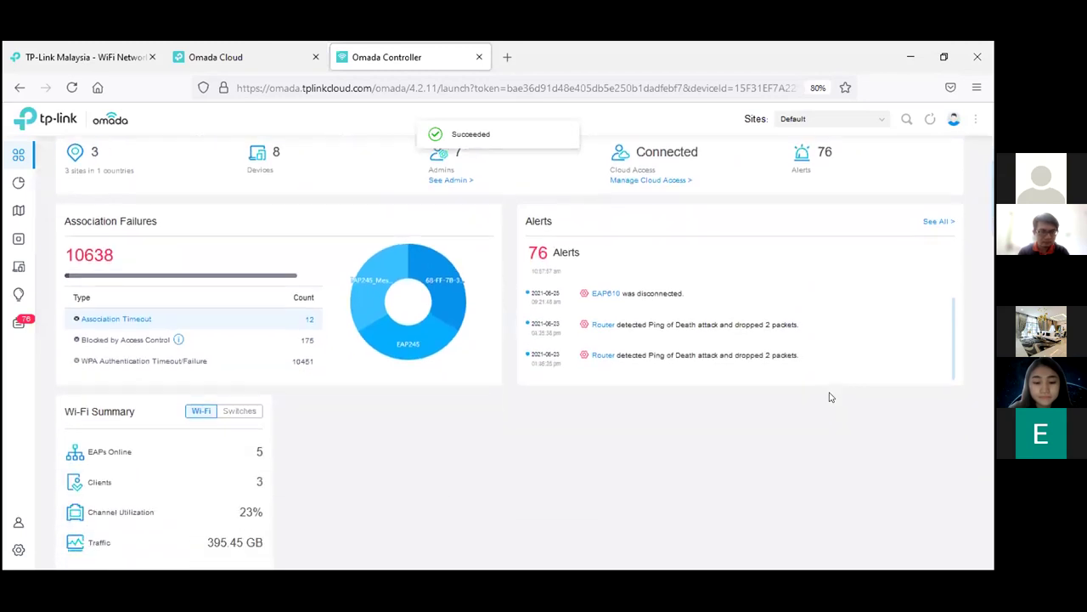
{"action": "scroll", "coordinate": [748, 404], "scroll_direction": "down", "scroll_amount": 5}
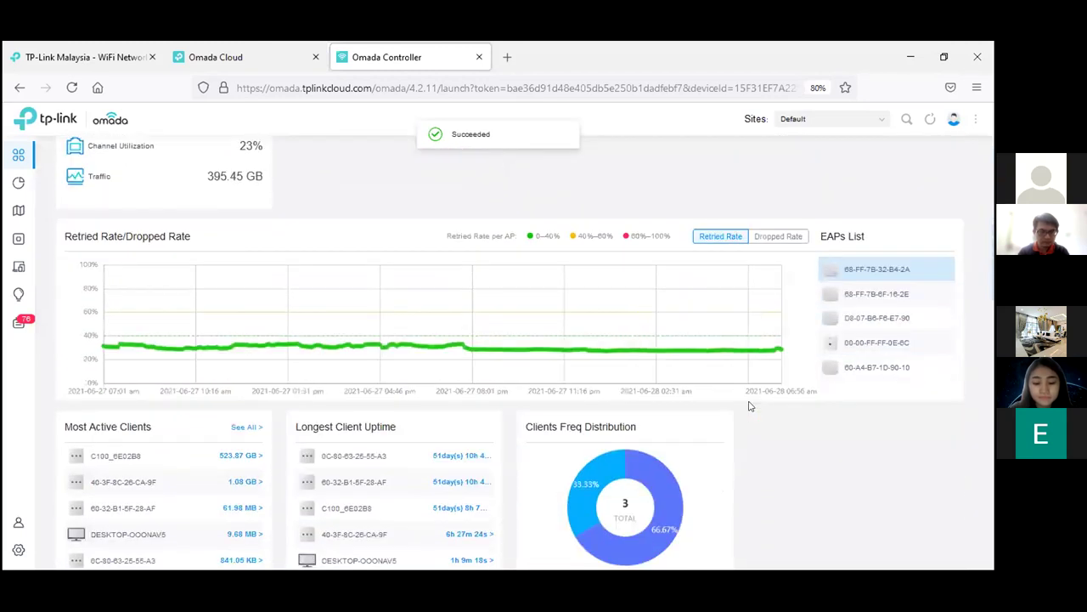
{"action": "scroll", "coordinate": [750, 400], "scroll_direction": "down", "scroll_amount": 2}
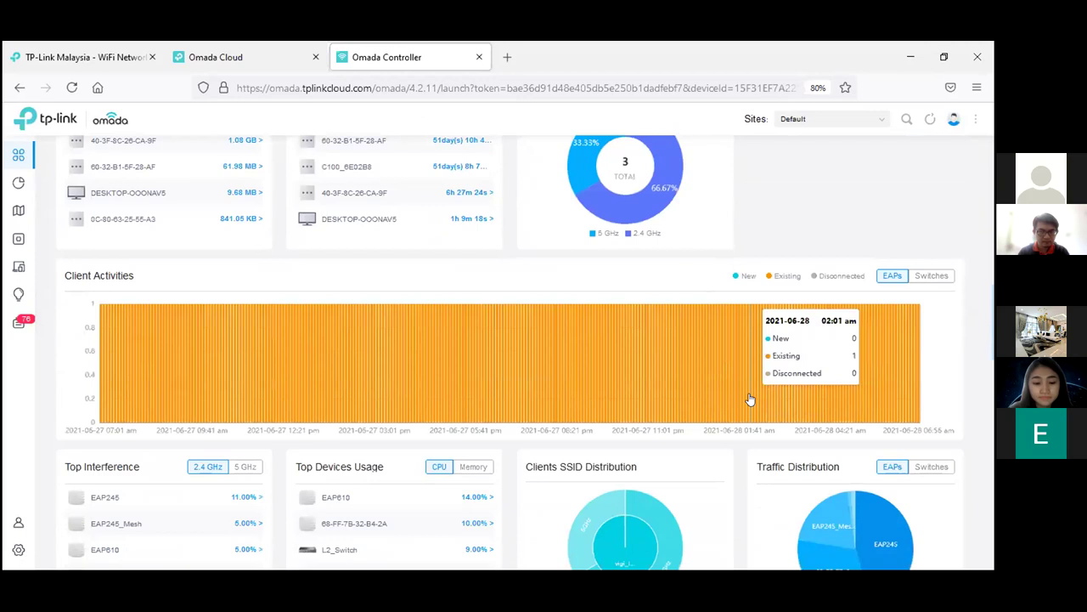
{"action": "scroll", "coordinate": [750, 399], "scroll_direction": "down", "scroll_amount": 5}
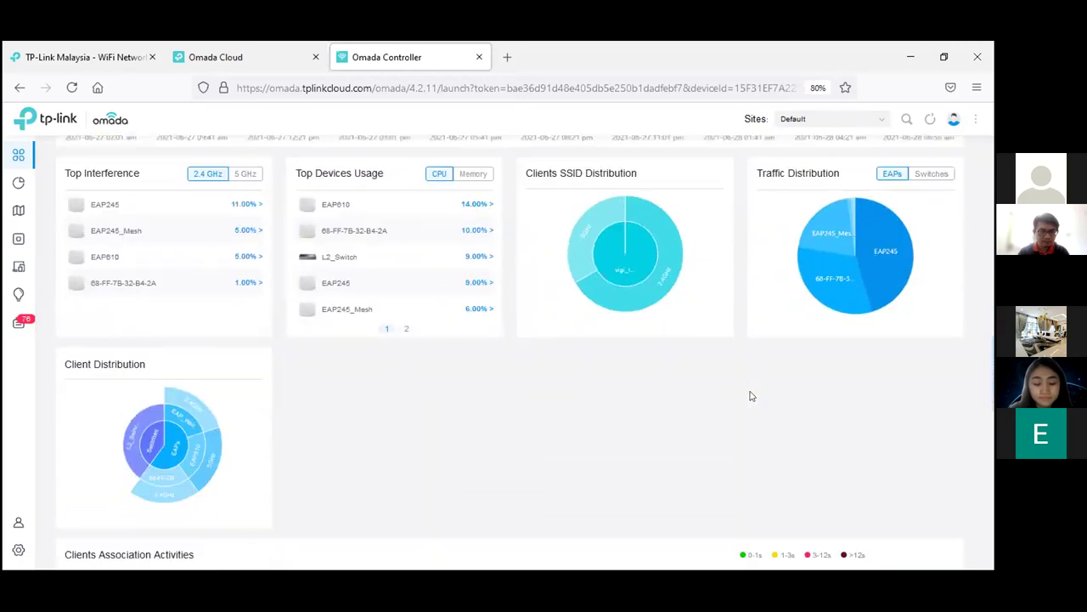
{"action": "scroll", "coordinate": [751, 395], "scroll_direction": "down", "scroll_amount": 3}
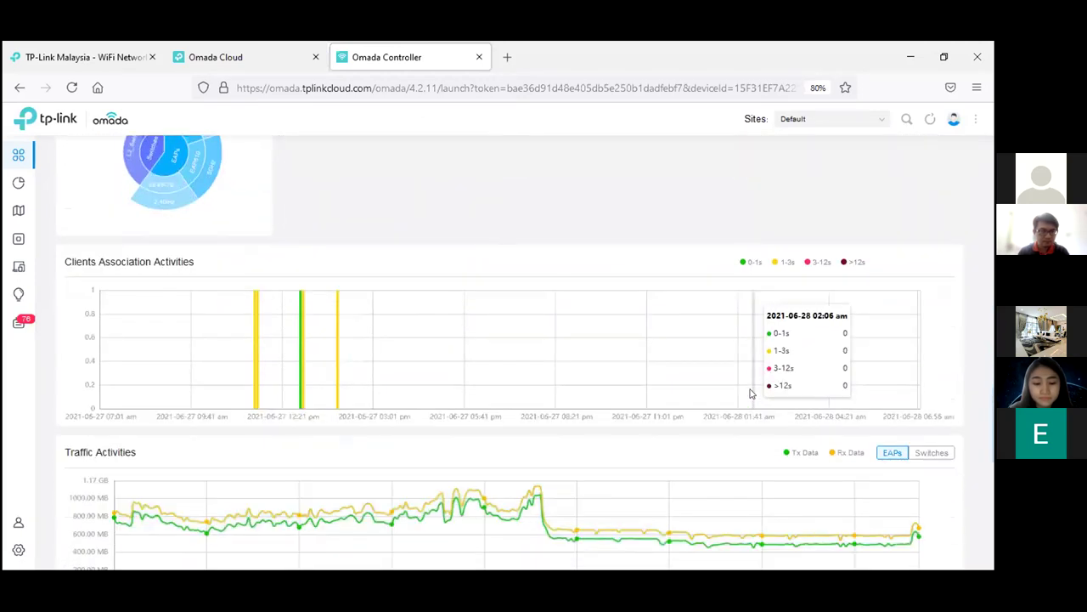
Step: Open the performance statistics and examine the Router's user counts, usage, traffic and packets charts
{"action": "left_click", "coordinate": [18, 182]}
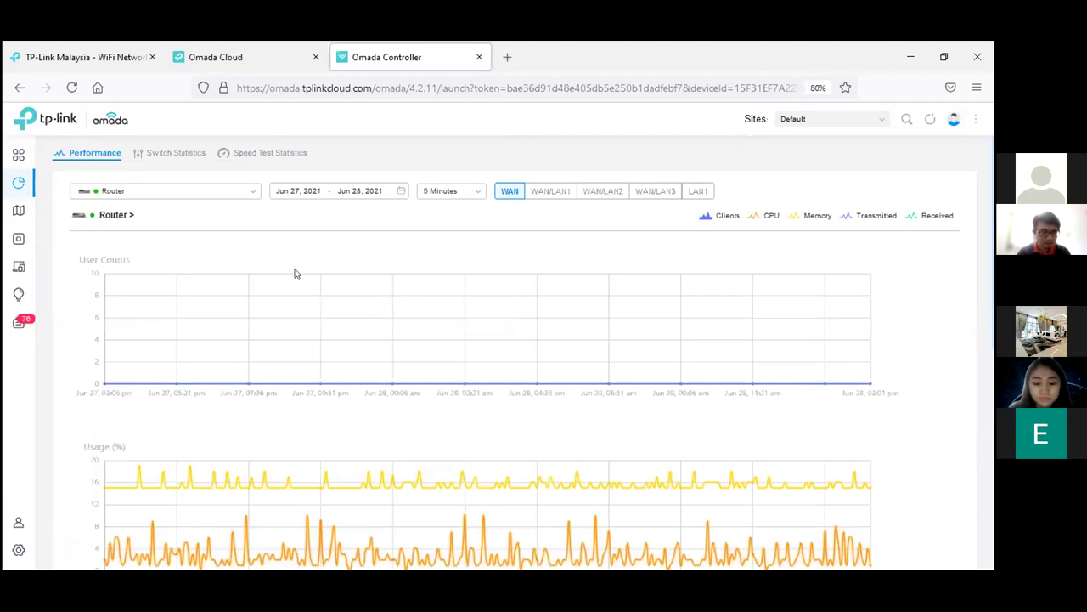
{"action": "scroll", "coordinate": [296, 273], "scroll_direction": "down", "scroll_amount": 1}
{"action": "scroll", "coordinate": [297, 255], "scroll_direction": "down", "scroll_amount": 2}
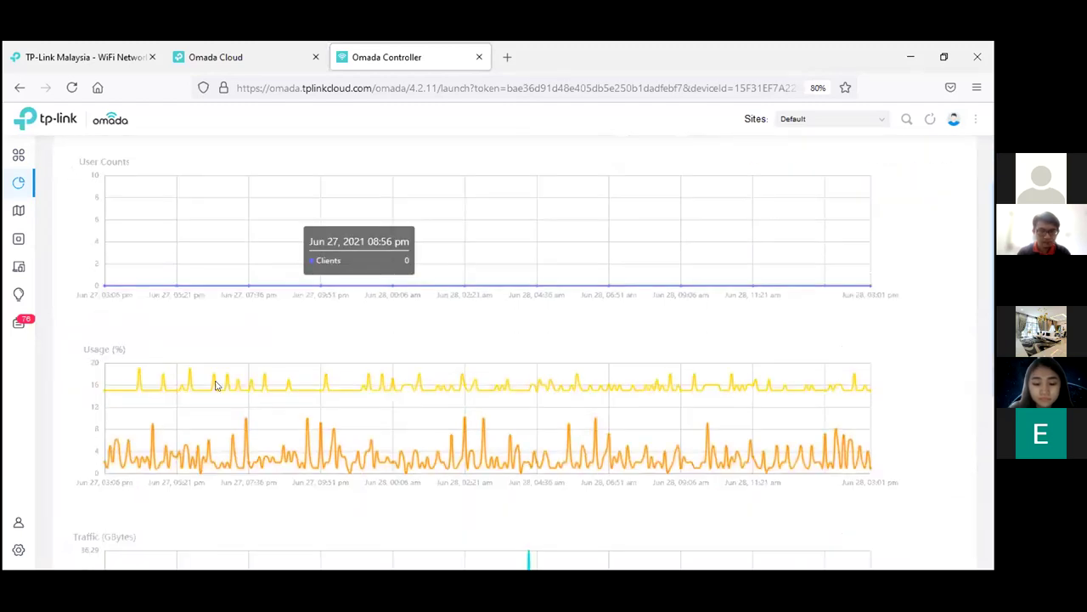
{"action": "scroll", "coordinate": [234, 382], "scroll_direction": "down", "scroll_amount": 2}
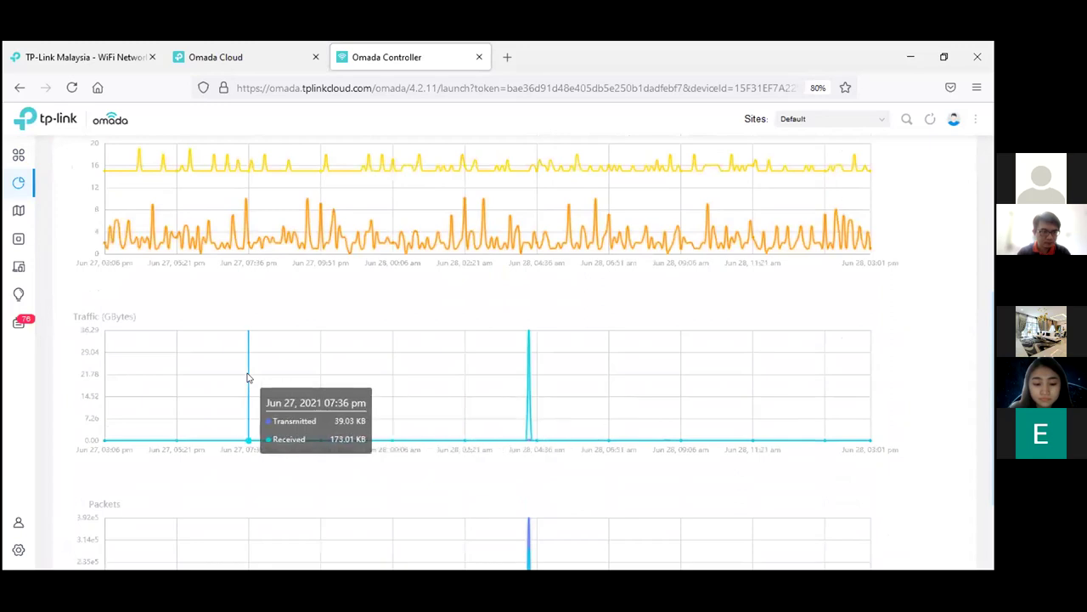
{"action": "scroll", "coordinate": [249, 377], "scroll_direction": "down", "scroll_amount": 1}
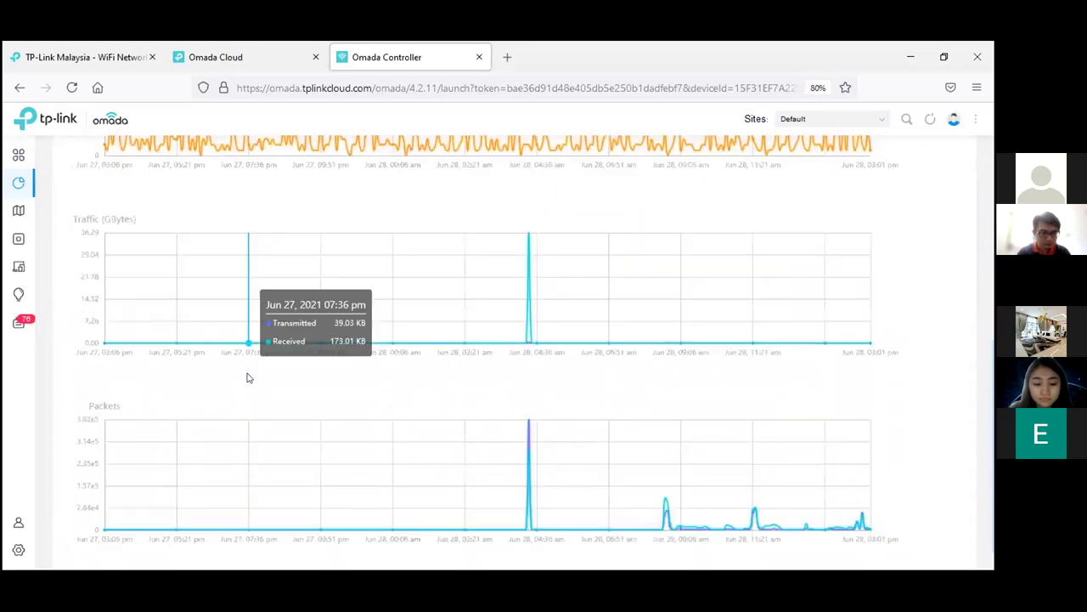
{"action": "scroll", "coordinate": [247, 377], "scroll_direction": "up", "scroll_amount": 5}
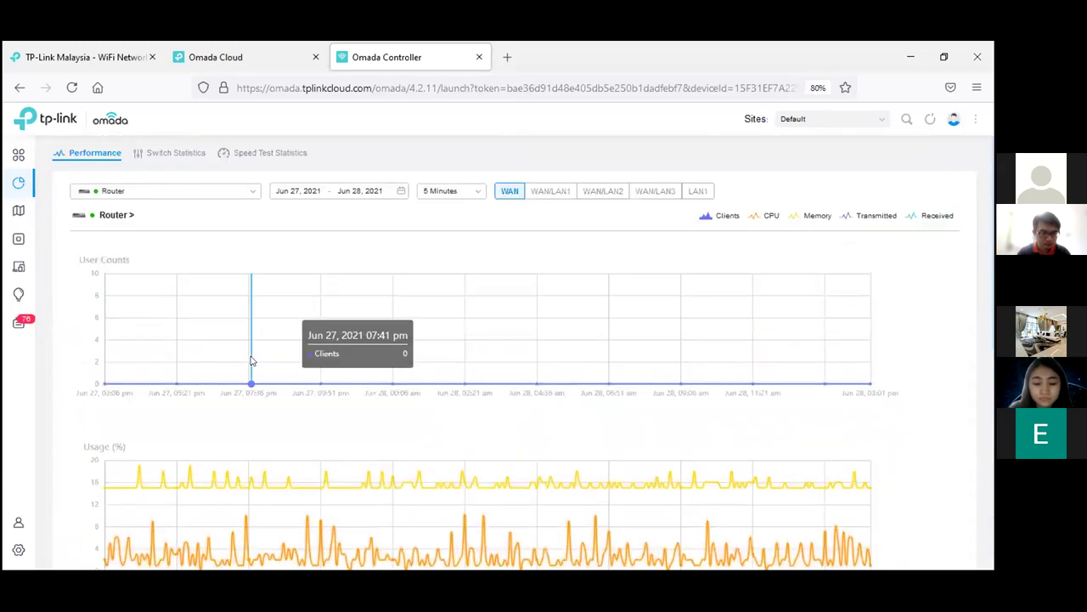
Step: Show the performance statistics of L2_Switch and of the EAP225 access point 68-FF-7B-32-B4-2A
{"action": "left_click", "coordinate": [192, 193]}
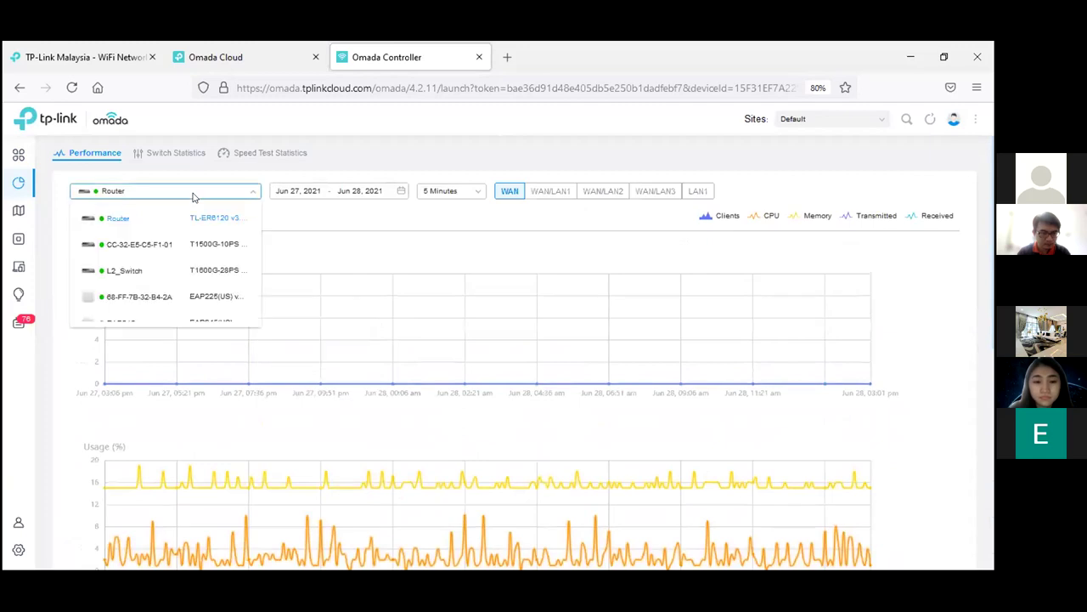
{"action": "left_click", "coordinate": [145, 269]}
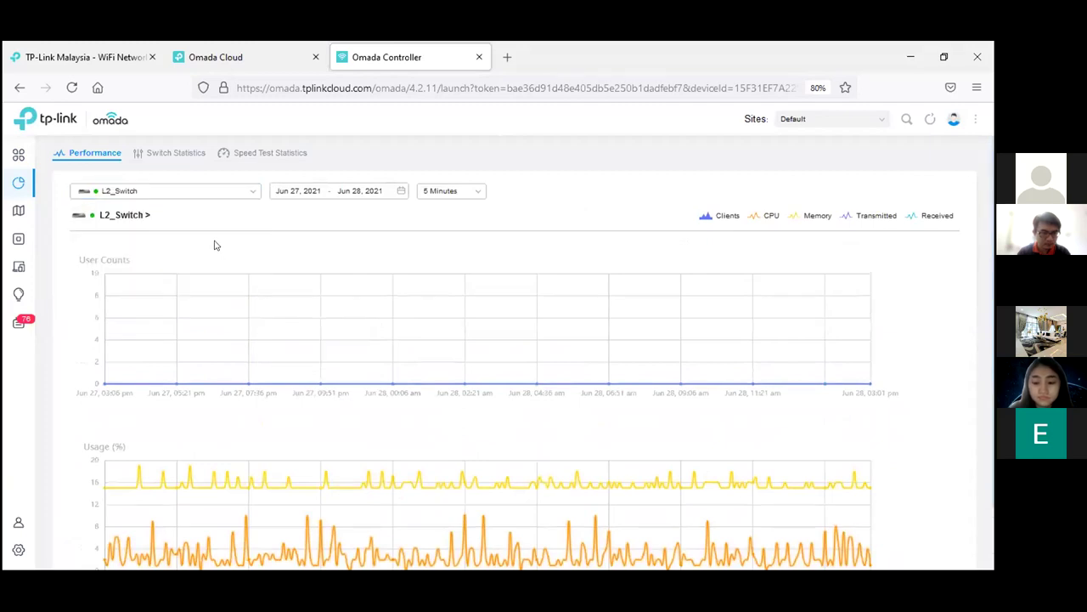
{"action": "left_click", "coordinate": [177, 192]}
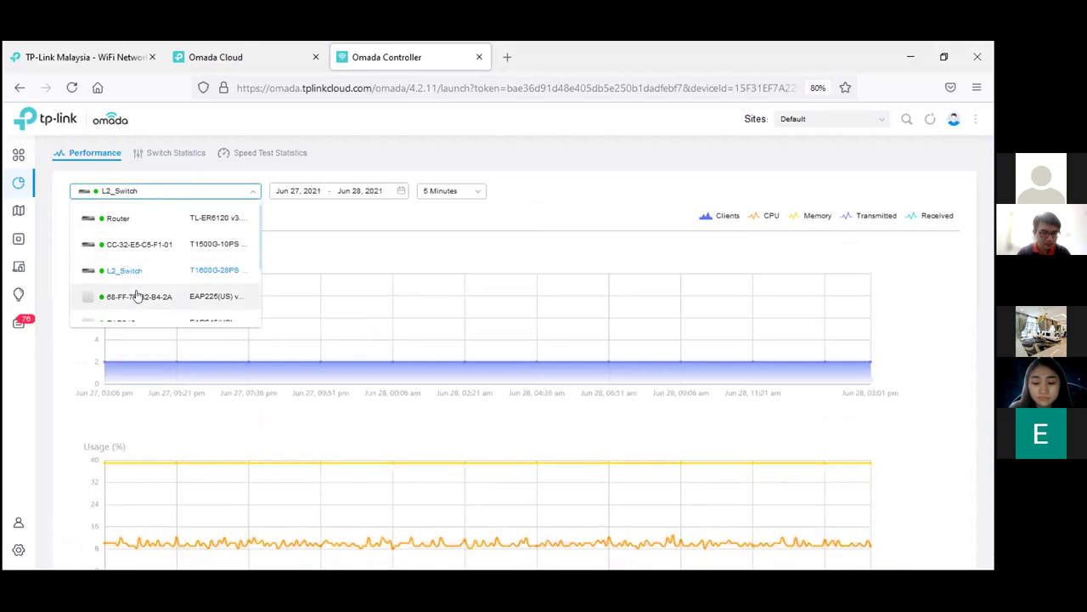
{"action": "left_click", "coordinate": [139, 295]}
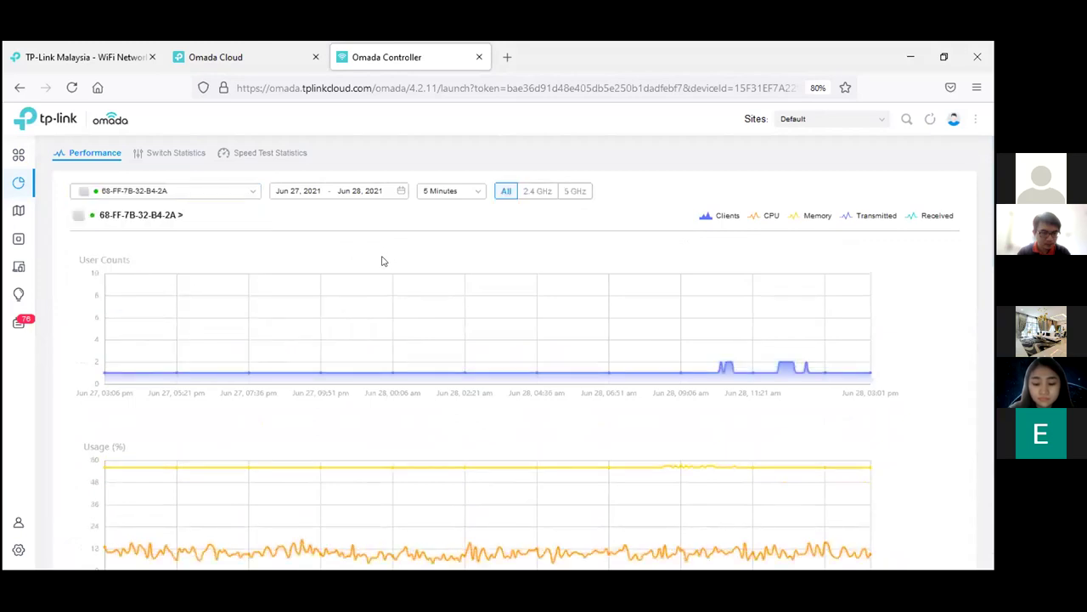
Step: Open the switch statistics and examine the port status and per-port traffic charts of CC-32-E5-C5-F1-01
{"action": "left_click", "coordinate": [174, 152]}
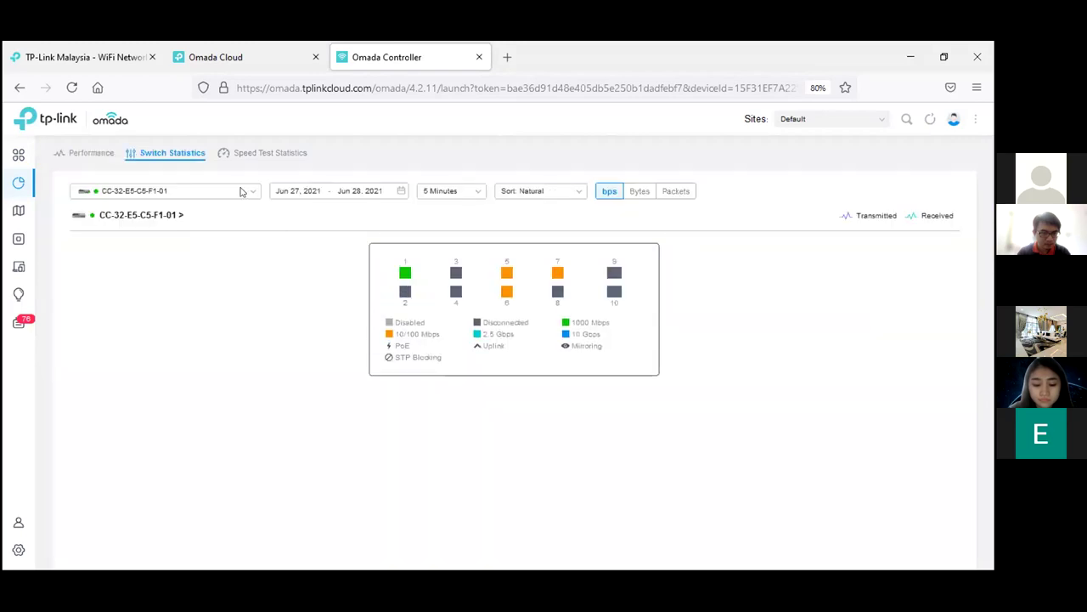
{"action": "scroll", "coordinate": [261, 291], "scroll_direction": "down", "scroll_amount": 5}
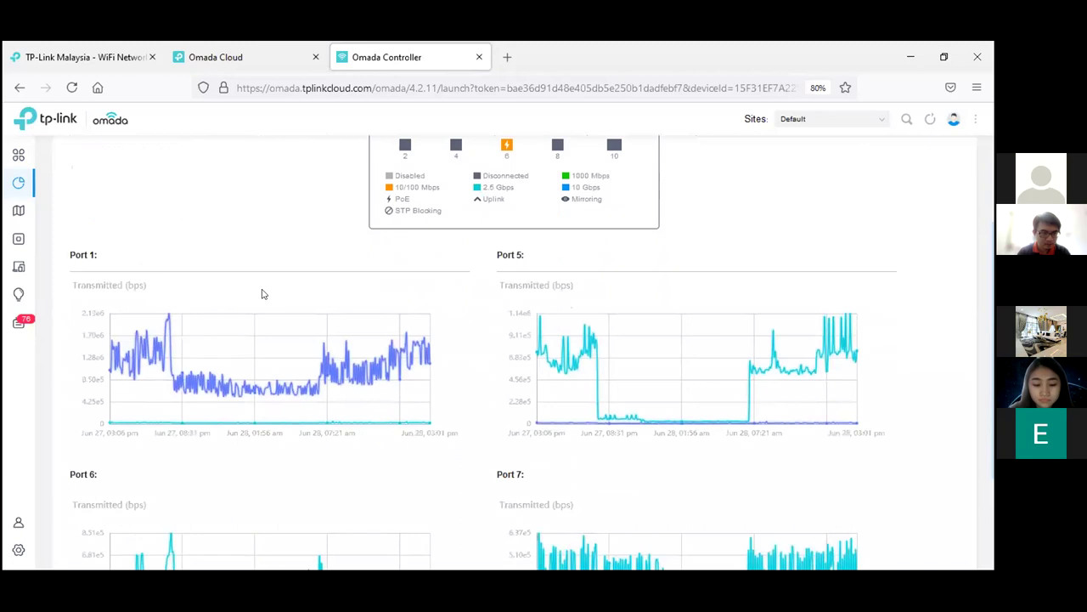
{"action": "scroll", "coordinate": [261, 294], "scroll_direction": "up", "scroll_amount": 5}
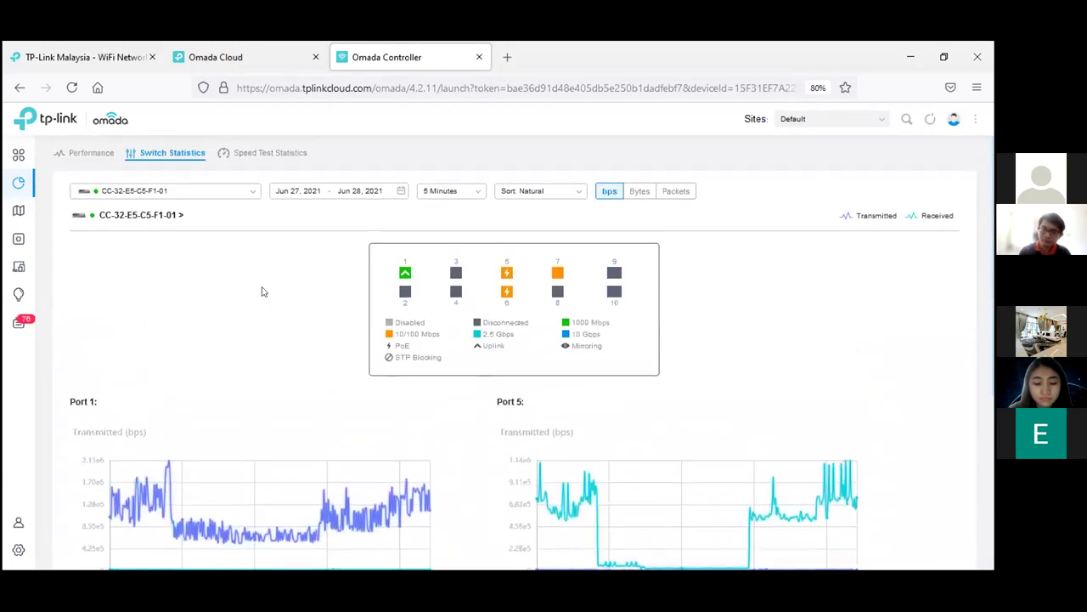
Step: Show the network topology, and on the Default floor map move access points 68-FF-7B-32-B4-2A and EAP245 to lower spots on the plan
{"action": "left_click", "coordinate": [43, 210]}
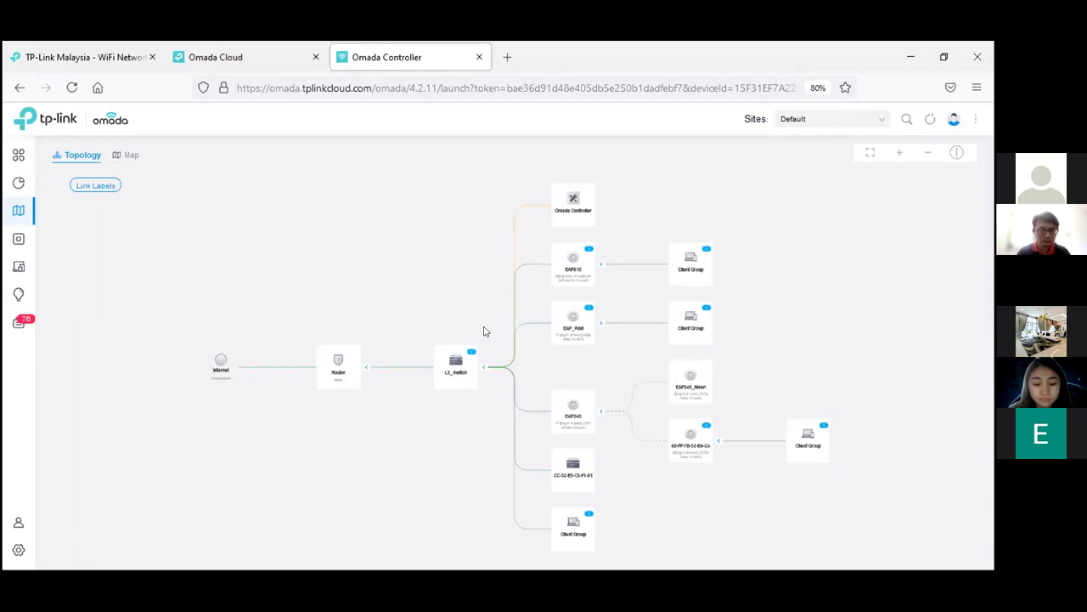
{"action": "left_click", "coordinate": [130, 158]}
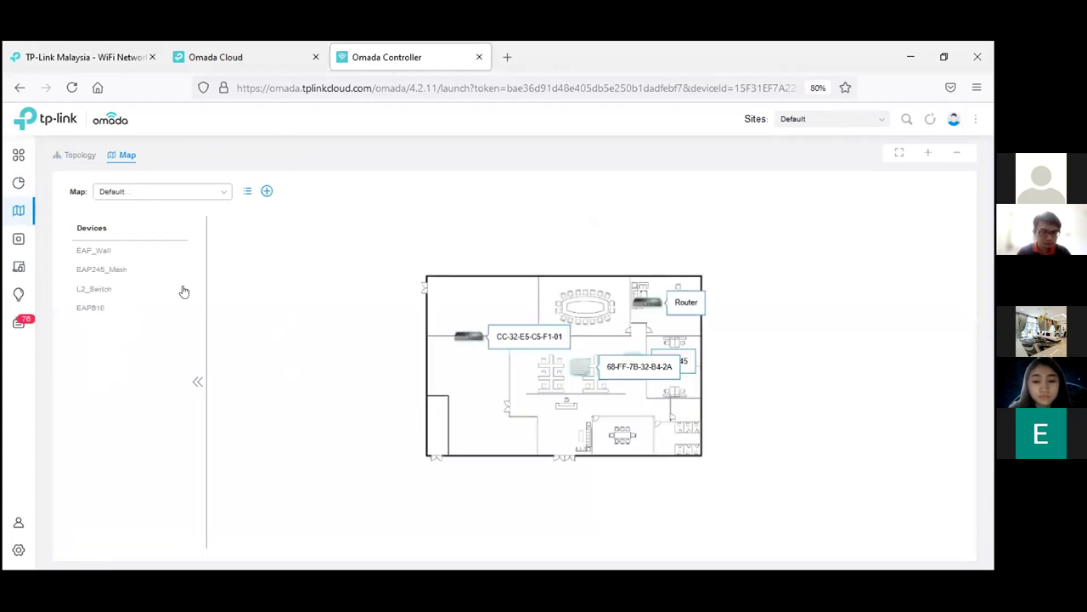
{"action": "left_click_drag", "start_coordinate": [578, 367], "coordinate": [511, 410]}
{"action": "left_click_drag", "start_coordinate": [631, 363], "coordinate": [630, 408]}
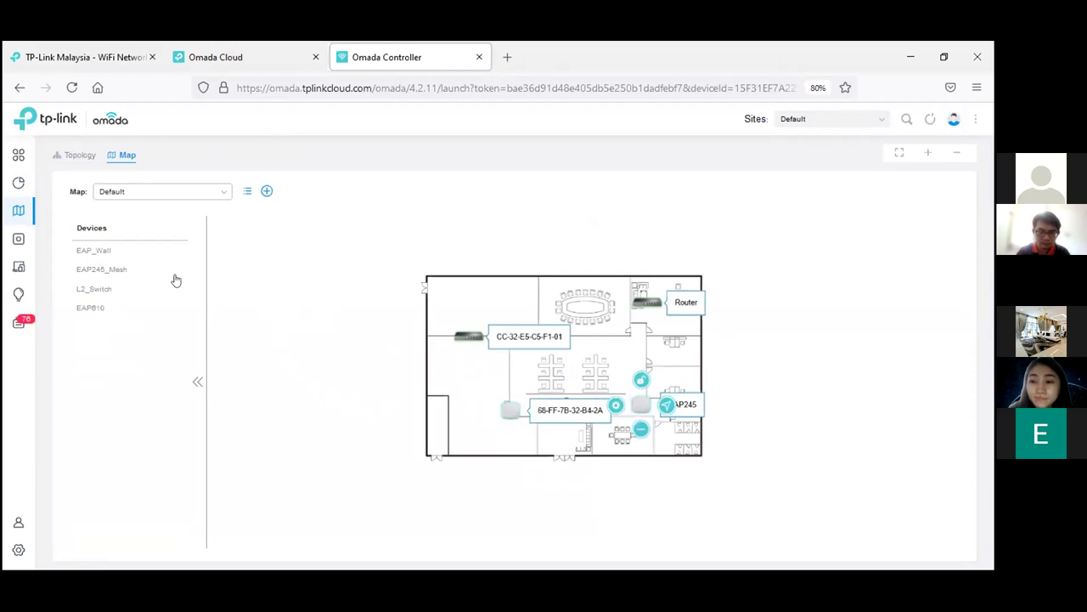
Step: Review the full device list and show the details of L2_Switch and of switch CC-32-E5-C5-F1-01
{"action": "left_click", "coordinate": [36, 242]}
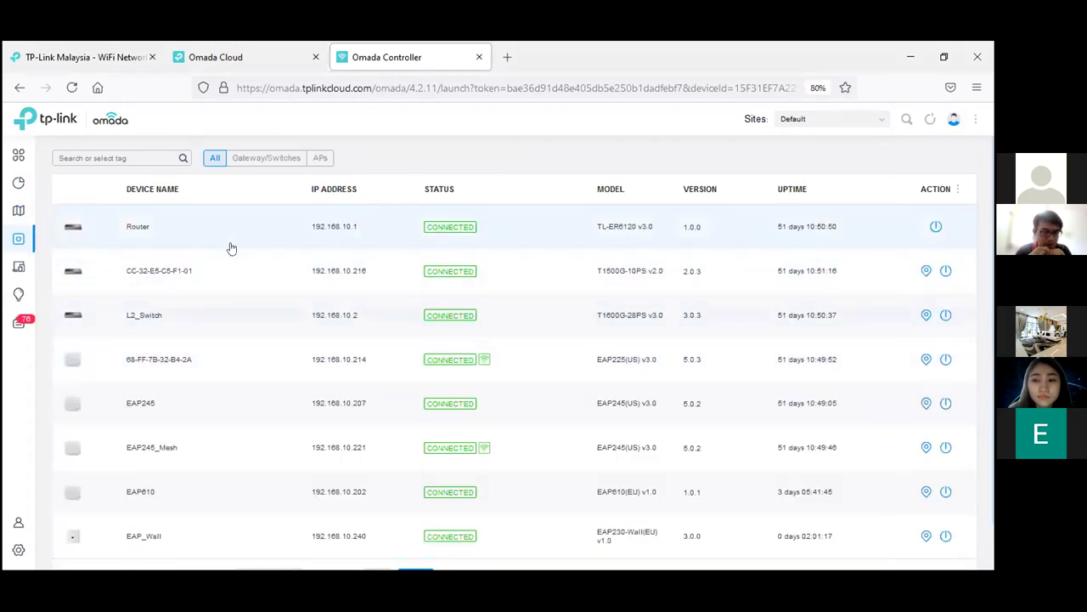
{"action": "scroll", "coordinate": [230, 246], "scroll_direction": "down", "scroll_amount": 1}
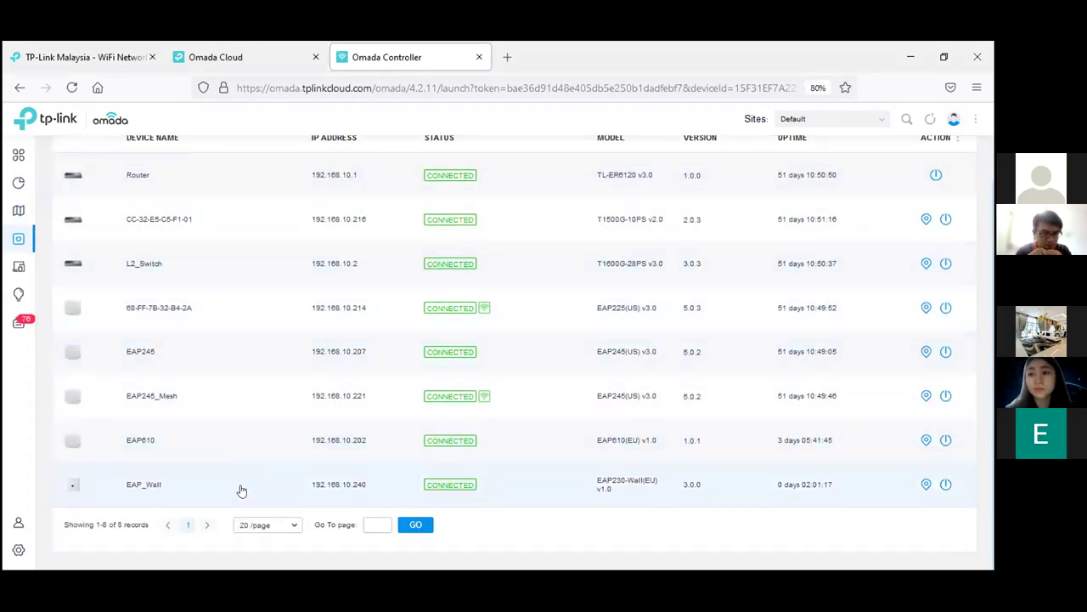
{"action": "scroll", "coordinate": [238, 396], "scroll_direction": "up", "scroll_amount": 1}
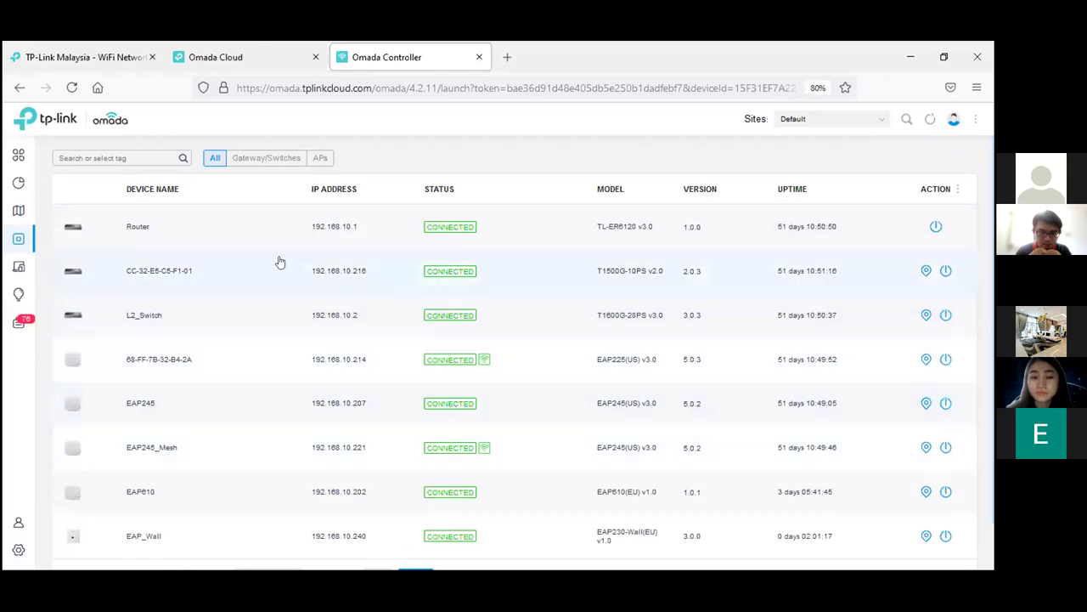
{"action": "left_click", "coordinate": [232, 303]}
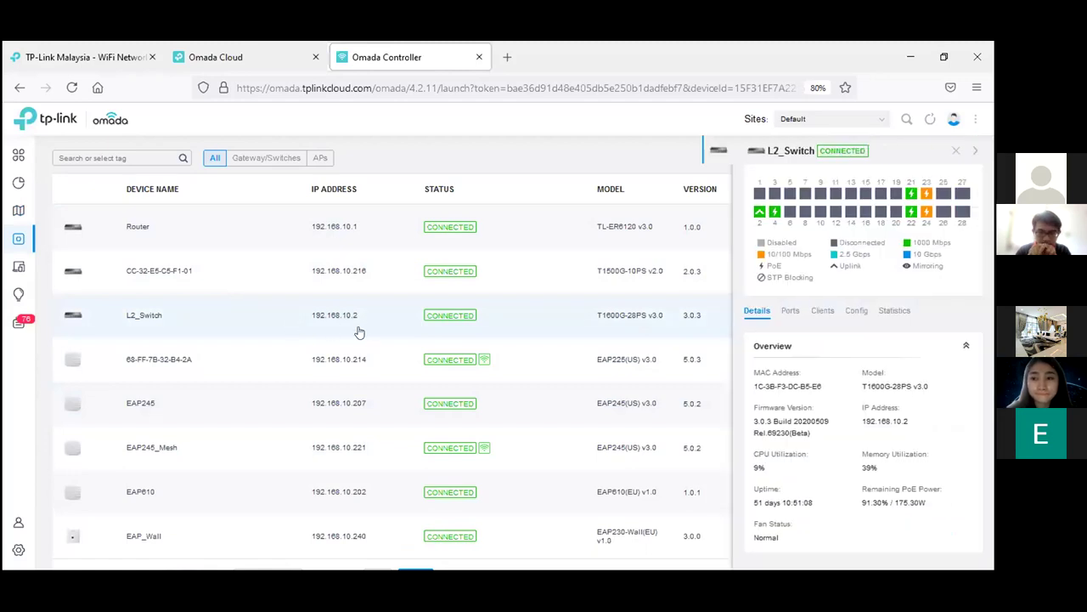
{"action": "left_click", "coordinate": [219, 279]}
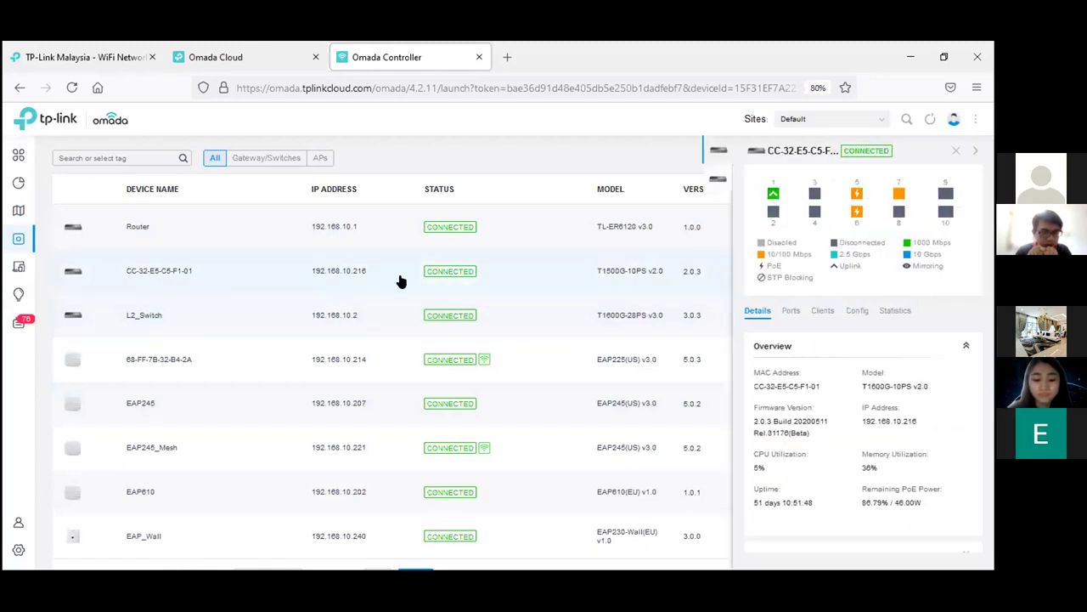
Step: Examine the port list of switch CC-32-E5-C5-F1-01, from Port1 to Port10
{"action": "left_click", "coordinate": [790, 309]}
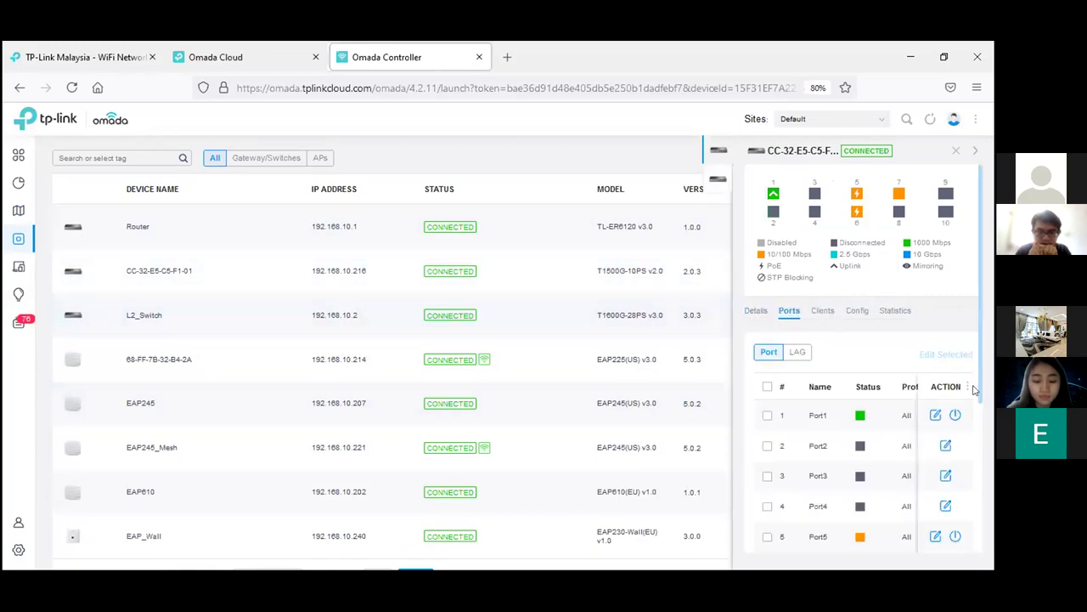
{"action": "scroll", "coordinate": [969, 394], "scroll_direction": "down", "scroll_amount": 2}
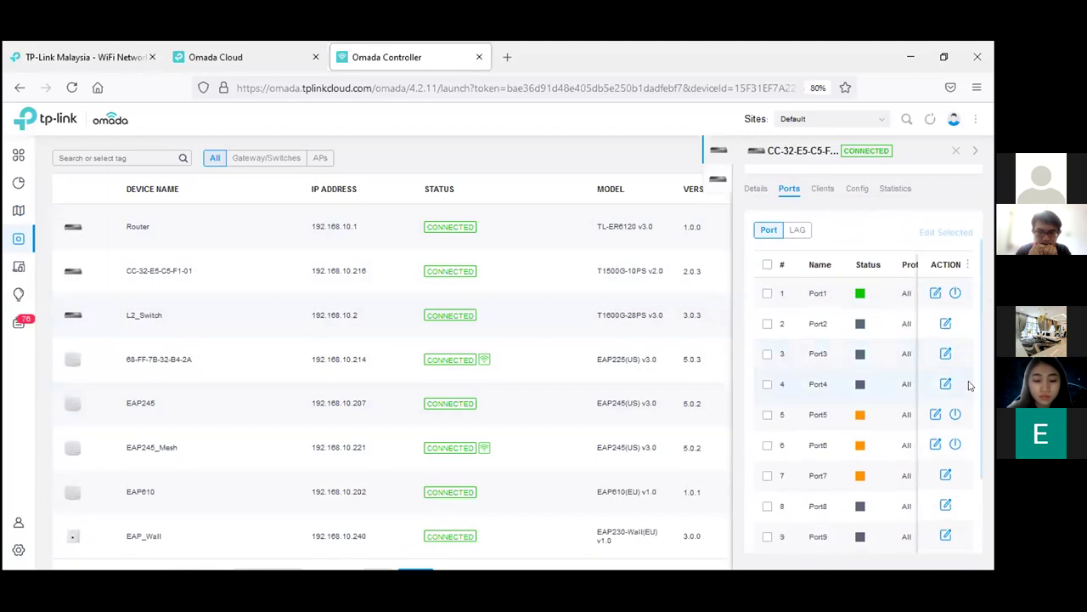
{"action": "scroll", "coordinate": [966, 387], "scroll_direction": "down", "scroll_amount": 1}
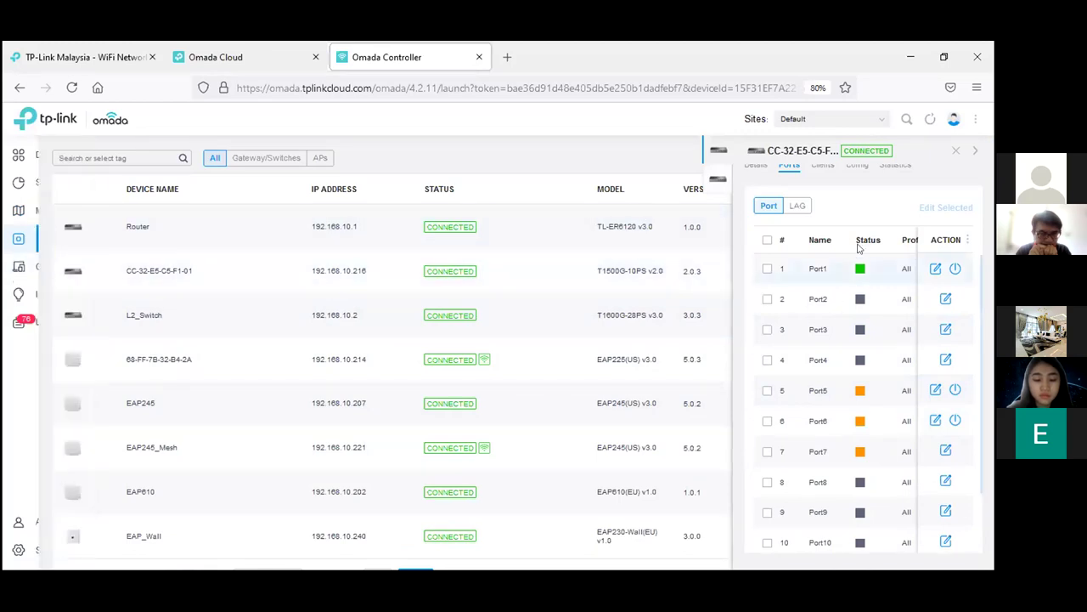
{"action": "scroll", "coordinate": [823, 279], "scroll_direction": "up", "scroll_amount": 3}
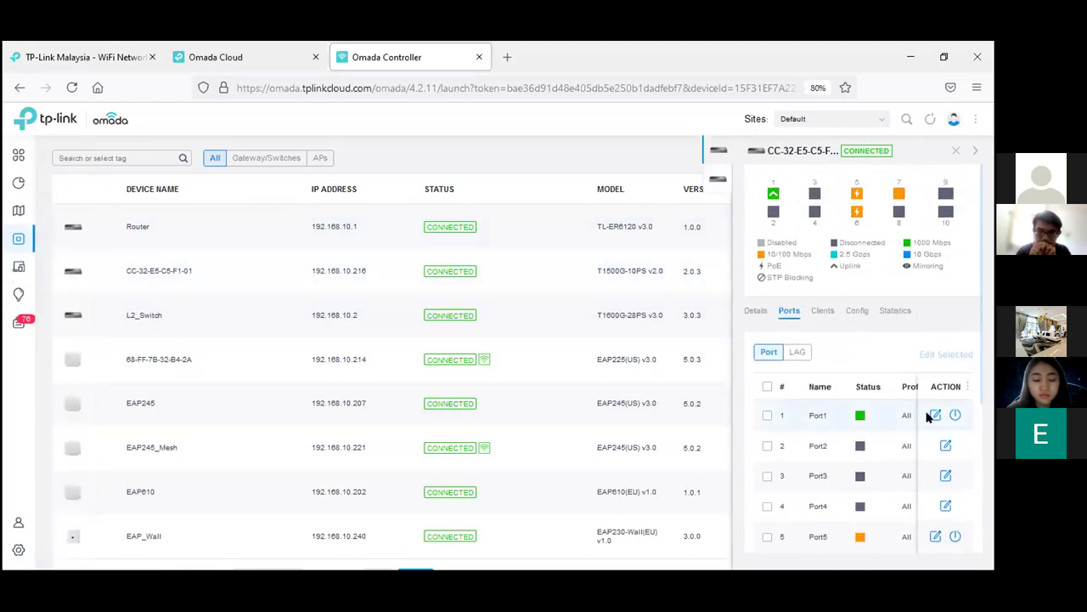
Step: Show the profiles available for Port2 without applying a change, and close the details of both switches
{"action": "left_click", "coordinate": [945, 446]}
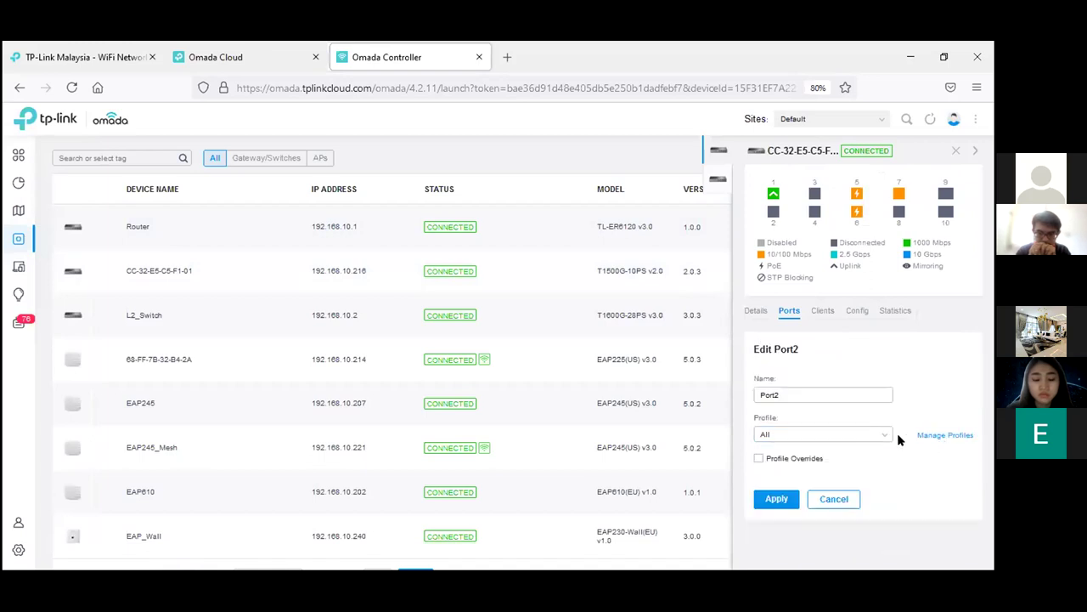
{"action": "left_click", "coordinate": [883, 439]}
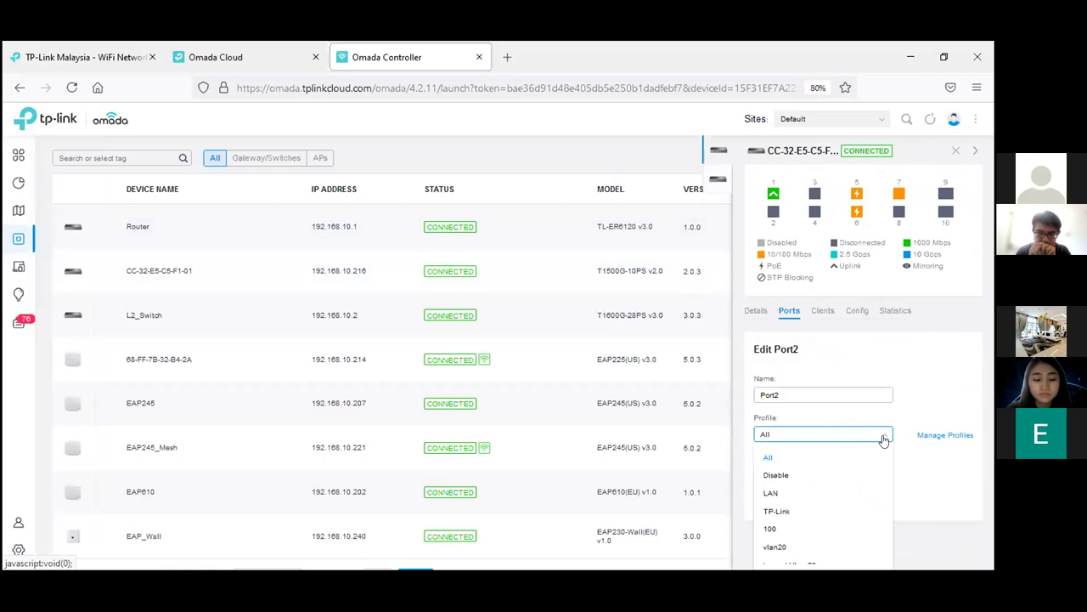
{"action": "left_click", "coordinate": [923, 387]}
{"action": "left_click", "coordinate": [841, 501]}
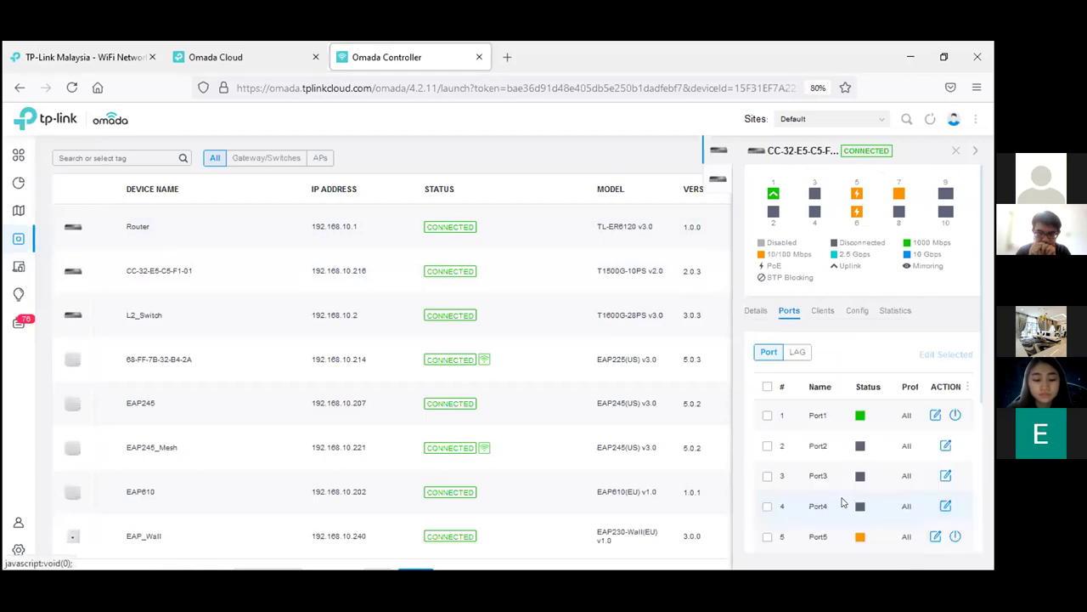
{"action": "mouse_move", "coordinate": [21, 268]}
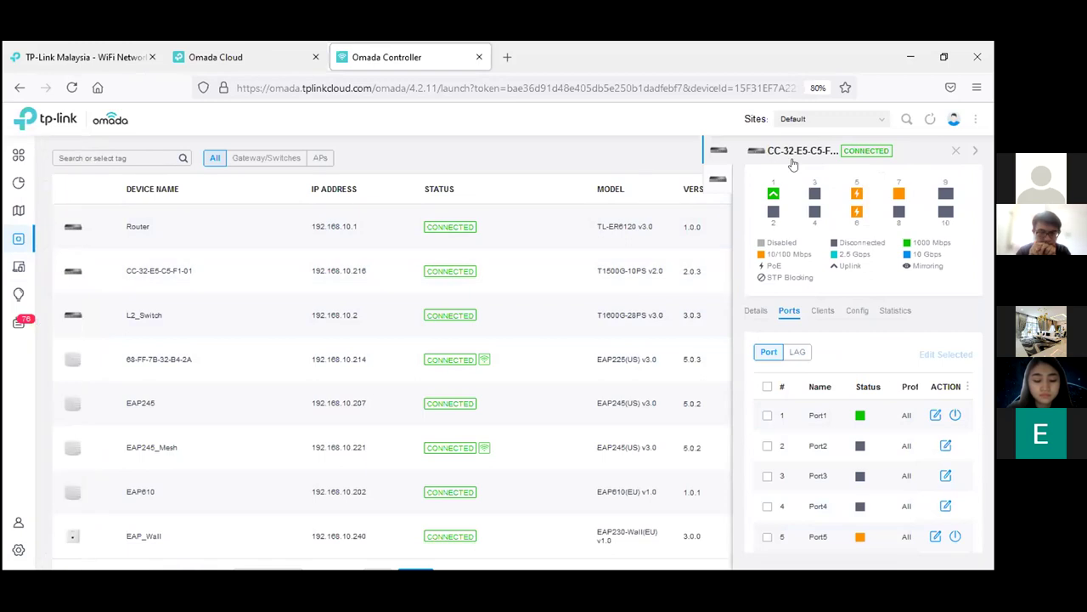
{"action": "left_click", "coordinate": [953, 151]}
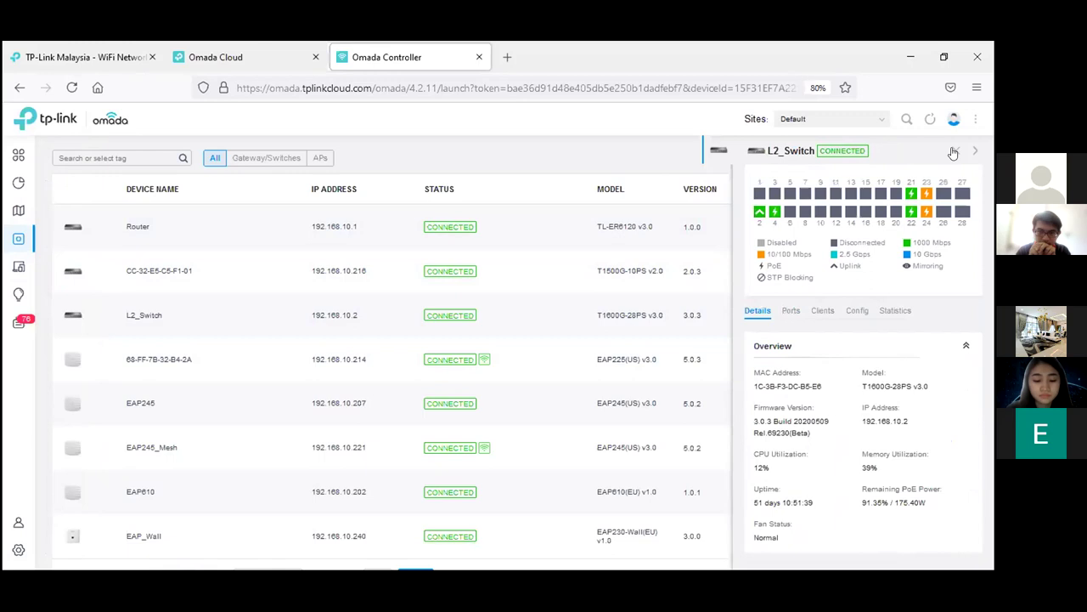
{"action": "left_click", "coordinate": [953, 152]}
Step: Open the client list and compare the wireless and wired clients, ending on the wireless filter
{"action": "left_click", "coordinate": [17, 269]}
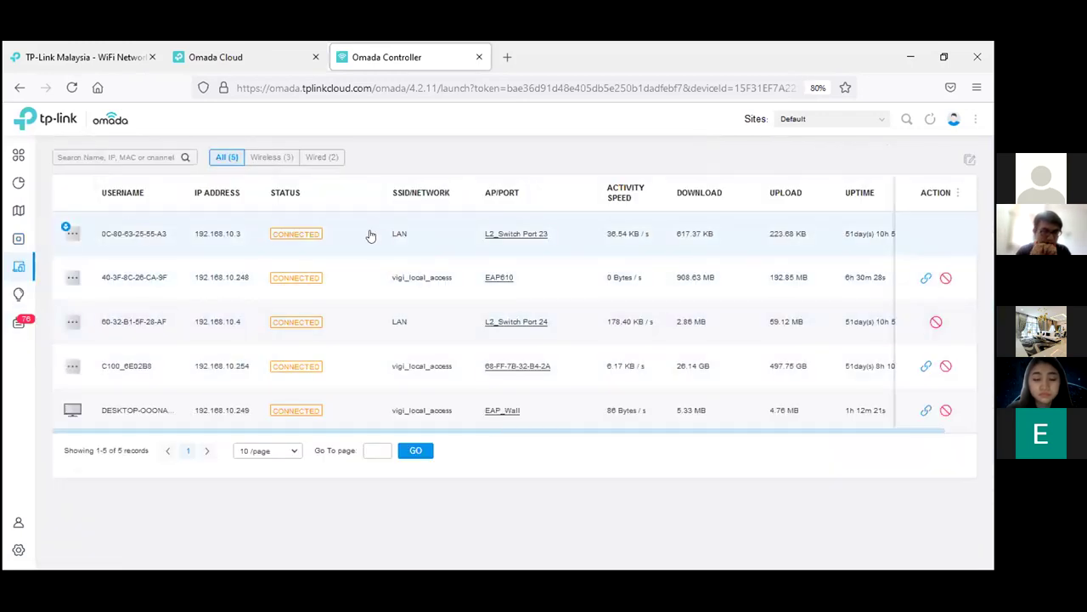
{"action": "left_click", "coordinate": [272, 157]}
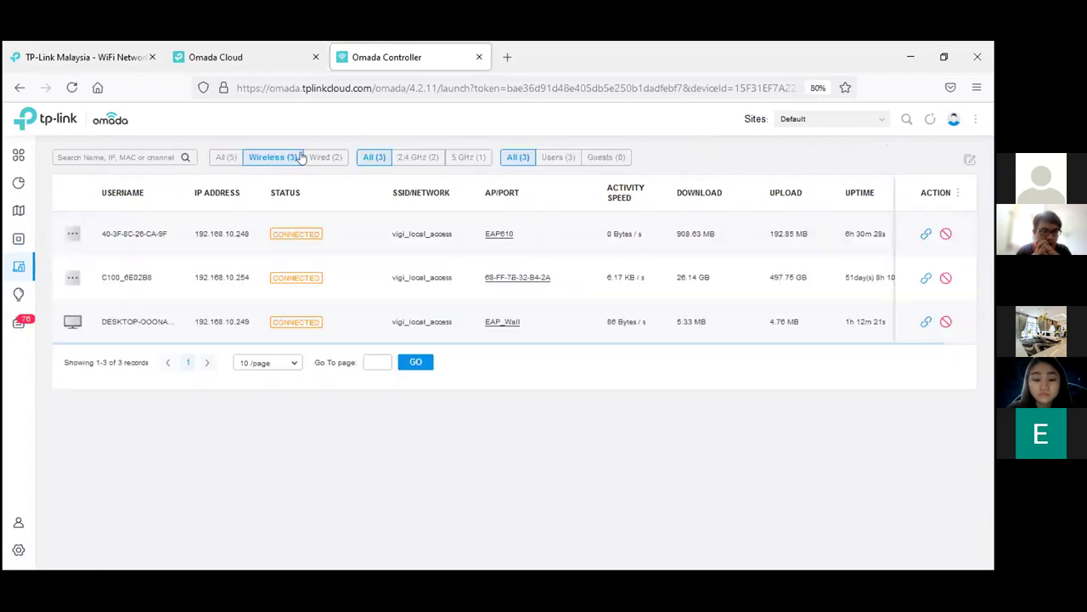
{"action": "left_click", "coordinate": [323, 158]}
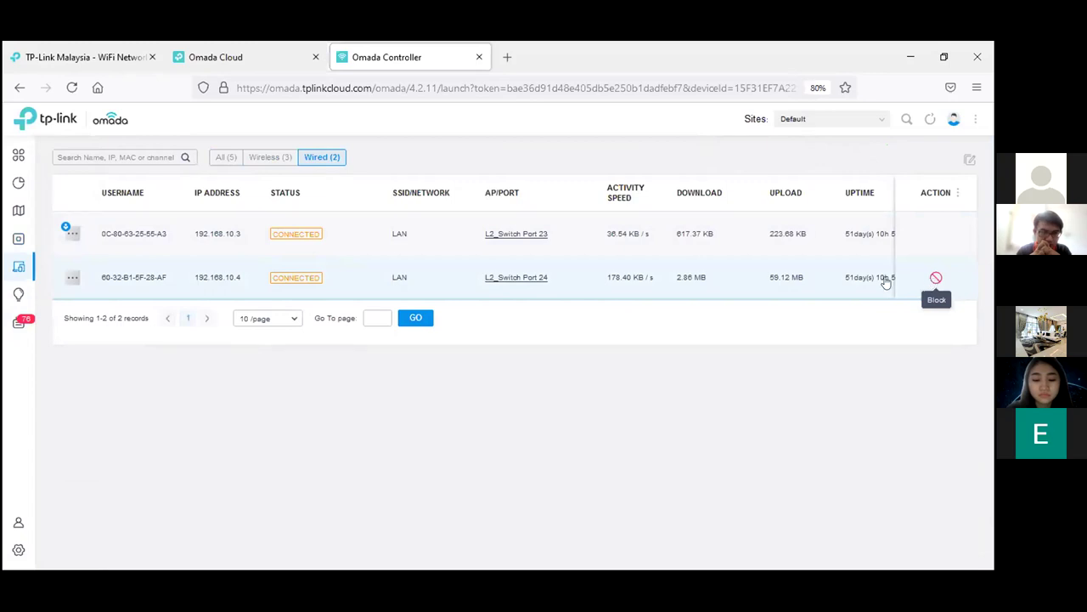
{"action": "left_click", "coordinate": [270, 160]}
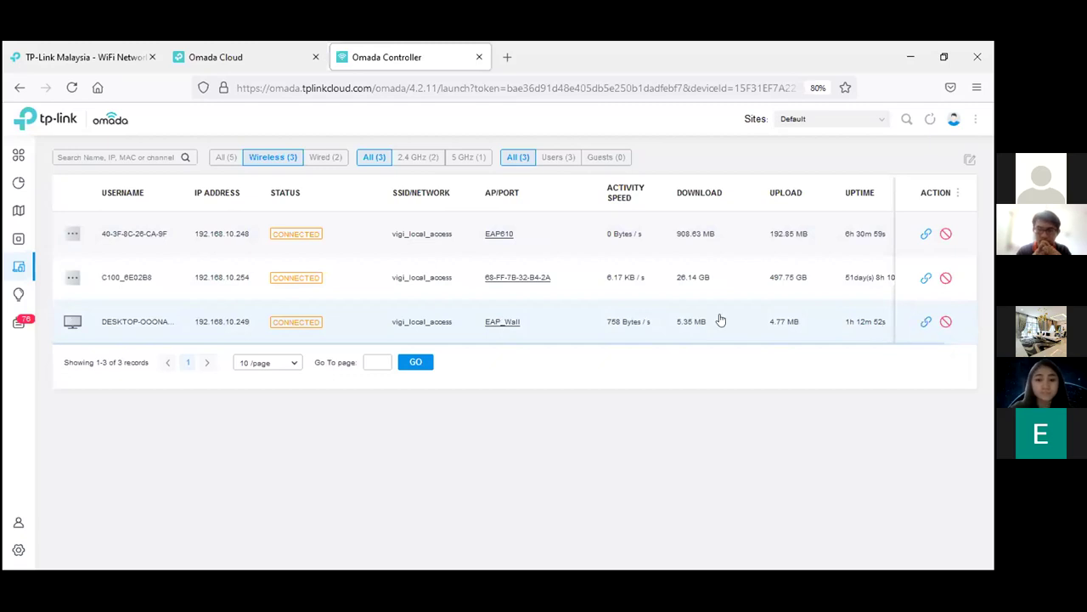
Step: Open the network insights and review the known clients, past connections and past portal authorizations
{"action": "left_click", "coordinate": [50, 294]}
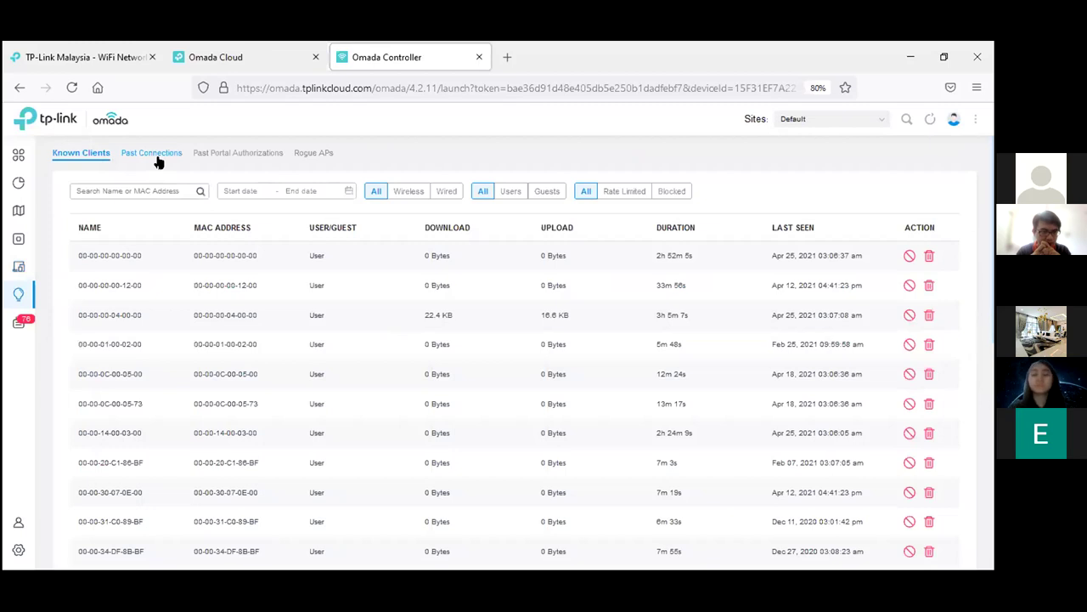
{"action": "left_click", "coordinate": [158, 157]}
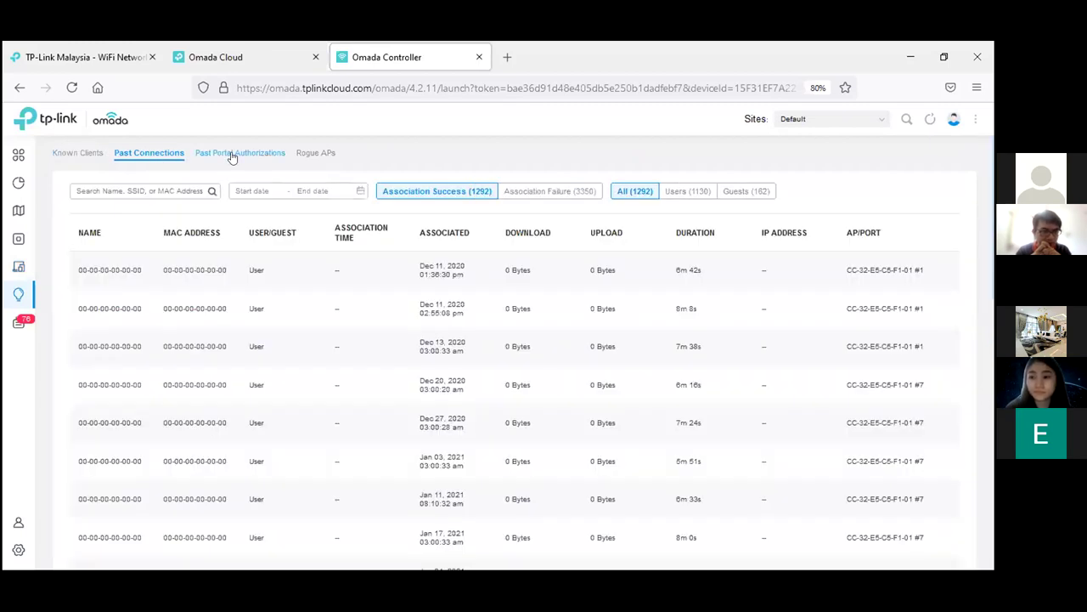
{"action": "left_click", "coordinate": [232, 156]}
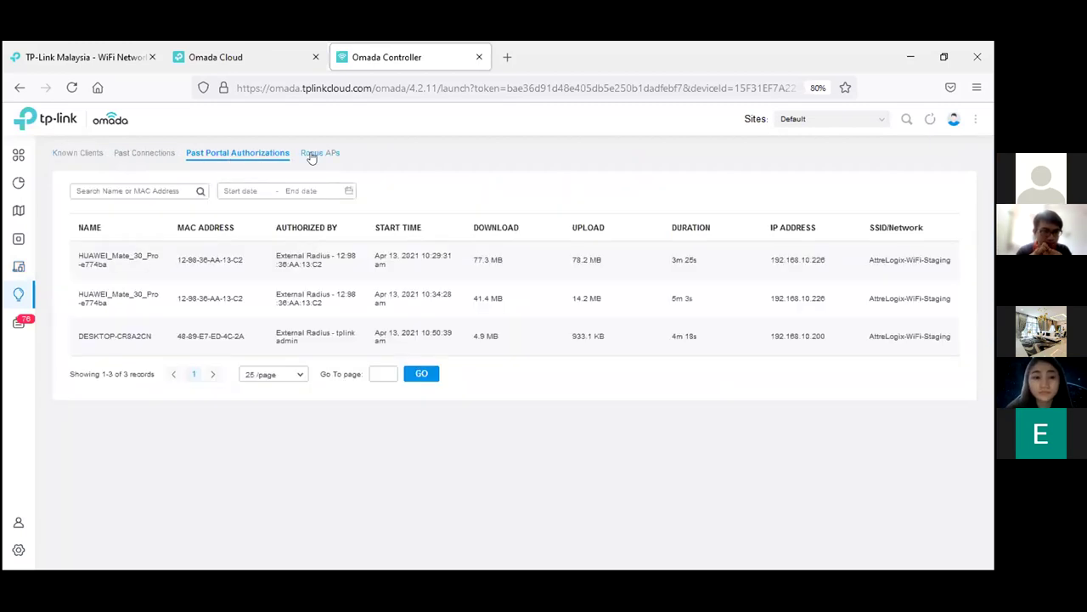
Step: Show the Rogue APs list and examine the detected networks' channels, security and signal
{"action": "left_click", "coordinate": [315, 155]}
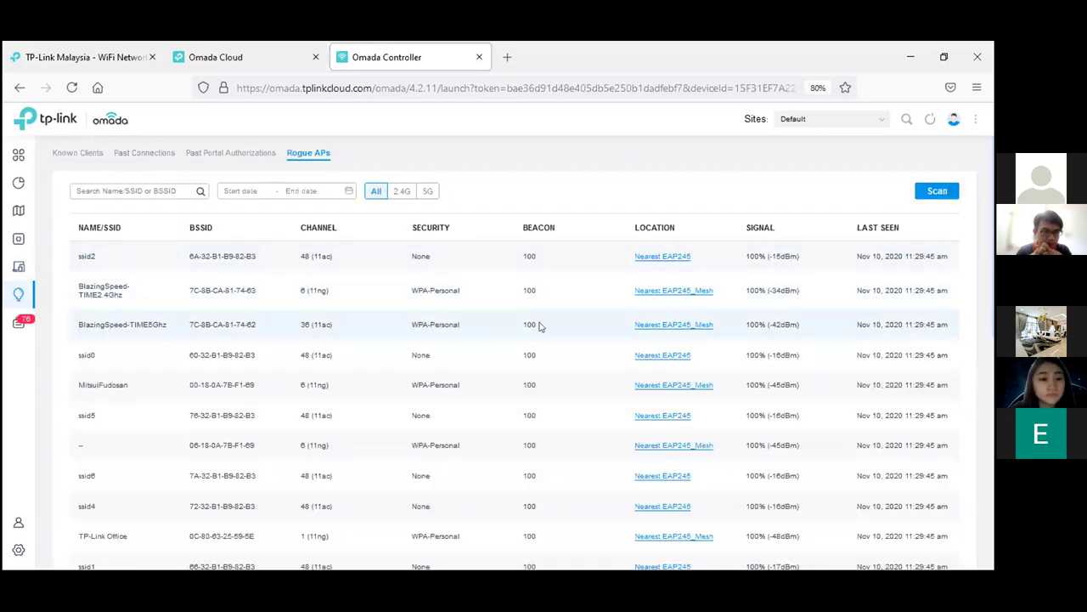
{"action": "scroll", "coordinate": [479, 338], "scroll_direction": "down", "scroll_amount": 5}
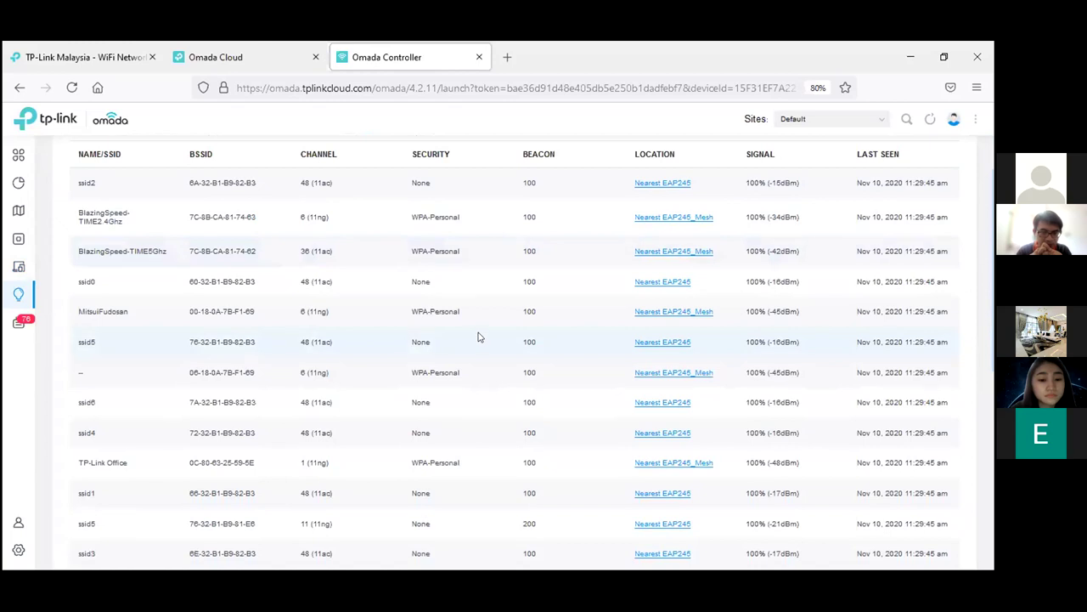
{"action": "scroll", "coordinate": [478, 332], "scroll_direction": "down", "scroll_amount": 1}
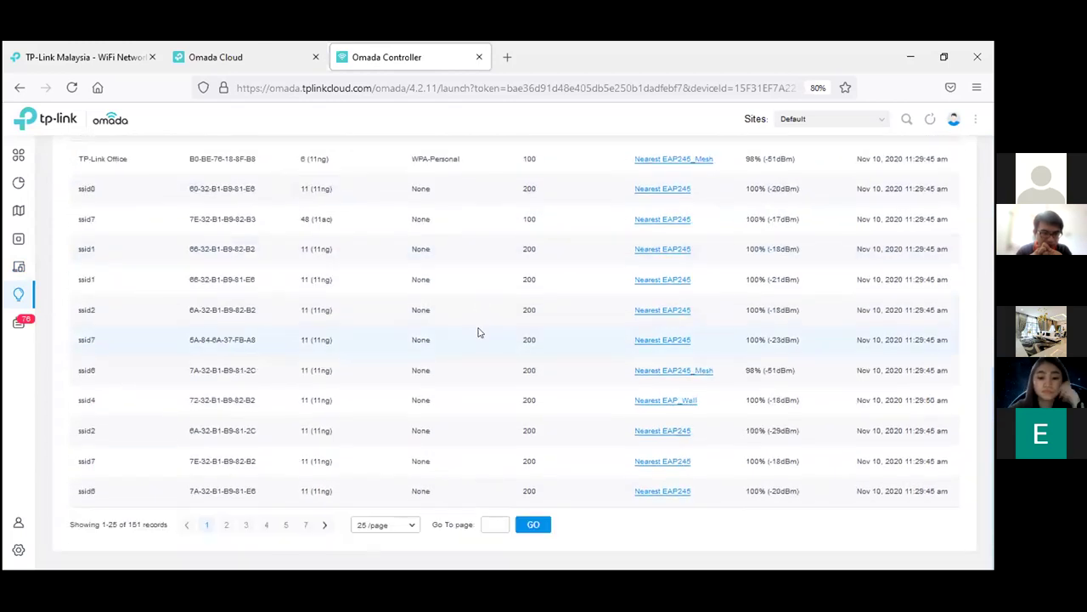
{"action": "scroll", "coordinate": [478, 332], "scroll_direction": "up", "scroll_amount": 6}
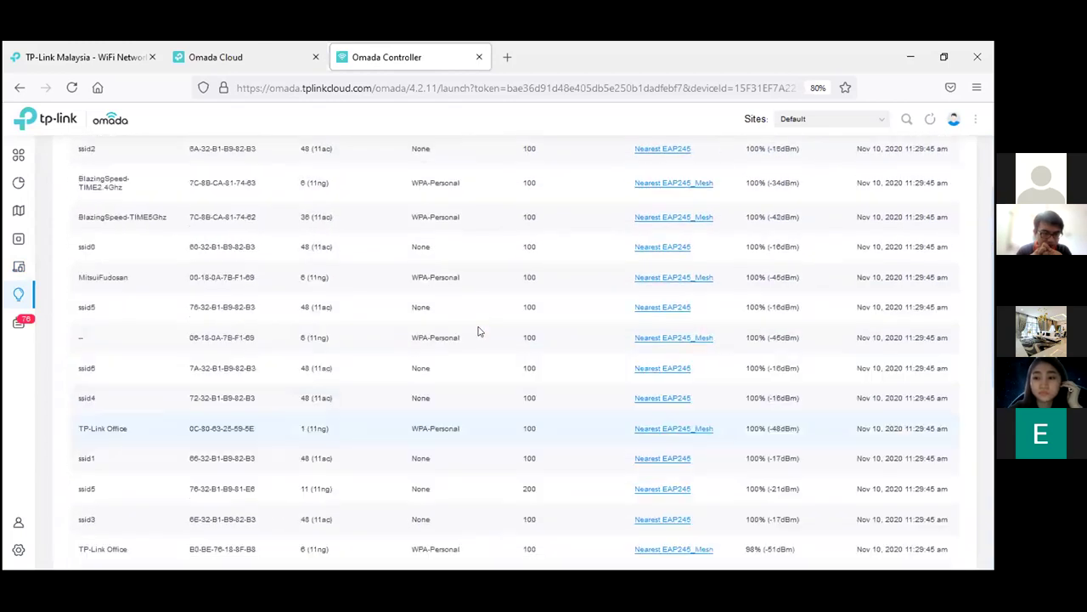
Step: Open the log, review its alerts and events, and examine the Operation notification settings
{"action": "left_click", "coordinate": [24, 321]}
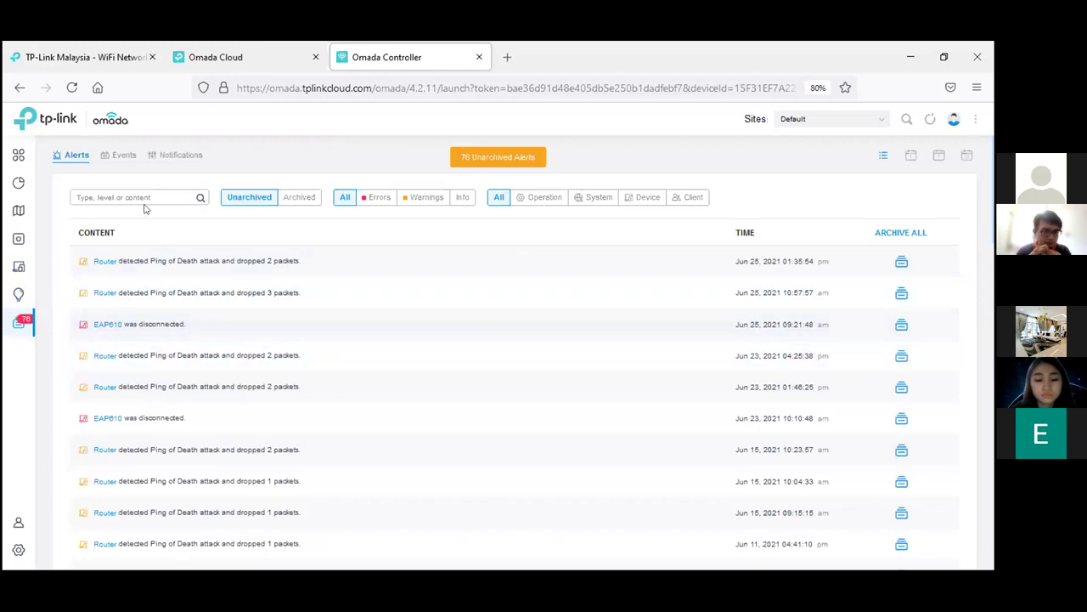
{"action": "left_click", "coordinate": [119, 156]}
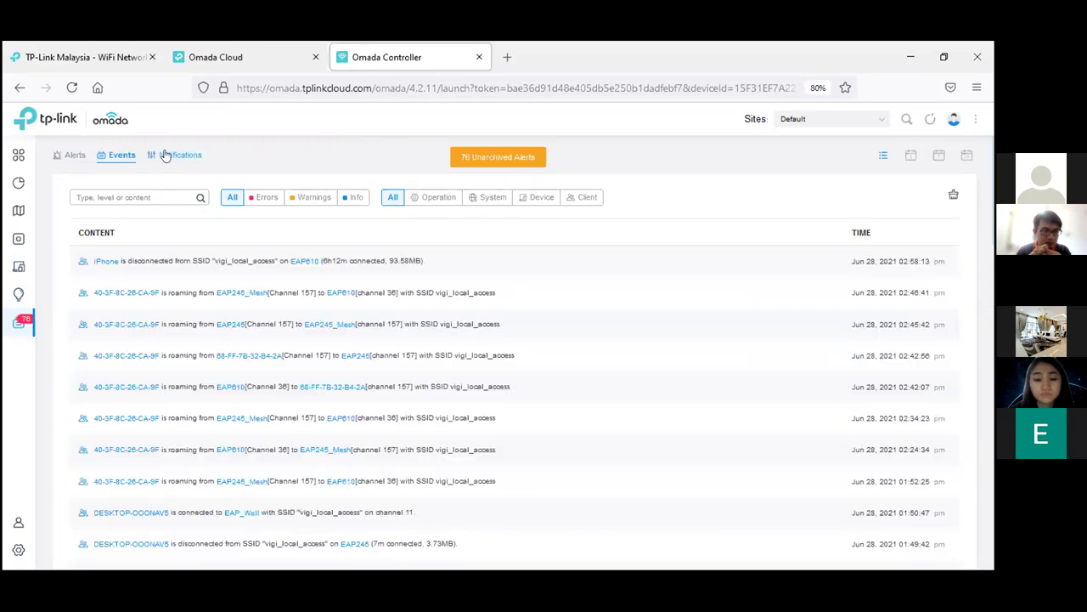
{"action": "left_click", "coordinate": [168, 156]}
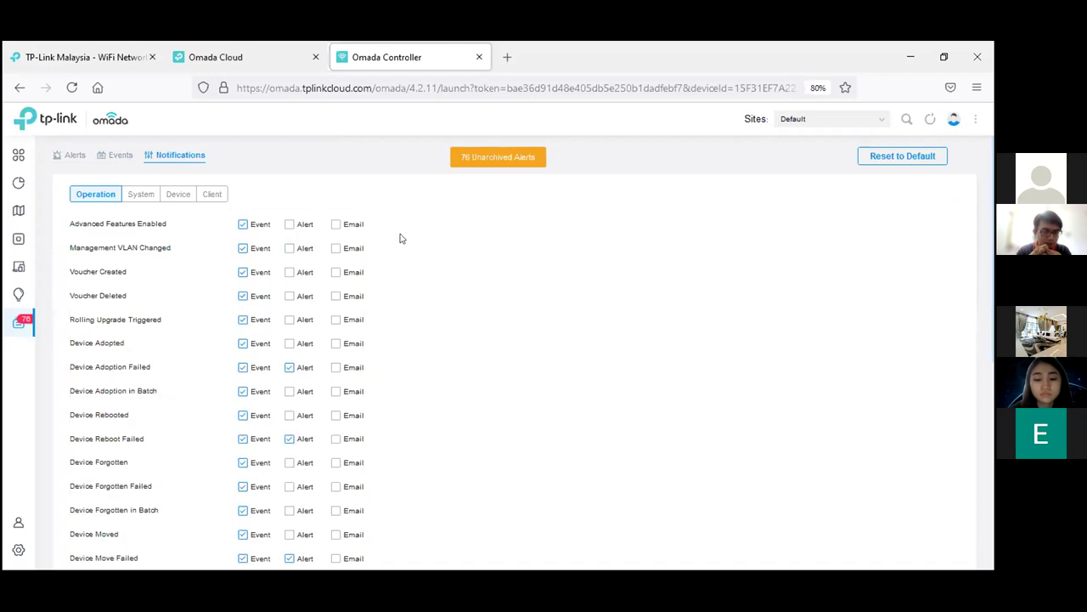
{"action": "scroll", "coordinate": [401, 238], "scroll_direction": "down", "scroll_amount": 5}
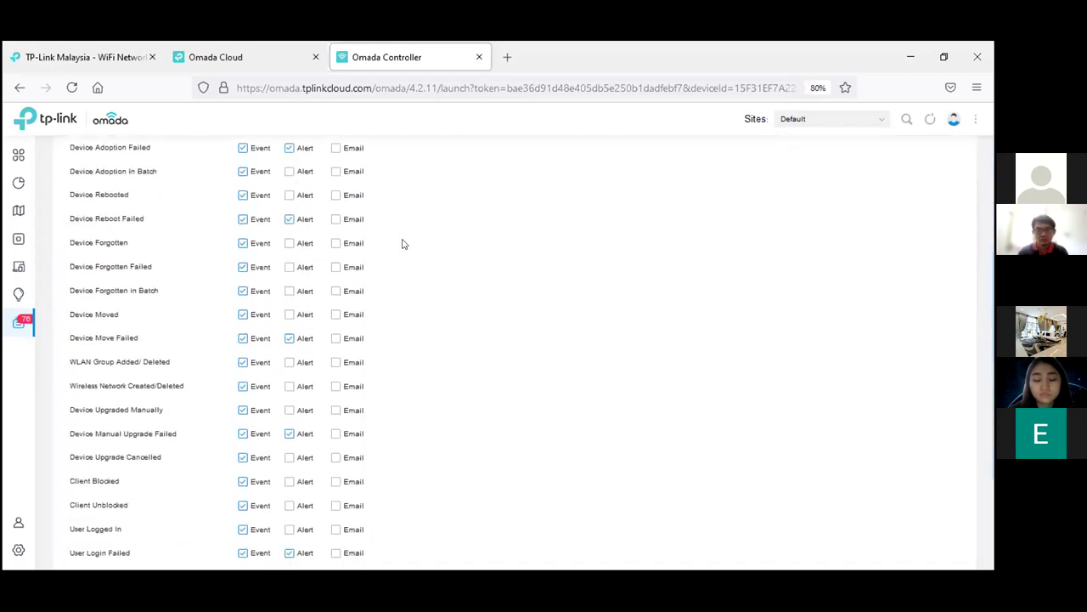
Step: View the admin accounts list, open the site settings and check the available sites, staying on Default
{"action": "scroll", "coordinate": [402, 244], "scroll_direction": "up", "scroll_amount": 6}
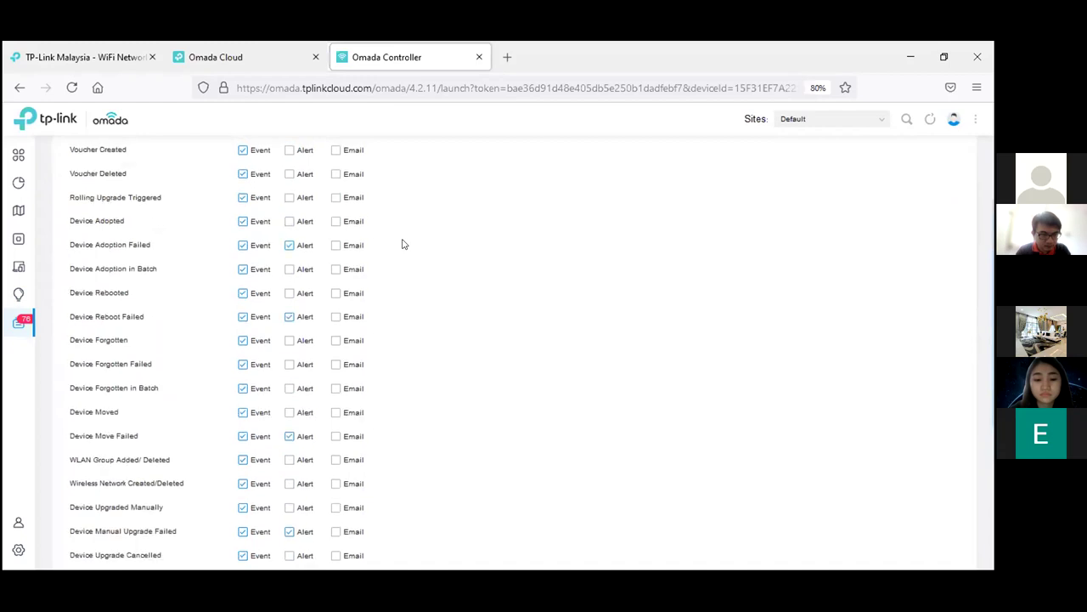
{"action": "left_click", "coordinate": [15, 523]}
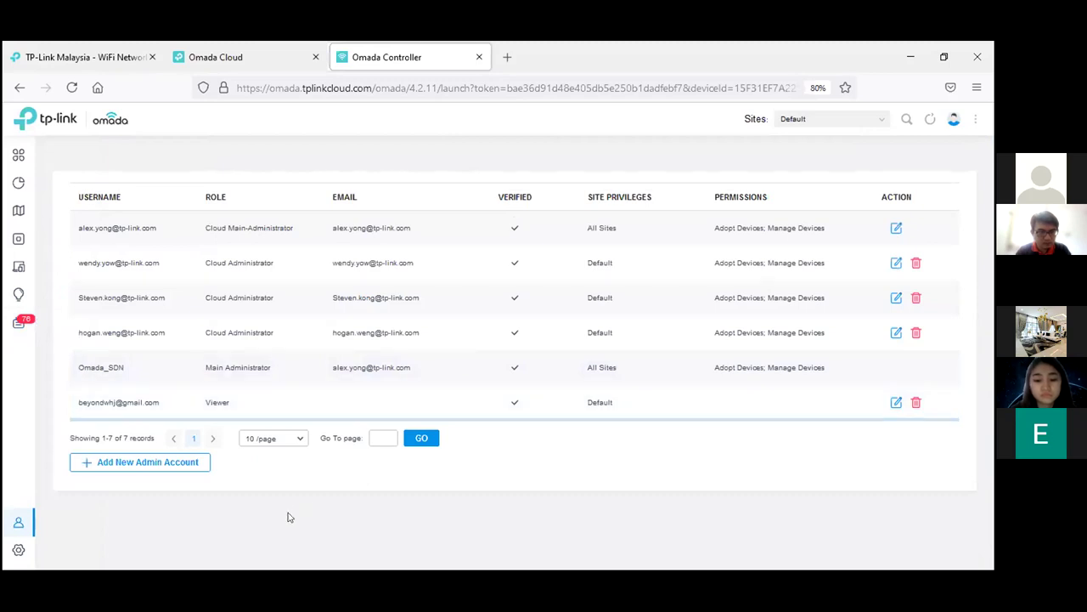
{"action": "left_click", "coordinate": [19, 550]}
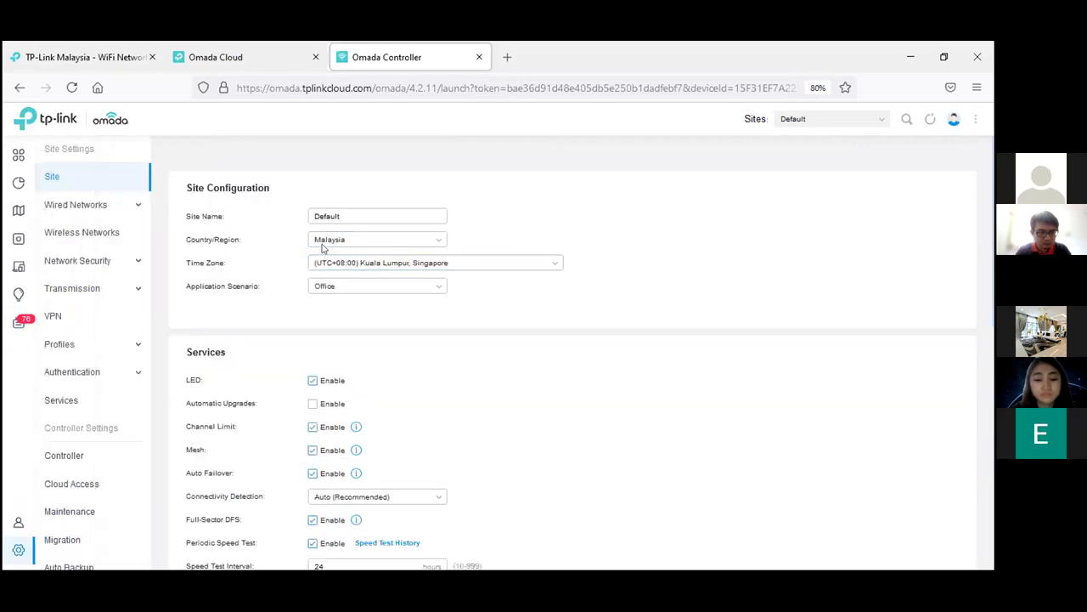
{"action": "left_click", "coordinate": [811, 121]}
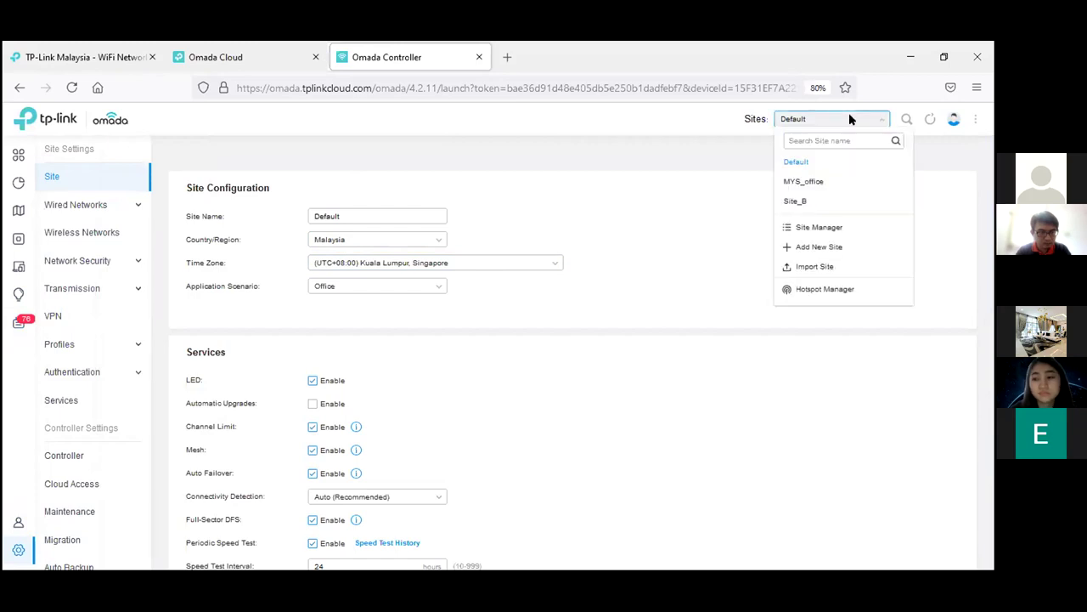
{"action": "left_click", "coordinate": [809, 166]}
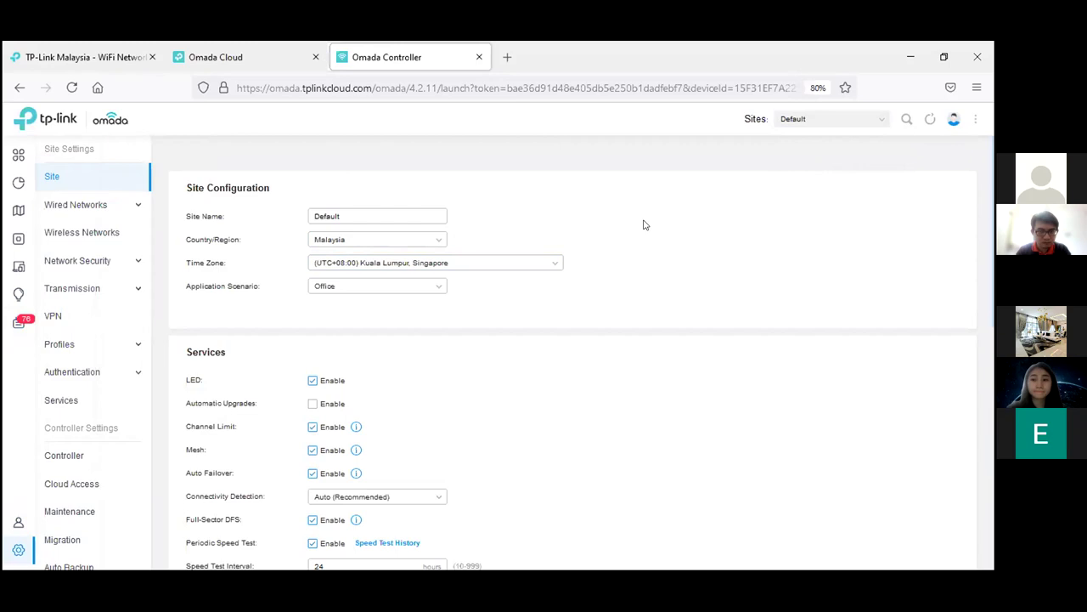
Step: Review the site's Services and Advanced Features, including Mesh, Auto Failover and Band Steering, down to the Device Account credentials
{"action": "scroll", "coordinate": [644, 225], "scroll_direction": "down", "scroll_amount": 4}
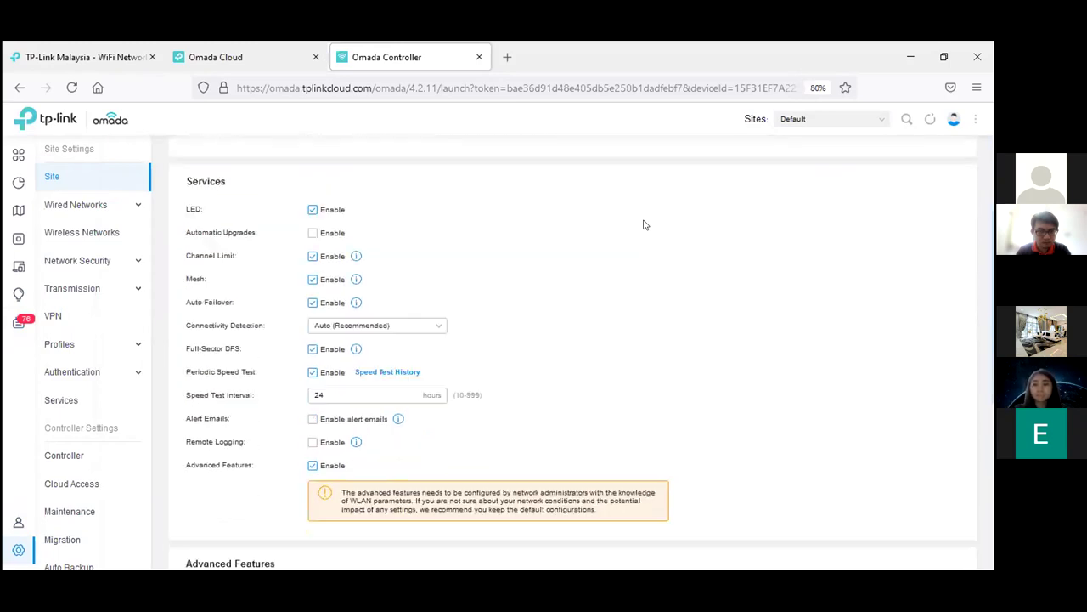
{"action": "double_click", "coordinate": [193, 278]}
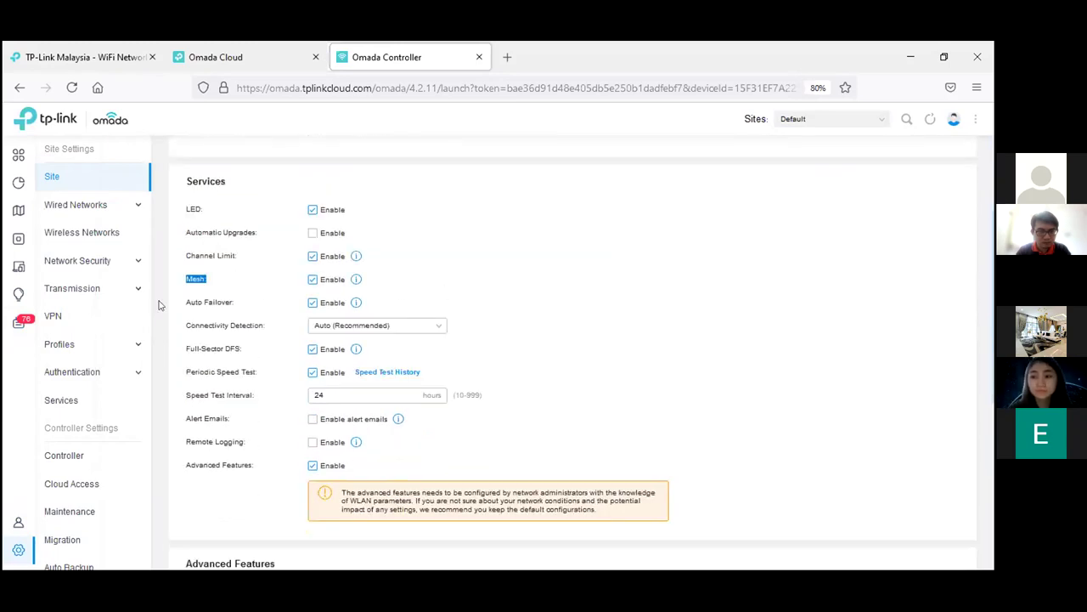
{"action": "left_click_drag", "start_coordinate": [183, 302], "coordinate": [238, 304]}
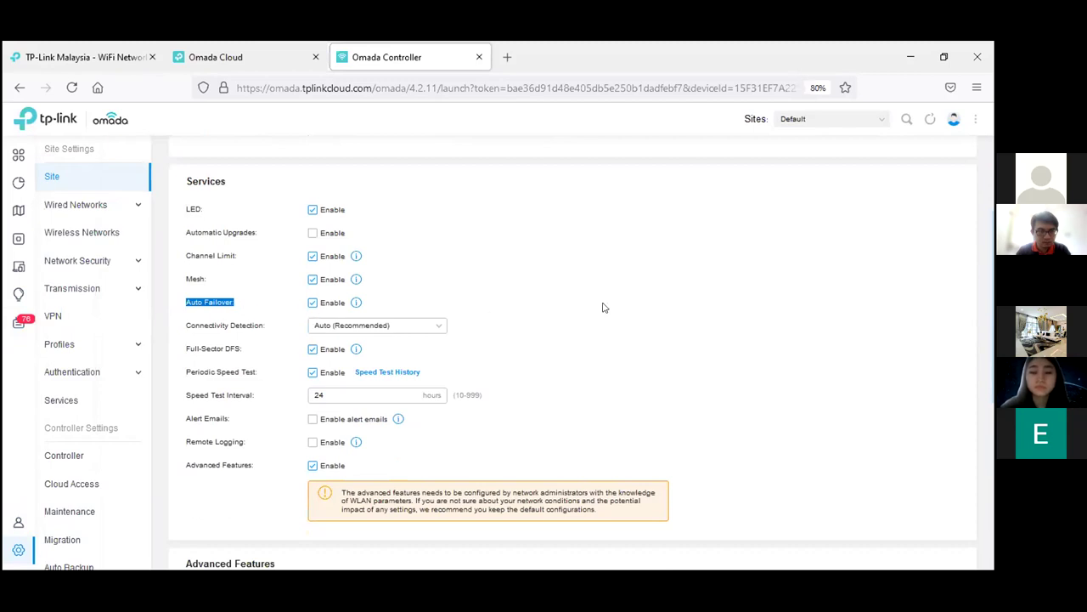
{"action": "scroll", "coordinate": [605, 306], "scroll_direction": "down", "scroll_amount": 2}
{"action": "scroll", "coordinate": [609, 302], "scroll_direction": "down", "scroll_amount": 4}
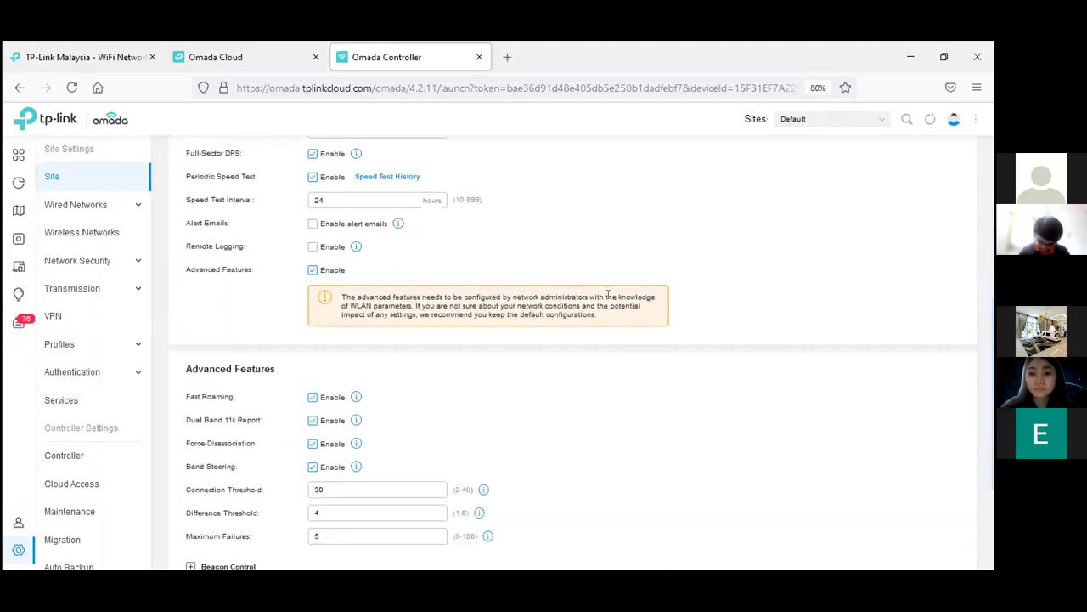
{"action": "left_click_drag", "start_coordinate": [183, 278], "coordinate": [236, 278]}
{"action": "left_click_drag", "start_coordinate": [181, 348], "coordinate": [277, 351]}
{"action": "scroll", "coordinate": [277, 352], "scroll_direction": "down", "scroll_amount": 1}
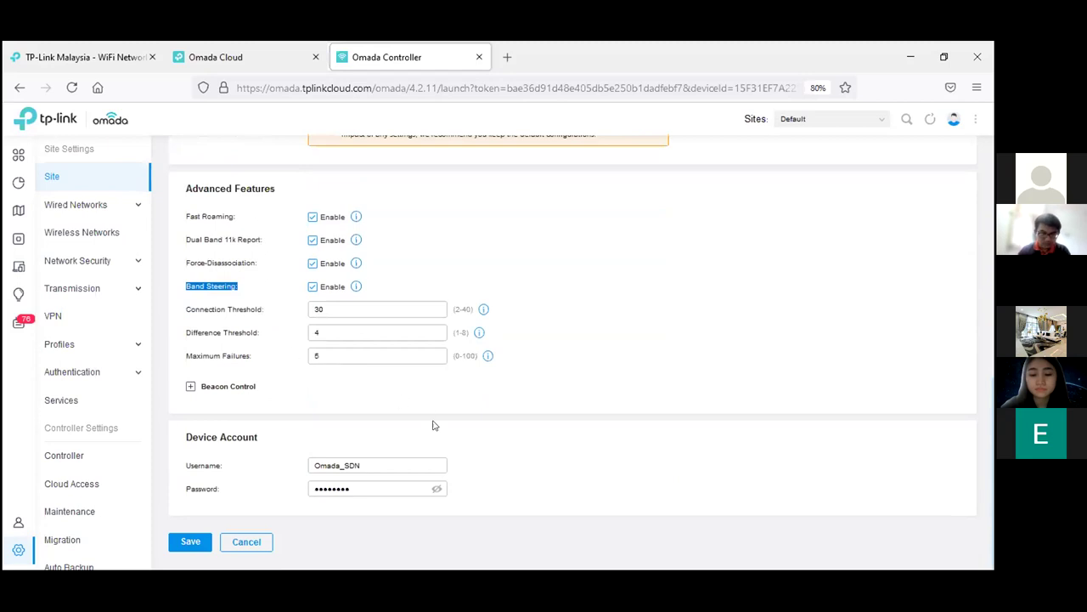
{"action": "left_click_drag", "start_coordinate": [382, 484], "coordinate": [226, 451]}
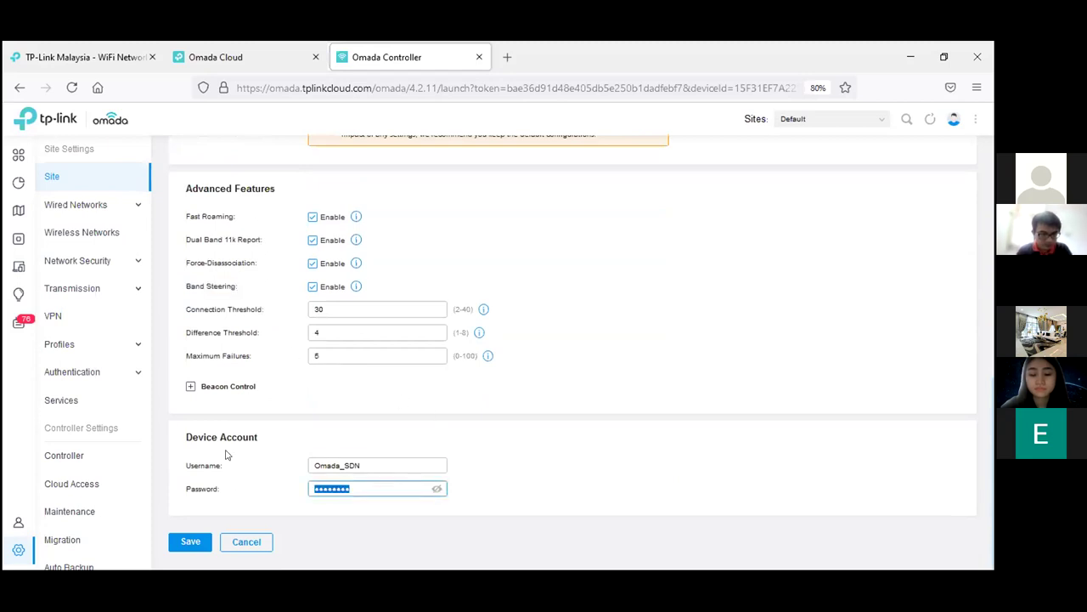
{"action": "left_click", "coordinate": [570, 436]}
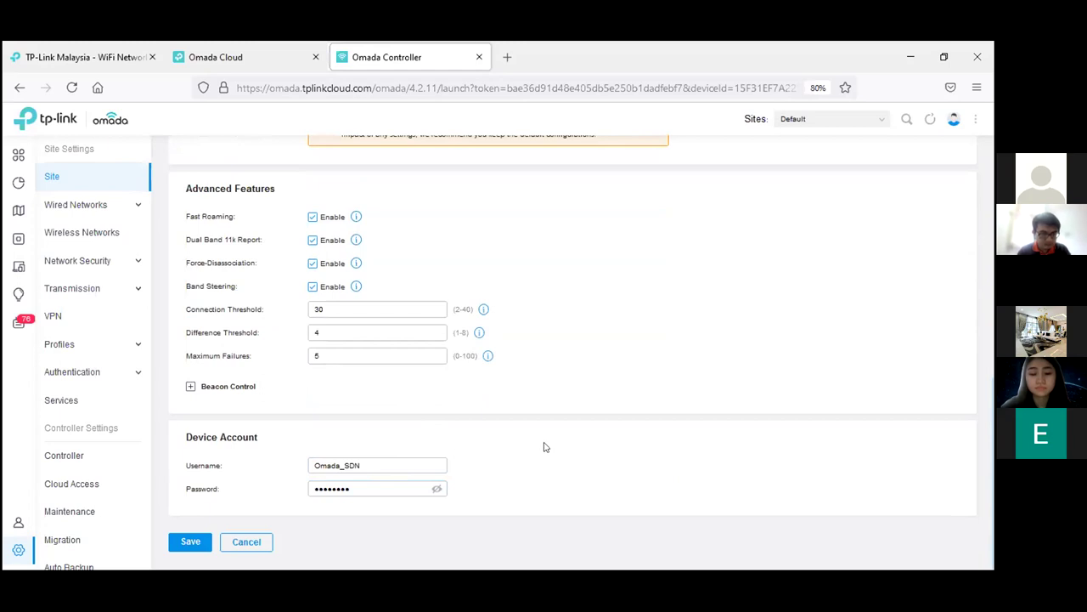
Step: In the wired Internet settings, set the WAN connection type to PPPoE and enable VLAN in its advanced settings
{"action": "left_click", "coordinate": [104, 211]}
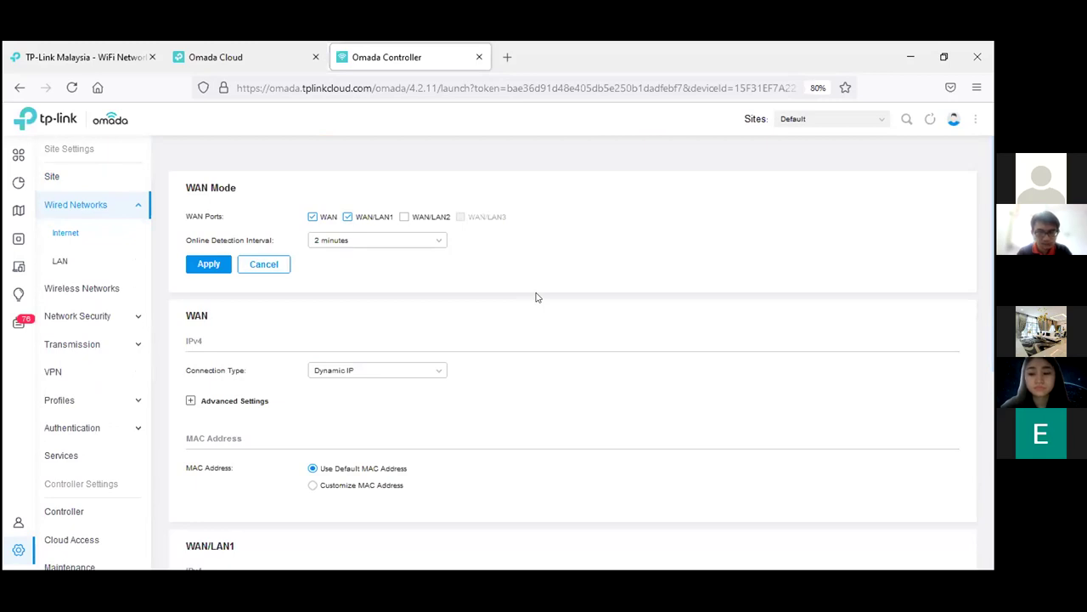
{"action": "left_click", "coordinate": [435, 367]}
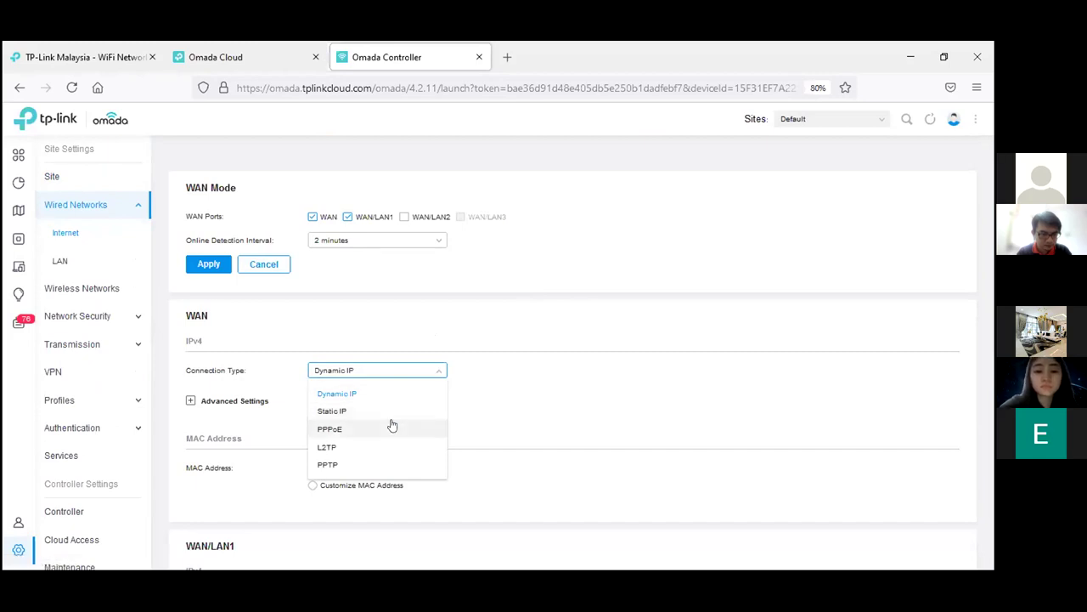
{"action": "left_click", "coordinate": [389, 429]}
{"action": "scroll", "coordinate": [577, 376], "scroll_direction": "down", "scroll_amount": 2}
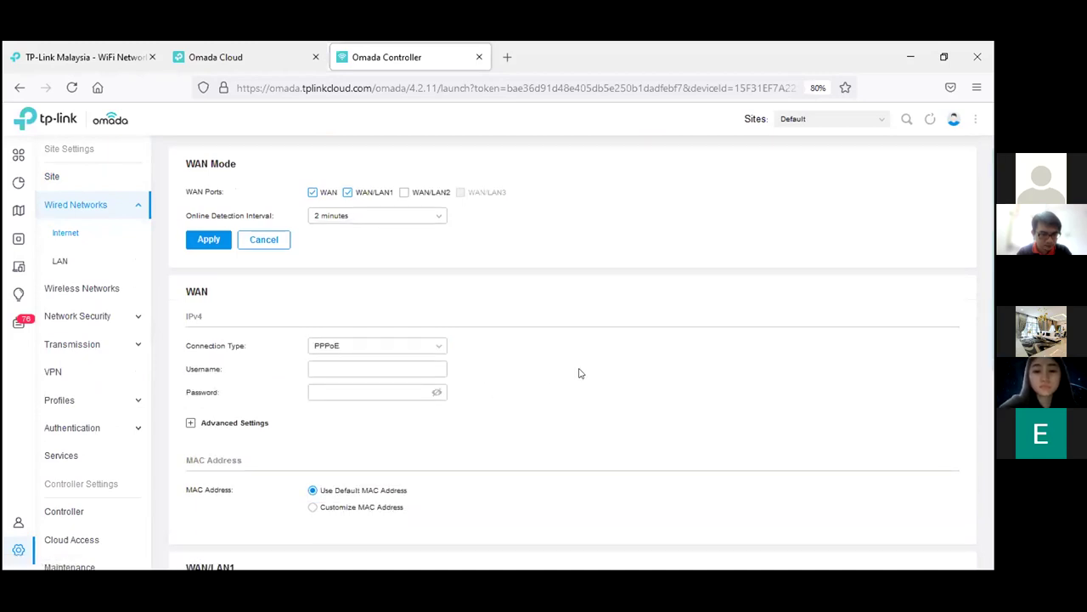
{"action": "scroll", "coordinate": [514, 384], "scroll_direction": "down", "scroll_amount": 5}
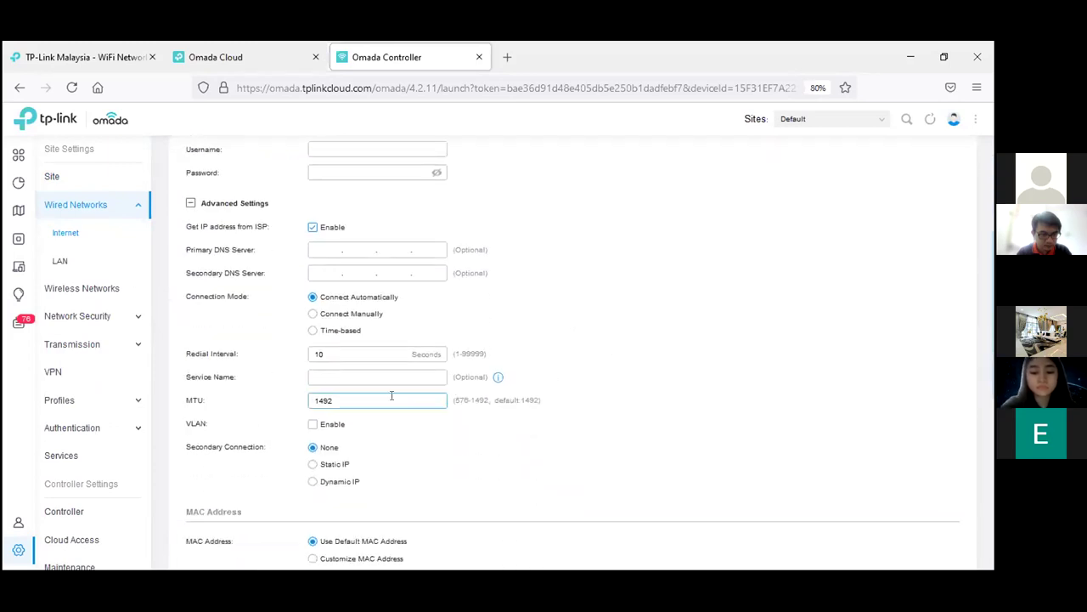
{"action": "left_click", "coordinate": [333, 425]}
{"action": "scroll", "coordinate": [578, 423], "scroll_direction": "down", "scroll_amount": 2}
{"action": "scroll", "coordinate": [578, 423], "scroll_direction": "down", "scroll_amount": 1}
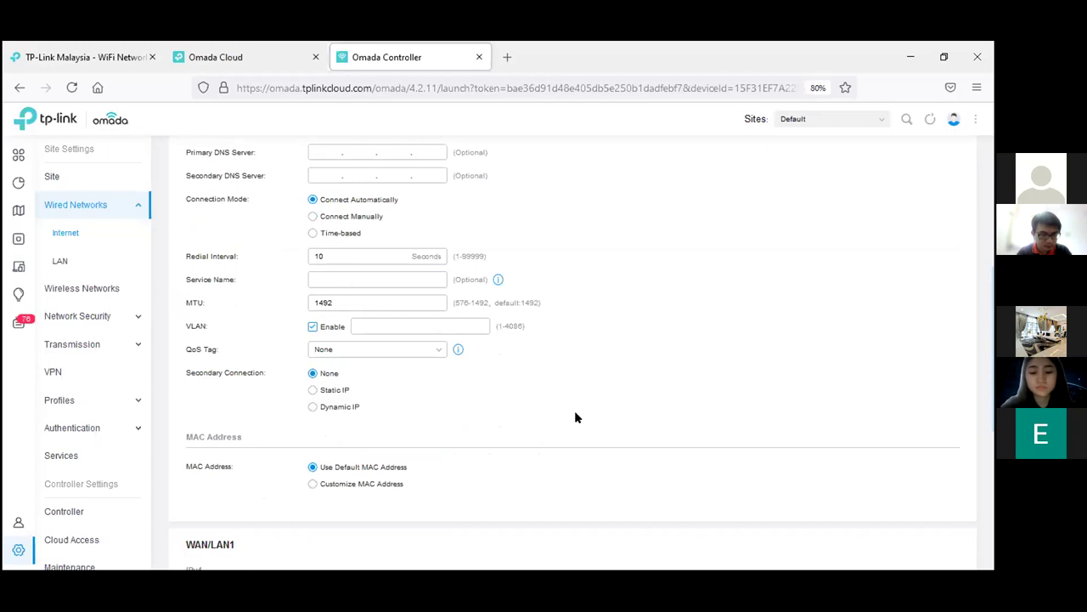
Step: Enable Link Backup under Load Balancing and review its backup WAN, primary WAN and mode options
{"action": "scroll", "coordinate": [575, 415], "scroll_direction": "down", "scroll_amount": 9}
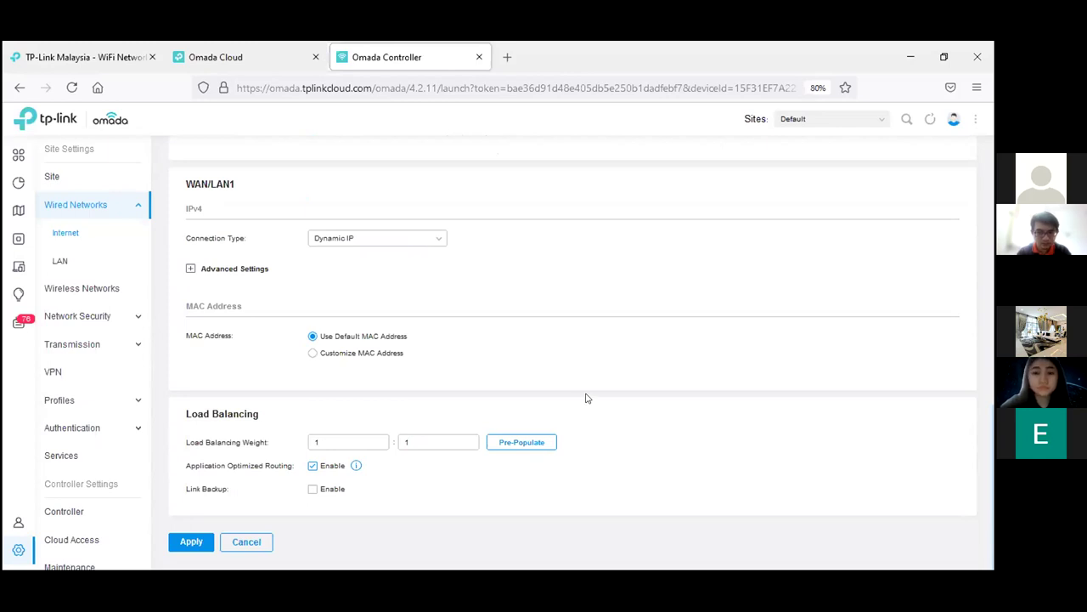
{"action": "left_click", "coordinate": [327, 490]}
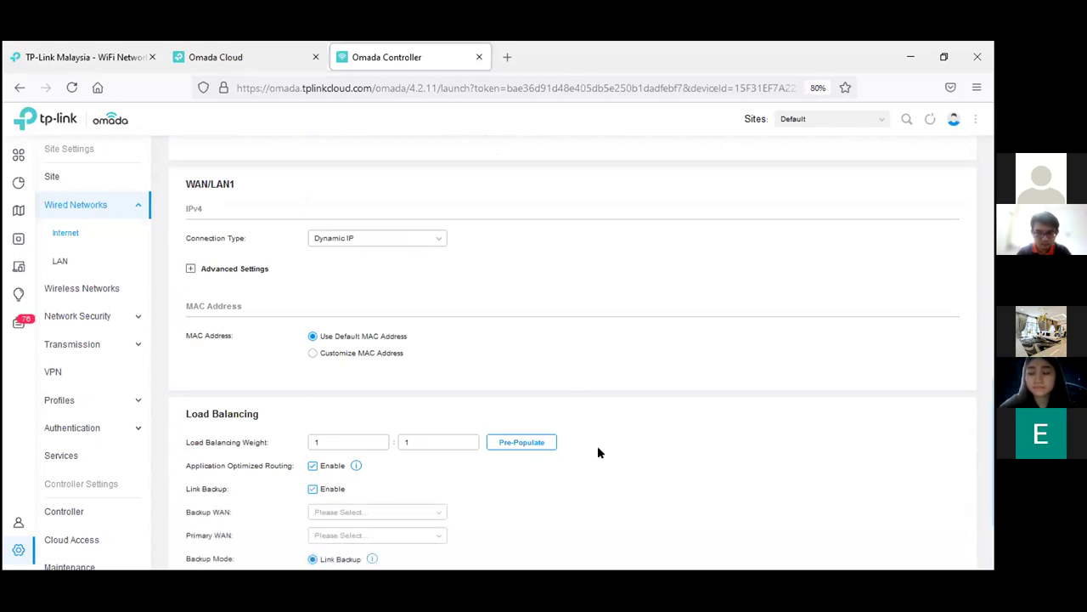
{"action": "scroll", "coordinate": [645, 437], "scroll_direction": "down", "scroll_amount": 2}
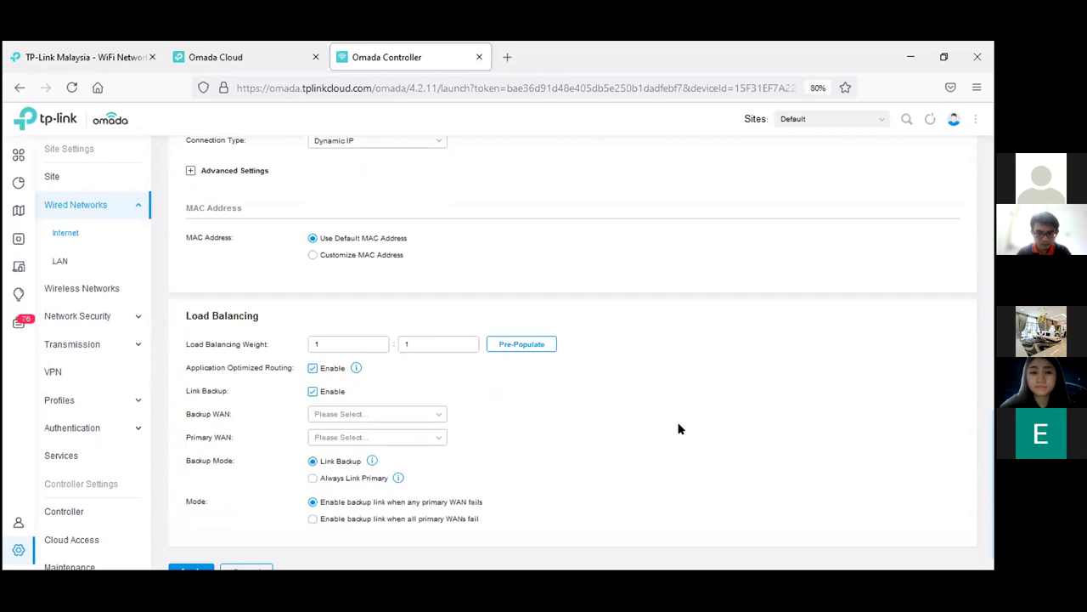
{"action": "scroll", "coordinate": [680, 429], "scroll_direction": "down", "scroll_amount": 1}
Step: Select WAN/LAN2 and WAN/LAN3 as additional WAN ports and discard the pending WAN changes
{"action": "scroll", "coordinate": [680, 428], "scroll_direction": "up", "scroll_amount": 5}
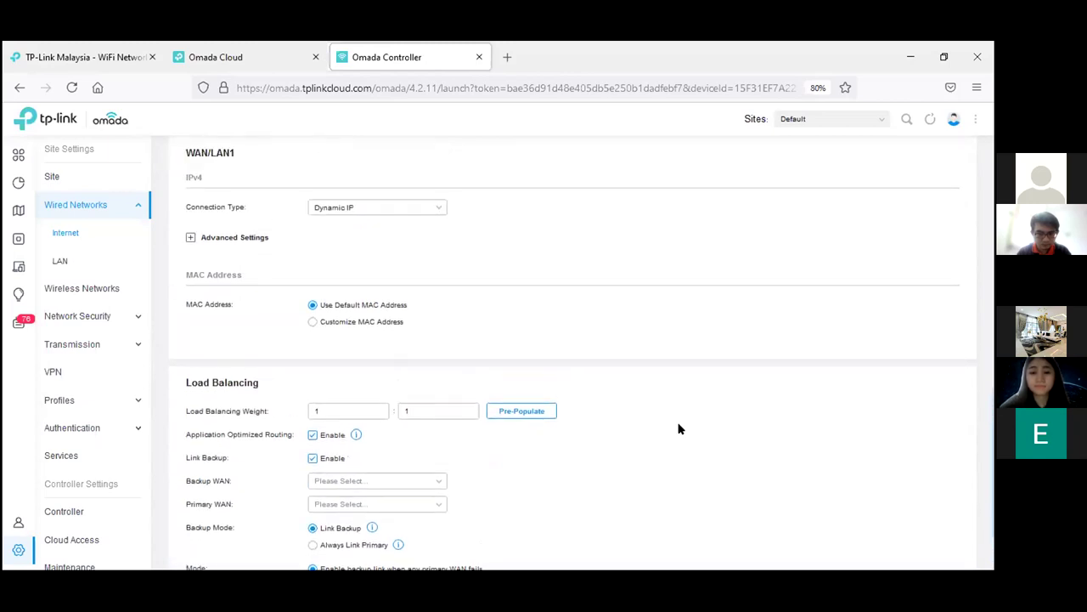
{"action": "scroll", "coordinate": [680, 425], "scroll_direction": "up", "scroll_amount": 10}
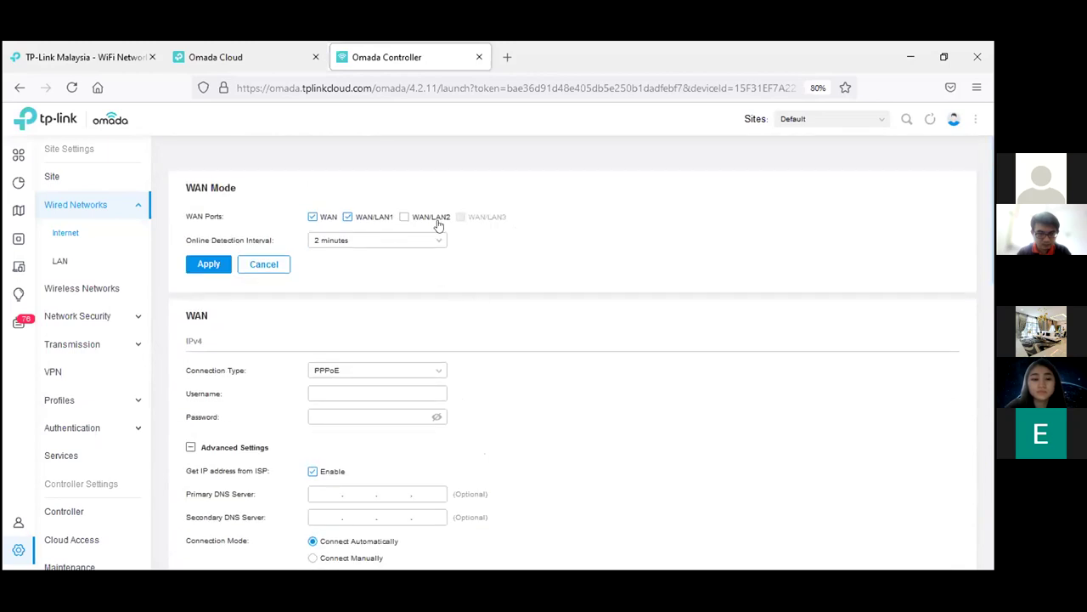
{"action": "left_click", "coordinate": [435, 218]}
{"action": "left_click", "coordinate": [463, 217]}
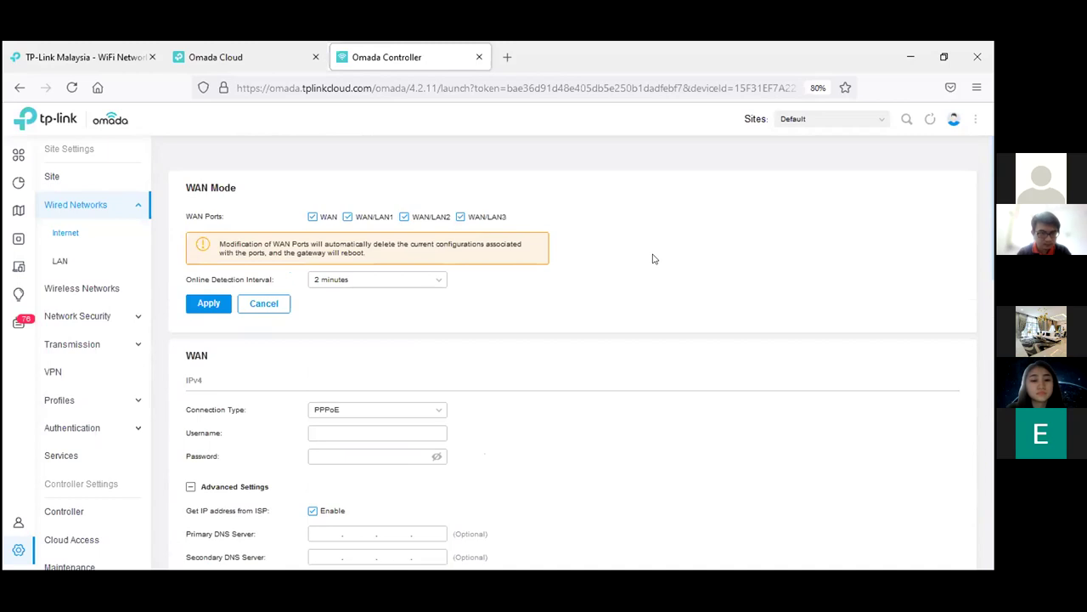
{"action": "left_click", "coordinate": [256, 304]}
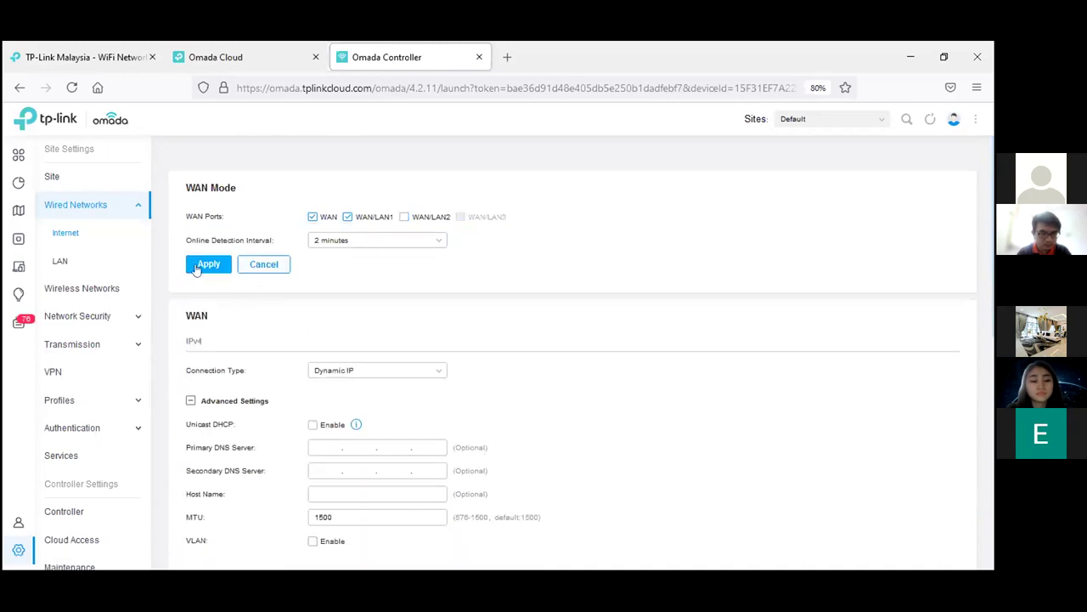
Step: Open the LAN networks, examine the Create New LAN form's interface, VLAN, gateway and DHCP fields, and cancel it
{"action": "left_click", "coordinate": [61, 262]}
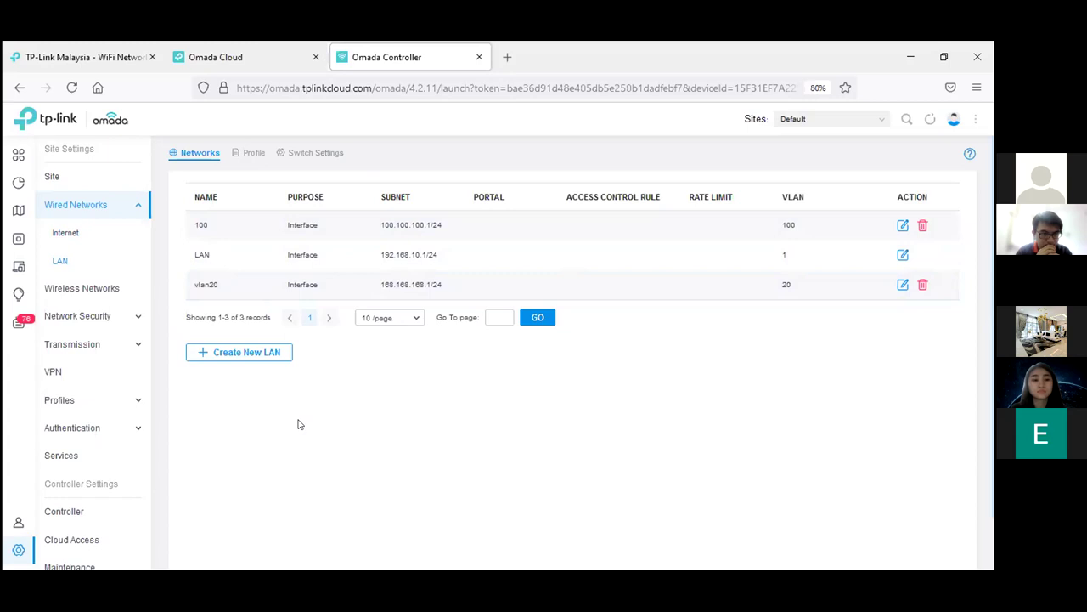
{"action": "left_click", "coordinate": [252, 355]}
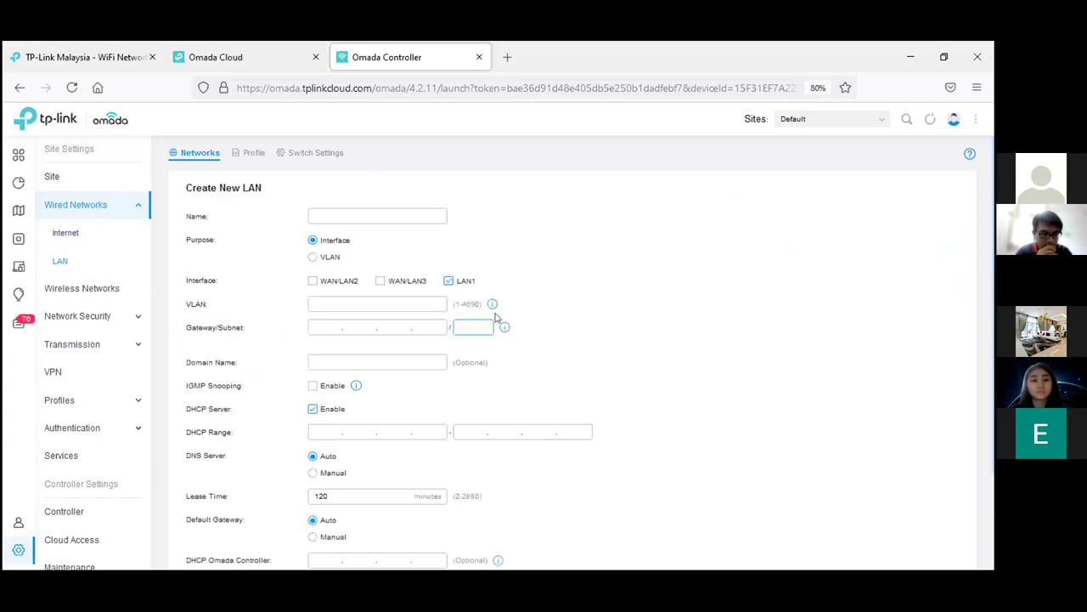
{"action": "left_click", "coordinate": [368, 218]}
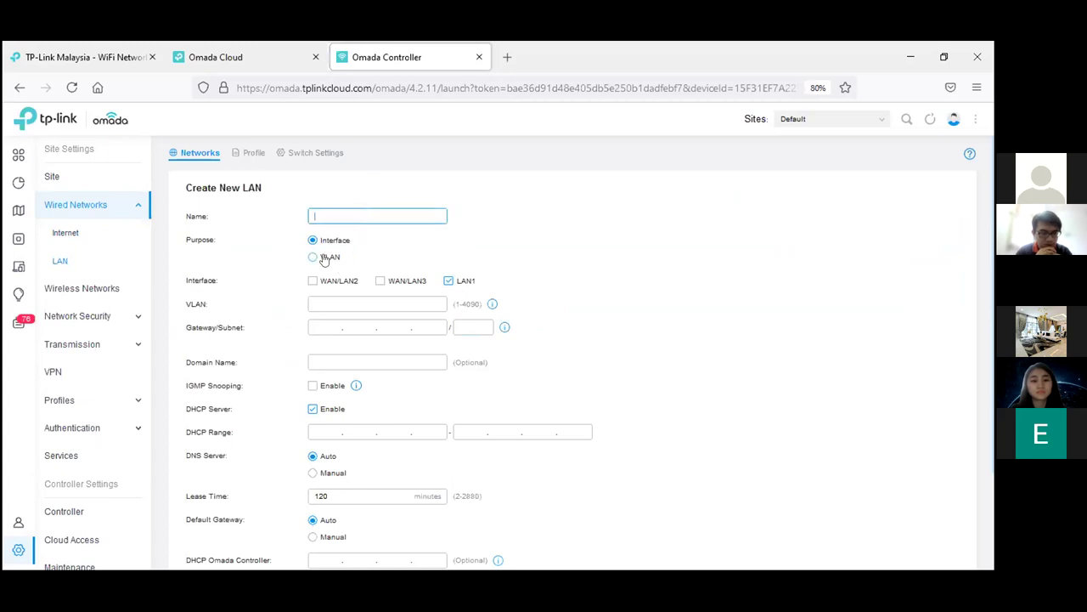
{"action": "left_click", "coordinate": [321, 304]}
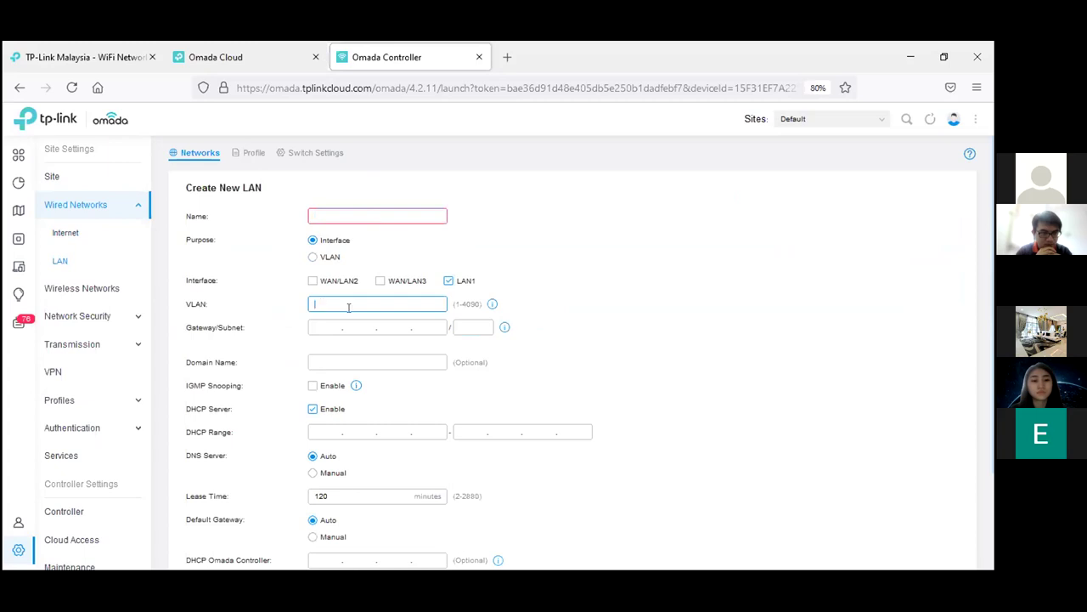
{"action": "scroll", "coordinate": [356, 318], "scroll_direction": "down", "scroll_amount": 1}
{"action": "left_click", "coordinate": [313, 274]}
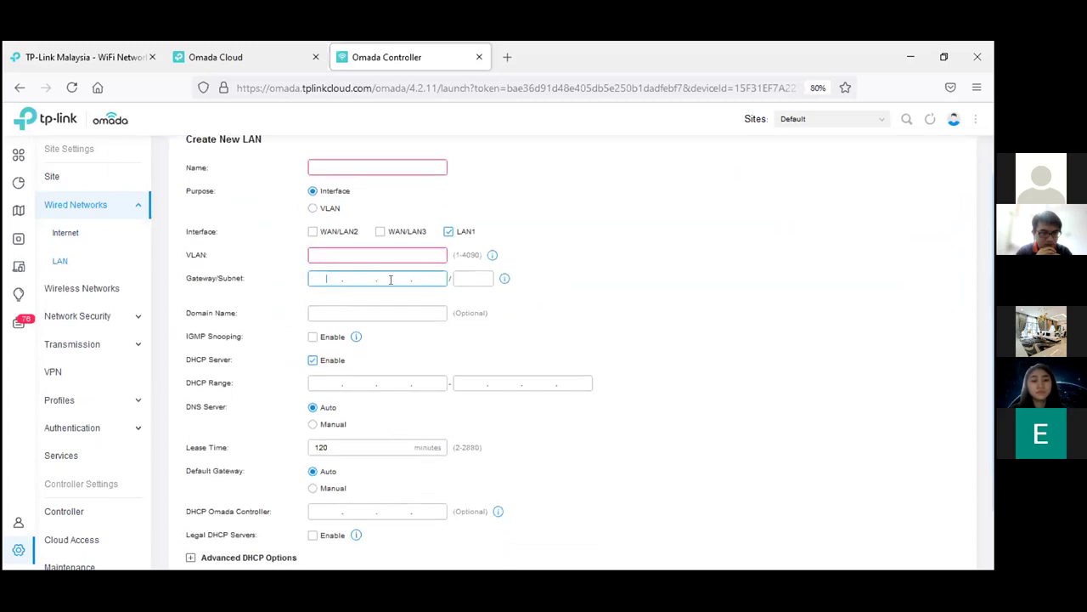
{"action": "scroll", "coordinate": [390, 294], "scroll_direction": "down", "scroll_amount": 1}
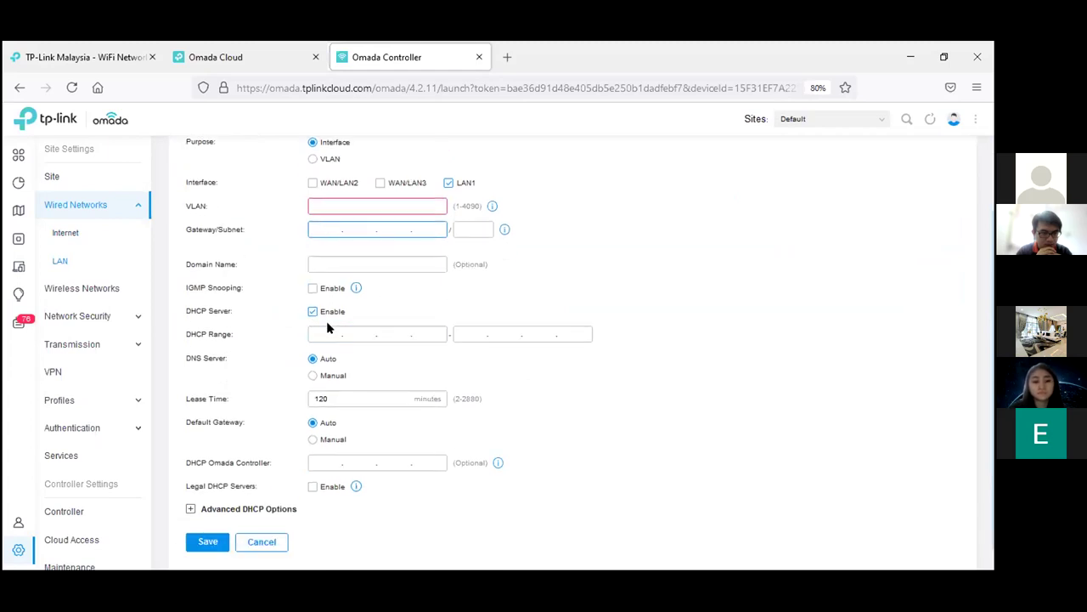
{"action": "scroll", "coordinate": [324, 331], "scroll_direction": "down", "scroll_amount": 1}
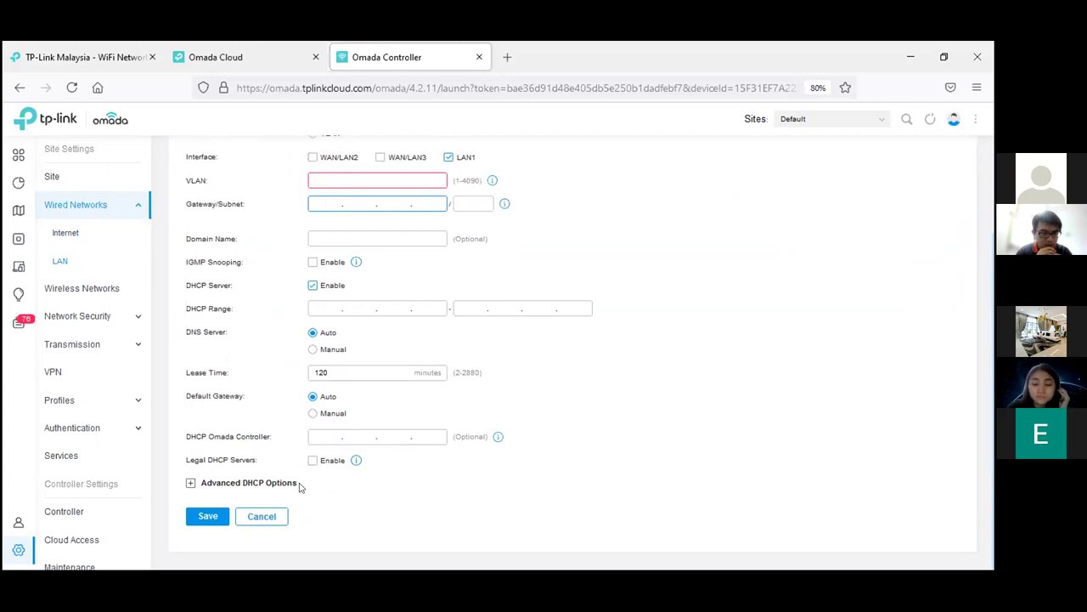
{"action": "left_click", "coordinate": [271, 517]}
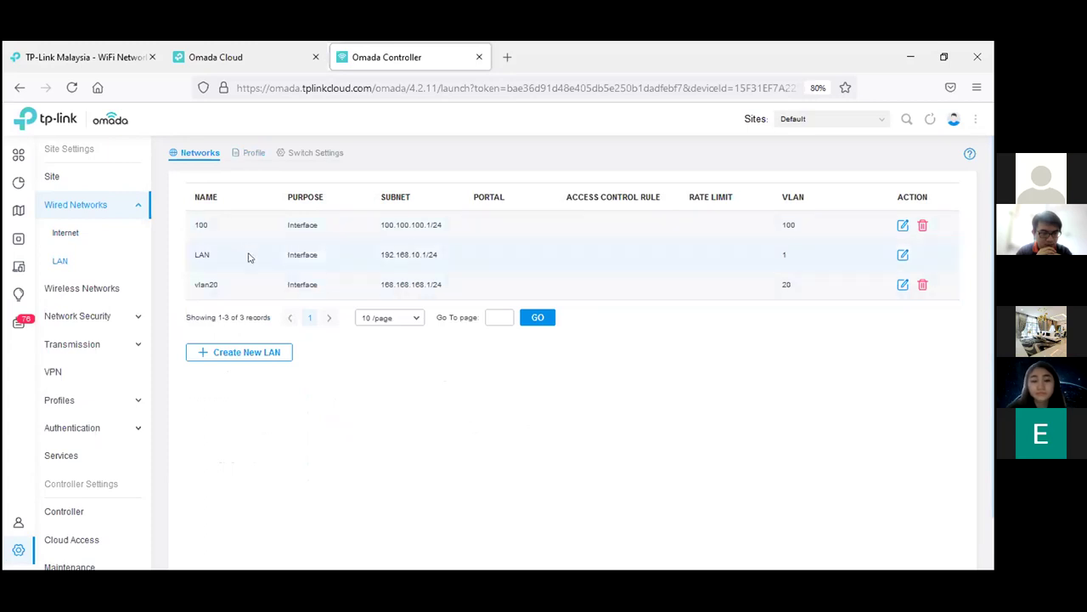
Step: Review the port profiles, including tagged Vlan 20 and untagged vlan 20, and show the switches' port profile settings
{"action": "left_click", "coordinate": [253, 153]}
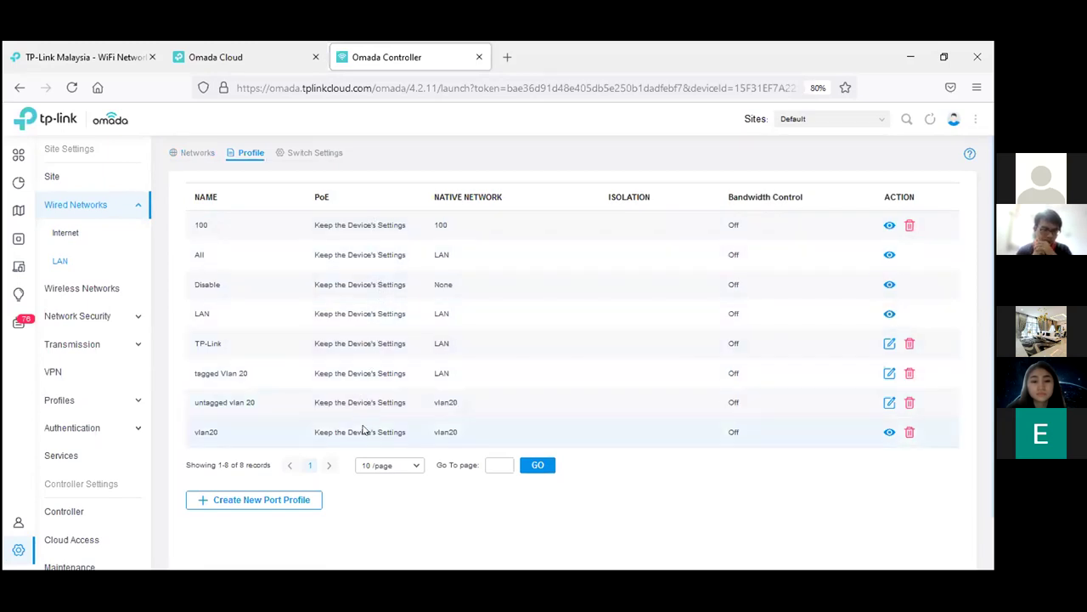
{"action": "left_click_drag", "start_coordinate": [255, 374], "coordinate": [182, 376]}
{"action": "left_click_drag", "start_coordinate": [255, 401], "coordinate": [189, 414]}
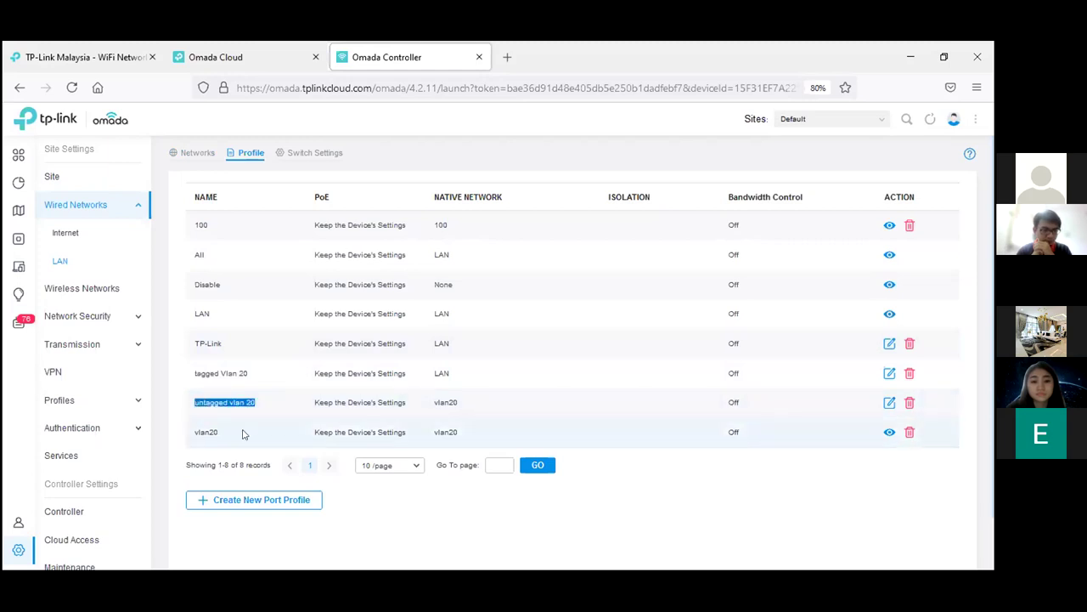
{"action": "left_click", "coordinate": [300, 155]}
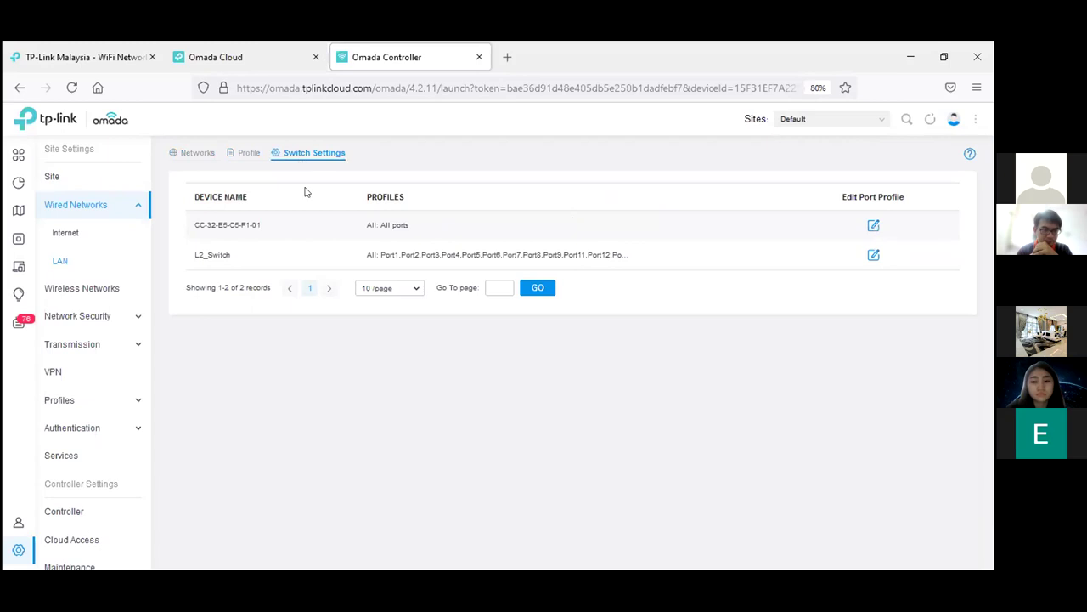
Step: Open the port profile settings of the first switch, review the profile choices available for Port2, and cancel the edit
{"action": "left_click", "coordinate": [873, 224]}
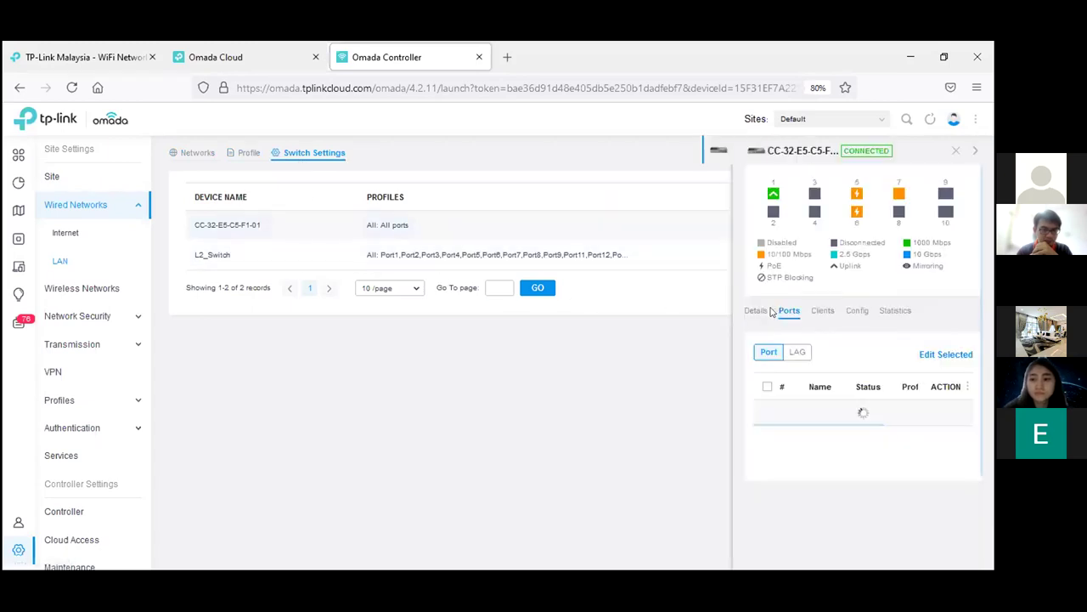
{"action": "scroll", "coordinate": [929, 387], "scroll_direction": "down", "scroll_amount": 1}
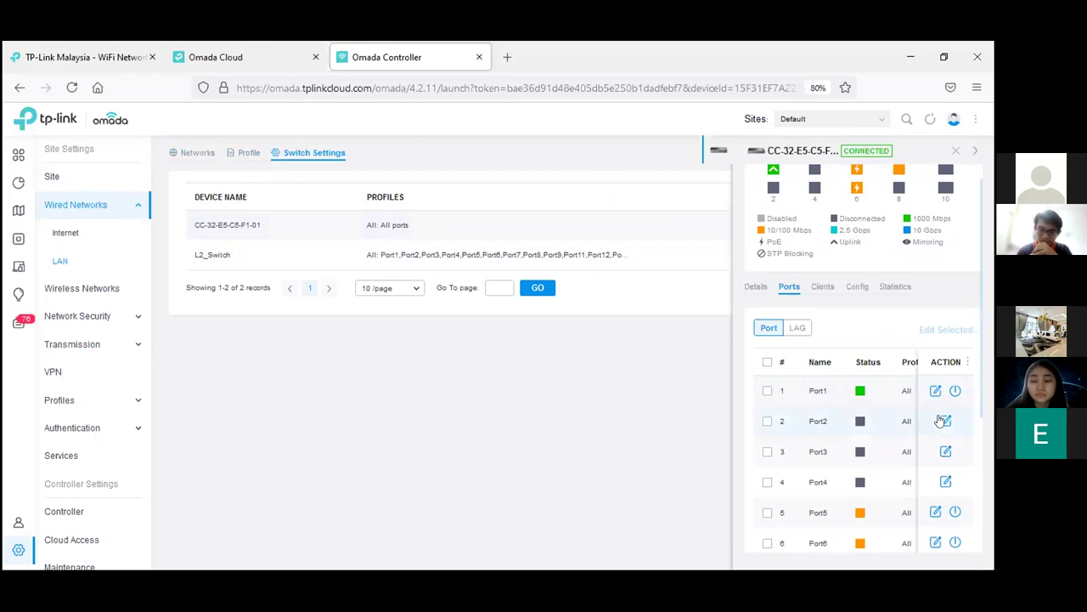
{"action": "left_click", "coordinate": [945, 421]}
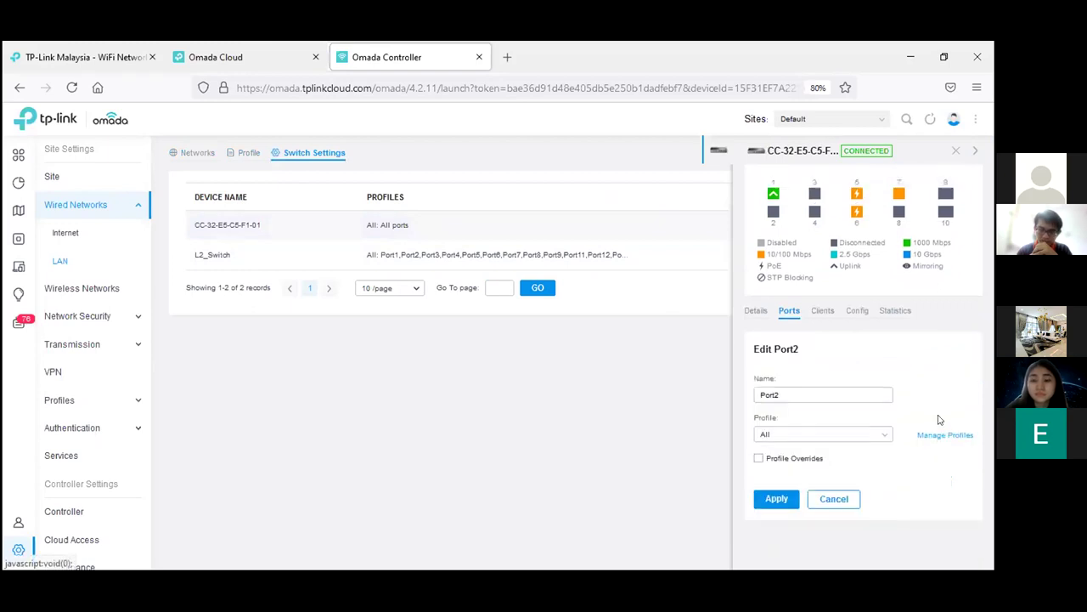
{"action": "left_click", "coordinate": [885, 433]}
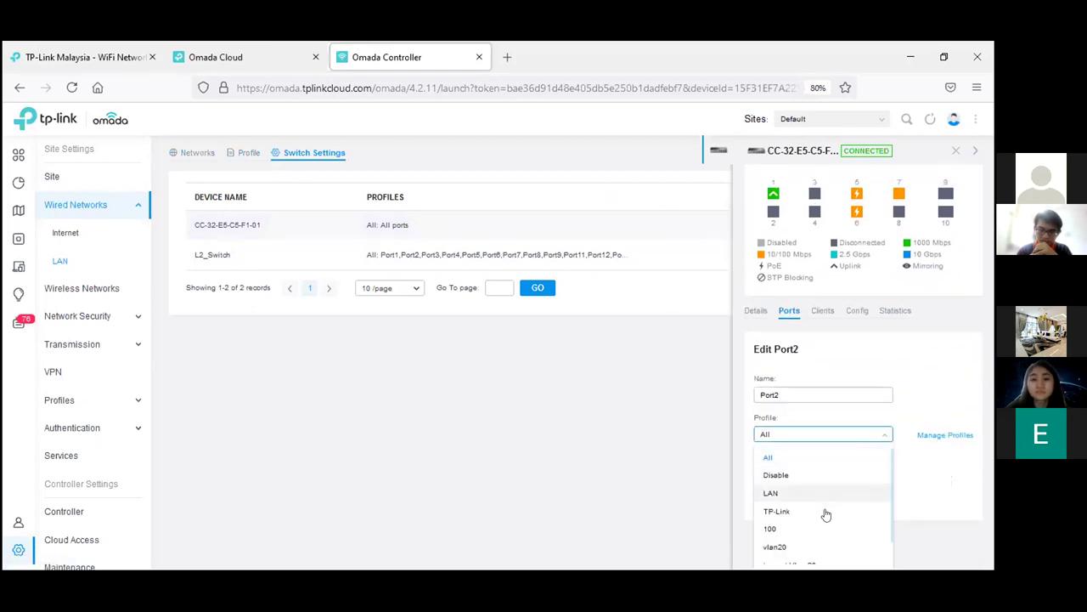
{"action": "left_click", "coordinate": [925, 478]}
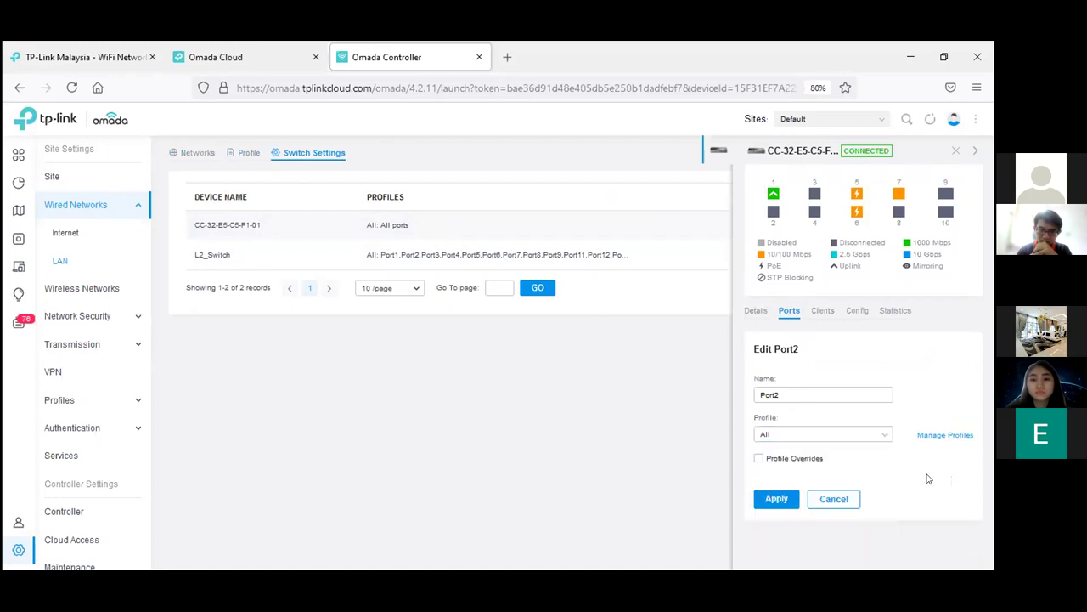
{"action": "left_click", "coordinate": [847, 500]}
{"action": "scroll", "coordinate": [903, 470], "scroll_direction": "down", "scroll_amount": 3}
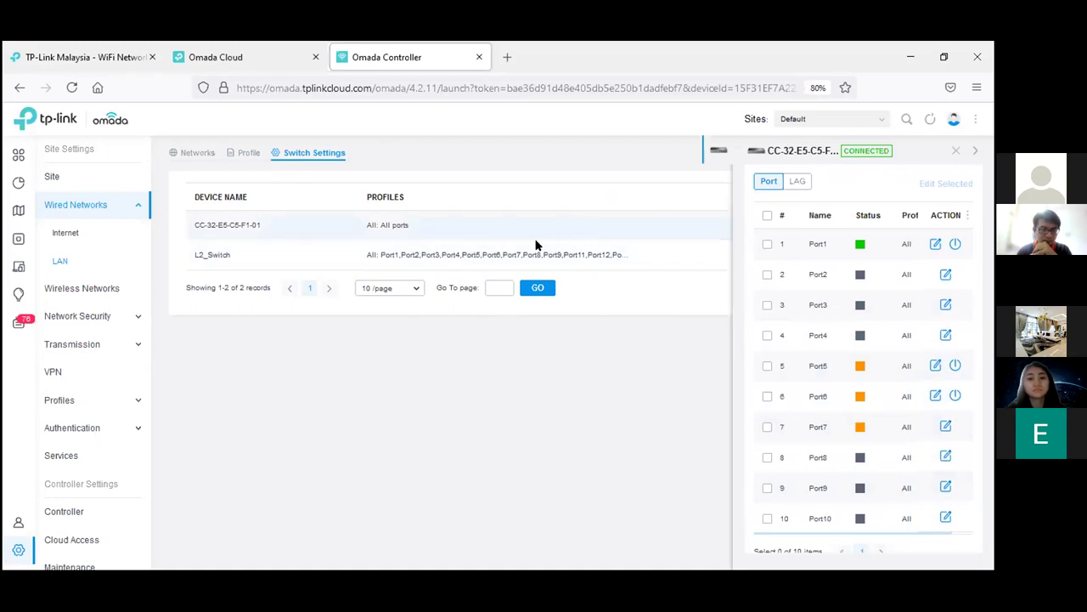
Step: Inspect the port profile assignments of L2_Switch, view the details of both switches, and close their device views
{"action": "double_click", "coordinate": [316, 260]}
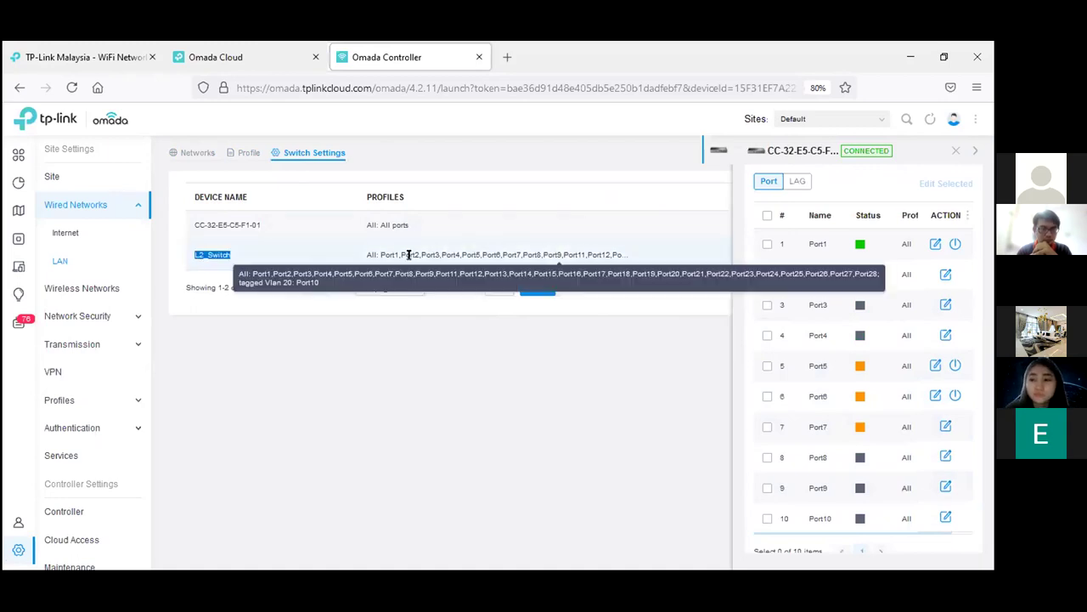
{"action": "double_click", "coordinate": [576, 231]}
{"action": "left_click", "coordinate": [975, 151]}
{"action": "left_click", "coordinate": [955, 152]}
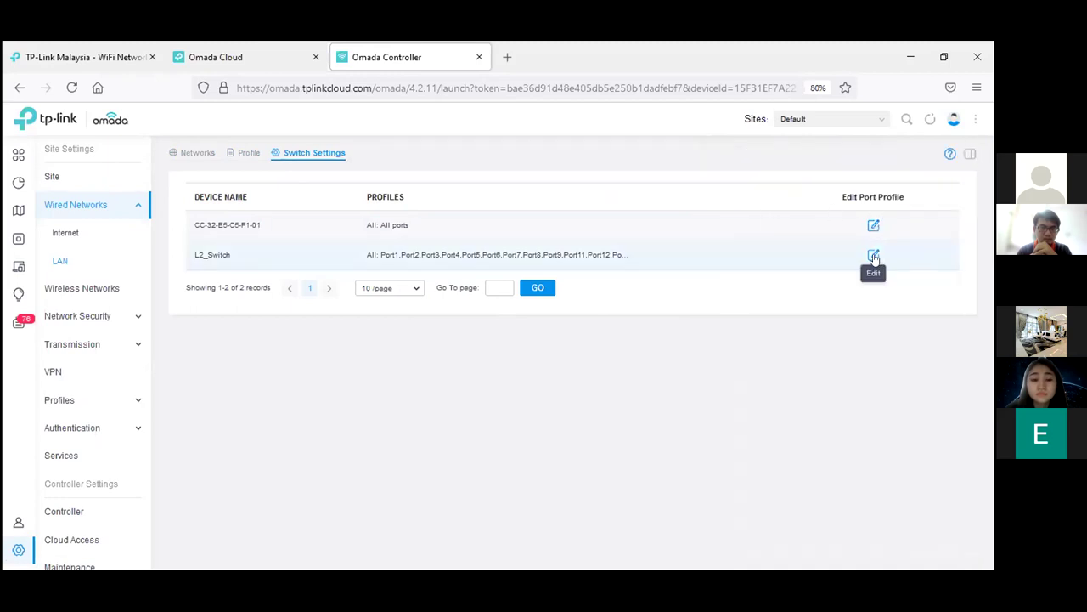
{"action": "left_click", "coordinate": [874, 257]}
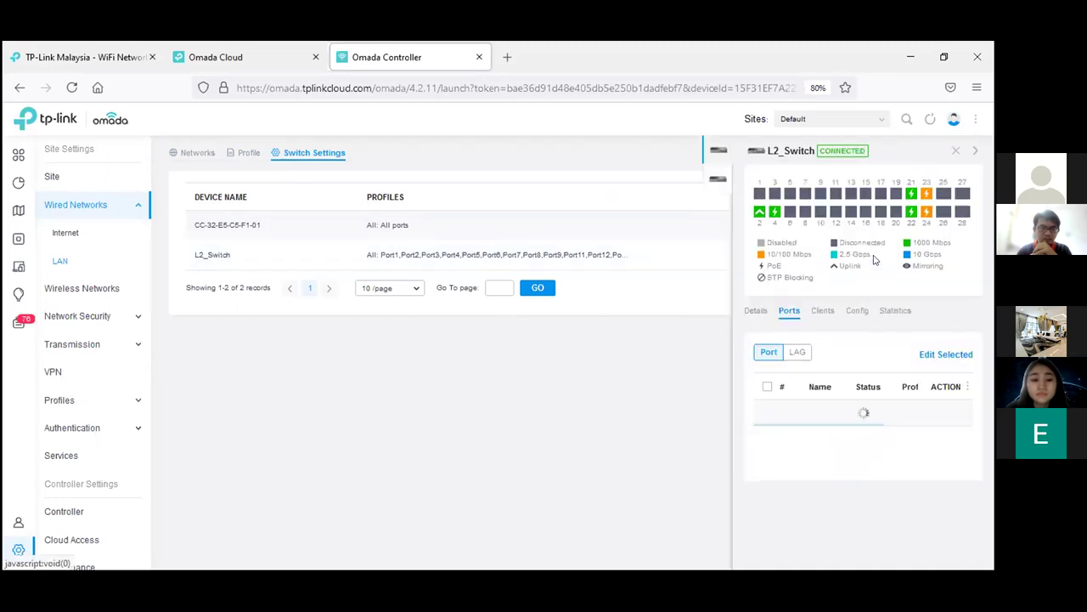
{"action": "left_click", "coordinate": [718, 179]}
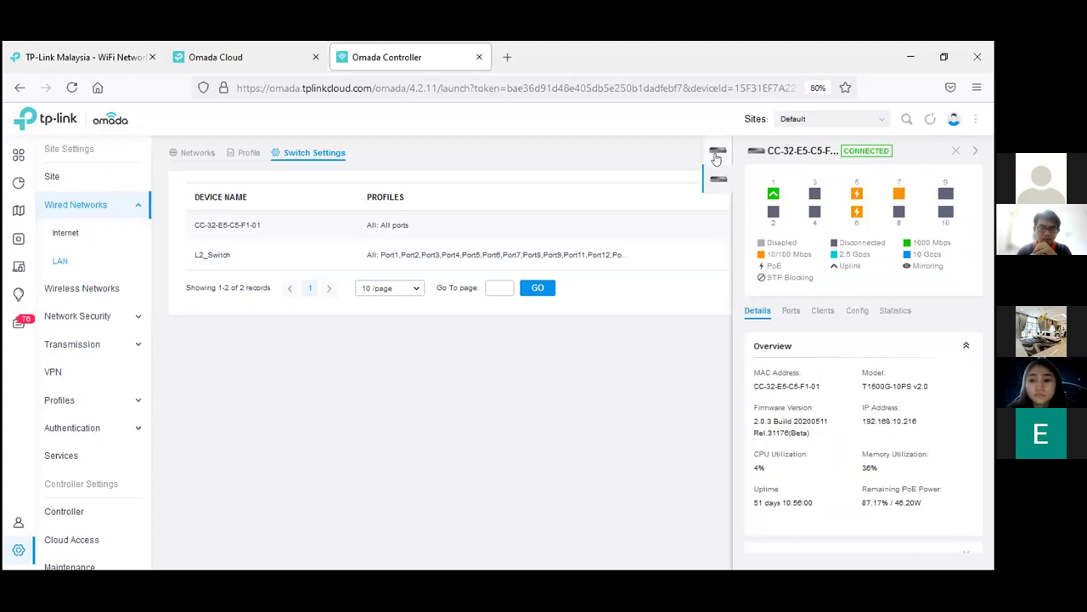
{"action": "left_click", "coordinate": [958, 152]}
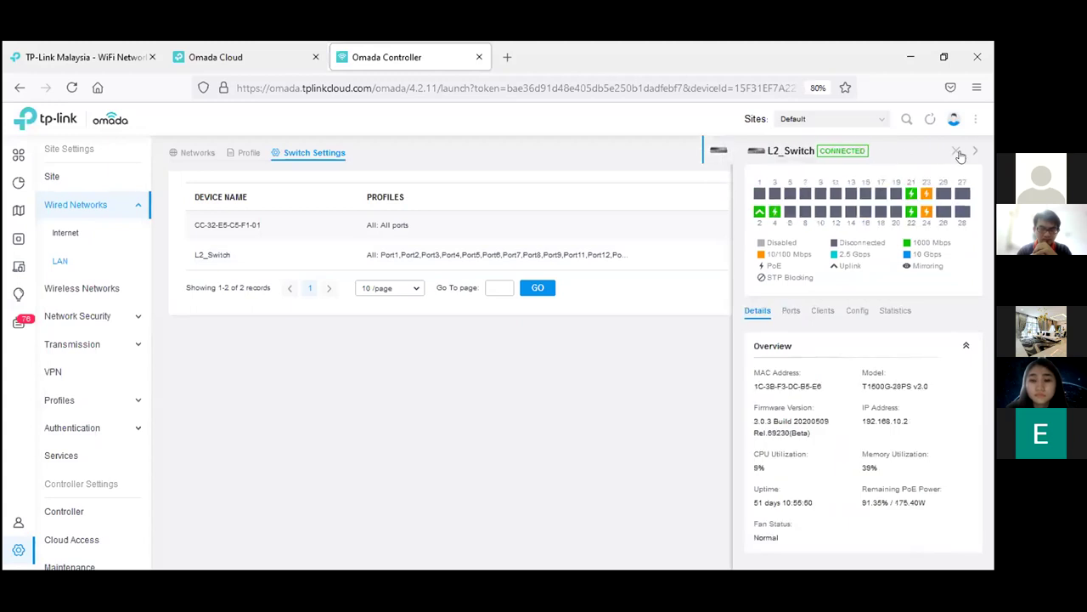
{"action": "left_click", "coordinate": [958, 152]}
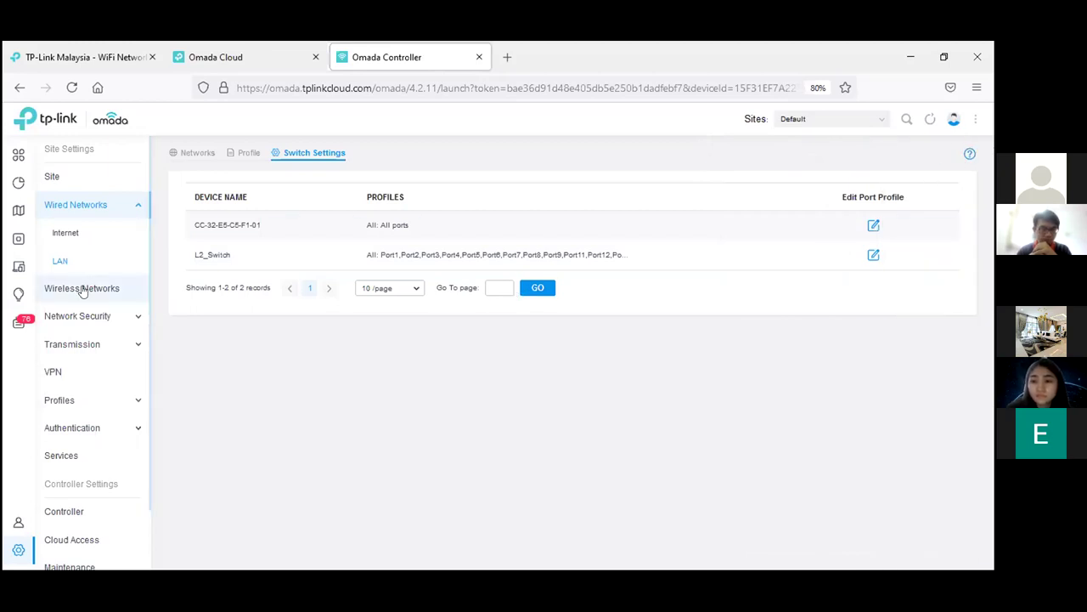
Step: Open the wireless network "-.-" for editing, examine its security, guest network and advanced settings, and cancel without saving
{"action": "left_click", "coordinate": [82, 290]}
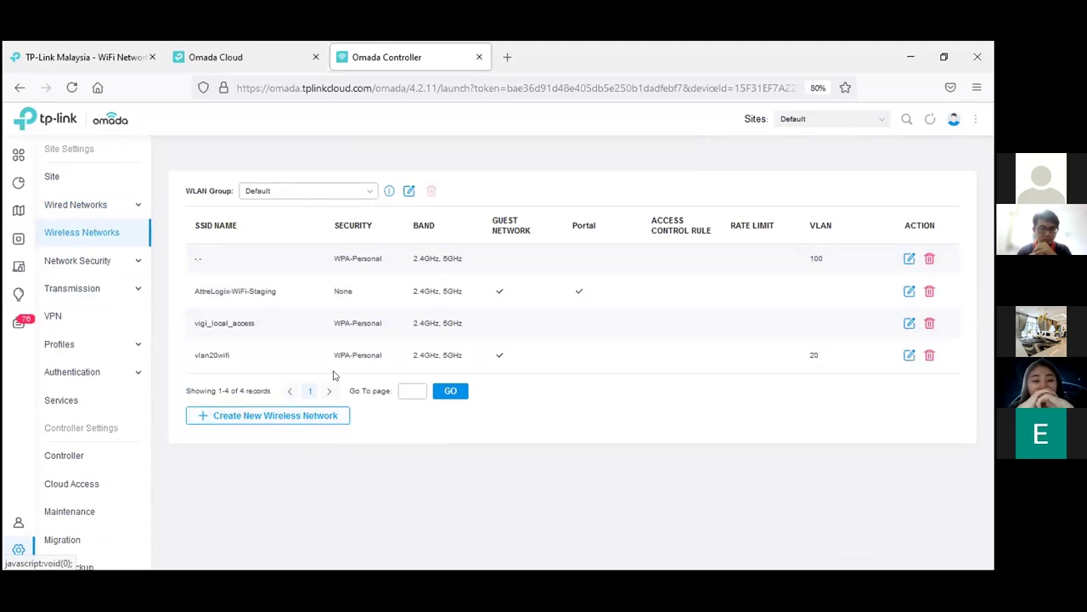
{"action": "left_click", "coordinate": [908, 259]}
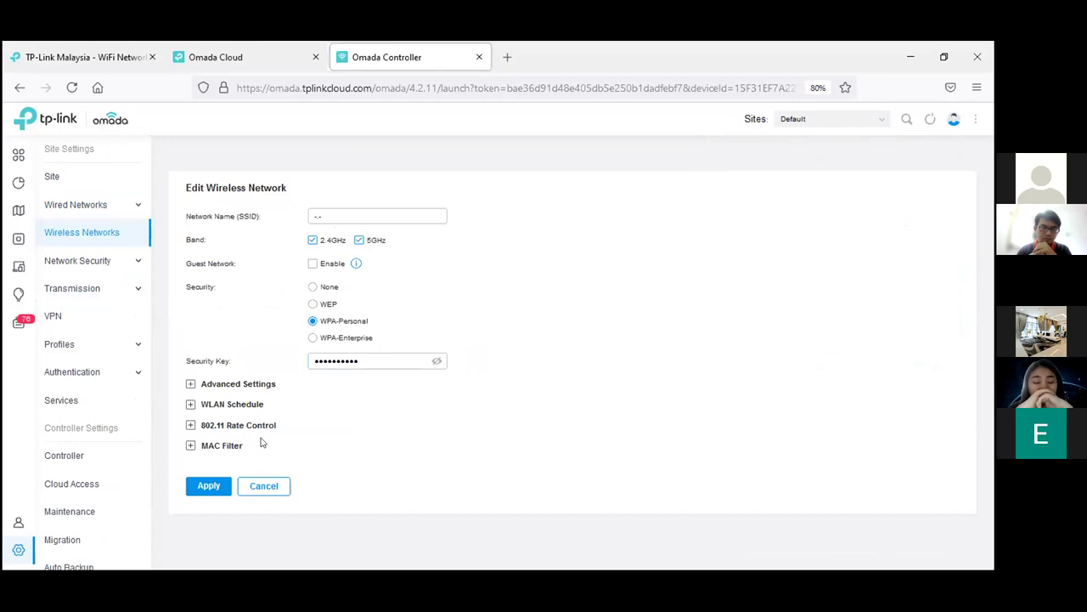
{"action": "left_click", "coordinate": [257, 384]}
{"action": "scroll", "coordinate": [358, 385], "scroll_direction": "down", "scroll_amount": 2}
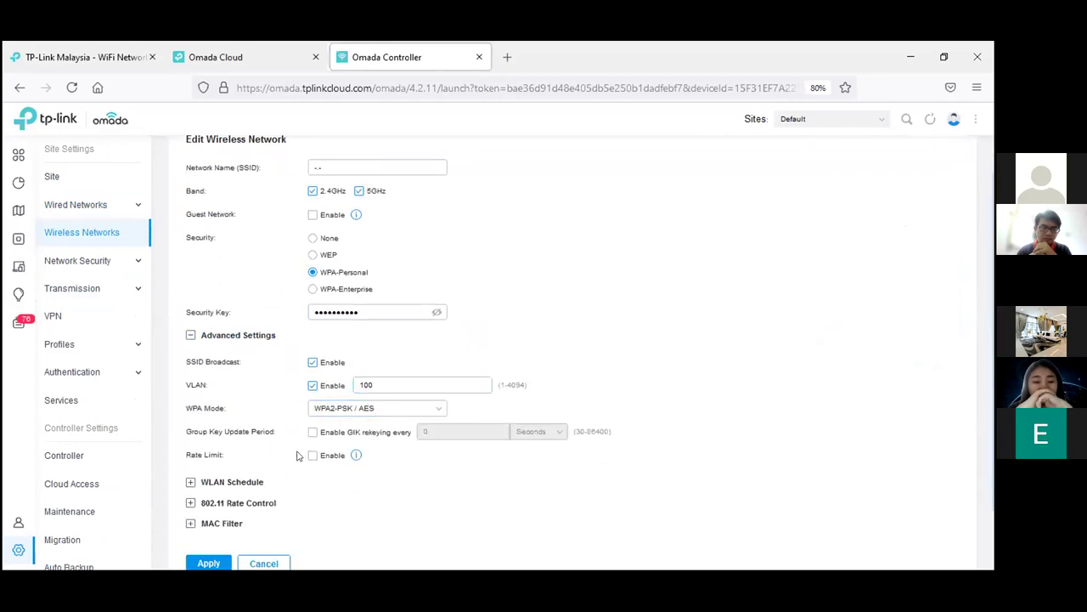
{"action": "scroll", "coordinate": [298, 455], "scroll_direction": "down", "scroll_amount": 2}
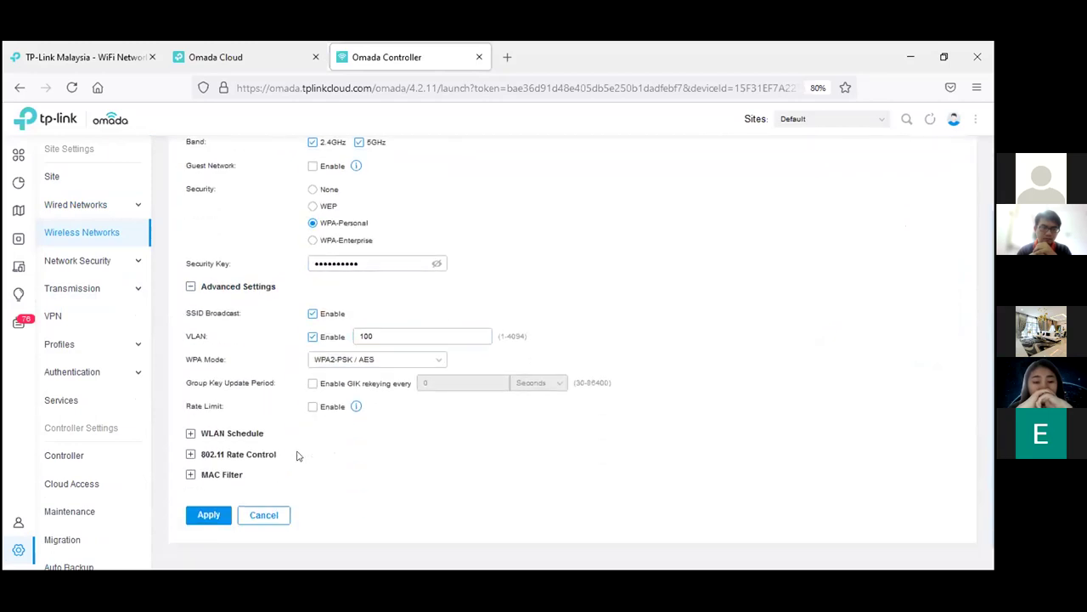
{"action": "scroll", "coordinate": [425, 281], "scroll_direction": "up", "scroll_amount": 3}
{"action": "mouse_move", "coordinate": [355, 244]}
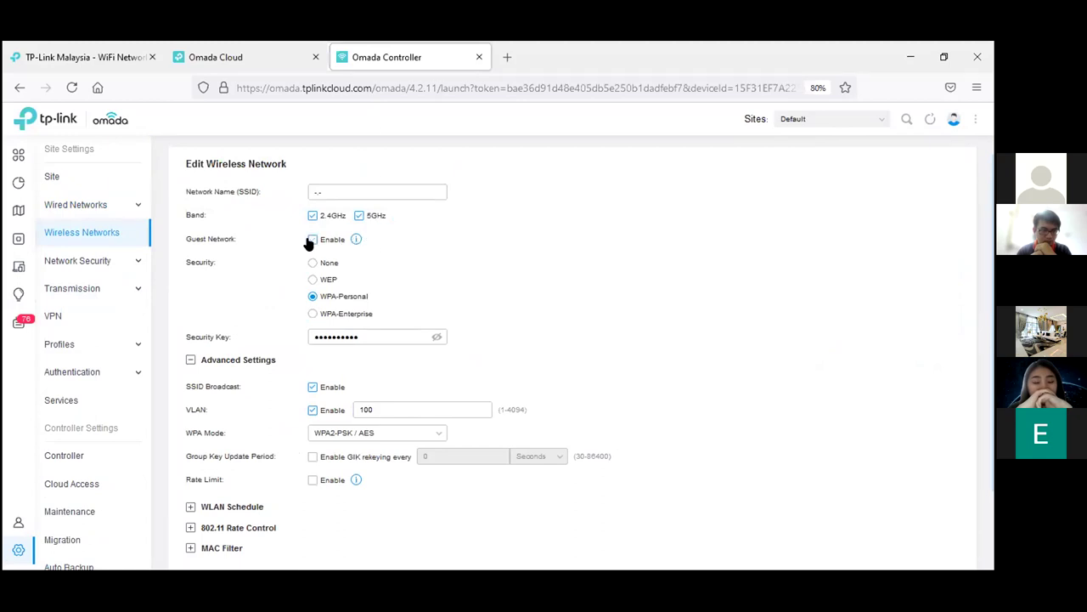
{"action": "scroll", "coordinate": [285, 261], "scroll_direction": "down", "scroll_amount": 2}
{"action": "left_click", "coordinate": [272, 515]}
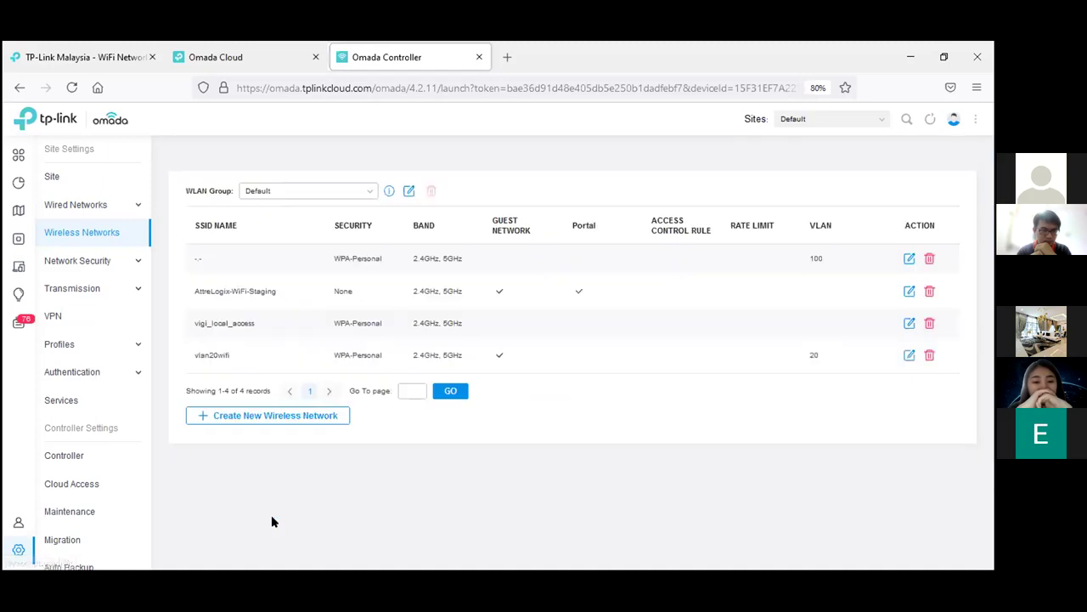
Step: Go through the Gateway, Switch and EAP ACL rules under Network Security and start a new EAP ACL rule
{"action": "left_click", "coordinate": [116, 267]}
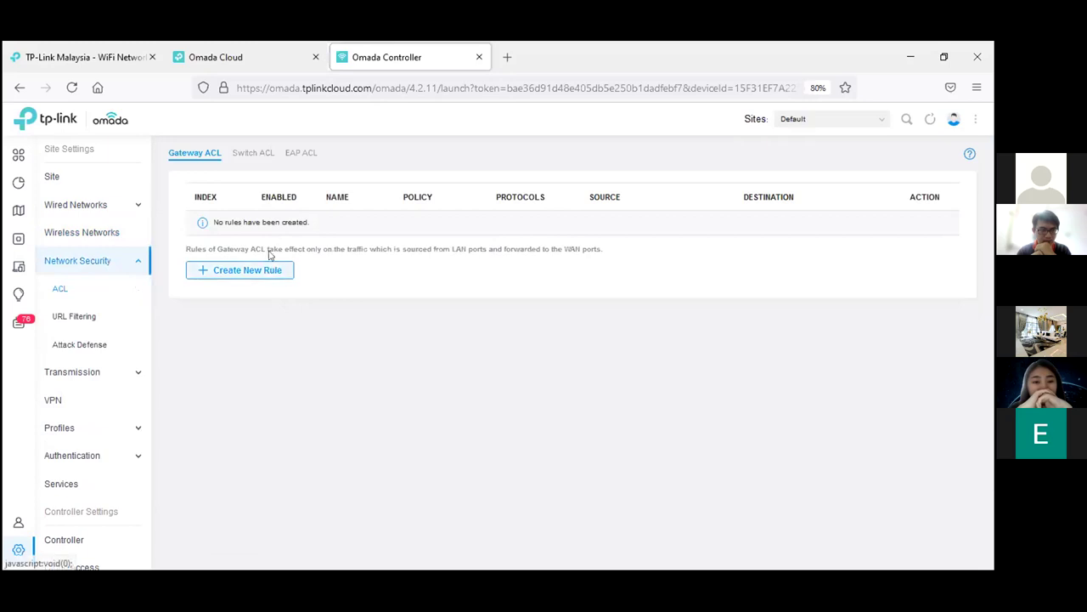
{"action": "left_click", "coordinate": [253, 154]}
{"action": "left_click", "coordinate": [308, 154]}
{"action": "left_click", "coordinate": [263, 251]}
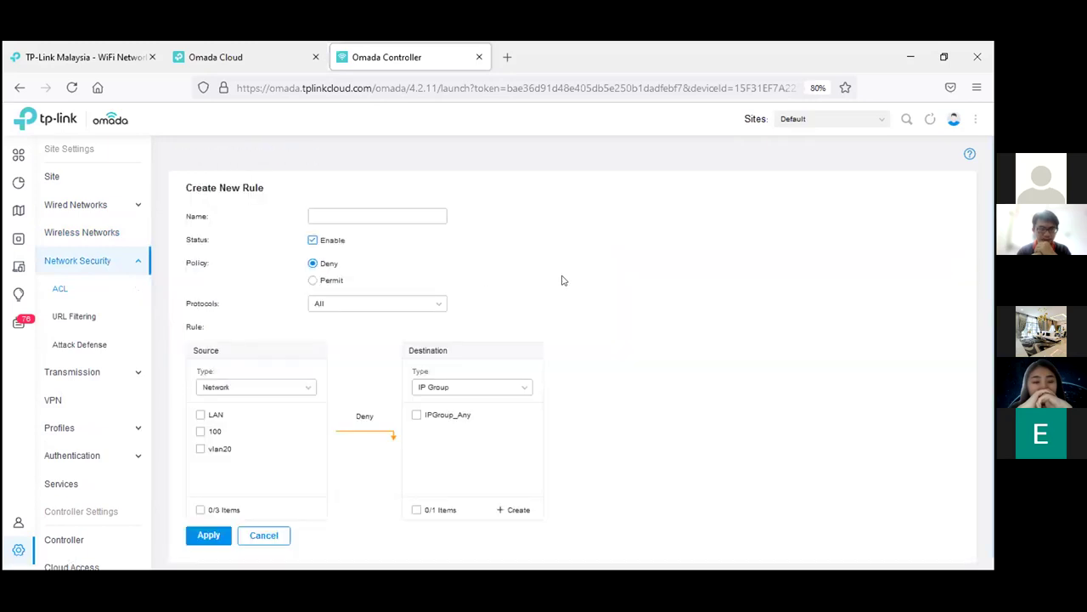
Step: Examine the new EAP ACL rule's name field, Deny and Permit policies, and the list of available protocols
{"action": "scroll", "coordinate": [586, 272], "scroll_direction": "down", "scroll_amount": 1}
{"action": "left_click", "coordinate": [357, 202]}
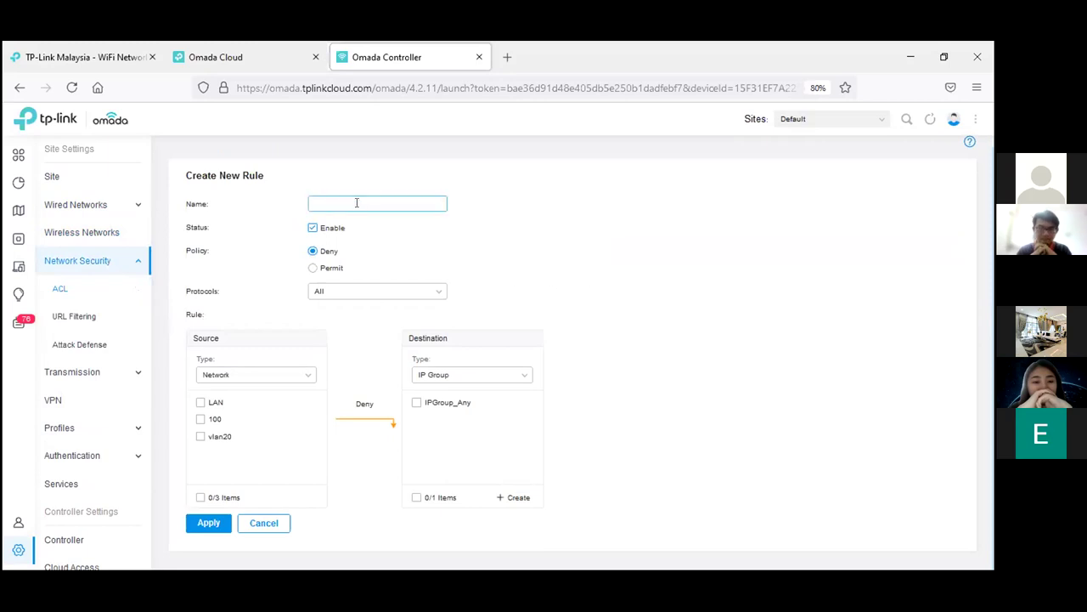
{"action": "left_click", "coordinate": [325, 268]}
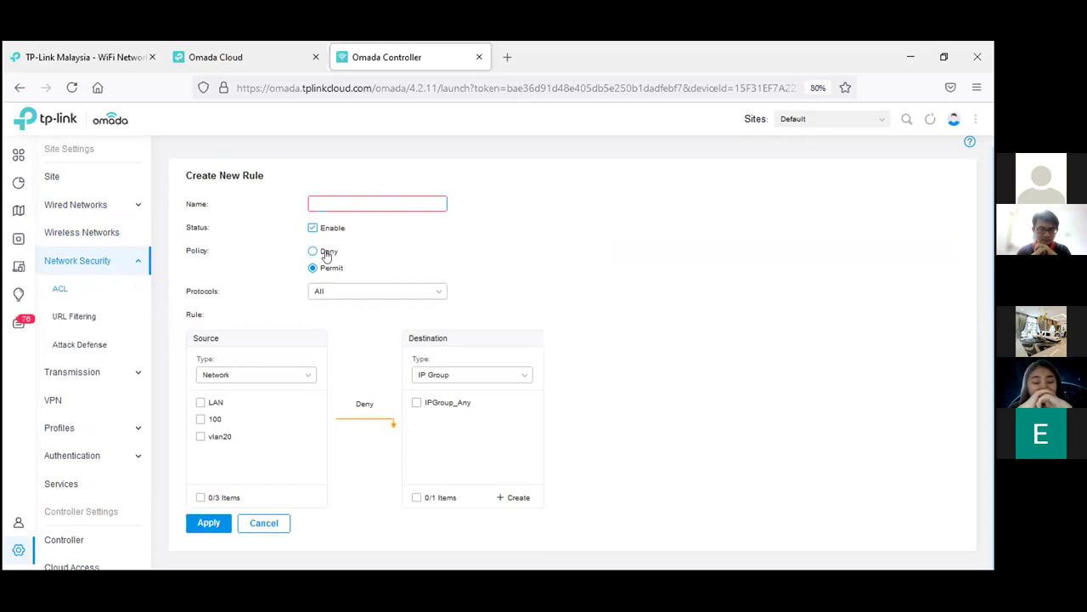
{"action": "left_click", "coordinate": [399, 292]}
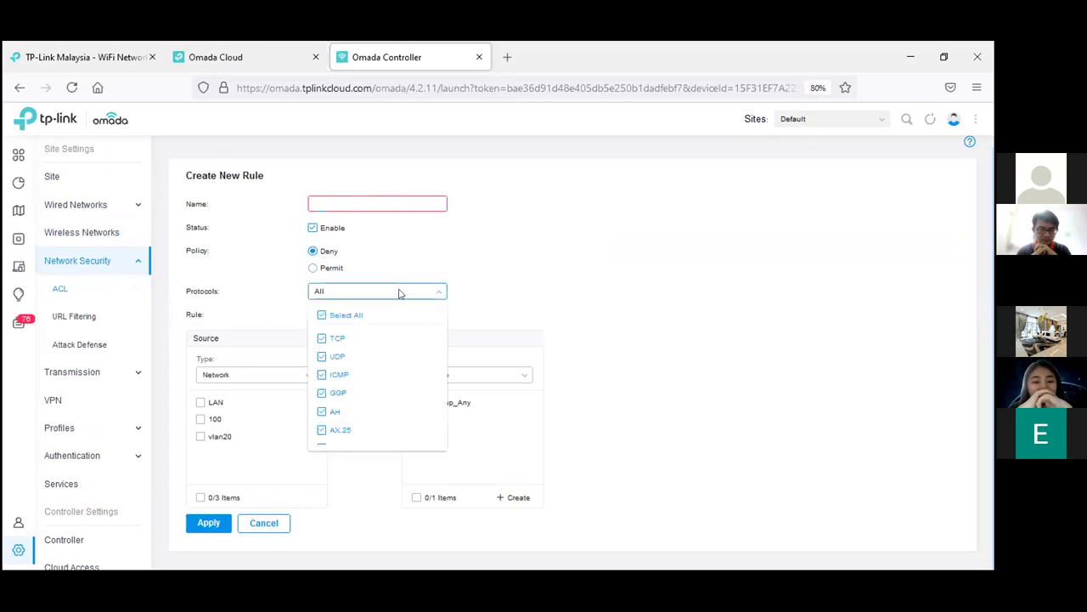
{"action": "scroll", "coordinate": [382, 355], "scroll_direction": "down", "scroll_amount": 3}
{"action": "scroll", "coordinate": [383, 356], "scroll_direction": "down", "scroll_amount": 10}
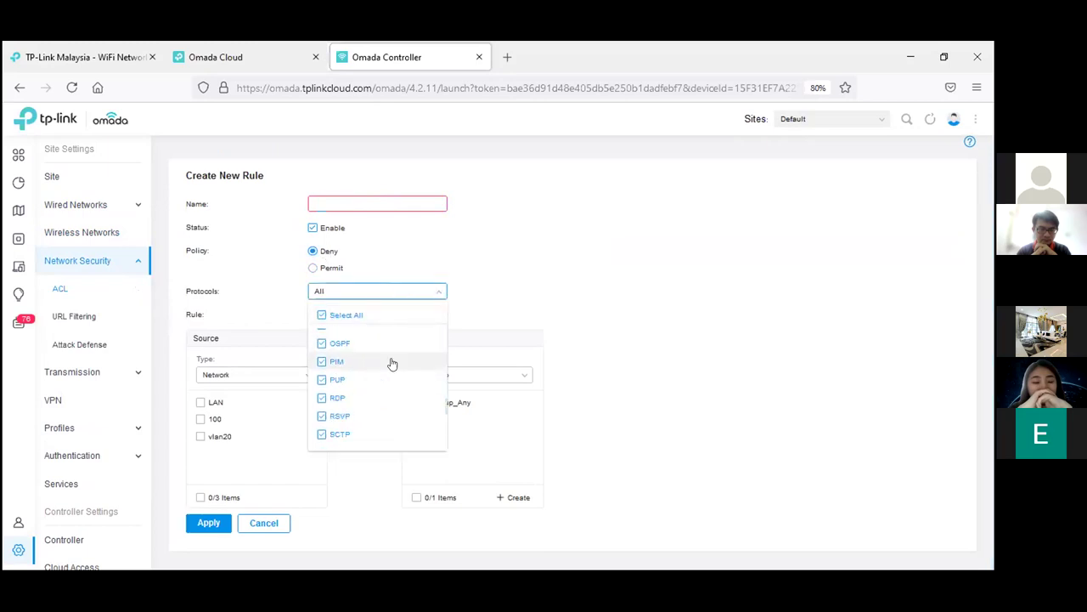
{"action": "left_click", "coordinate": [609, 386]}
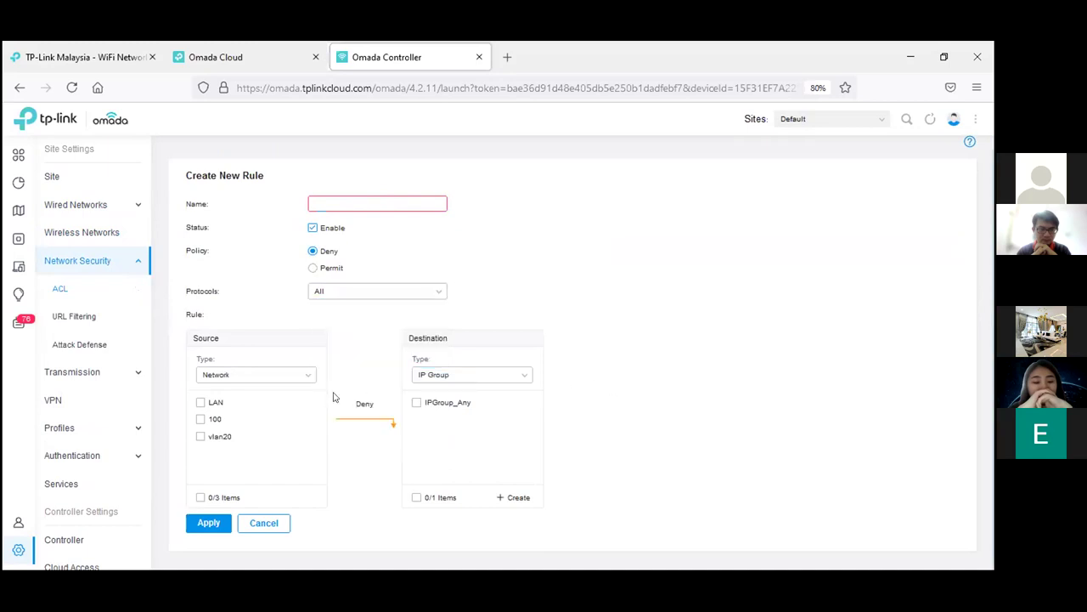
Step: Go through the rule's source types IP Group, IP-Port Group and SSID, leaving SSID selected
{"action": "left_click", "coordinate": [301, 375]}
{"action": "left_click", "coordinate": [248, 417]}
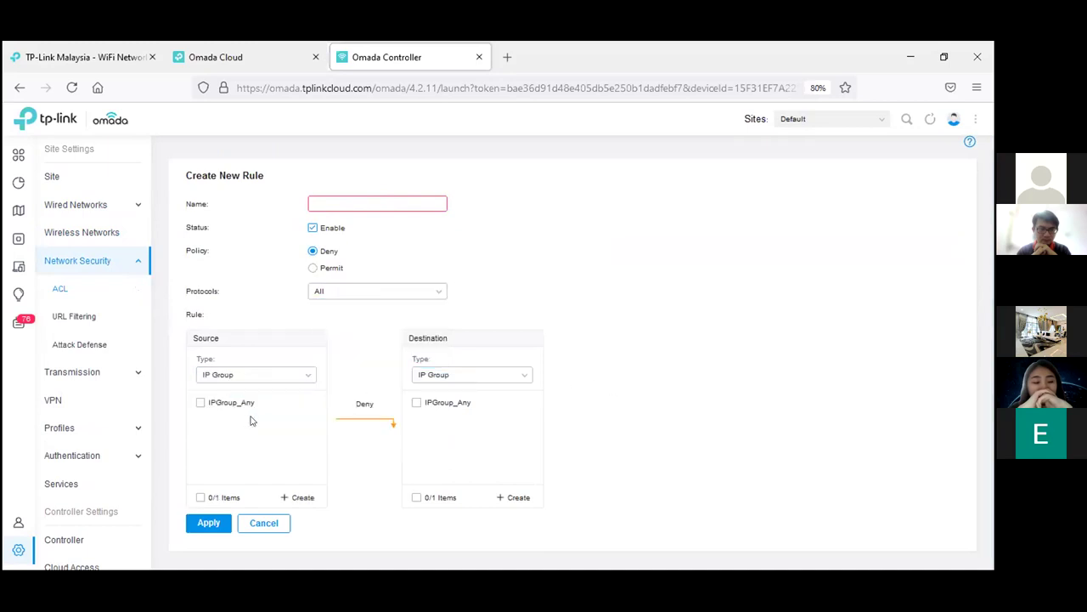
{"action": "left_click", "coordinate": [264, 378]}
{"action": "left_click", "coordinate": [250, 433]}
{"action": "left_click", "coordinate": [272, 378]}
{"action": "left_click", "coordinate": [255, 451]}
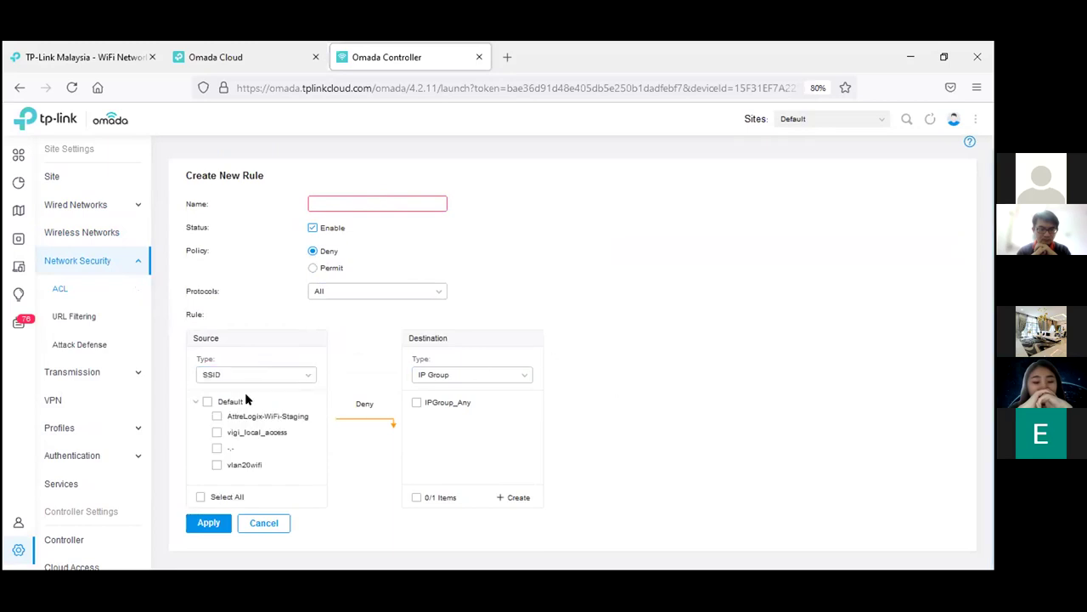
Step: Go through the rule's destination types Network and IP-Port Group, and cancel the new EAP ACL rule
{"action": "left_click", "coordinate": [463, 378]}
{"action": "left_click", "coordinate": [463, 400]}
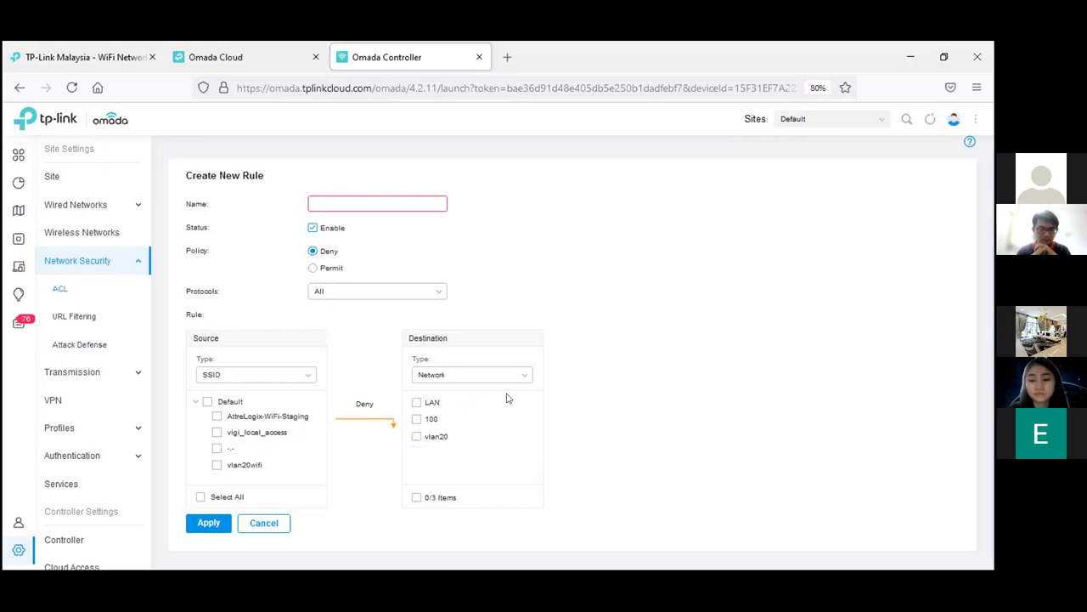
{"action": "left_click", "coordinate": [499, 375]}
{"action": "left_click", "coordinate": [492, 434]}
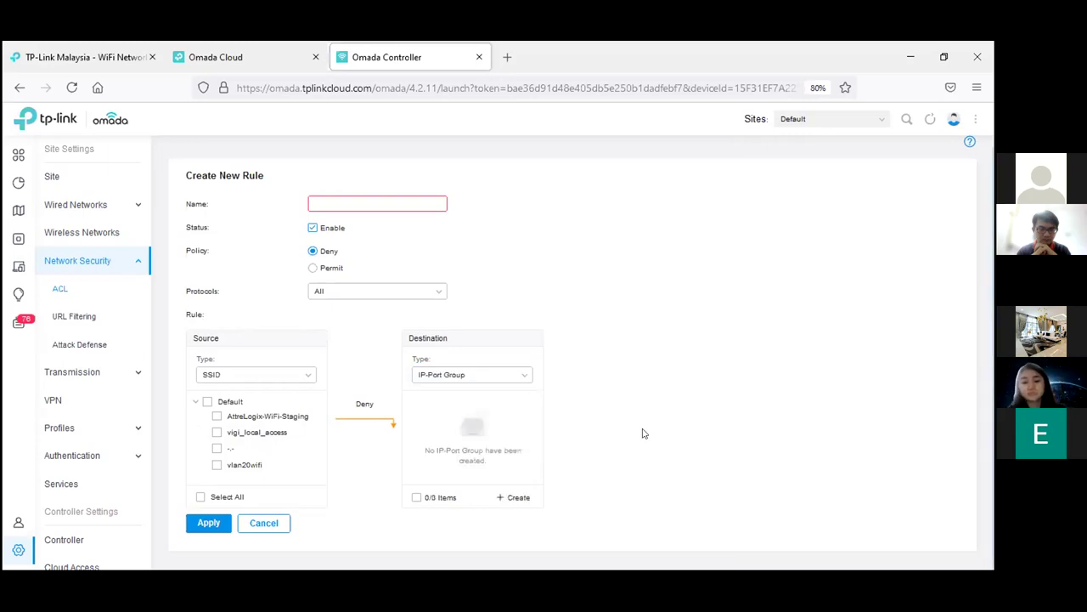
{"action": "left_click", "coordinate": [263, 523]}
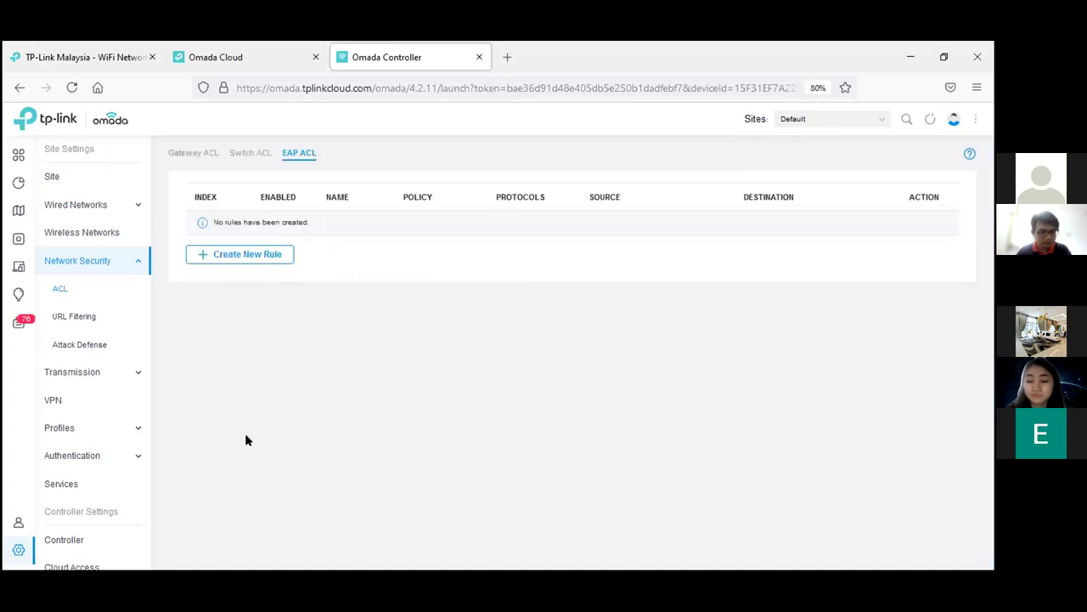
Step: Start a new EAP rule under URL Filtering and examine its name, source type, SSID and URL fields
{"action": "left_click", "coordinate": [75, 316]}
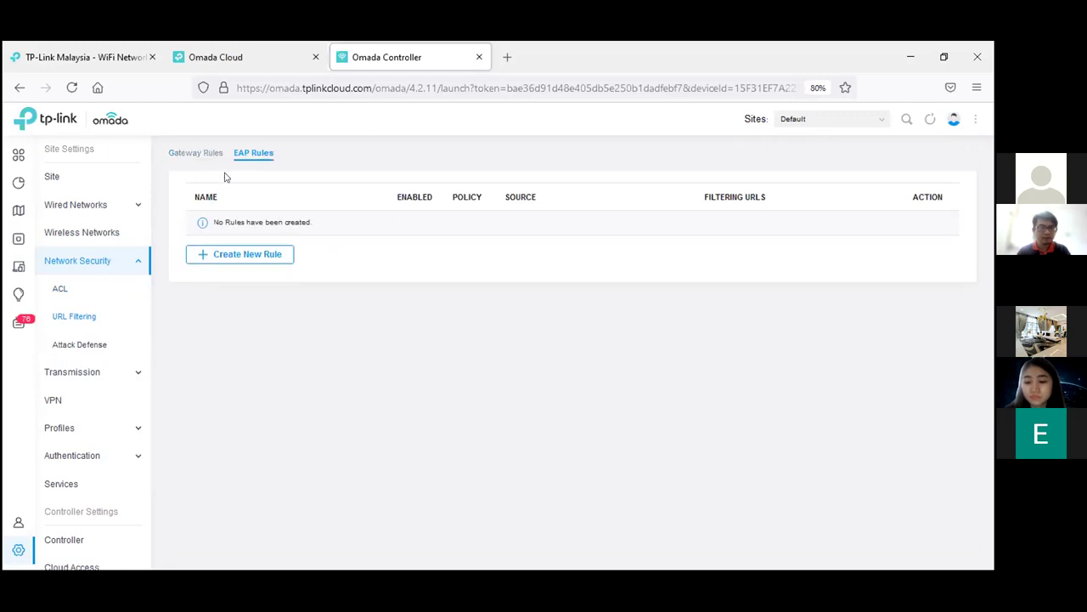
{"action": "left_click", "coordinate": [243, 252]}
{"action": "left_click", "coordinate": [350, 215]}
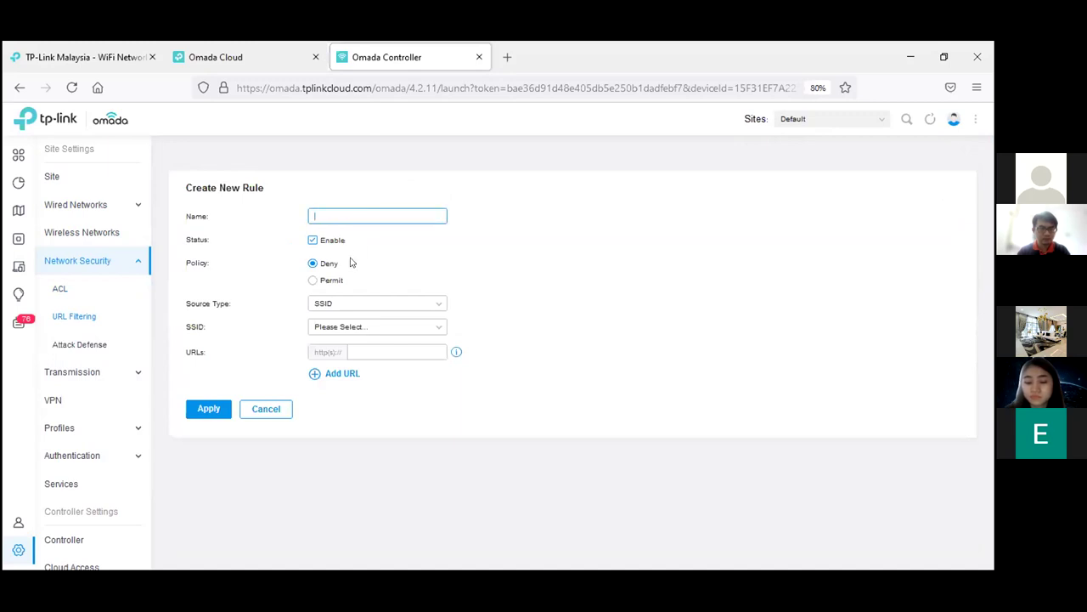
{"action": "left_click", "coordinate": [349, 302]}
{"action": "left_click", "coordinate": [528, 313]}
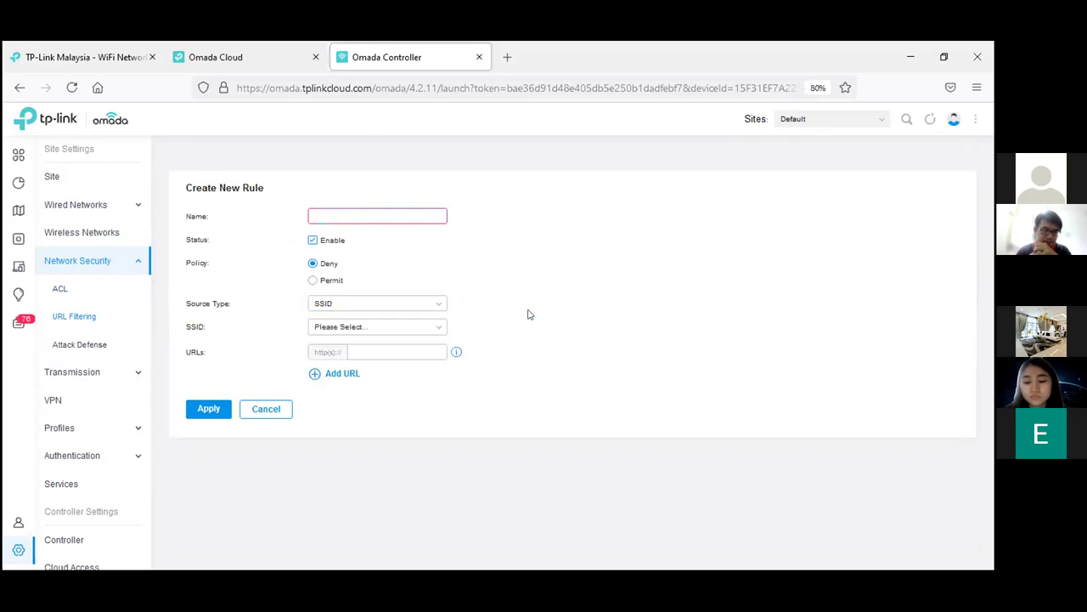
{"action": "left_click", "coordinate": [389, 328]}
{"action": "left_click", "coordinate": [549, 341]}
{"action": "left_click", "coordinate": [371, 352]}
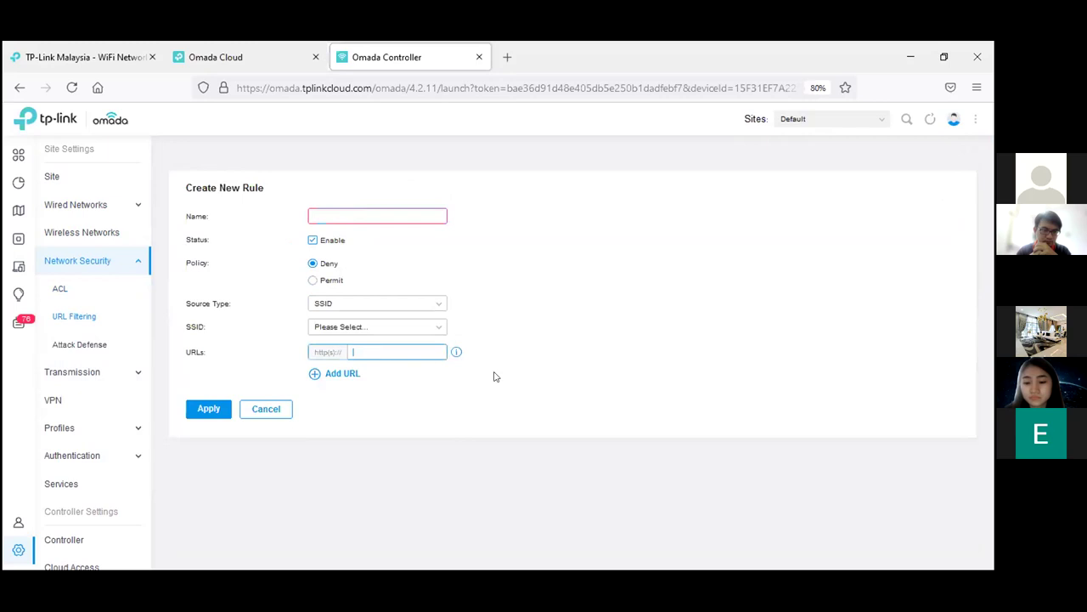
{"action": "mouse_move", "coordinate": [455, 353]}
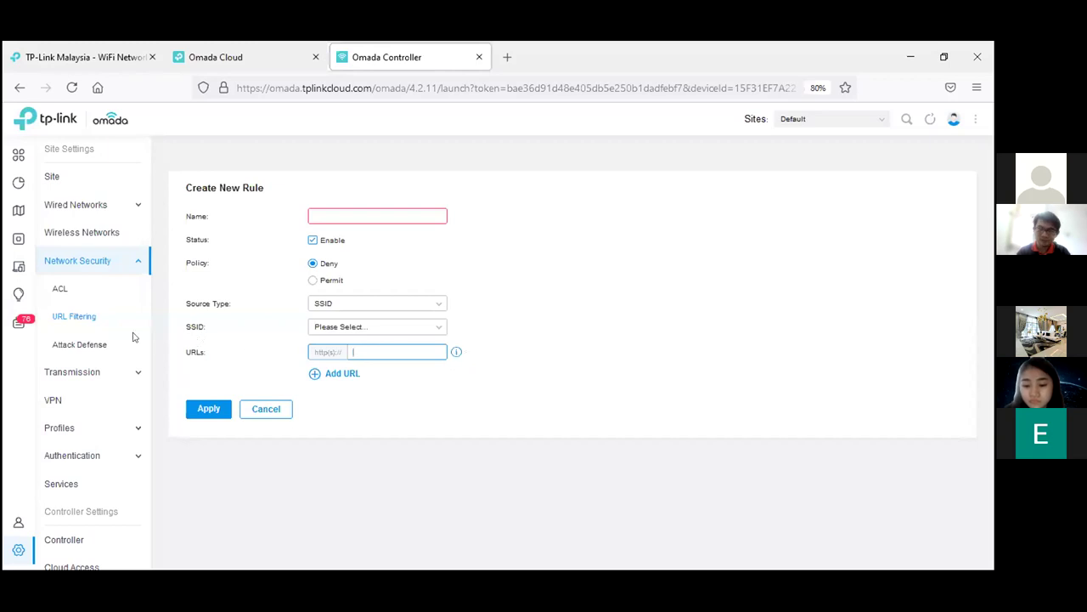
Step: Examine the Attack Defense settings under Network Security, covering the Flood Defense limits and the Packet Anomaly Defense options
{"action": "left_click", "coordinate": [80, 345]}
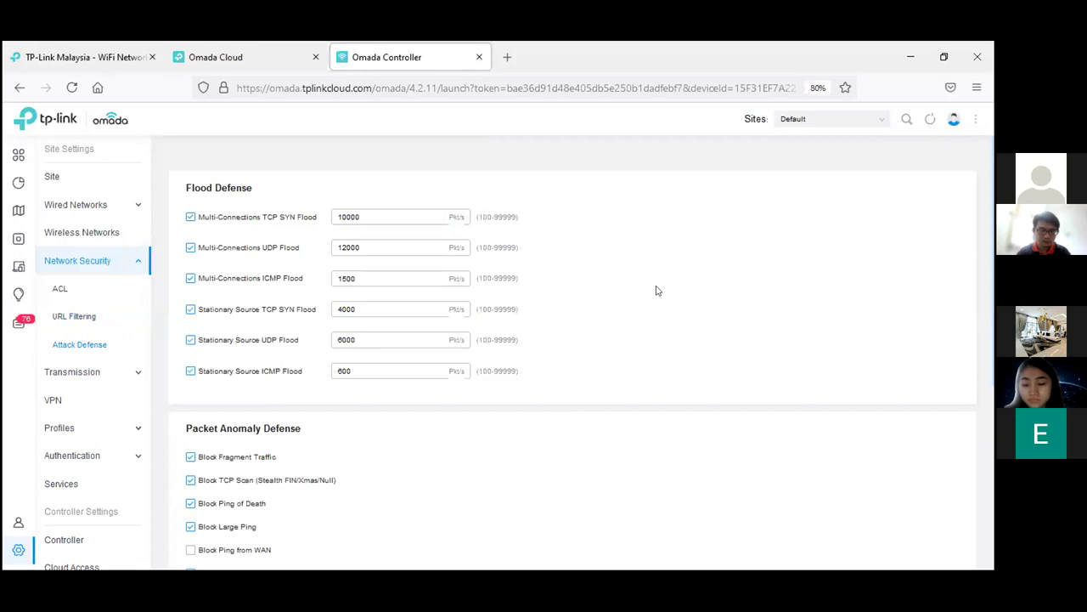
{"action": "scroll", "coordinate": [656, 291], "scroll_direction": "down", "scroll_amount": 1}
{"action": "scroll", "coordinate": [656, 291], "scroll_direction": "down", "scroll_amount": 5}
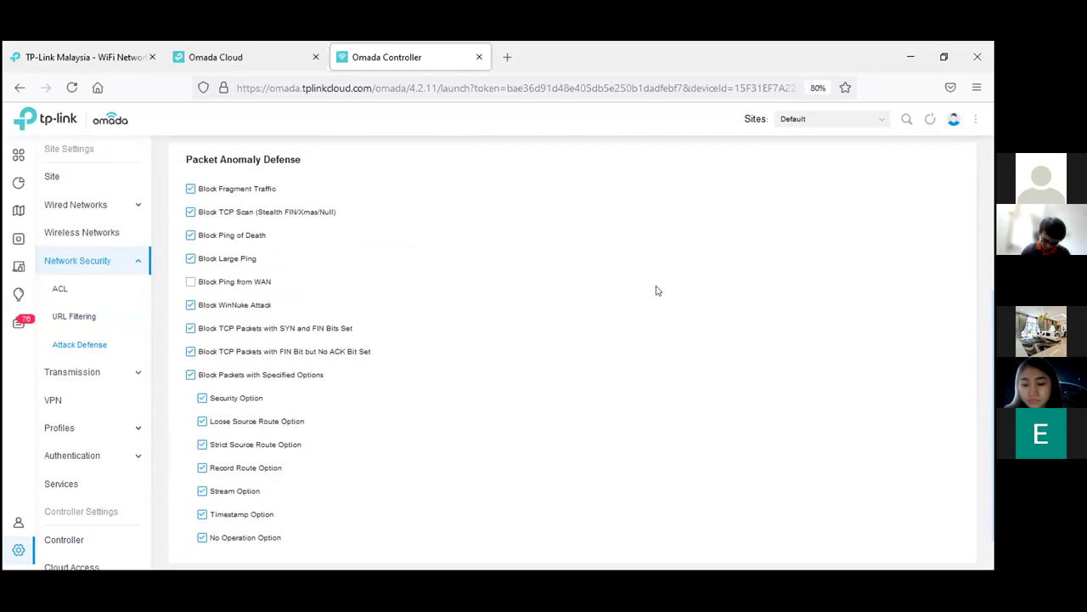
{"action": "scroll", "coordinate": [656, 291], "scroll_direction": "down", "scroll_amount": 1}
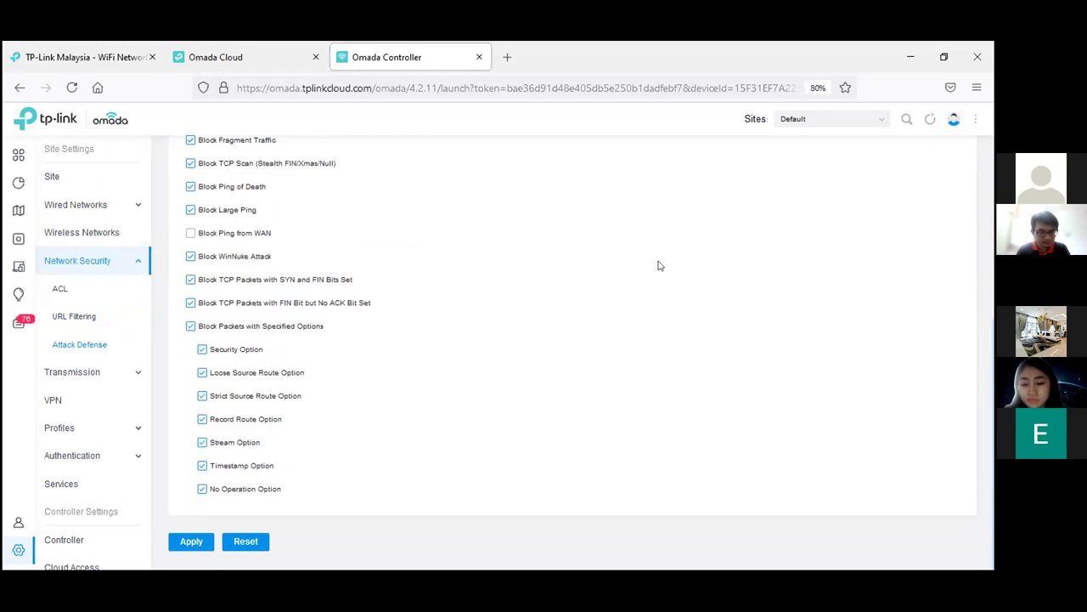
Step: Start a new static route under Transmission routing and examine the Interface route type and its interface choices
{"action": "left_click", "coordinate": [104, 375]}
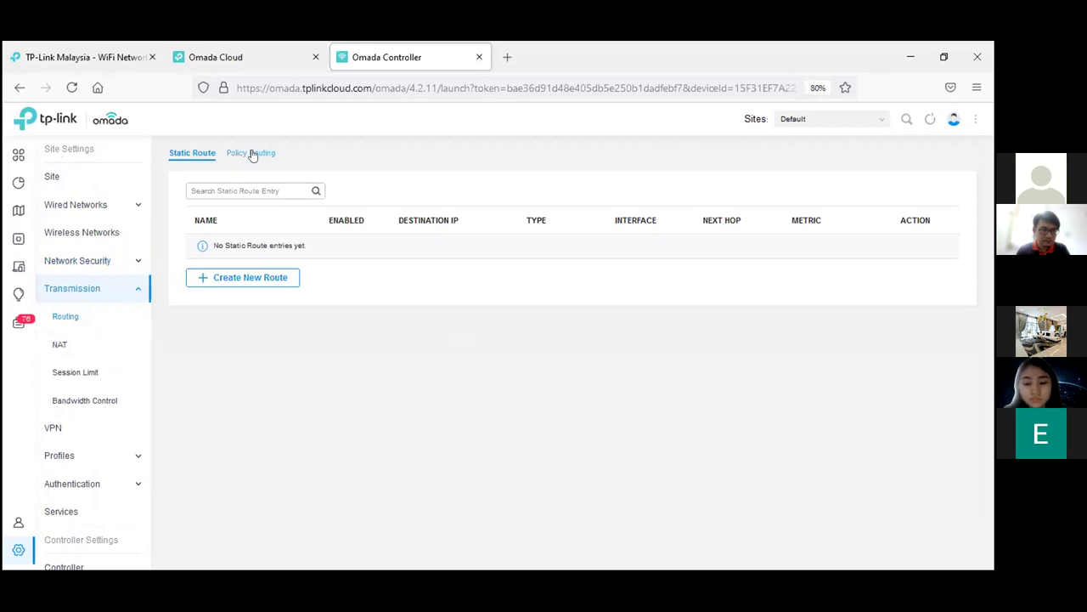
{"action": "left_click", "coordinate": [242, 281]}
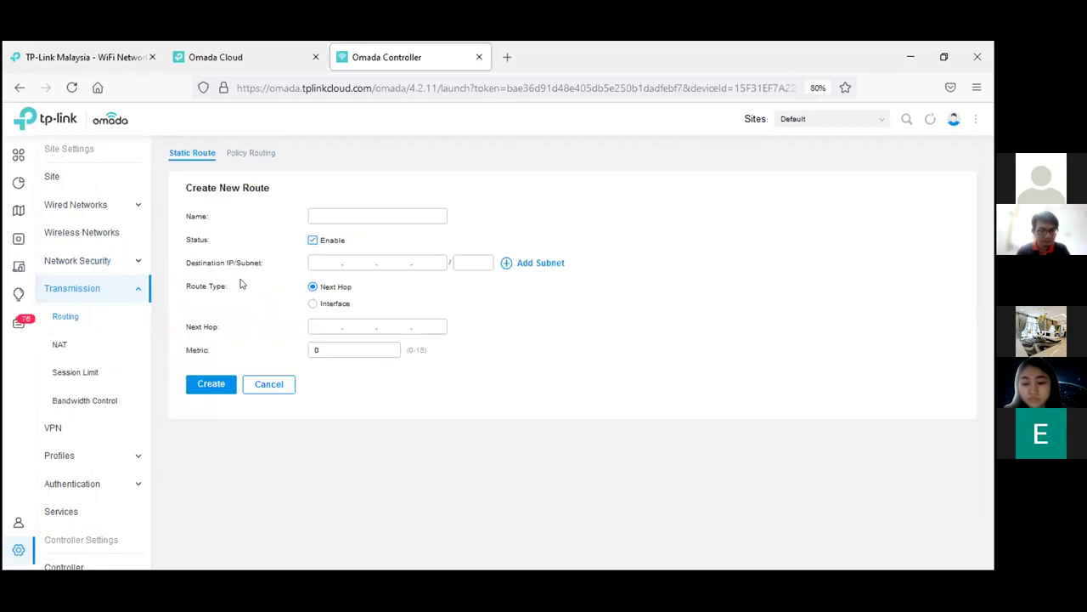
{"action": "left_click", "coordinate": [314, 303]}
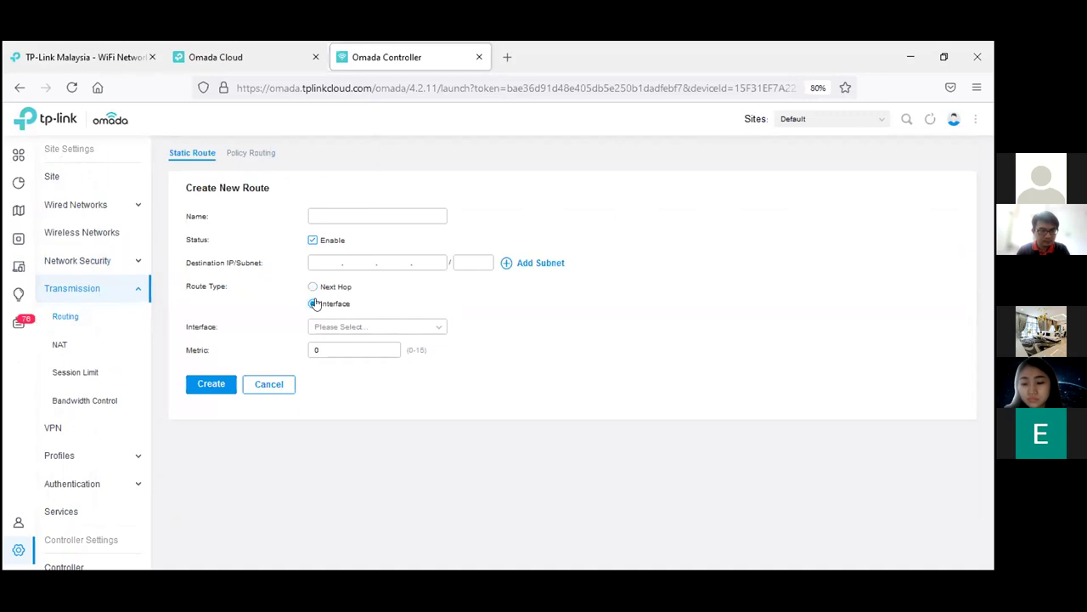
{"action": "left_click", "coordinate": [356, 330]}
{"action": "left_click", "coordinate": [352, 328]}
Step: Start a new policy routing entry and examine its protocol list, WAN choices, and source and destination types
{"action": "left_click", "coordinate": [253, 155]}
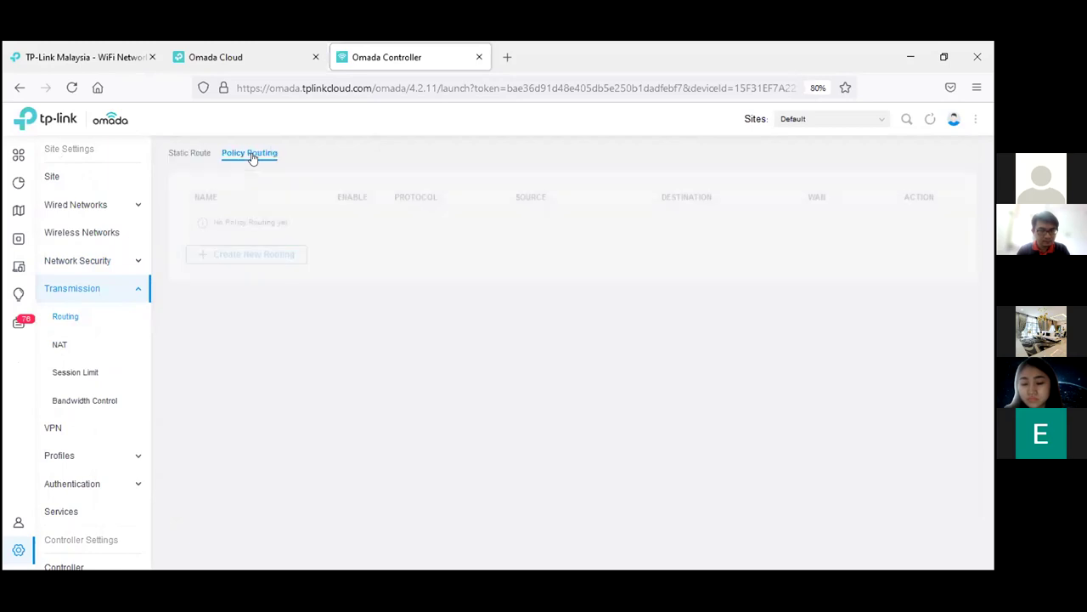
{"action": "left_click", "coordinate": [273, 255]}
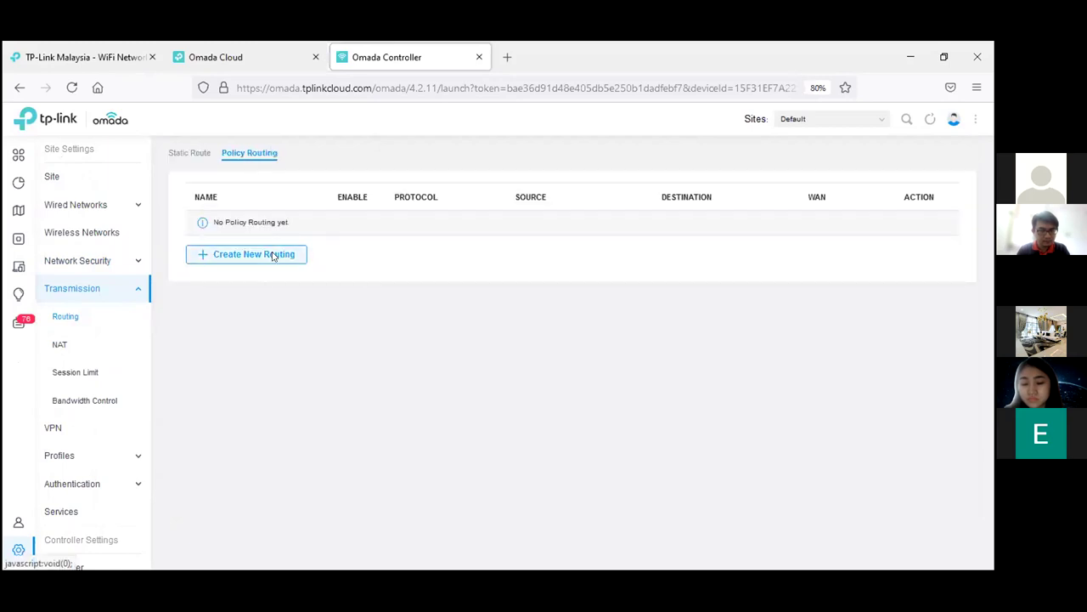
{"action": "scroll", "coordinate": [272, 259], "scroll_direction": "down", "scroll_amount": 1}
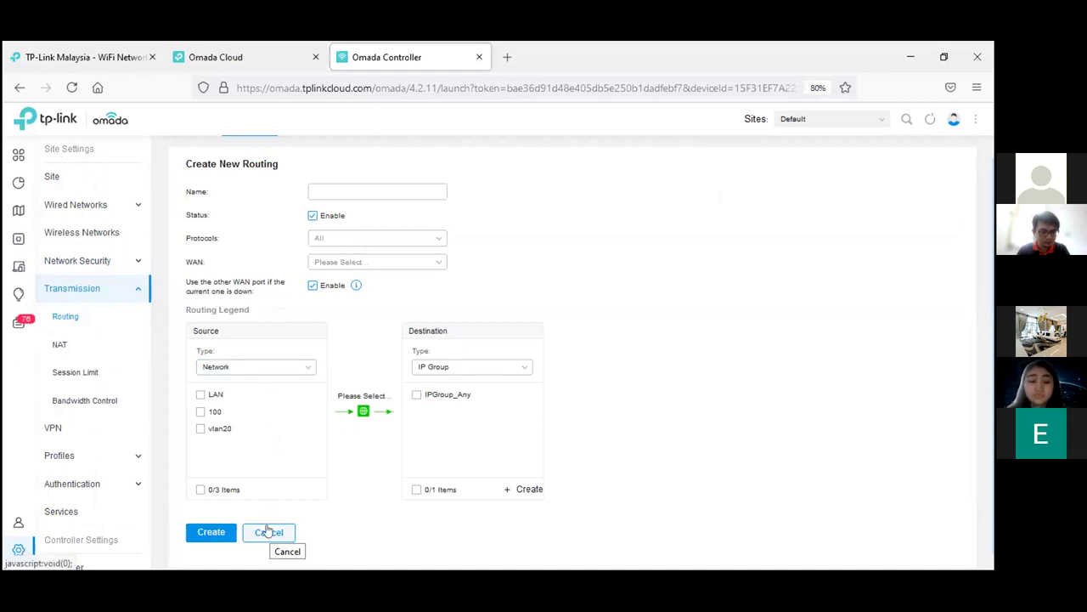
{"action": "left_click", "coordinate": [399, 238]}
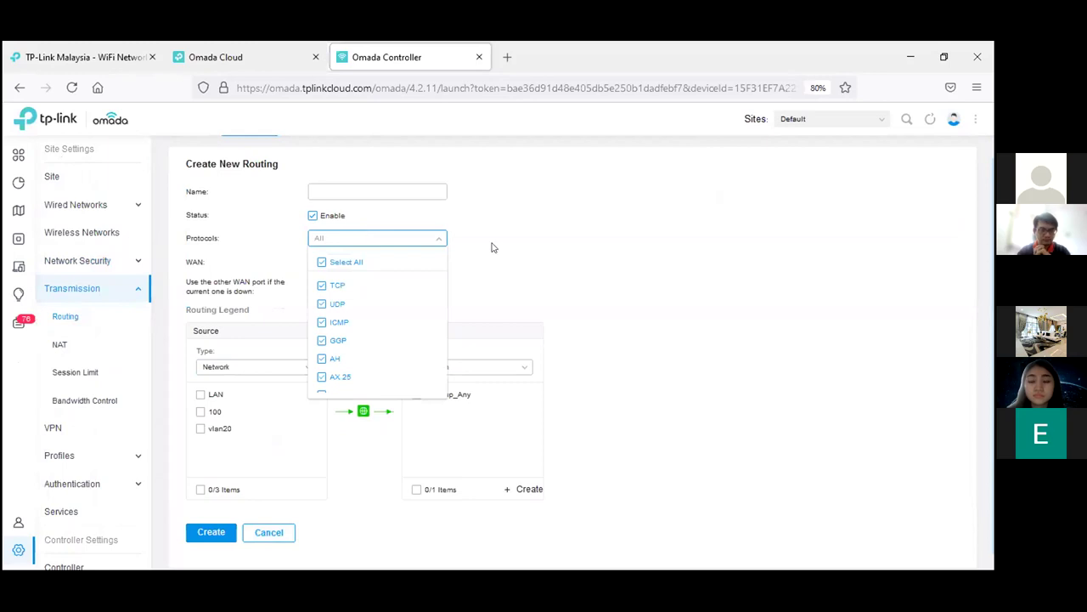
{"action": "left_click", "coordinate": [398, 263]}
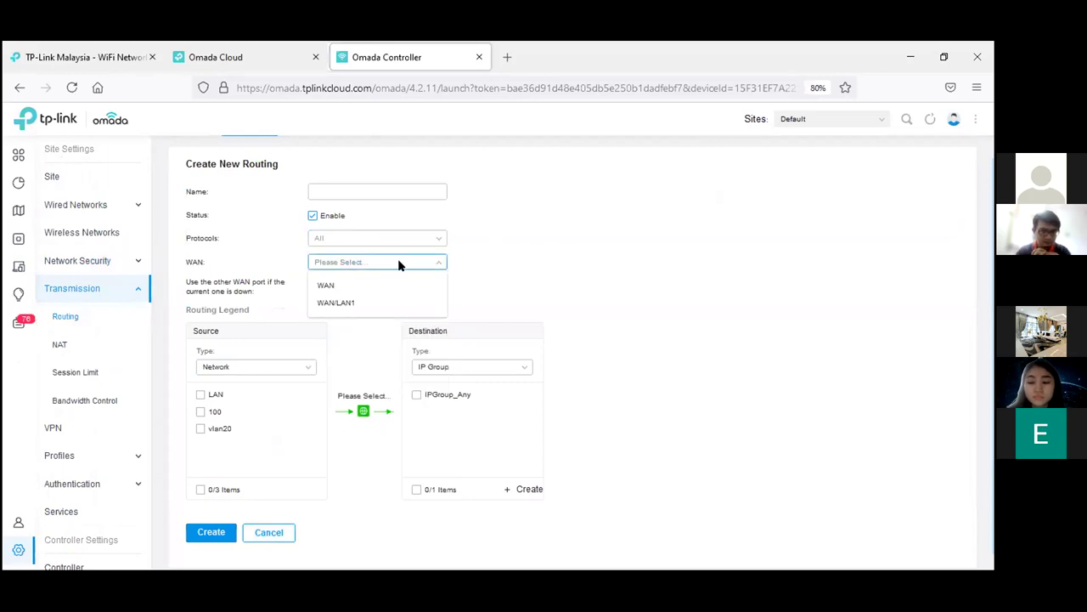
{"action": "left_click", "coordinate": [398, 262]}
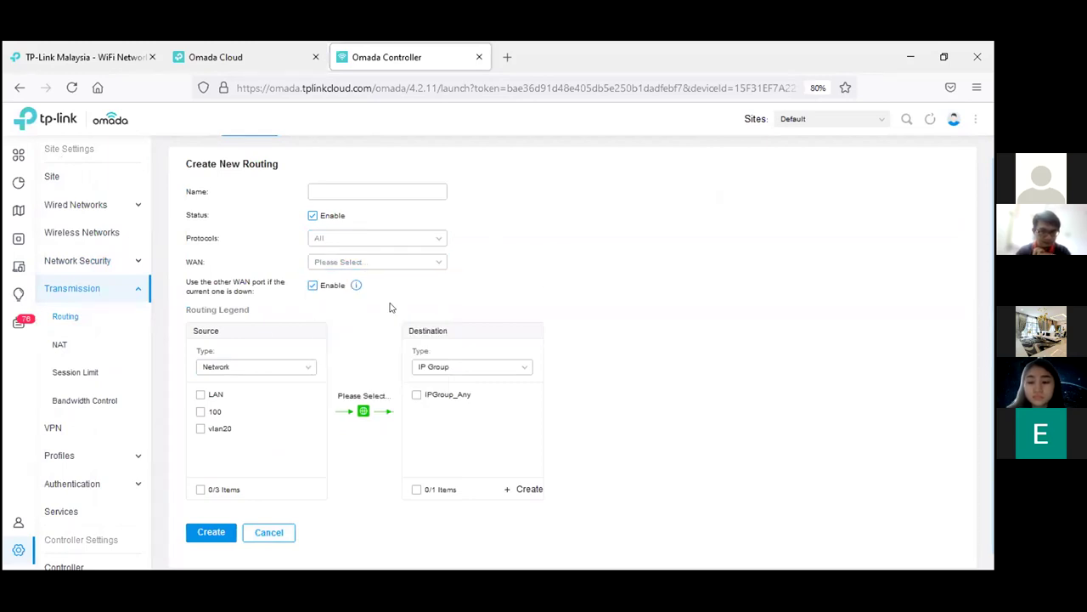
Step: Examine the NAT settings, going through a new port forwarding rule's fields and the ALG options
{"action": "left_click", "coordinate": [65, 347]}
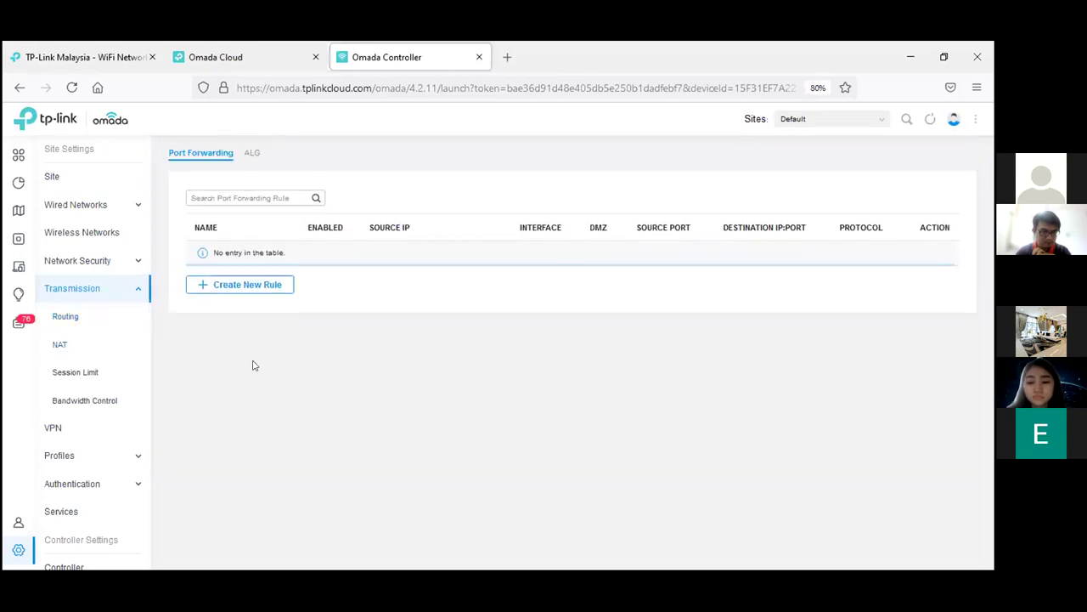
{"action": "left_click", "coordinate": [260, 287]}
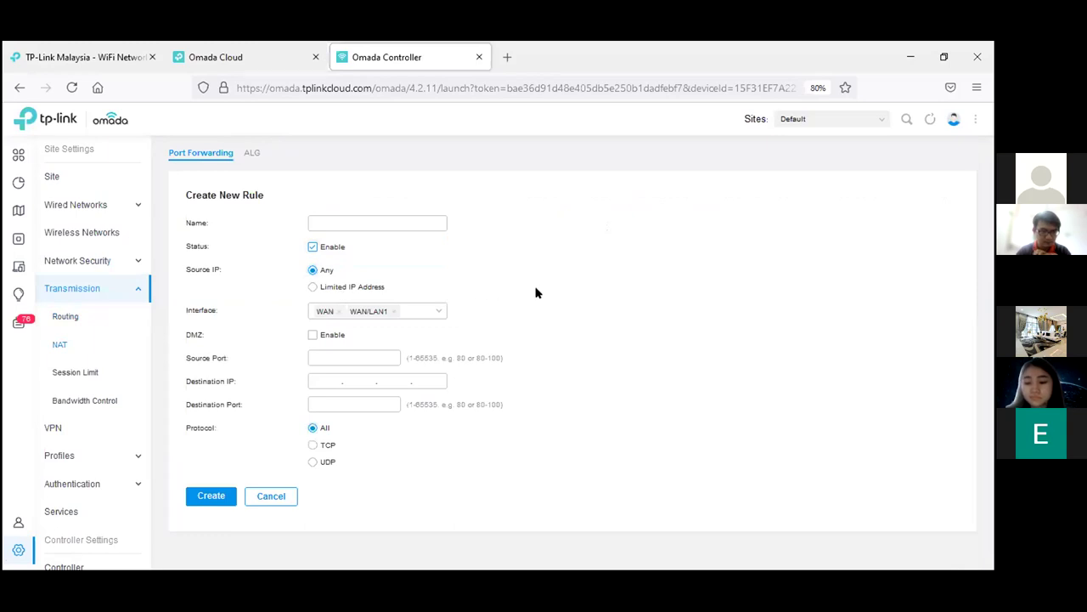
{"action": "left_click", "coordinate": [248, 154]}
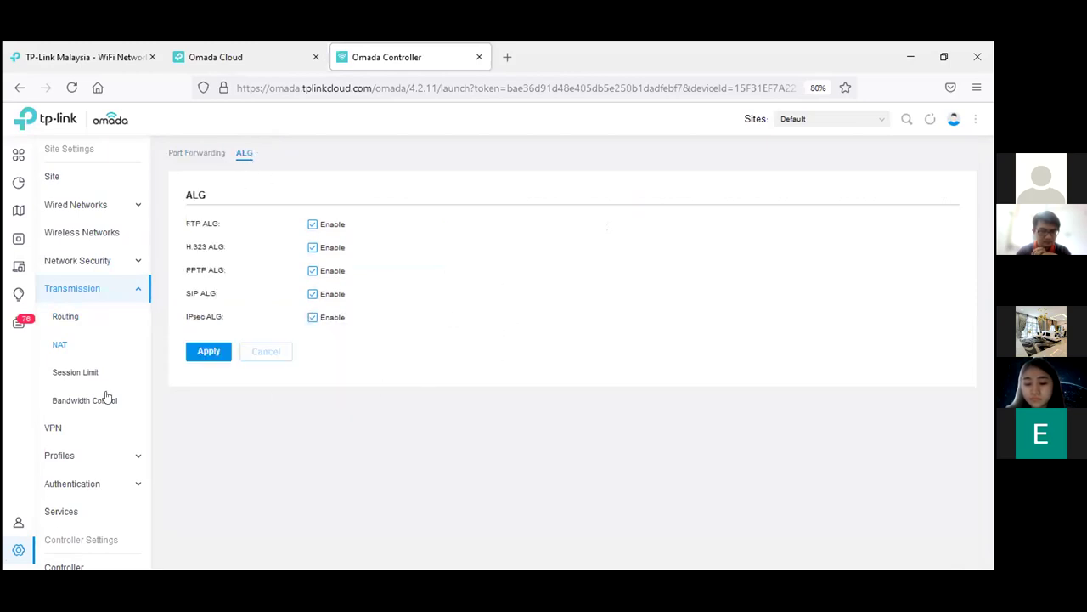
Step: Start a new Session Limit rule and examine its Network and IP Group source types, leaving IP Group selected
{"action": "left_click", "coordinate": [76, 372]}
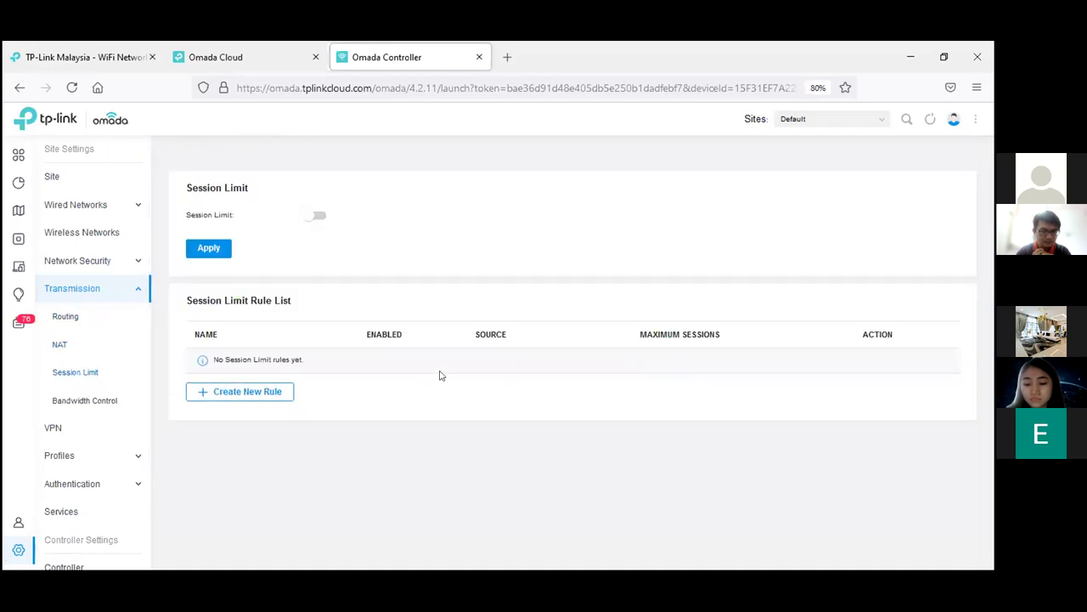
{"action": "left_click", "coordinate": [286, 393]}
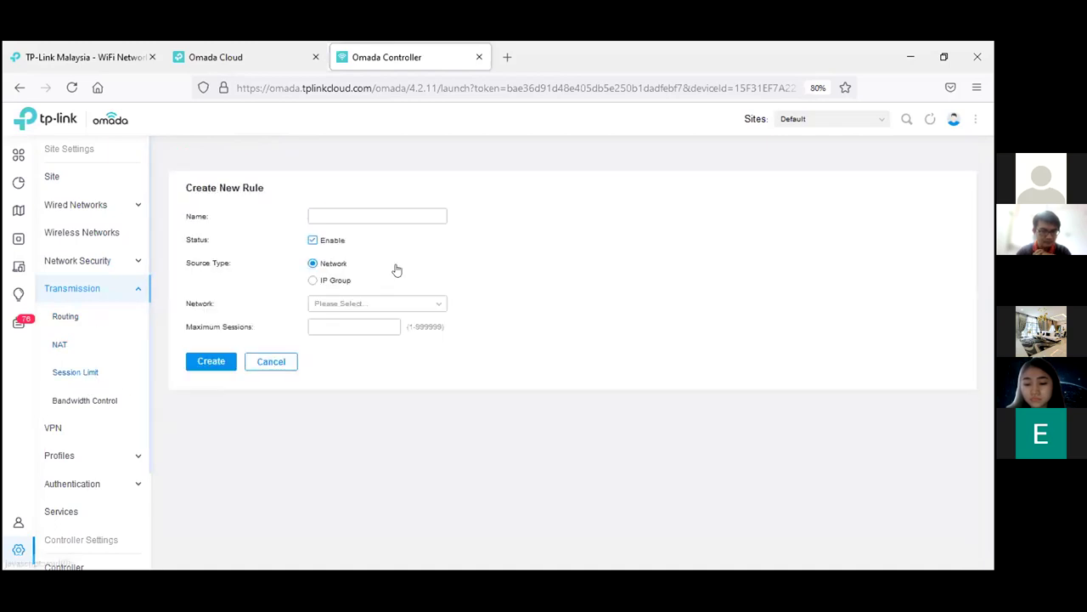
{"action": "left_click", "coordinate": [431, 311]}
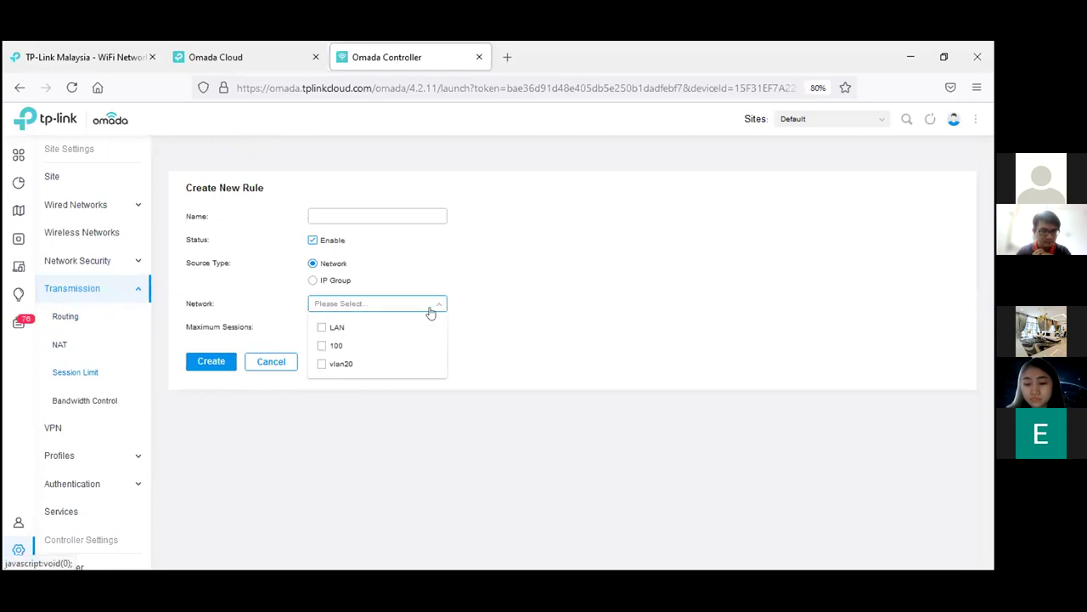
{"action": "left_click", "coordinate": [315, 280]}
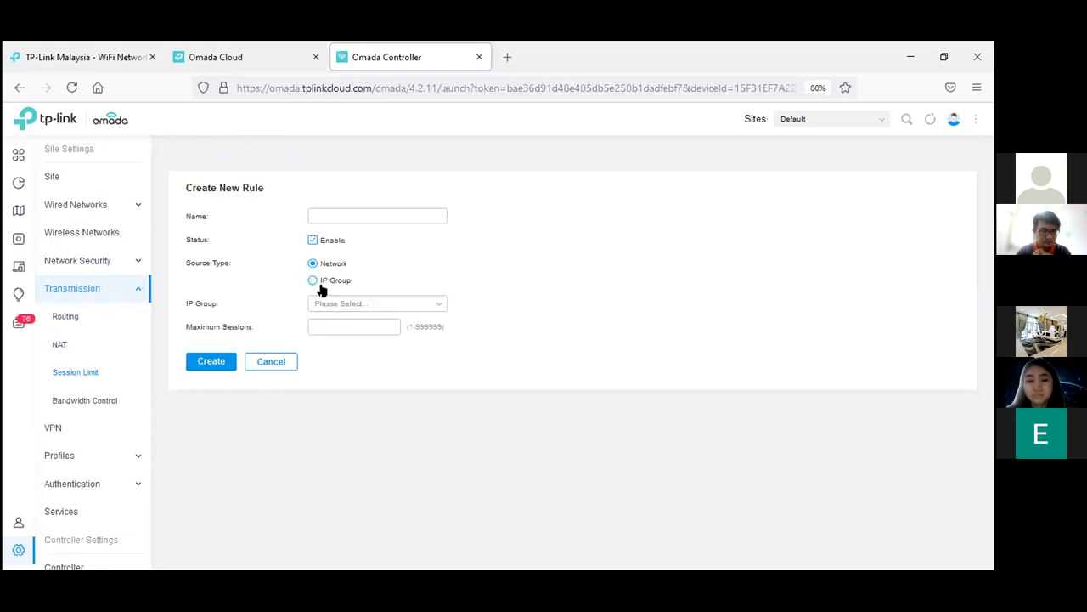
{"action": "left_click", "coordinate": [321, 302]}
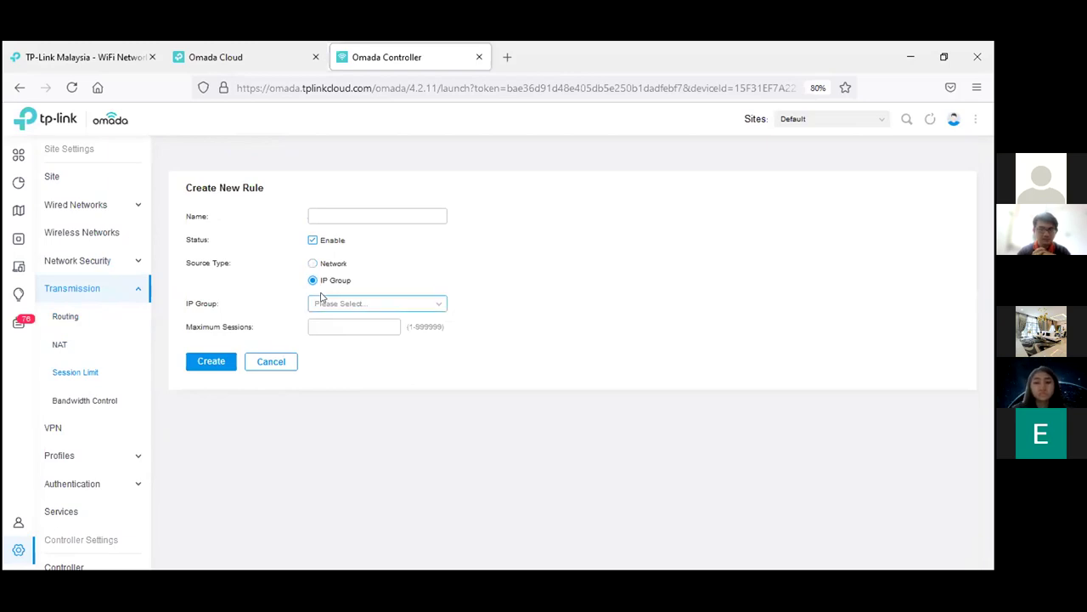
{"action": "left_click", "coordinate": [436, 254]}
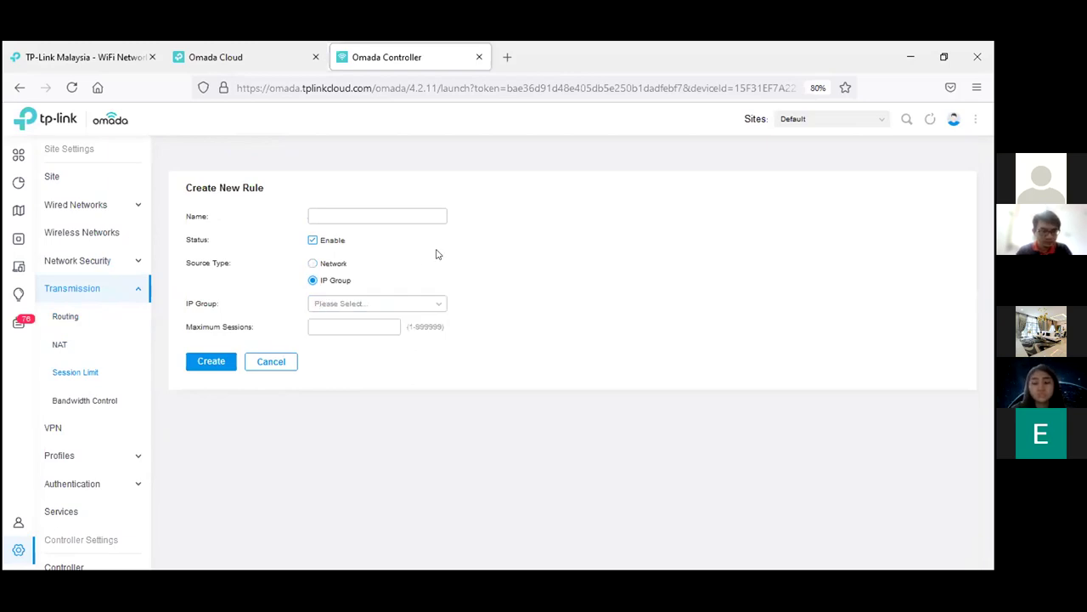
Step: Switch on Bandwidth Control with Threshold Control, and examine the usage threshold, WAN bandwidth fields and speed test
{"action": "left_click", "coordinate": [99, 403]}
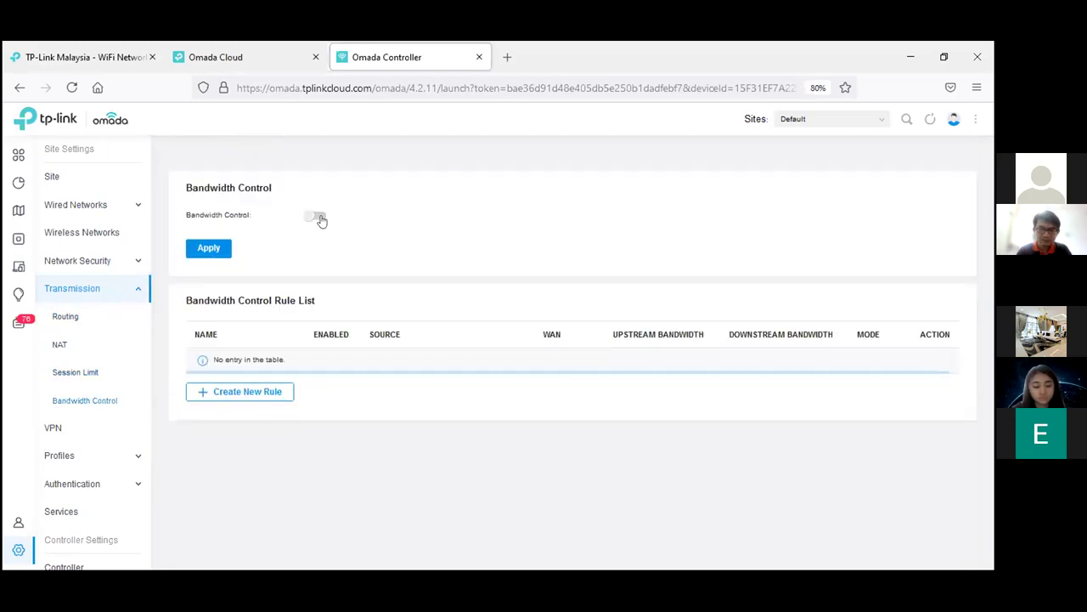
{"action": "left_click", "coordinate": [319, 217]}
{"action": "left_click", "coordinate": [318, 240]}
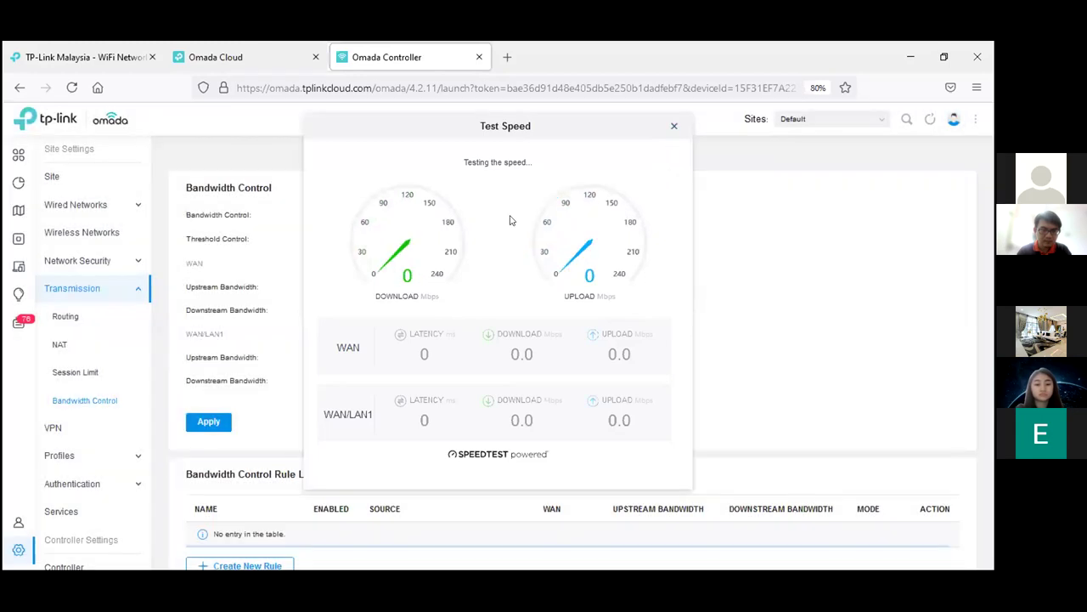
{"action": "double_click", "coordinate": [548, 239]}
{"action": "scroll", "coordinate": [517, 343], "scroll_direction": "down", "scroll_amount": 1}
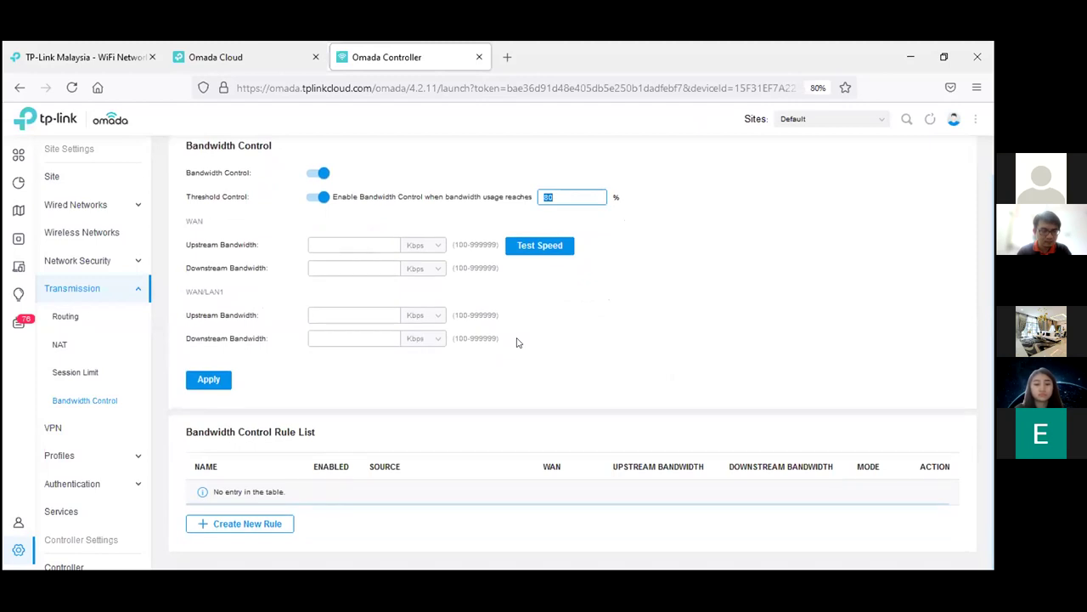
Step: Start a new Bandwidth Control rule and examine its Network and WAN selections
{"action": "left_click", "coordinate": [266, 524]}
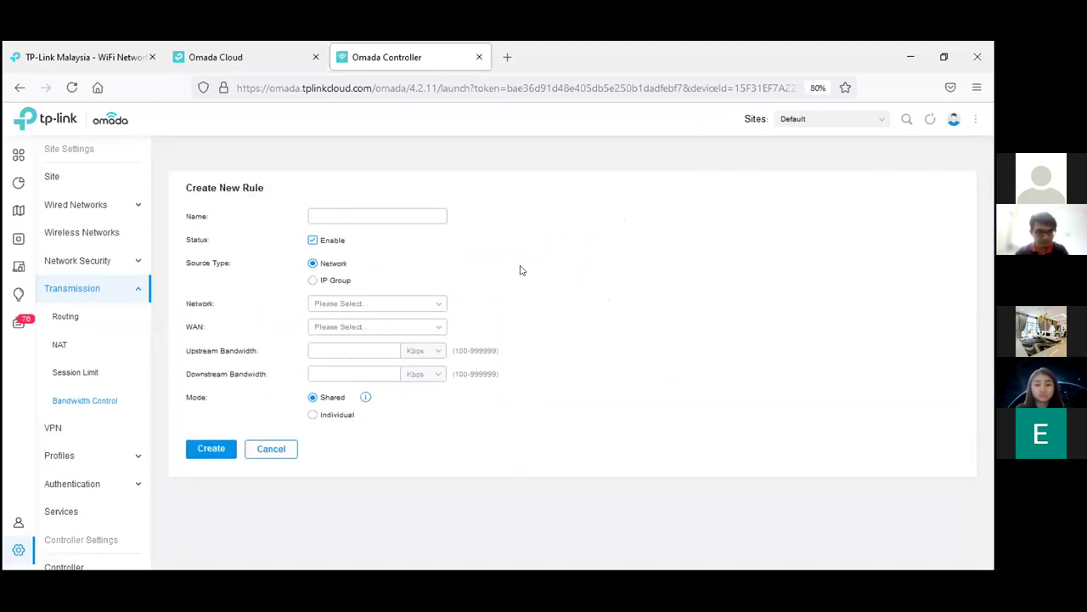
{"action": "left_click", "coordinate": [439, 307]}
{"action": "left_click", "coordinate": [448, 320]}
{"action": "left_click", "coordinate": [433, 327]}
{"action": "left_click", "coordinate": [543, 305]}
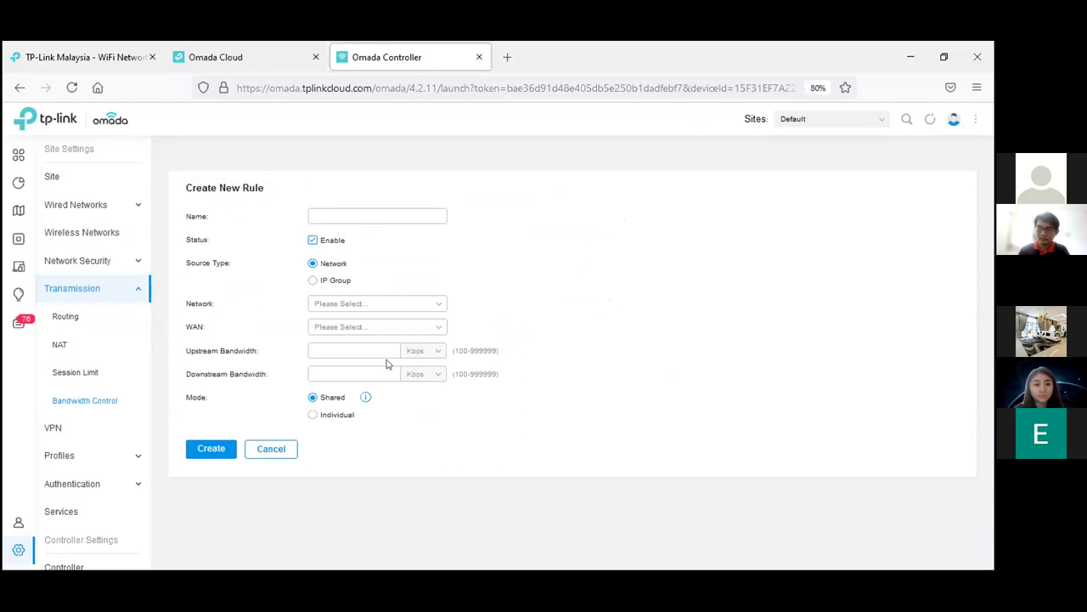
Step: Go through the rule's Mbps bandwidth units and its Shared and Individual modes, and cancel the new rule
{"action": "left_click", "coordinate": [433, 350]}
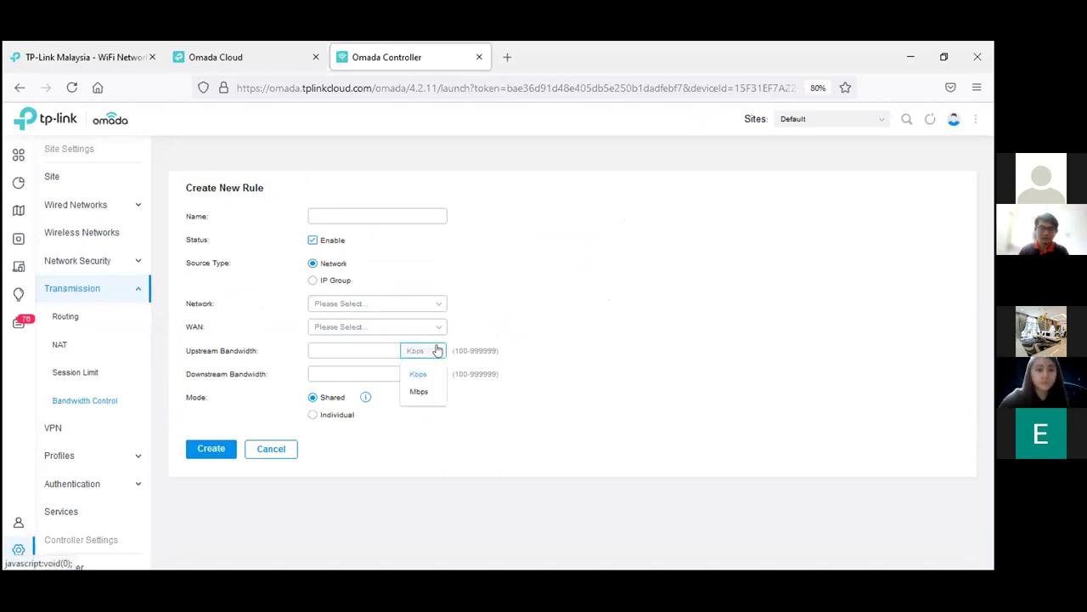
{"action": "left_click", "coordinate": [419, 391]}
{"action": "left_click", "coordinate": [424, 375]}
{"action": "left_click", "coordinate": [419, 412]}
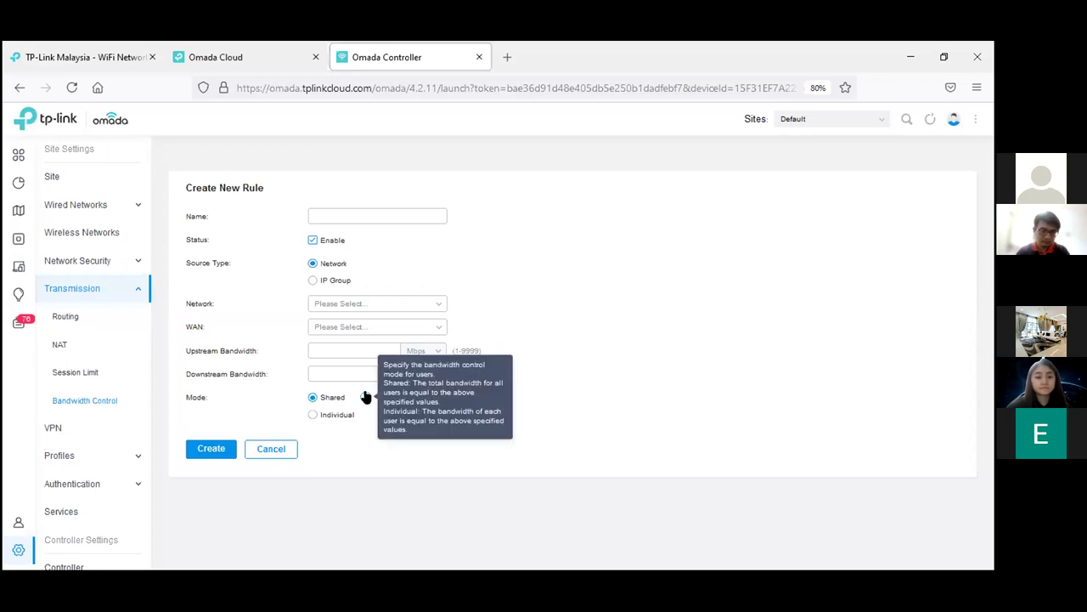
{"action": "left_click", "coordinate": [344, 415]}
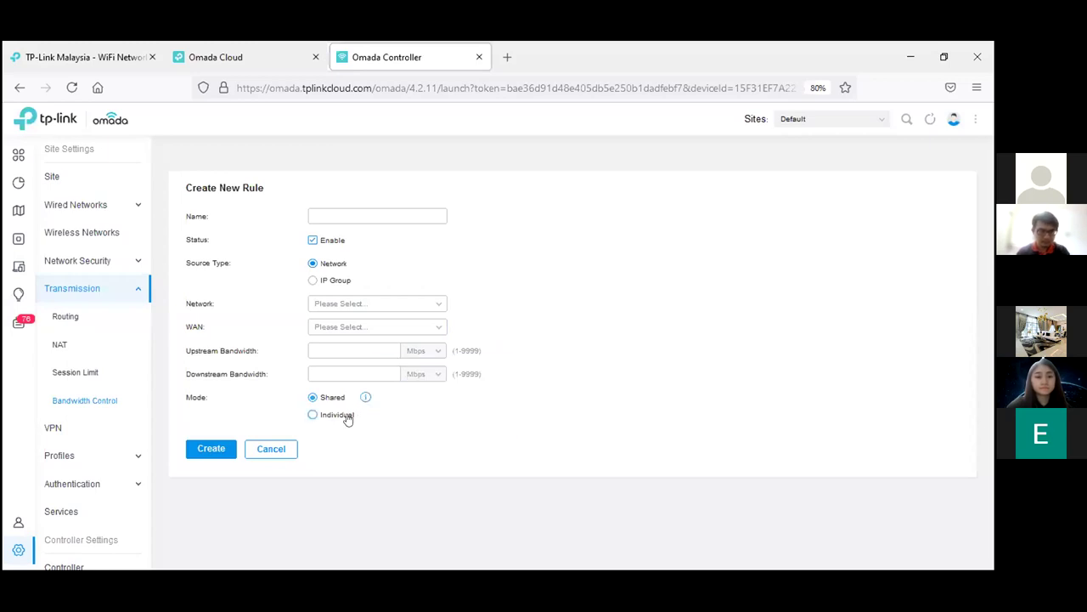
{"action": "left_click", "coordinate": [274, 451]}
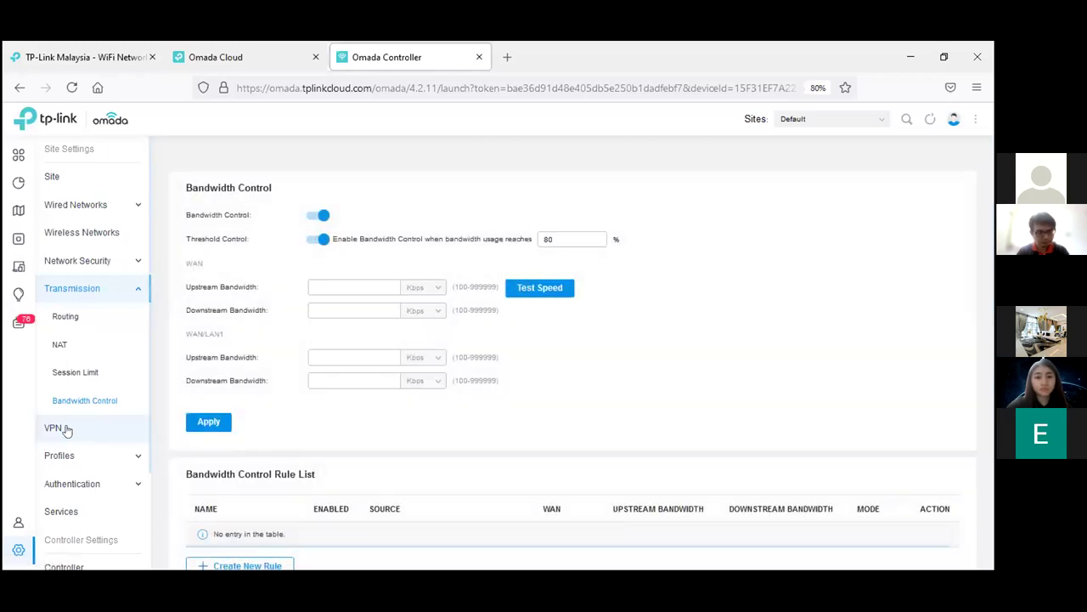
Step: Examine the existing VPN policies of the Default site and the list of available sites
{"action": "left_click", "coordinate": [55, 428]}
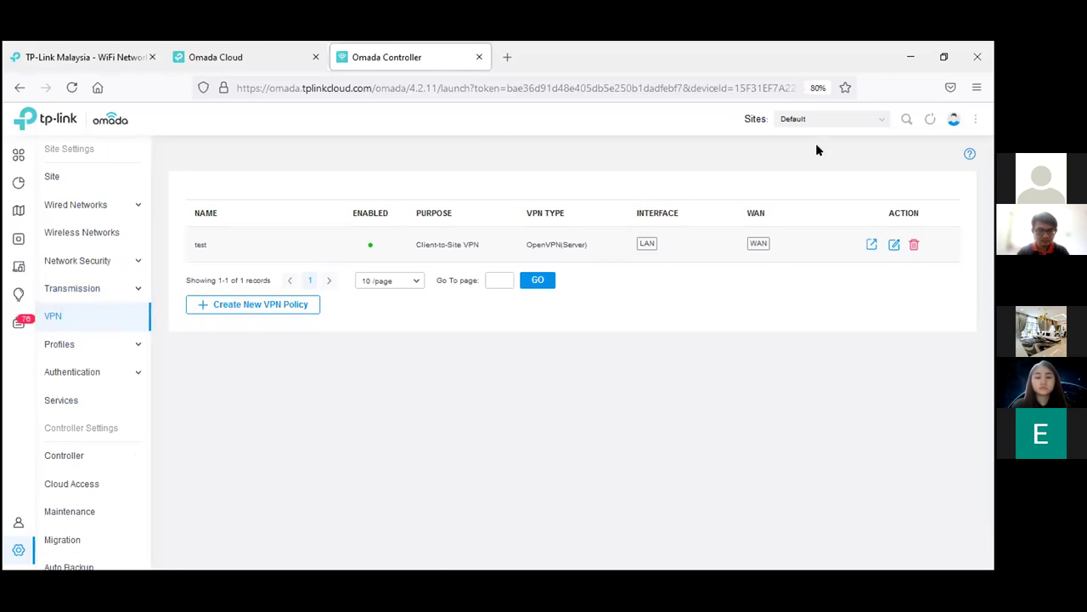
{"action": "left_click", "coordinate": [832, 118]}
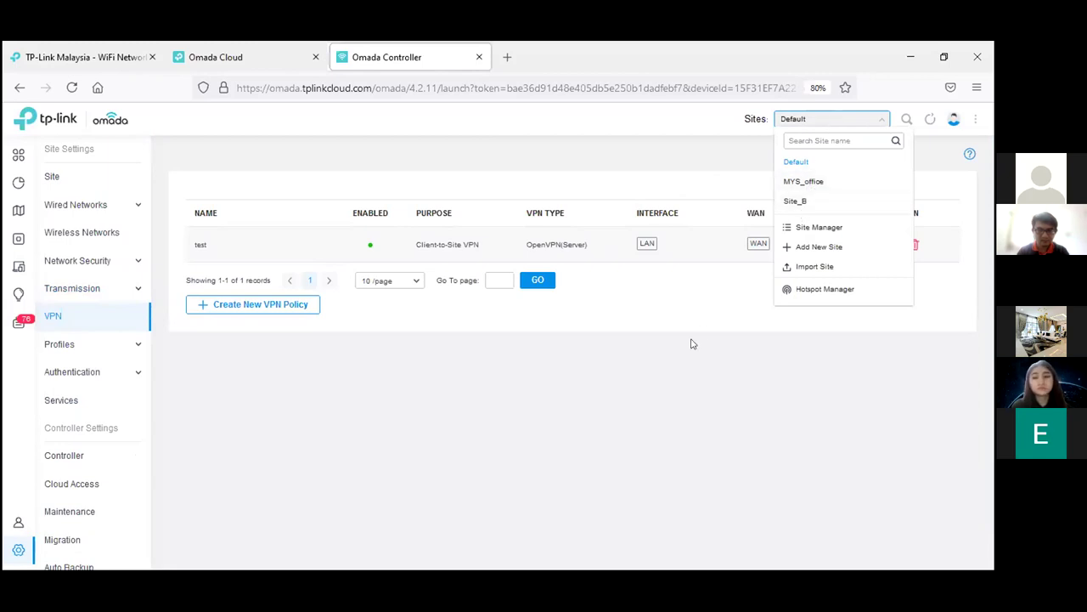
{"action": "left_click", "coordinate": [676, 366]}
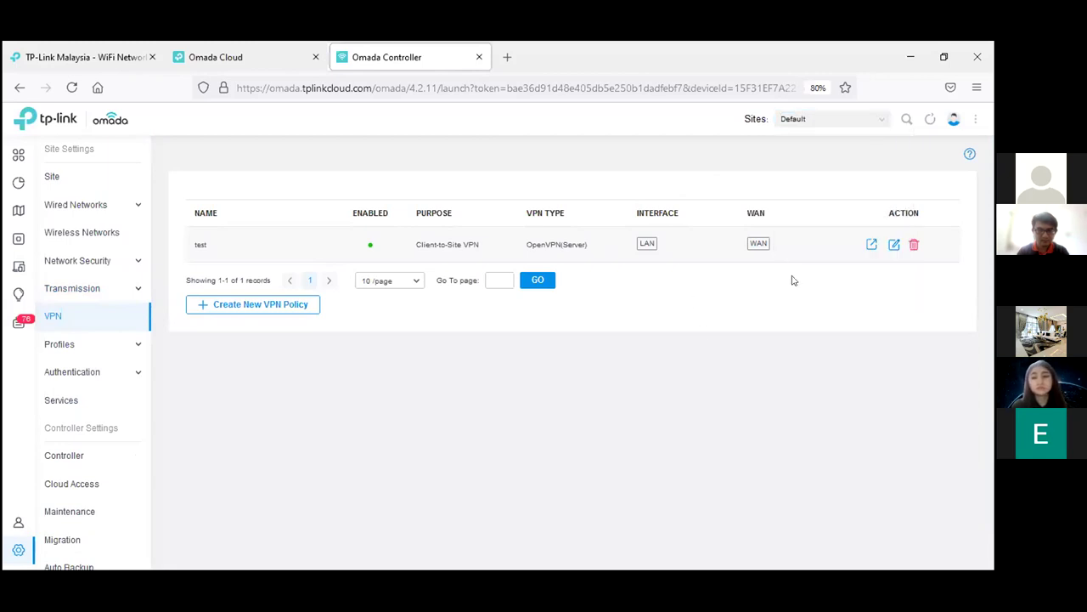
Step: Start a new VPN policy and examine the Remote Site selection for a Site-to-Site VPN with Auto IPsec
{"action": "left_click", "coordinate": [280, 304]}
{"action": "left_click", "coordinate": [371, 216]}
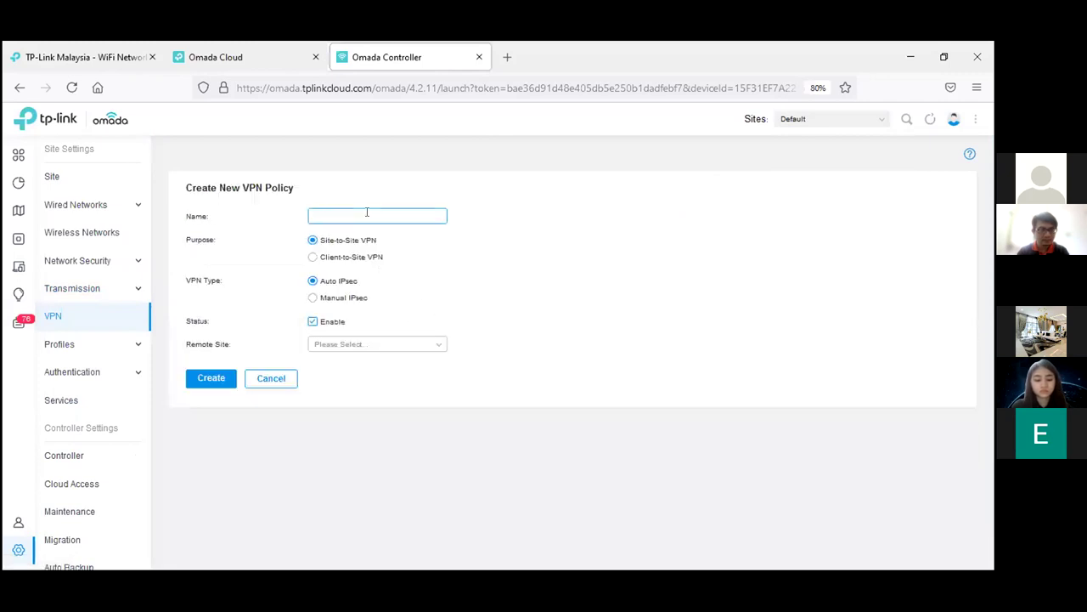
{"action": "left_click", "coordinate": [405, 349]}
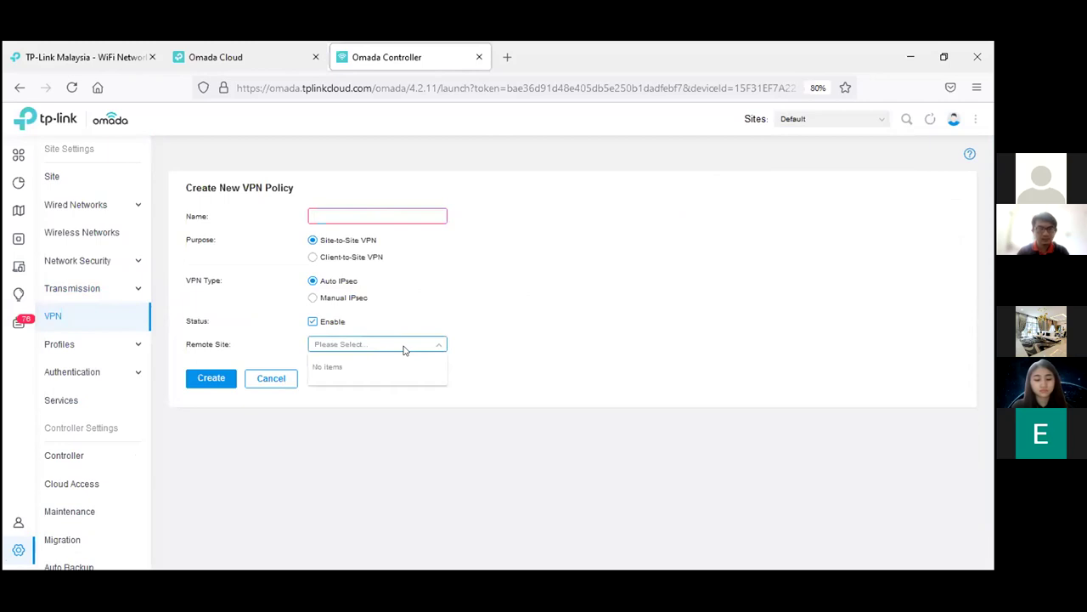
{"action": "left_click", "coordinate": [363, 340]}
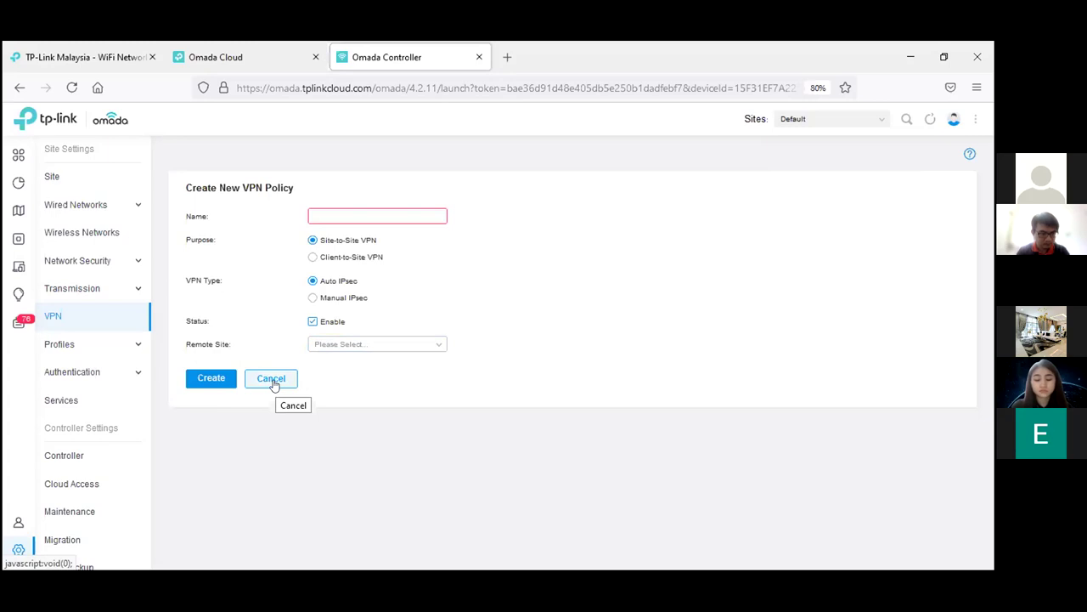
Step: Switch the VPN type to Manual IPsec and examine its gateway, subnet and advanced Phase-1 and Phase-2 settings
{"action": "left_click", "coordinate": [338, 304]}
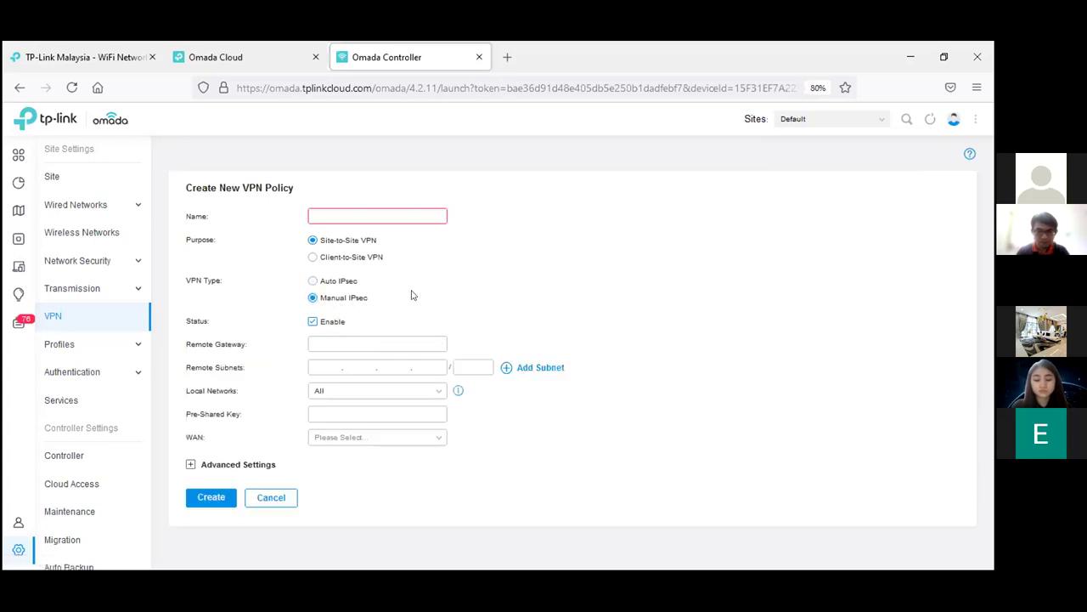
{"action": "left_click", "coordinate": [259, 464]}
{"action": "scroll", "coordinate": [656, 401], "scroll_direction": "down", "scroll_amount": 3}
{"action": "scroll", "coordinate": [656, 401], "scroll_direction": "down", "scroll_amount": 3}
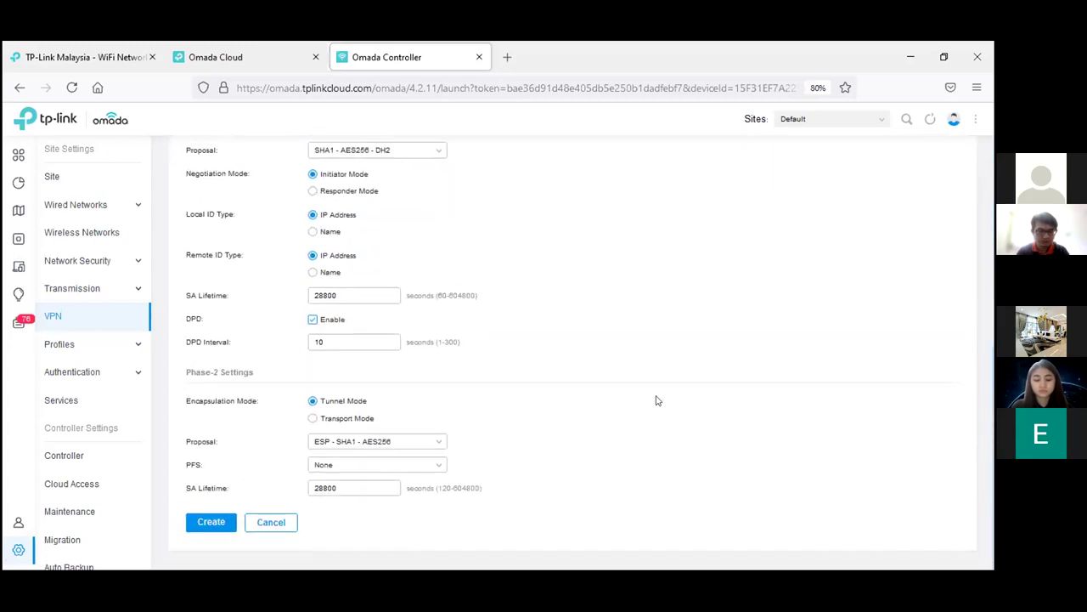
{"action": "scroll", "coordinate": [656, 400], "scroll_direction": "up", "scroll_amount": 3}
{"action": "scroll", "coordinate": [656, 400], "scroll_direction": "up", "scroll_amount": 3}
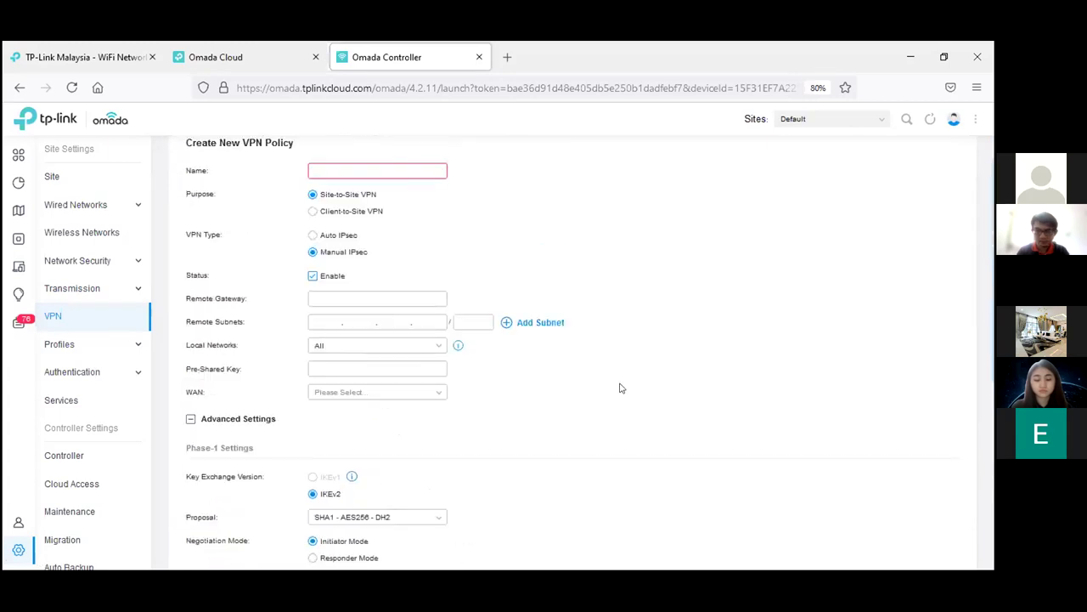
Step: Change the purpose to Client-to-Site VPN, examine the VPN server and client types, and cancel the new policy
{"action": "left_click", "coordinate": [367, 212]}
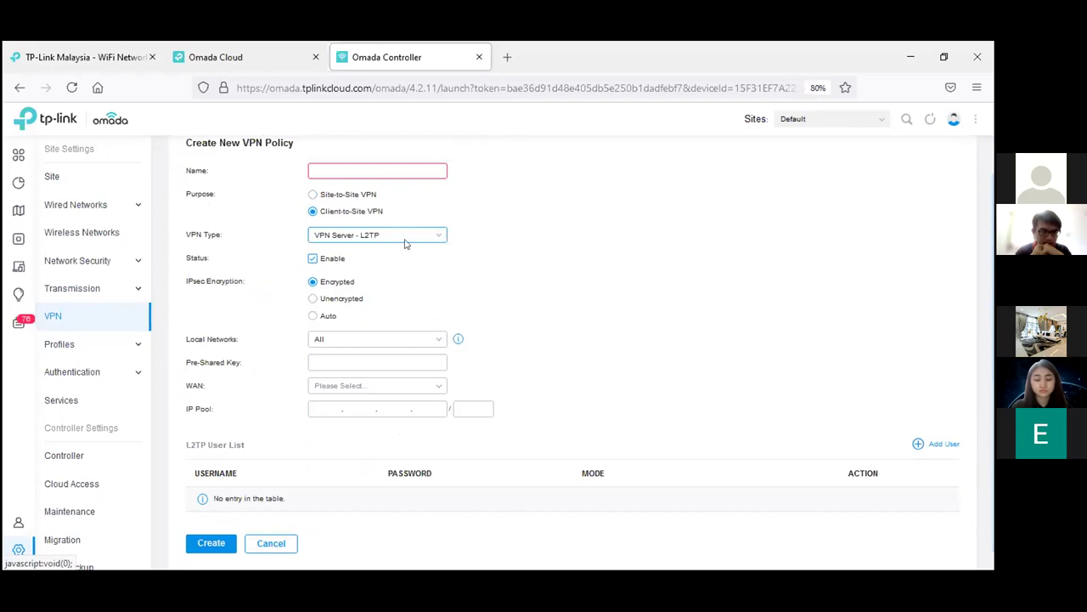
{"action": "left_click", "coordinate": [409, 237]}
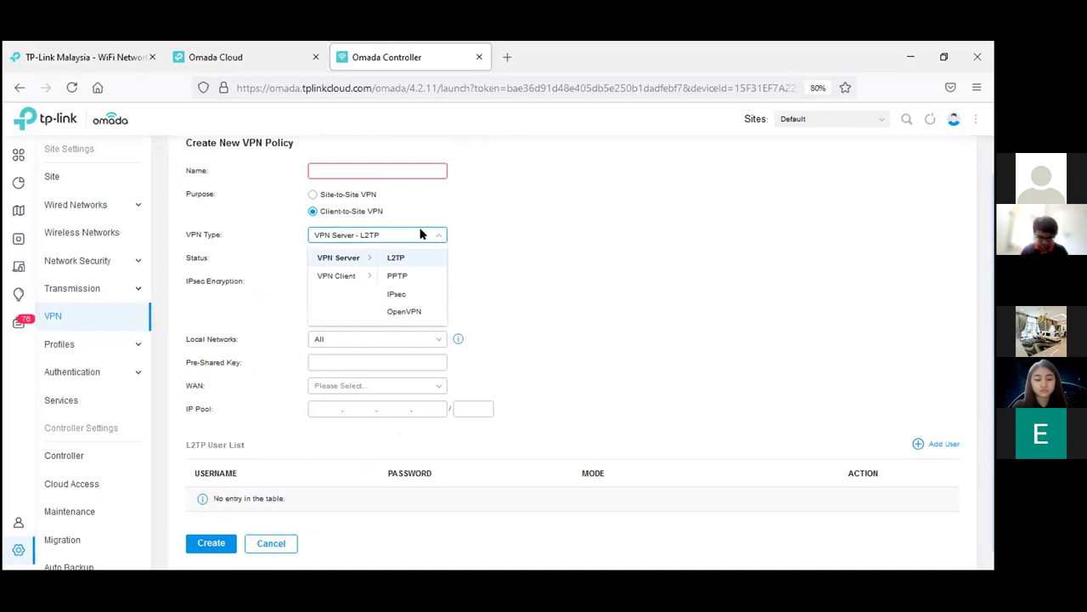
{"action": "left_click", "coordinate": [273, 542]}
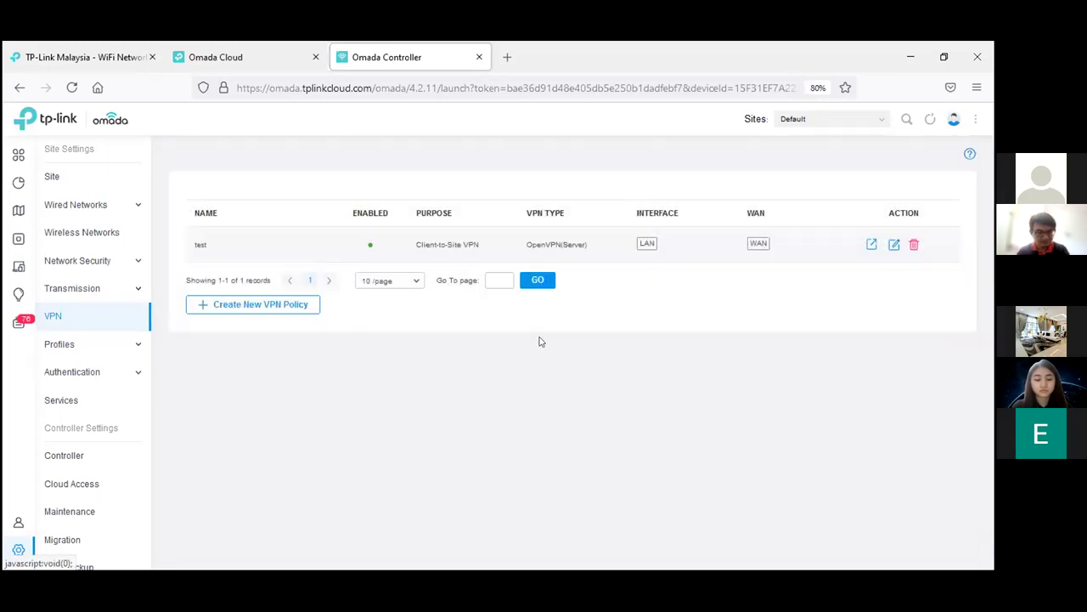
Step: Examine the Time Range profiles and the customized weekday schedule of the "testing" profile, closing it without changes
{"action": "left_click", "coordinate": [110, 347]}
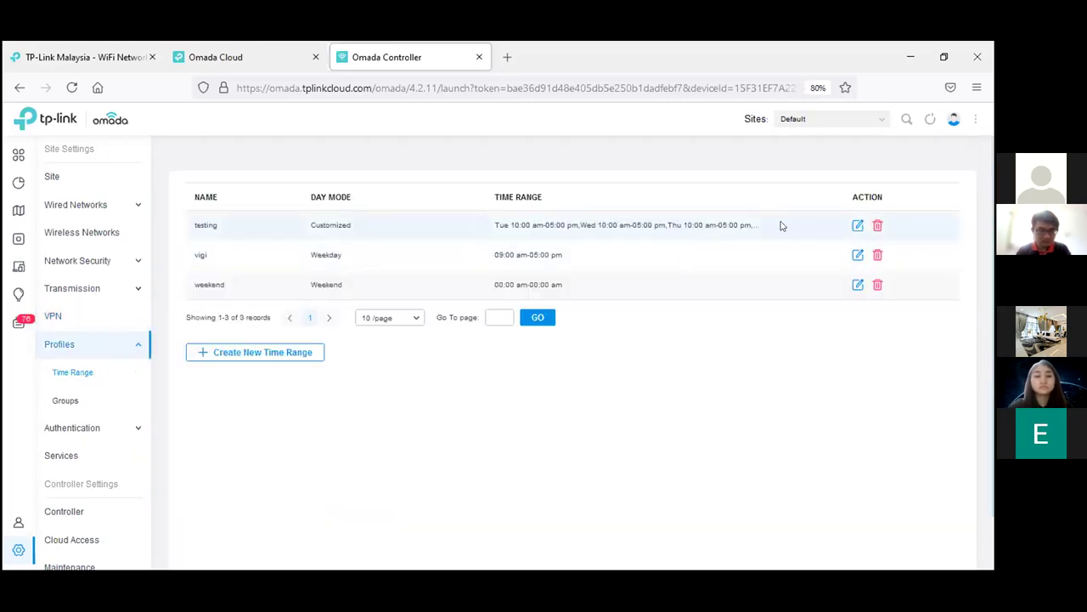
{"action": "left_click", "coordinate": [855, 226]}
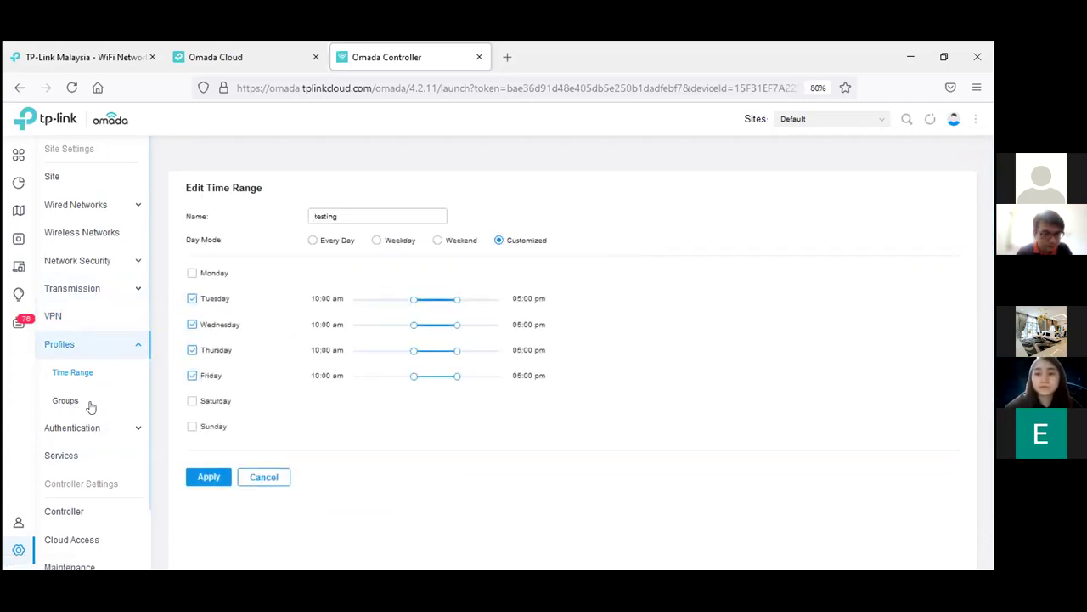
{"action": "left_click", "coordinate": [264, 478]}
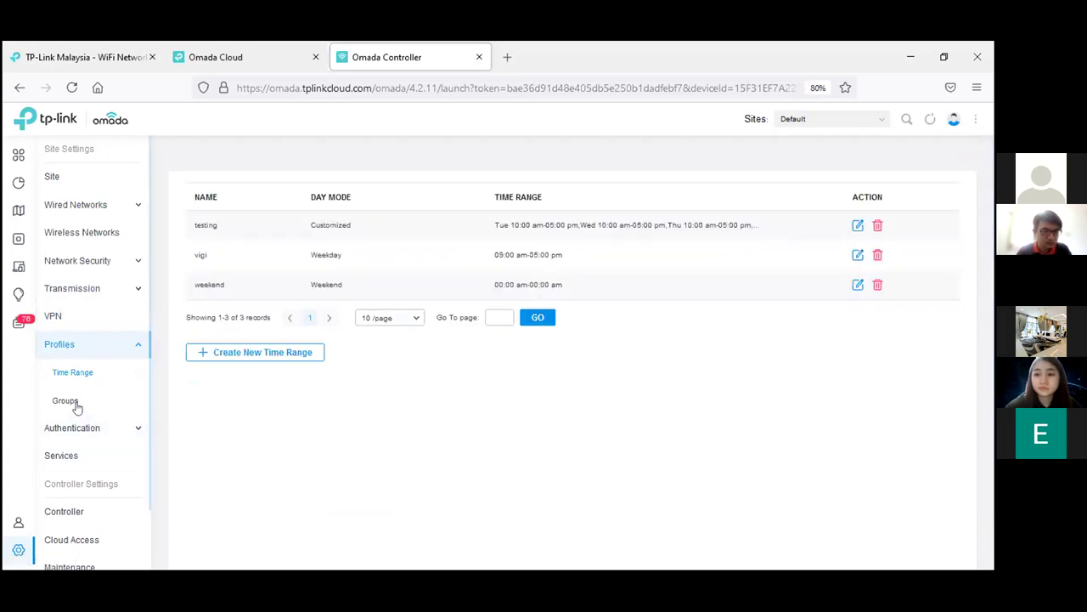
Step: Go through the IP Group, IP-Port Group and MAC Group types of a new group profile, and cancel it
{"action": "left_click", "coordinate": [74, 404]}
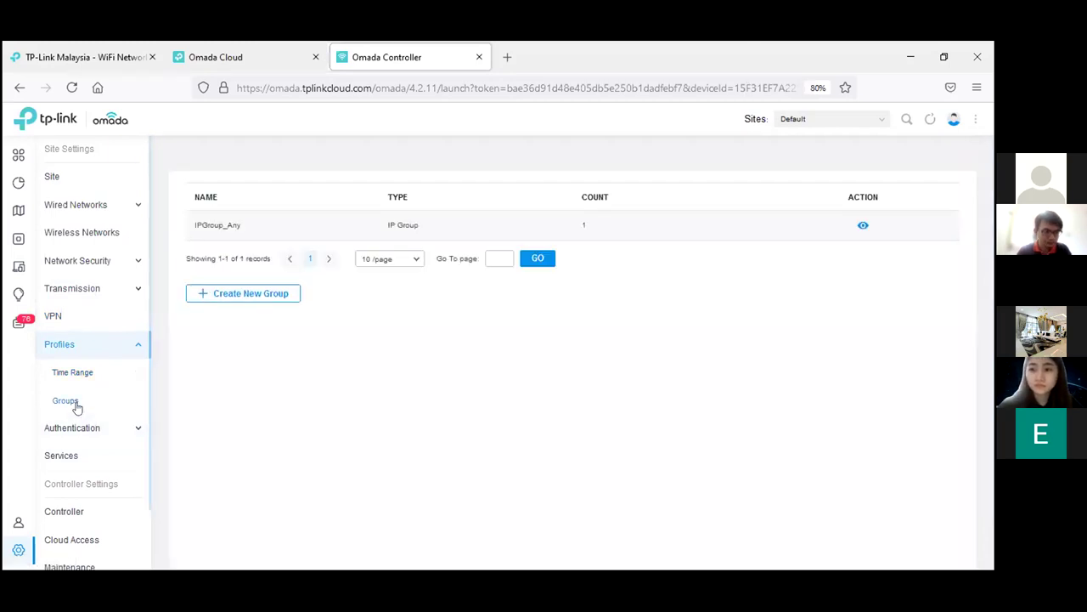
{"action": "left_click", "coordinate": [253, 294]}
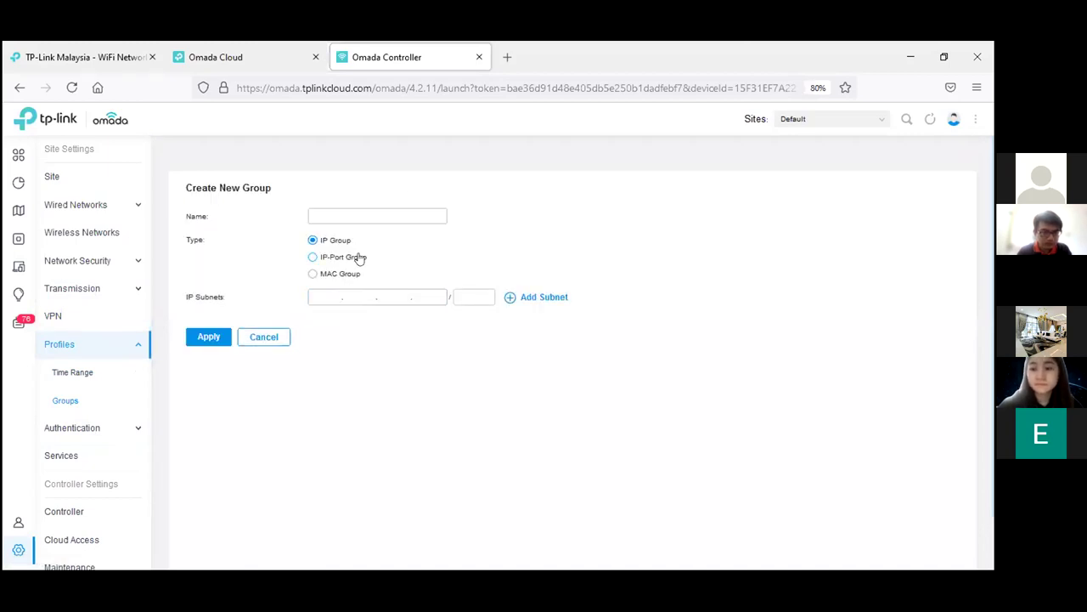
{"action": "left_click", "coordinate": [358, 260]}
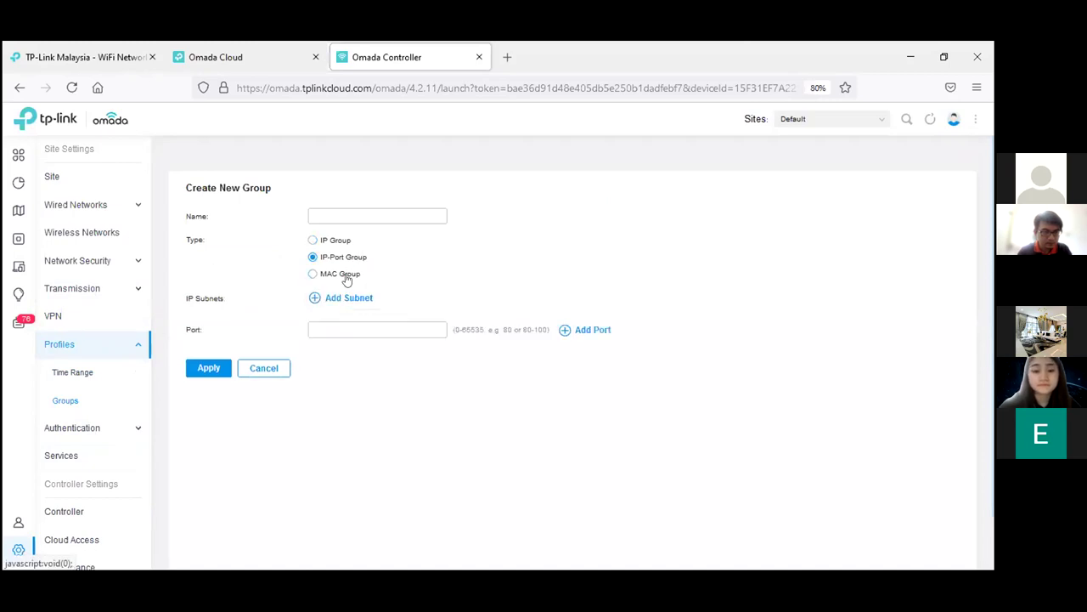
{"action": "left_click", "coordinate": [346, 277]}
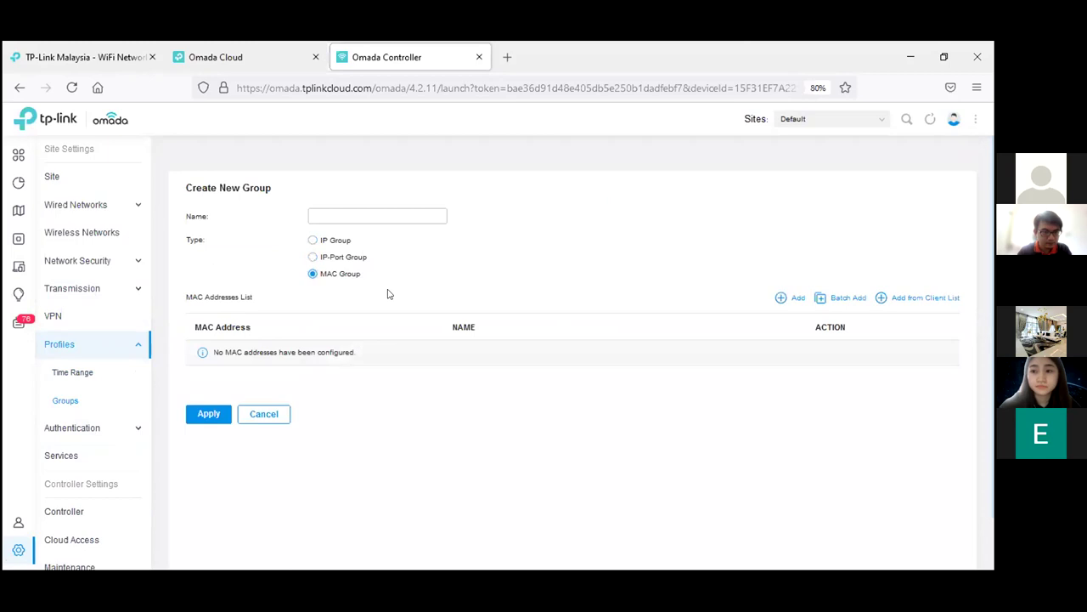
{"action": "left_click", "coordinate": [265, 413]}
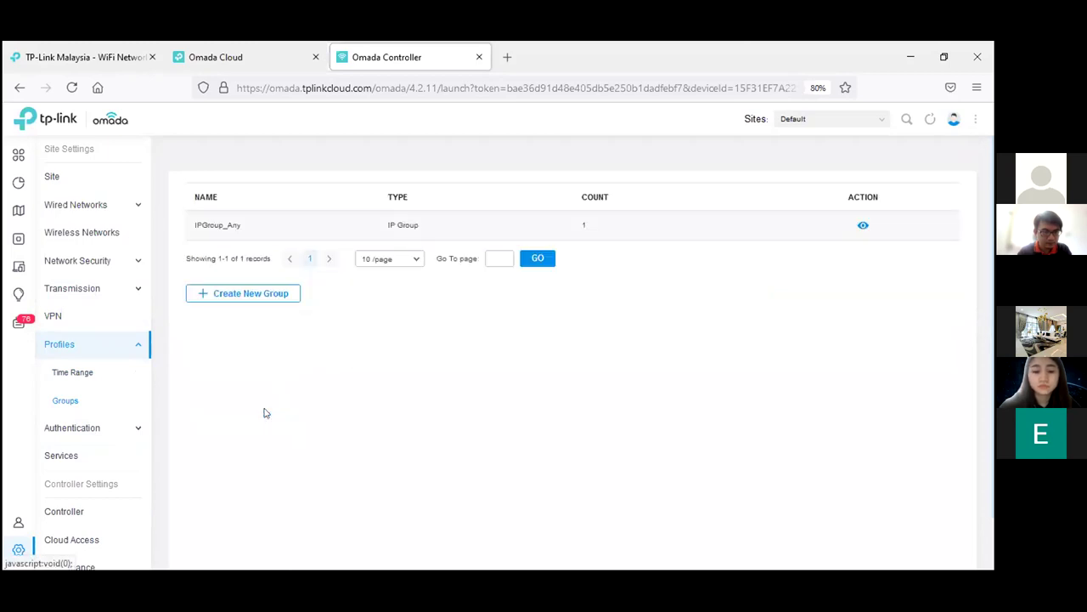
Step: Examine the authentication Portal settings and the networks and SSIDs that the portal can be applied to
{"action": "left_click", "coordinate": [101, 429]}
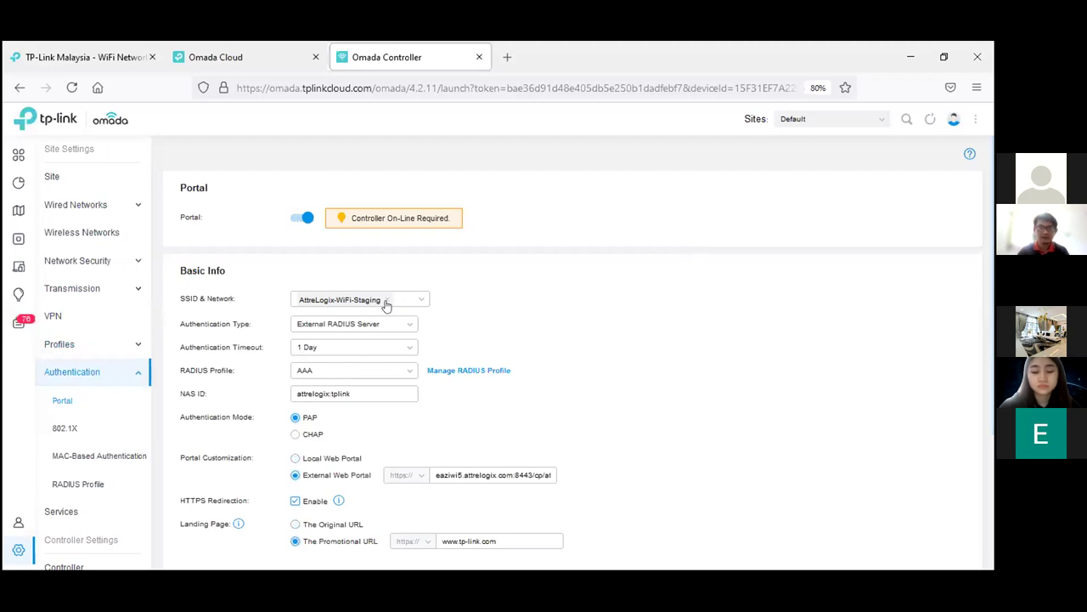
{"action": "left_click", "coordinate": [419, 300]}
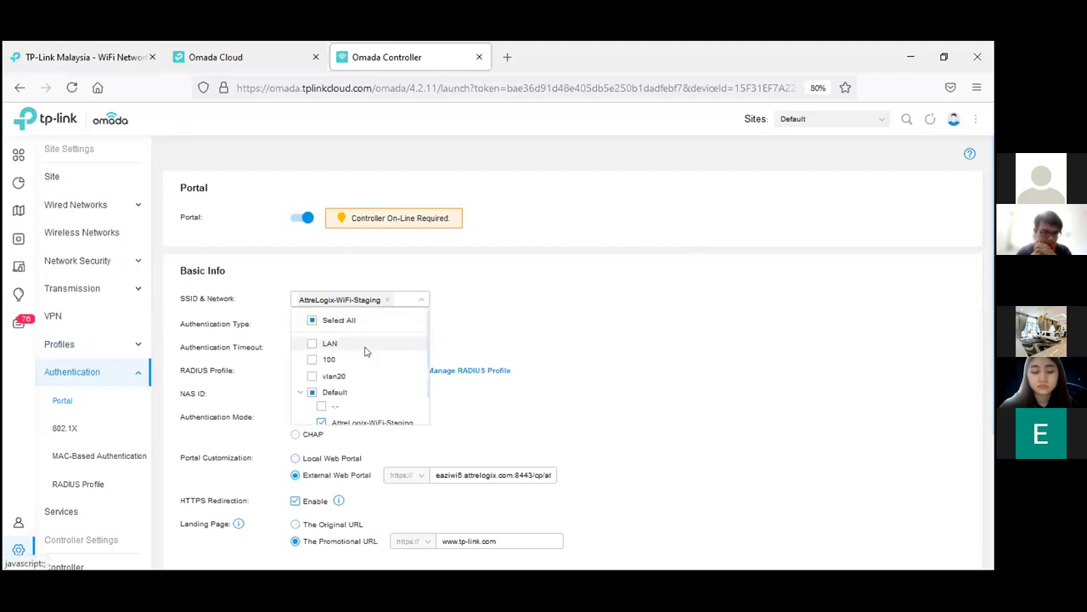
{"action": "scroll", "coordinate": [361, 361], "scroll_direction": "down", "scroll_amount": 2}
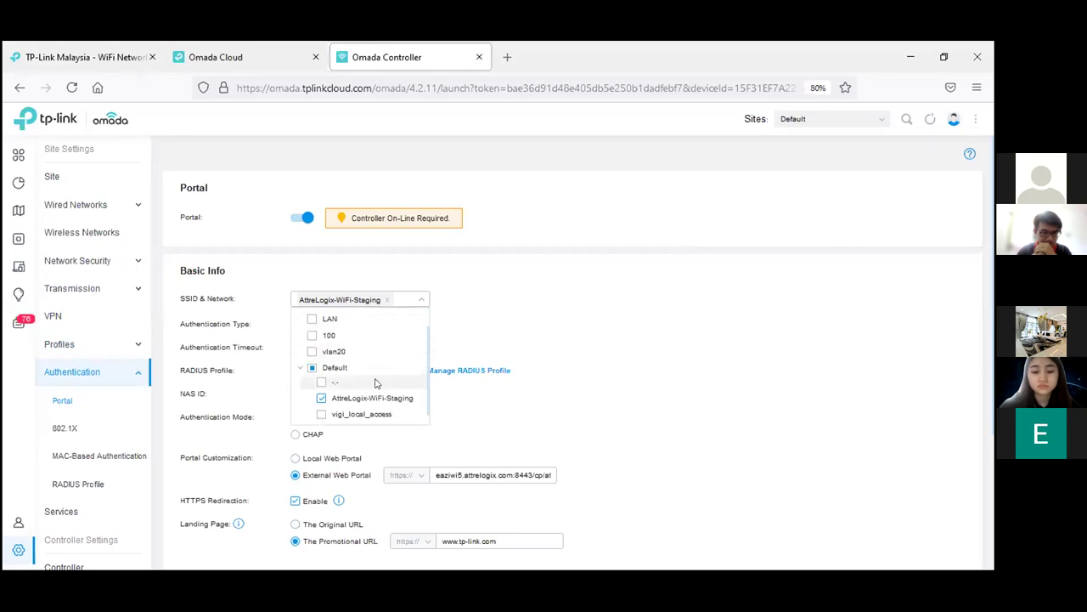
{"action": "scroll", "coordinate": [378, 382], "scroll_direction": "down", "scroll_amount": 1}
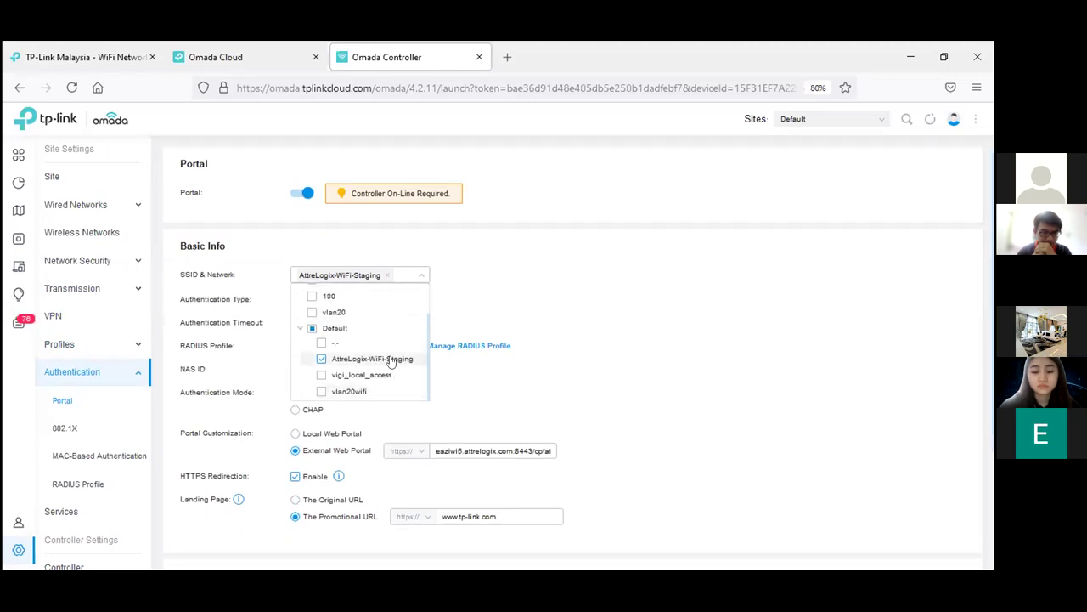
{"action": "left_click", "coordinate": [690, 351]}
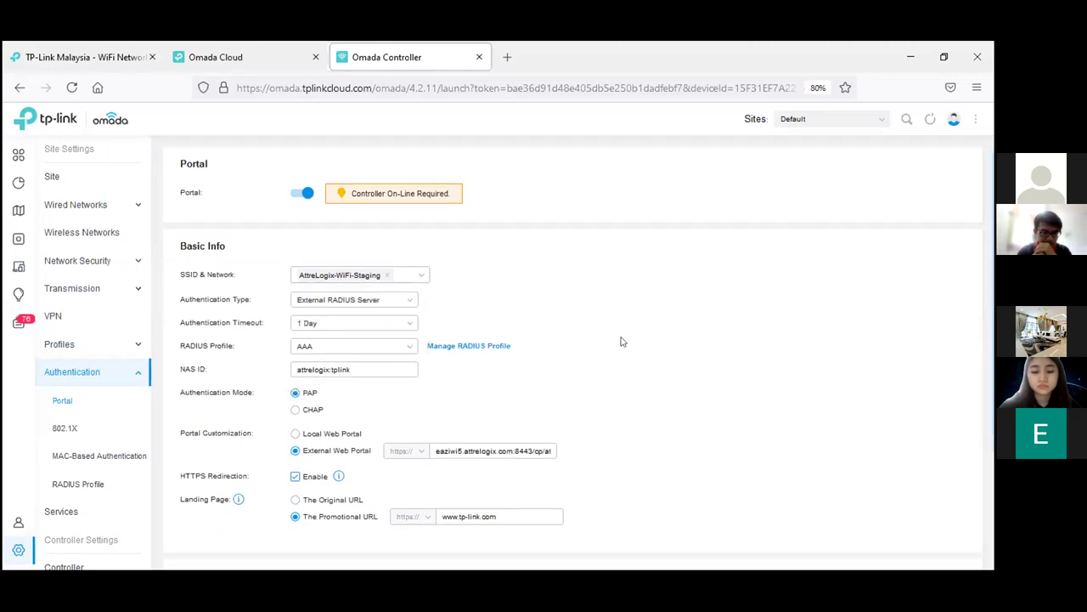
Step: Set the portal's authentication type to No Authentication and examine its login page customization and preview
{"action": "left_click", "coordinate": [384, 301]}
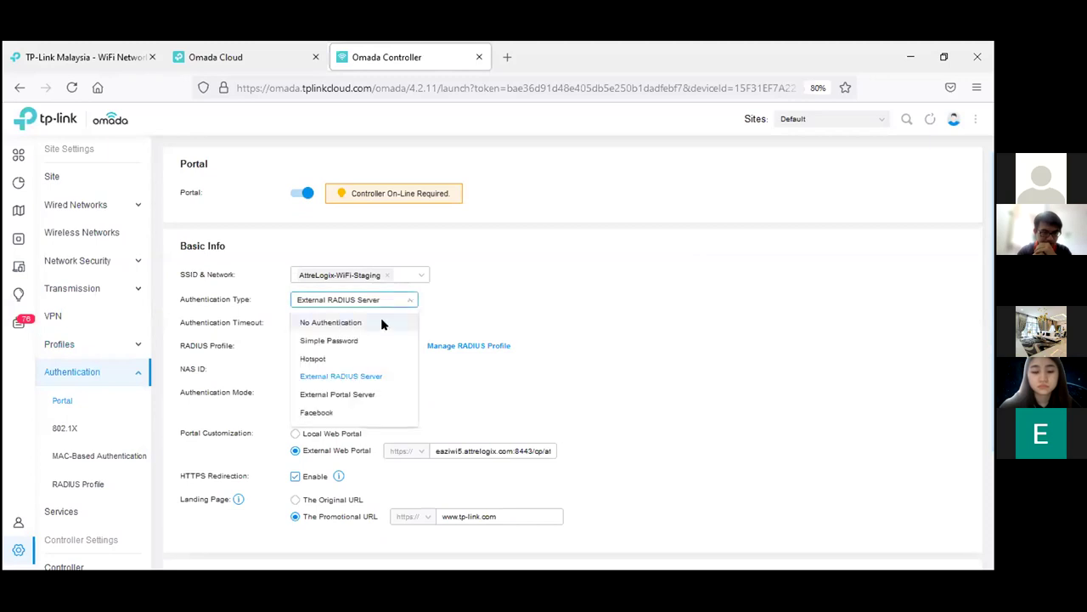
{"action": "left_click", "coordinate": [383, 323]}
{"action": "scroll", "coordinate": [748, 317], "scroll_direction": "down", "scroll_amount": 5}
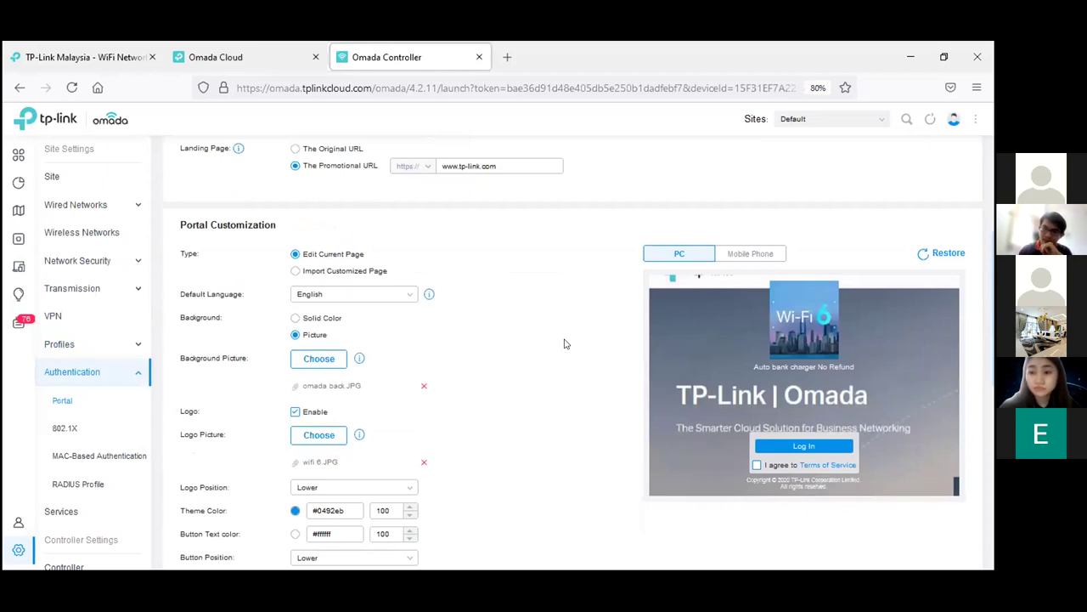
{"action": "scroll", "coordinate": [565, 344], "scroll_direction": "up", "scroll_amount": 1}
{"action": "scroll", "coordinate": [565, 343], "scroll_direction": "up", "scroll_amount": 2}
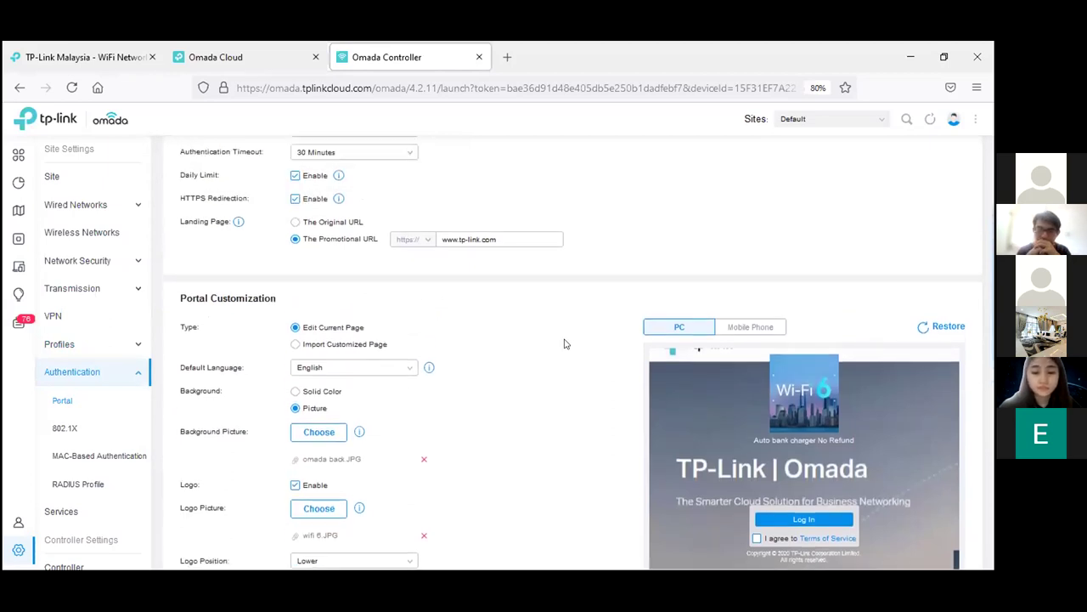
Step: Set the portal's authentication type to Simple Password and examine the password option and login page preview
{"action": "left_click", "coordinate": [378, 184]}
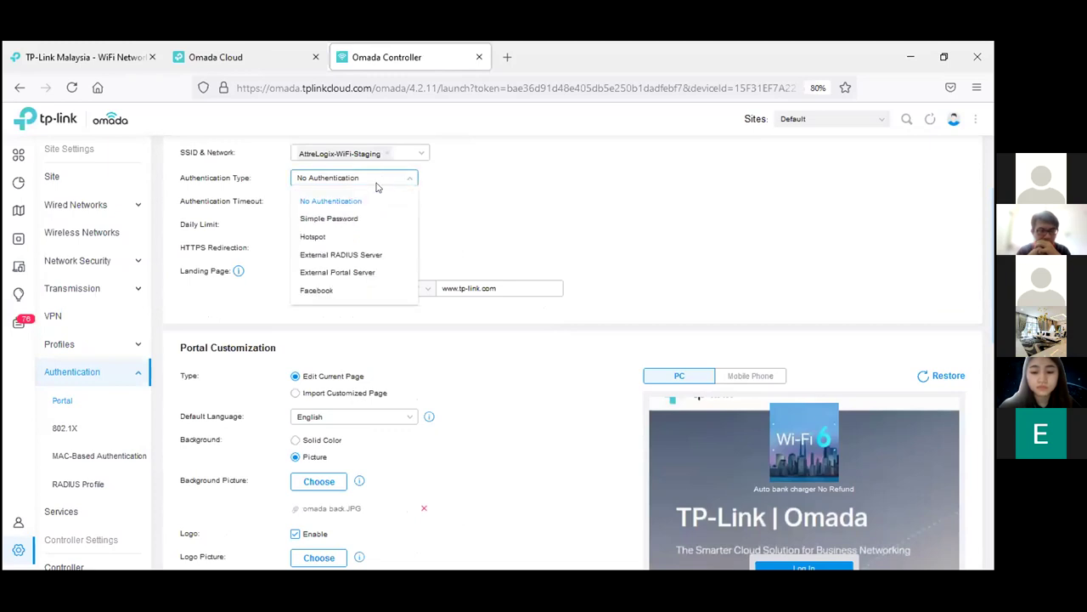
{"action": "left_click", "coordinate": [343, 219]}
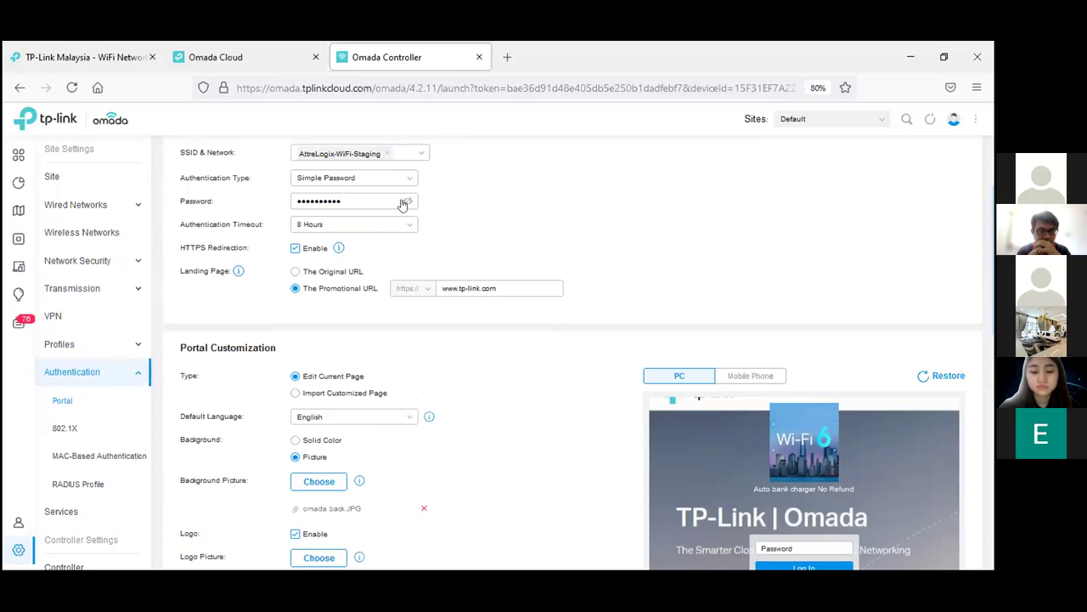
{"action": "scroll", "coordinate": [628, 257], "scroll_direction": "down", "scroll_amount": 2}
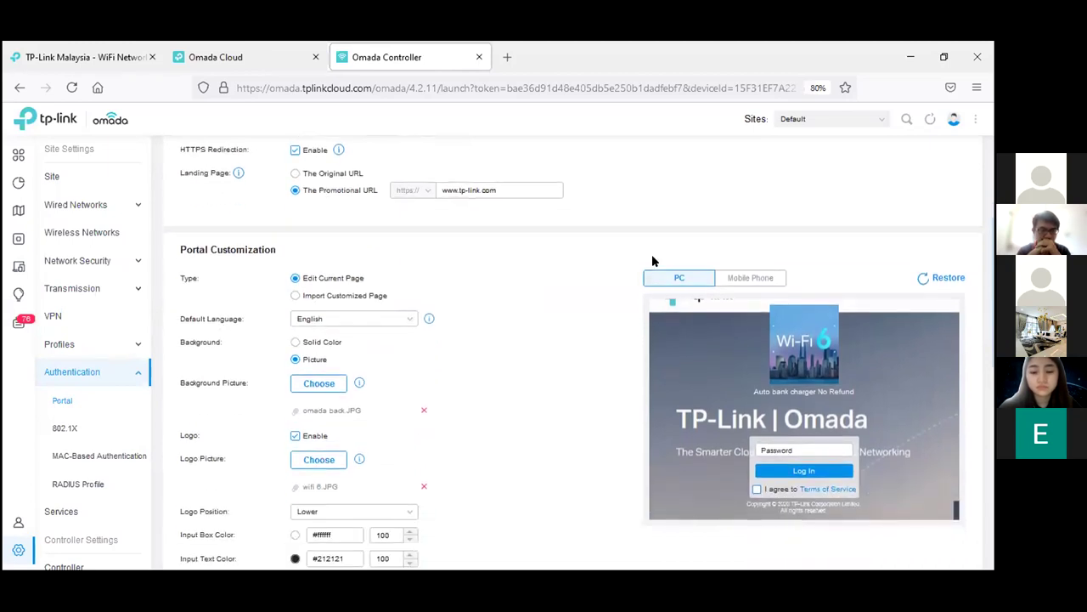
{"action": "scroll", "coordinate": [653, 261], "scroll_direction": "up", "scroll_amount": 2}
Step: Set the portal's authentication type to Hotspot and enable Local User, SMS and RADIUS alongside Voucher
{"action": "left_click", "coordinate": [408, 180]}
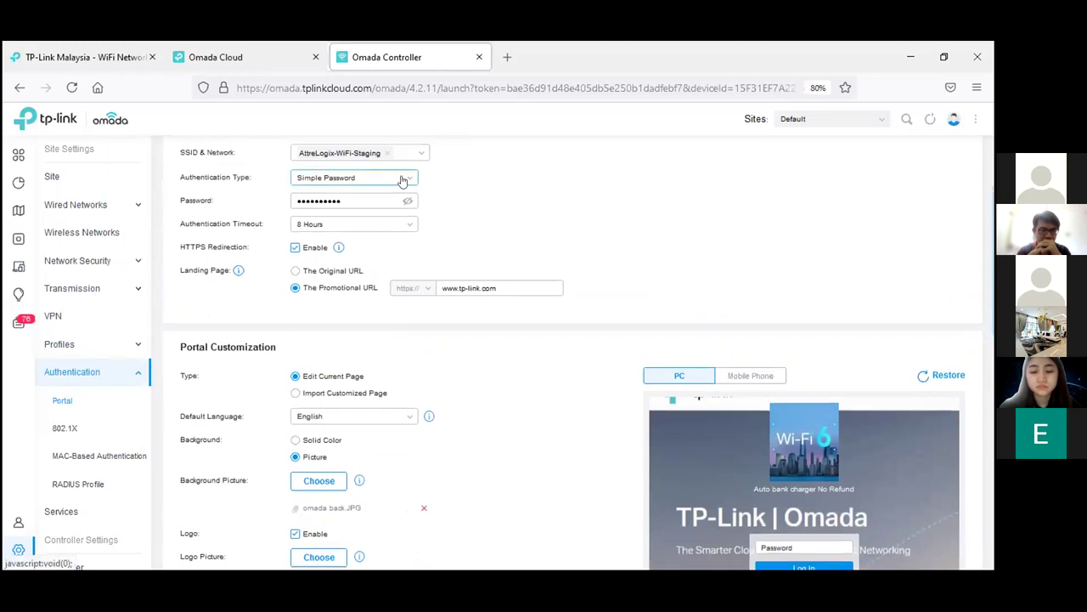
{"action": "left_click", "coordinate": [412, 236]}
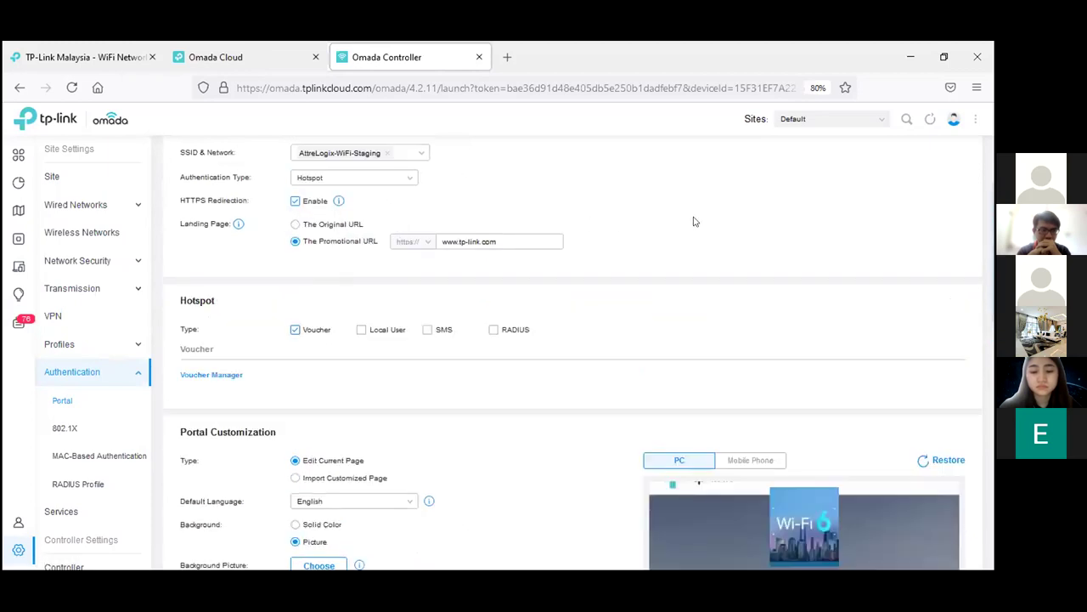
{"action": "left_click", "coordinate": [362, 330]}
{"action": "left_click", "coordinate": [428, 330]}
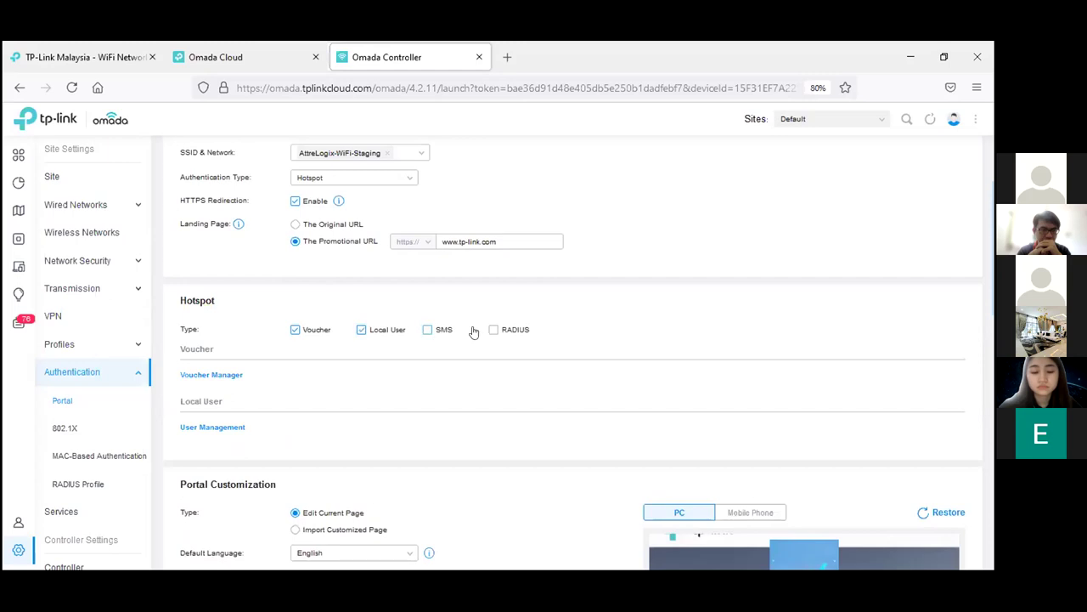
{"action": "left_click", "coordinate": [495, 330]}
Step: Examine the hotspot type settings and the access methods offered in the portal login page preview
{"action": "scroll", "coordinate": [659, 332], "scroll_direction": "down", "scroll_amount": 10}
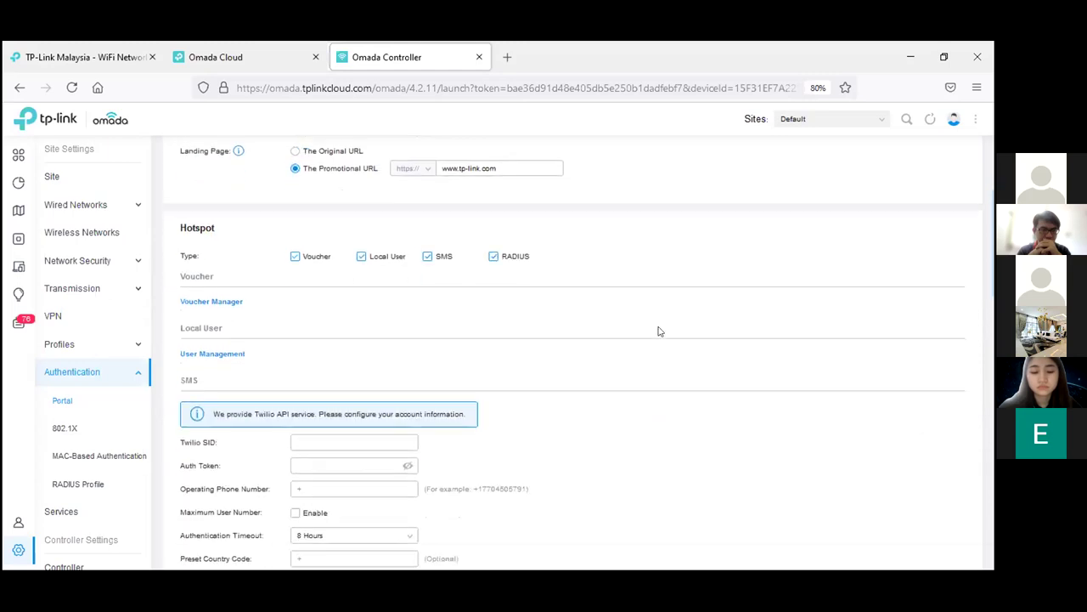
{"action": "scroll", "coordinate": [666, 331], "scroll_direction": "down", "scroll_amount": 1}
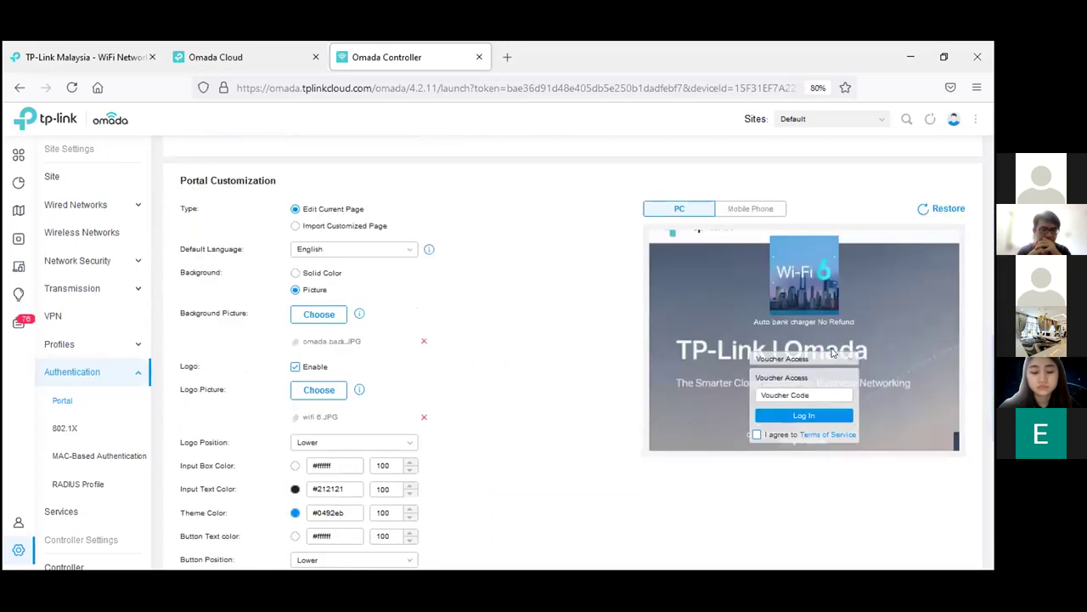
{"action": "left_click", "coordinate": [832, 357]}
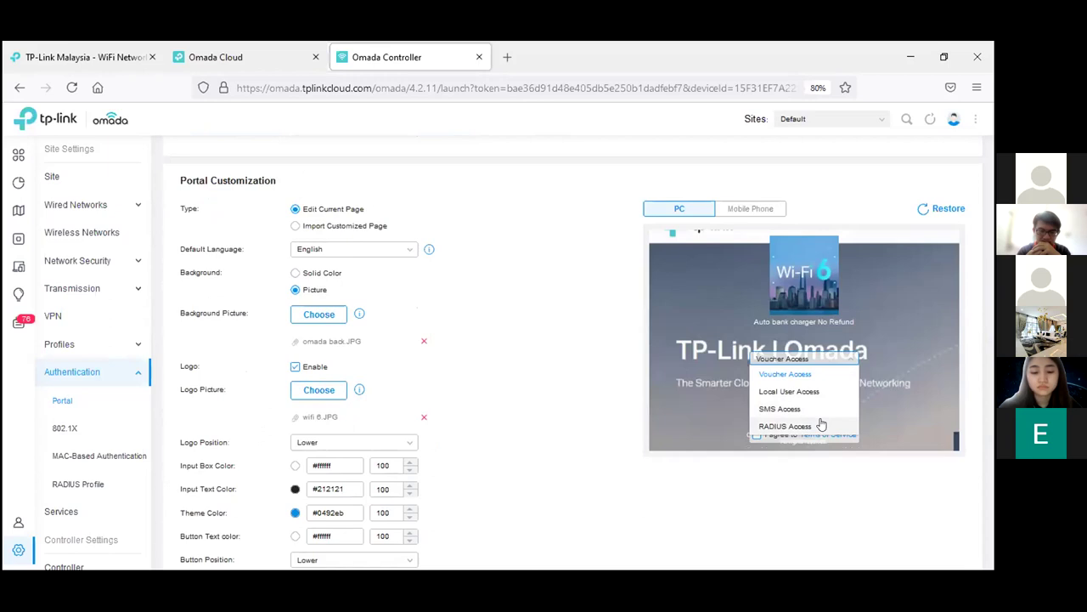
{"action": "left_click", "coordinate": [486, 326]}
{"action": "scroll", "coordinate": [488, 325], "scroll_direction": "up", "scroll_amount": 5}
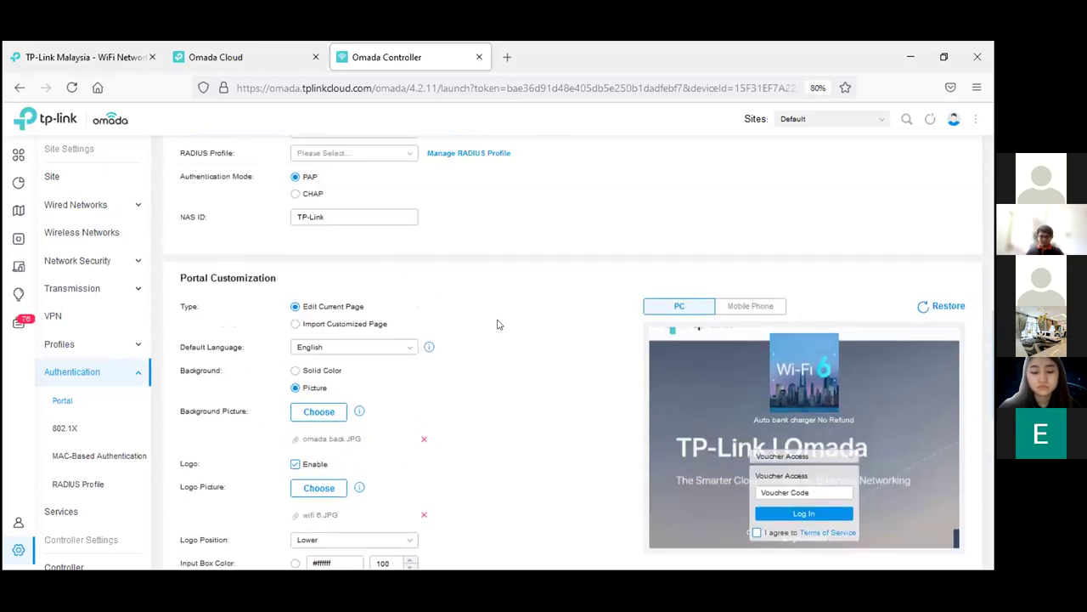
Step: Disable the SMS and RADIUS hotspot types for the portal
{"action": "scroll", "coordinate": [574, 327], "scroll_direction": "up", "scroll_amount": 5}
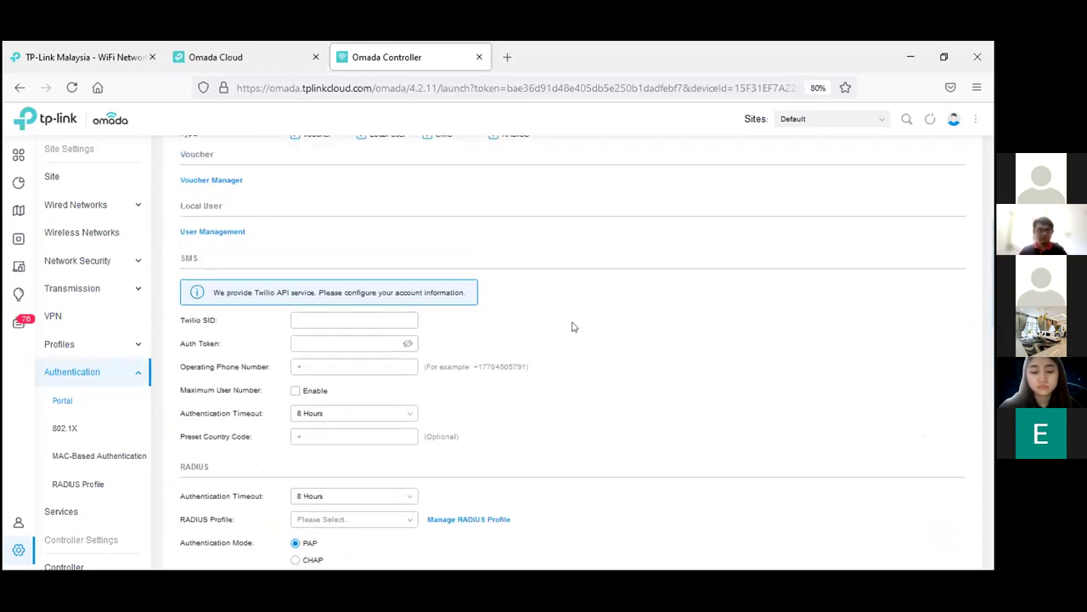
{"action": "left_click", "coordinate": [440, 256]}
{"action": "left_click", "coordinate": [494, 255]}
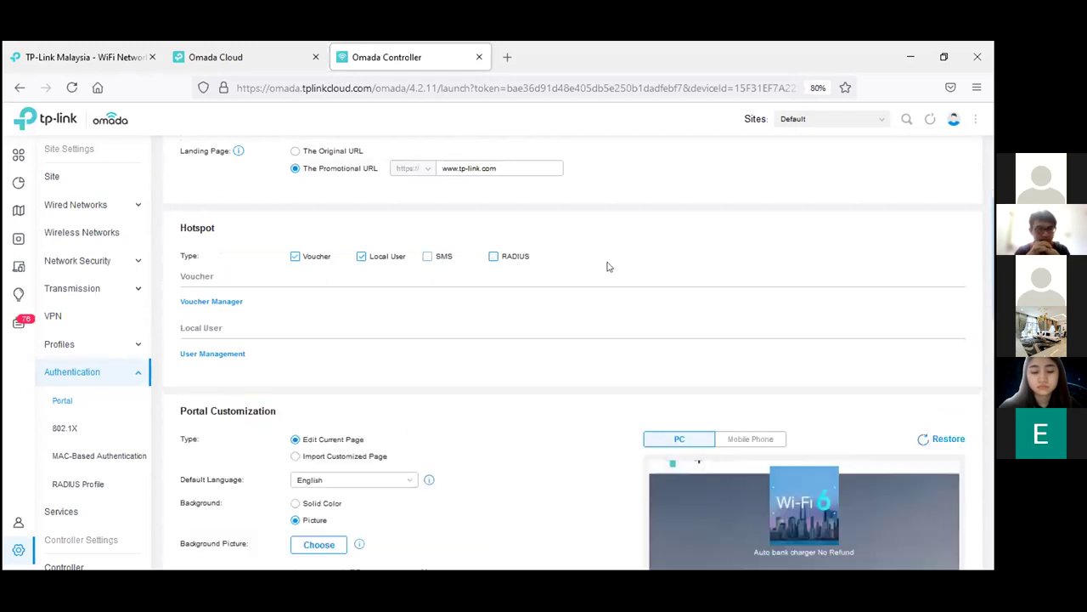
Step: Open the Voucher Manager and start creating a new batch of vouchers
{"action": "left_click", "coordinate": [226, 303]}
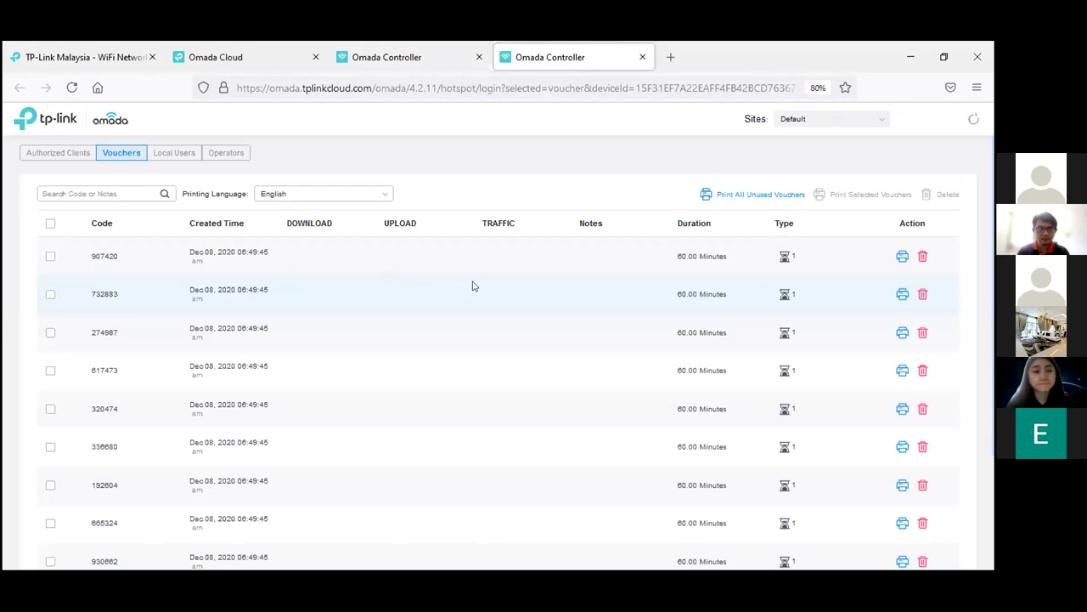
{"action": "scroll", "coordinate": [474, 286], "scroll_direction": "down", "scroll_amount": 3}
{"action": "left_click", "coordinate": [128, 516]}
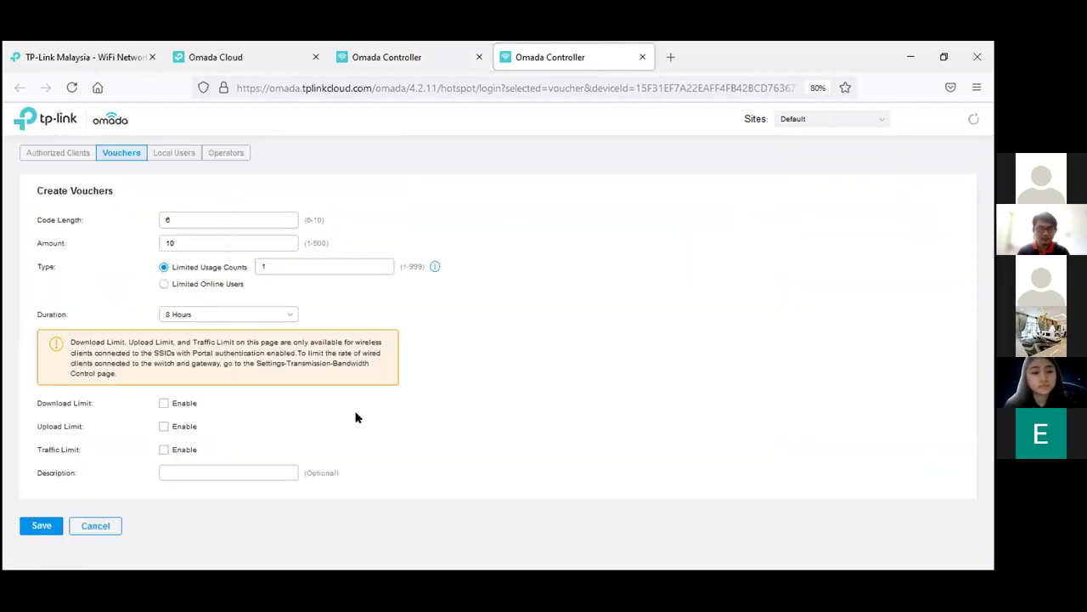
Step: Examine the voucher code length, amount and limited usage counts options with their allowed ranges and help text
{"action": "left_click", "coordinate": [163, 220]}
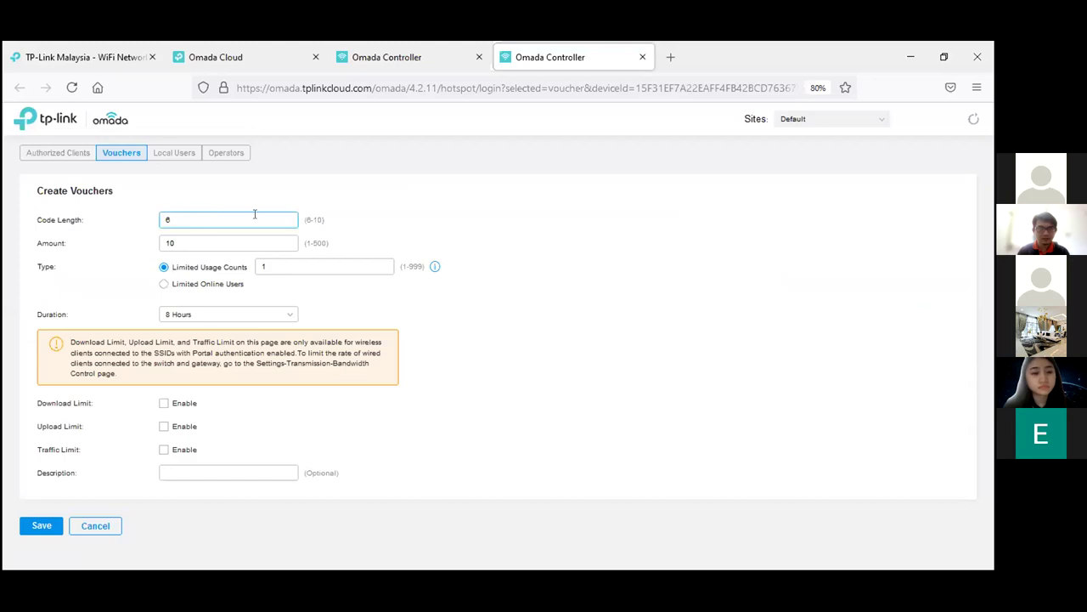
{"action": "left_click_drag", "start_coordinate": [327, 219], "coordinate": [304, 219]}
{"action": "left_click", "coordinate": [251, 242]}
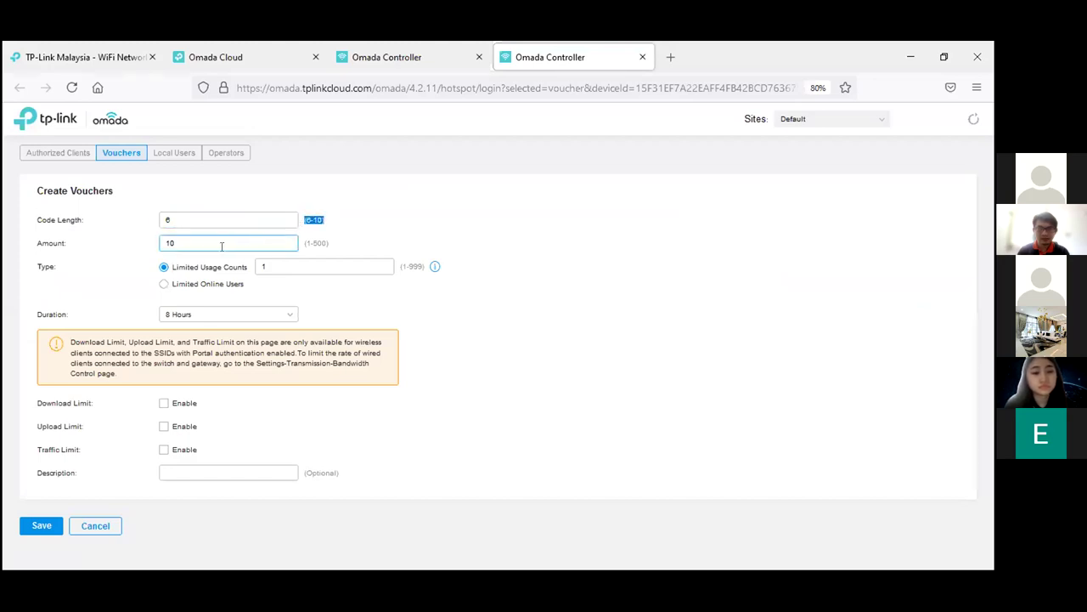
{"action": "left_click_drag", "start_coordinate": [328, 243], "coordinate": [303, 243]}
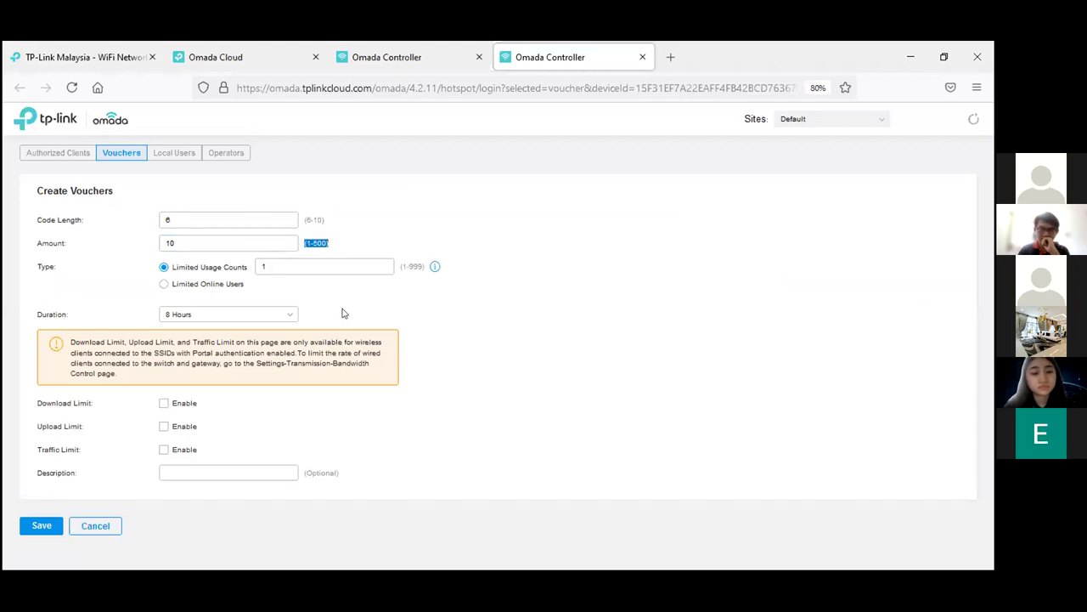
{"action": "mouse_move", "coordinate": [434, 268]}
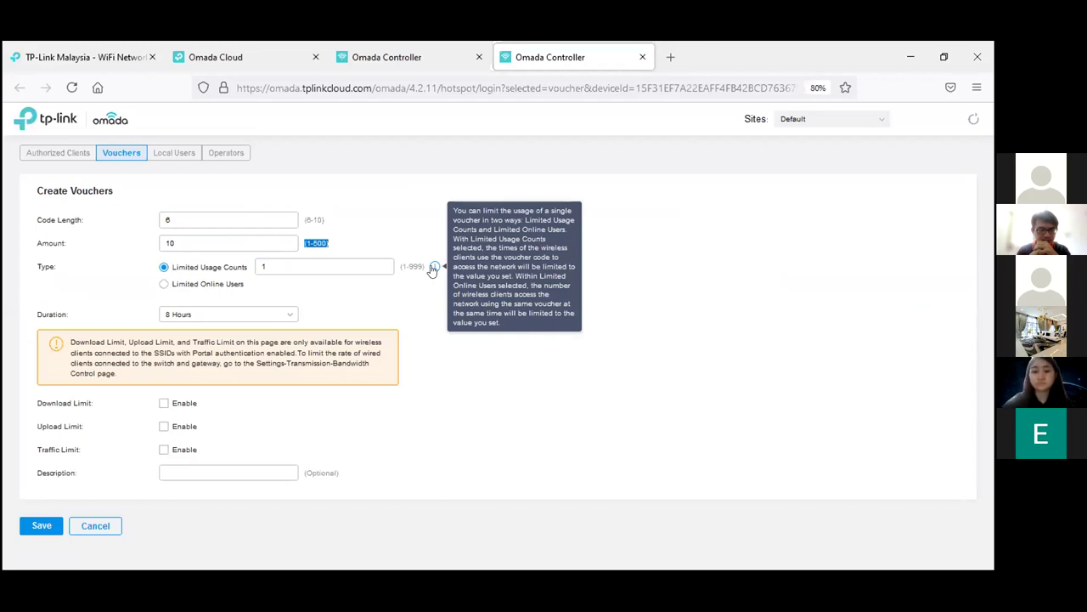
Step: Set the voucher type to Limited Online Users and the duration to Custom, and examine the available time units
{"action": "left_click", "coordinate": [227, 291]}
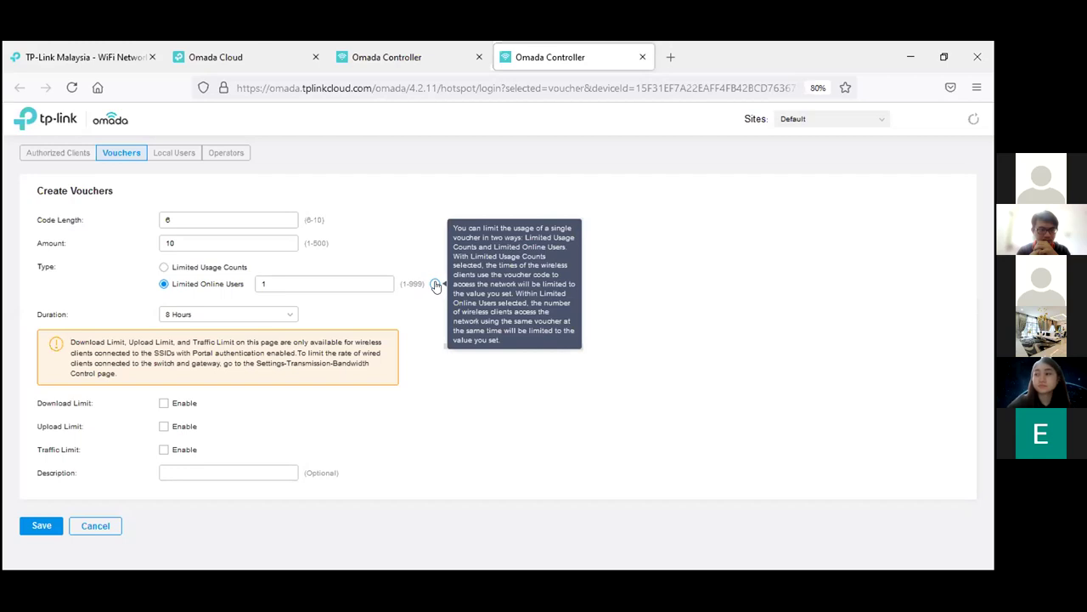
{"action": "left_click", "coordinate": [275, 314]}
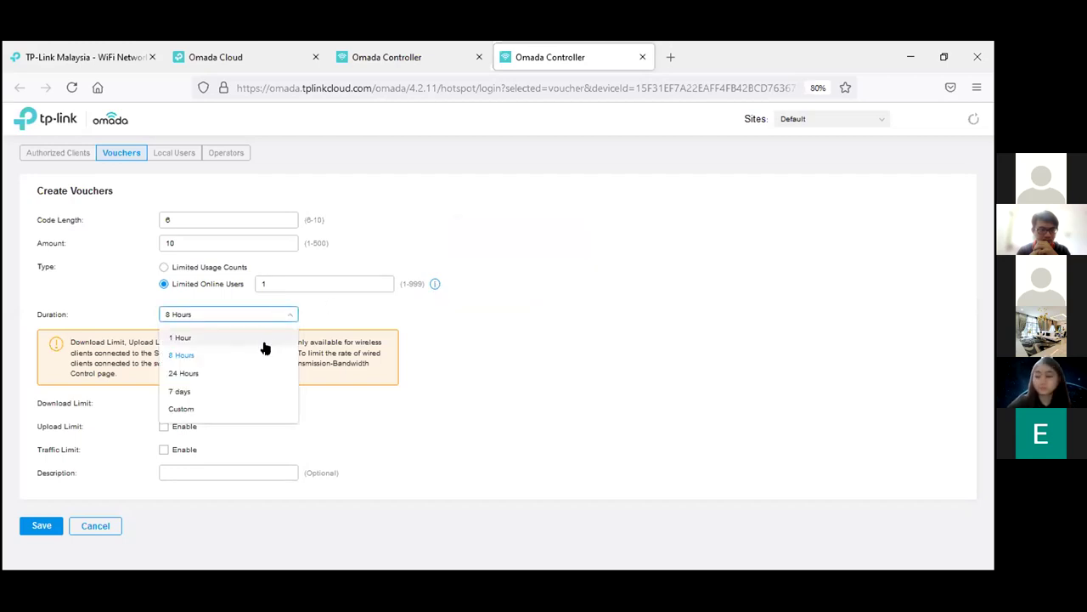
{"action": "left_click", "coordinate": [244, 411]}
{"action": "left_click", "coordinate": [431, 315]}
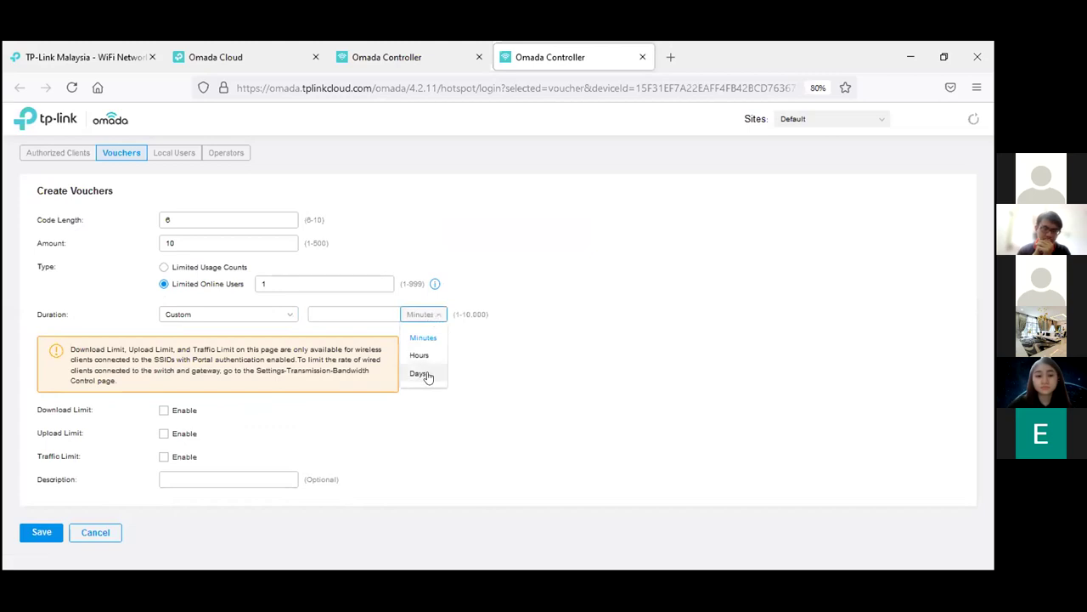
{"action": "left_click", "coordinate": [346, 410]}
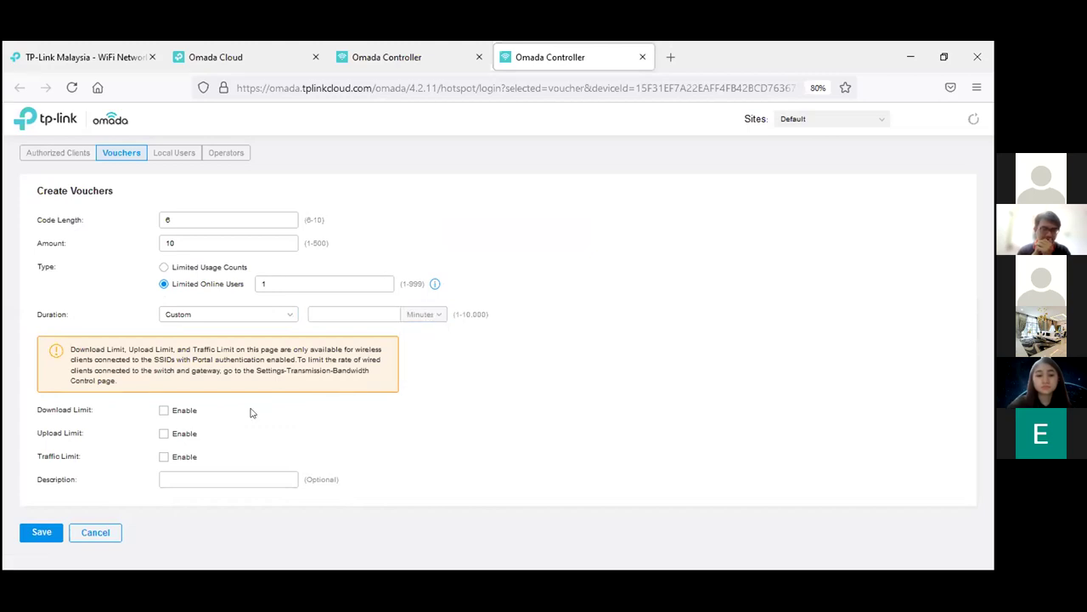
Step: Turn the vouchers' download and upload limits on and off again, and enable the traffic limit
{"action": "left_click", "coordinate": [188, 418]}
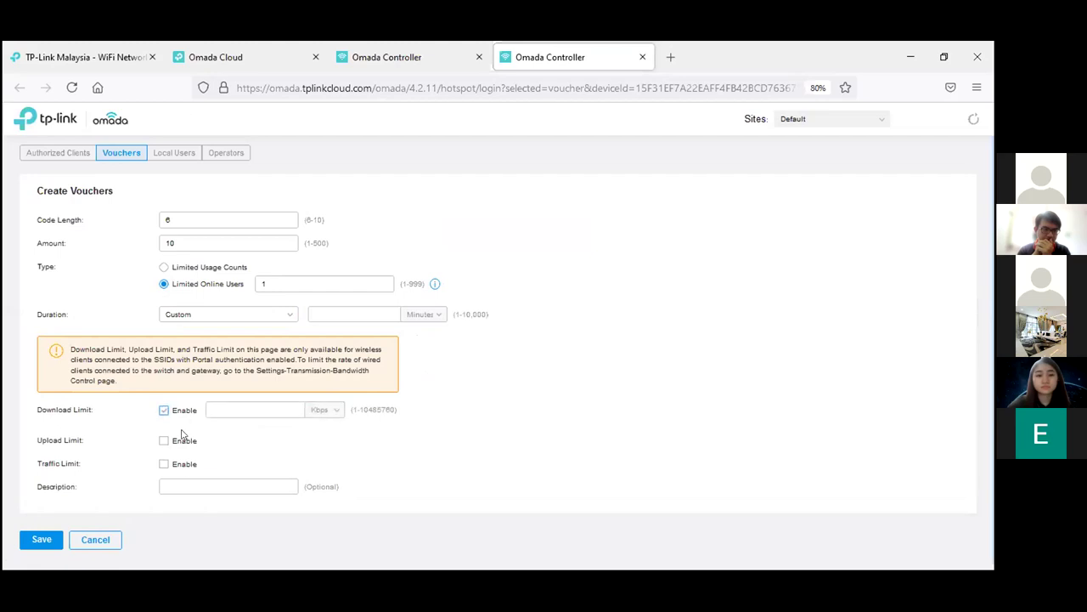
{"action": "left_click", "coordinate": [181, 439]}
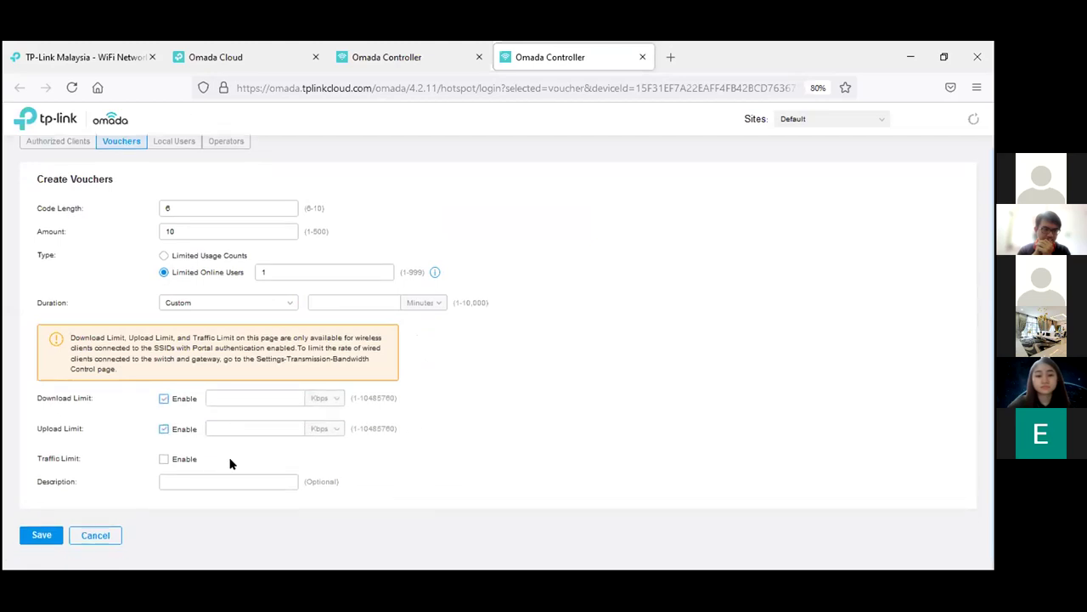
{"action": "left_click", "coordinate": [177, 432]}
{"action": "left_click", "coordinate": [172, 408]}
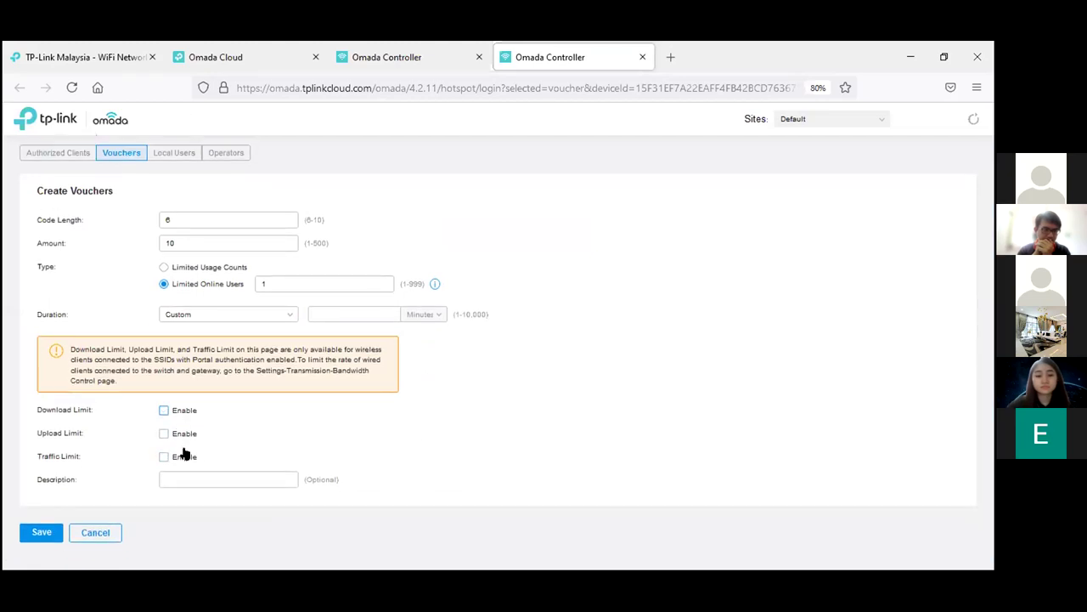
{"action": "left_click", "coordinate": [182, 456]}
{"action": "left_click", "coordinate": [279, 448]}
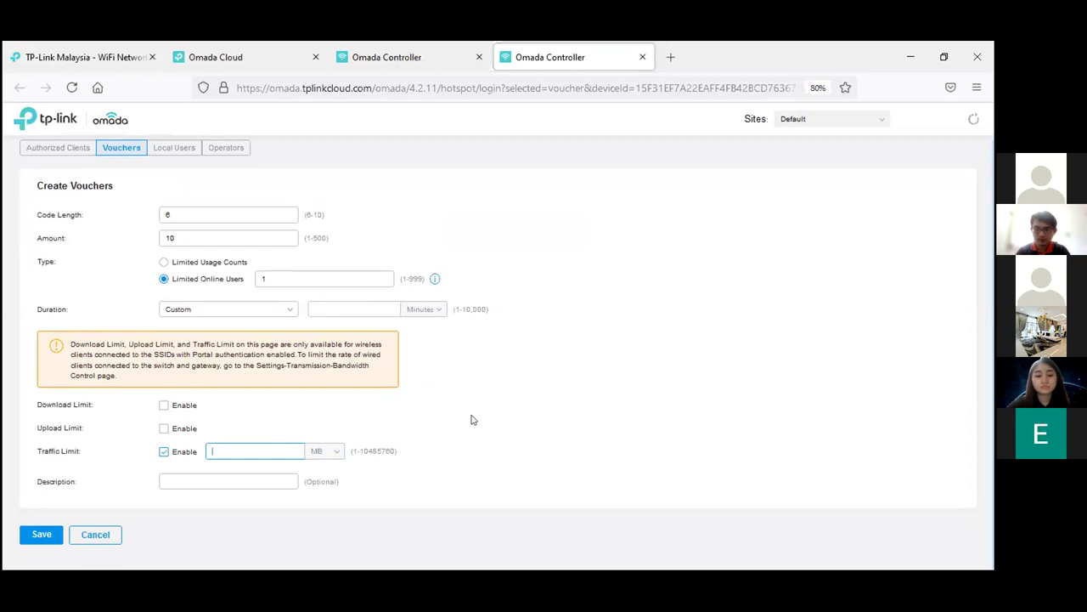
Step: Open the hotspot's local users and start creating a user, examining the username and password fields
{"action": "left_click", "coordinate": [174, 149]}
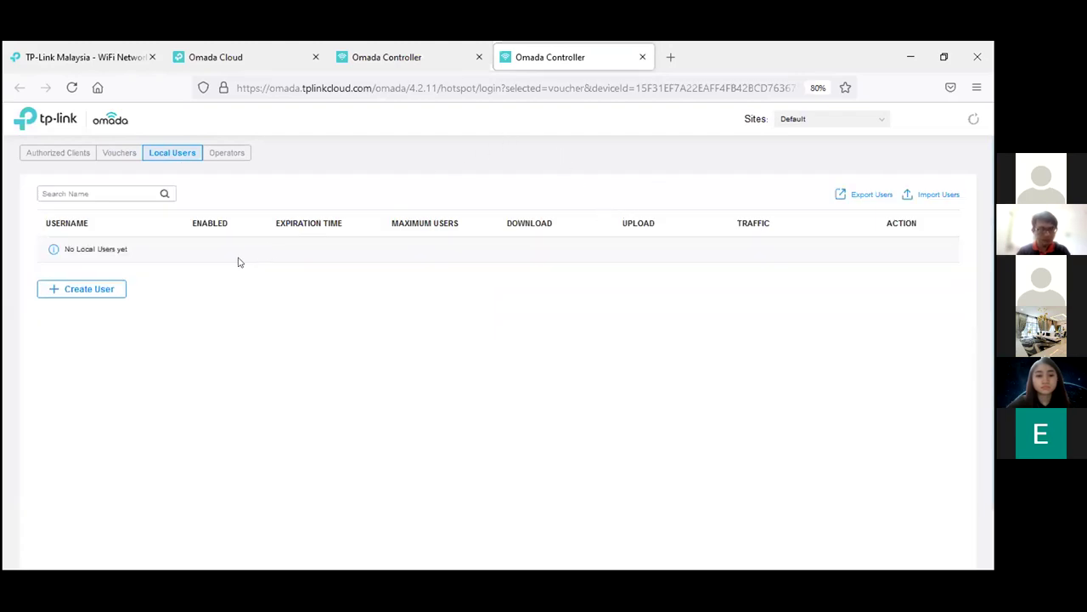
{"action": "left_click", "coordinate": [95, 290]}
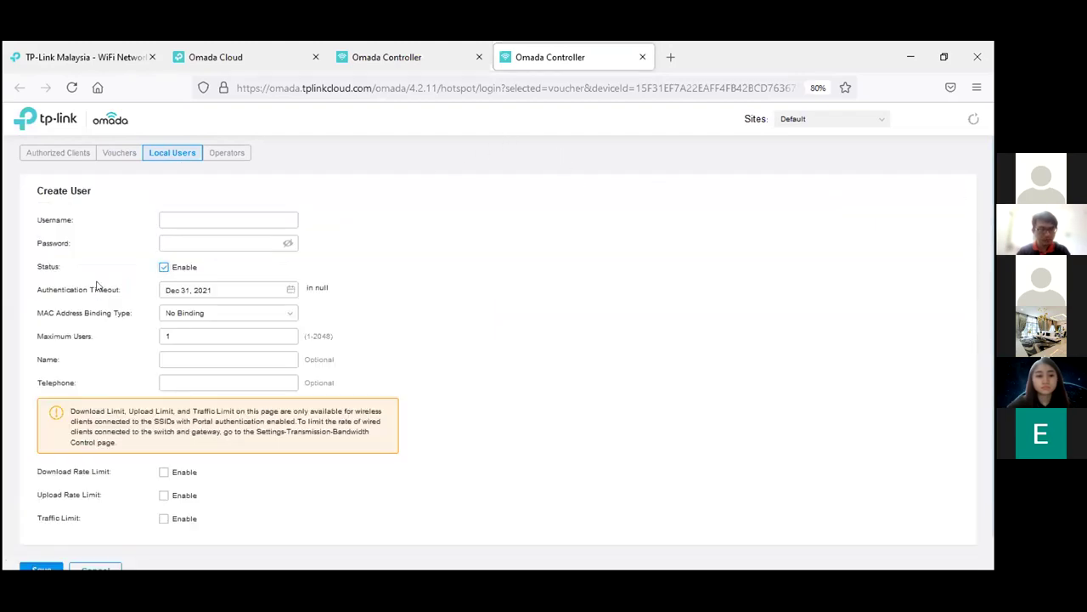
{"action": "left_click", "coordinate": [183, 215]}
{"action": "left_click", "coordinate": [194, 241]}
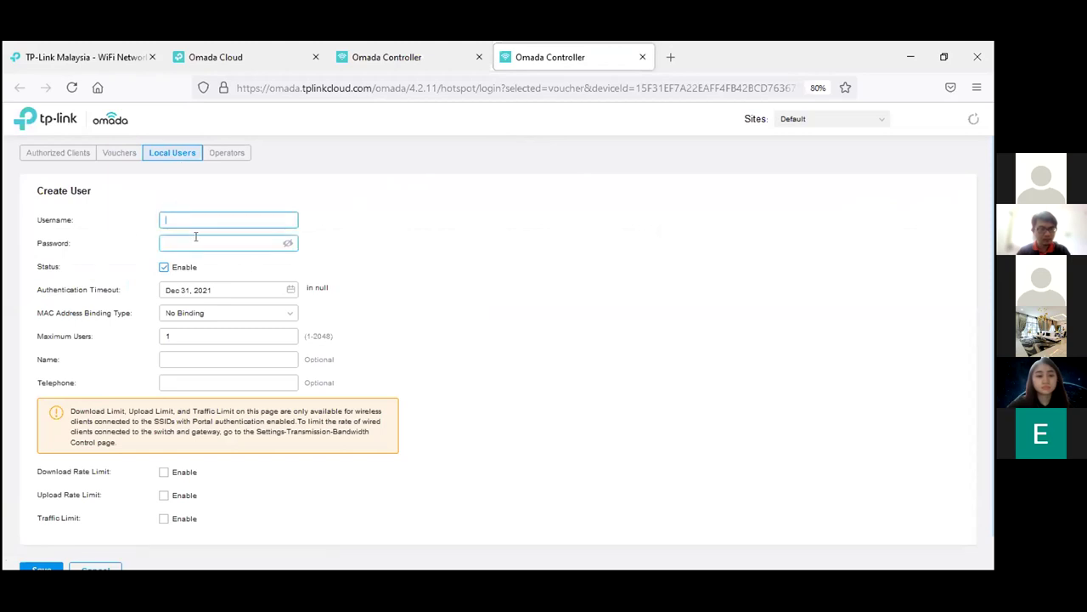
Step: Examine the new local user's authentication timeout calendar and MAC address binding types
{"action": "left_click", "coordinate": [289, 289]}
{"action": "left_click", "coordinate": [271, 288]}
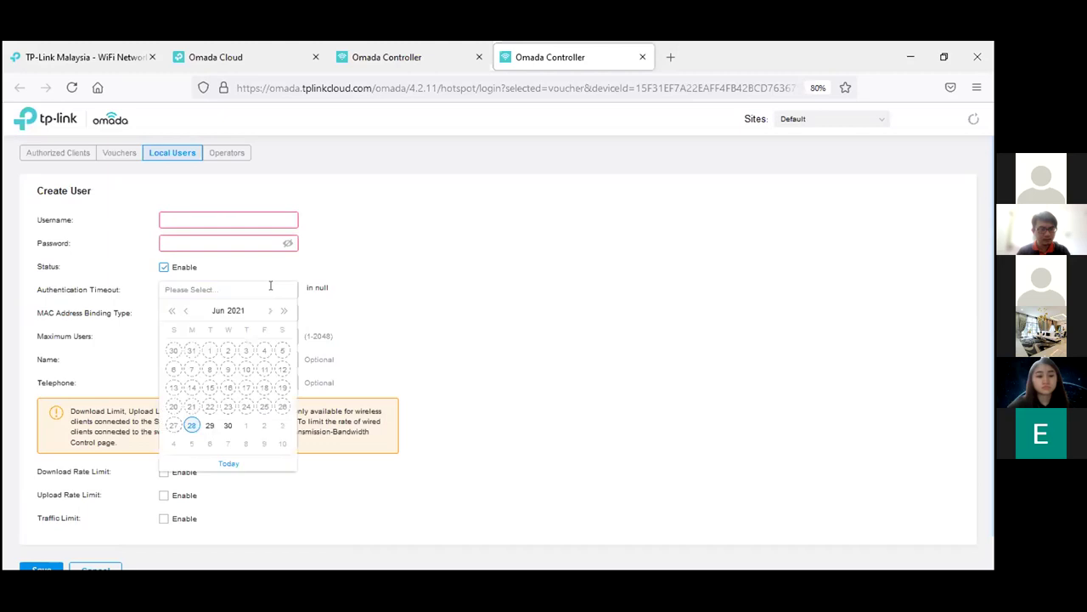
{"action": "left_click", "coordinate": [449, 328]}
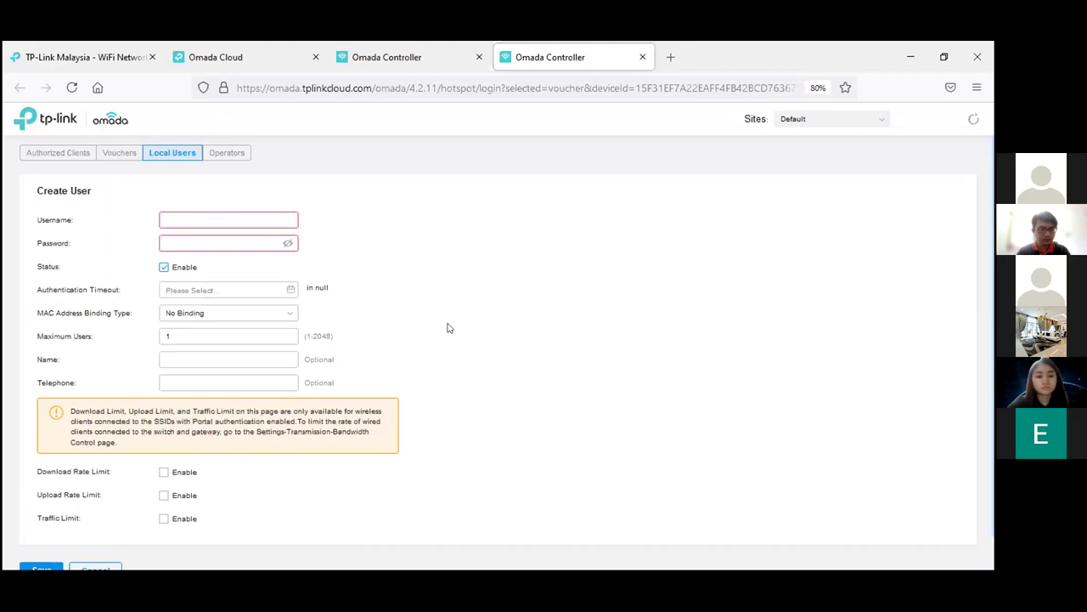
{"action": "left_click", "coordinate": [290, 314]}
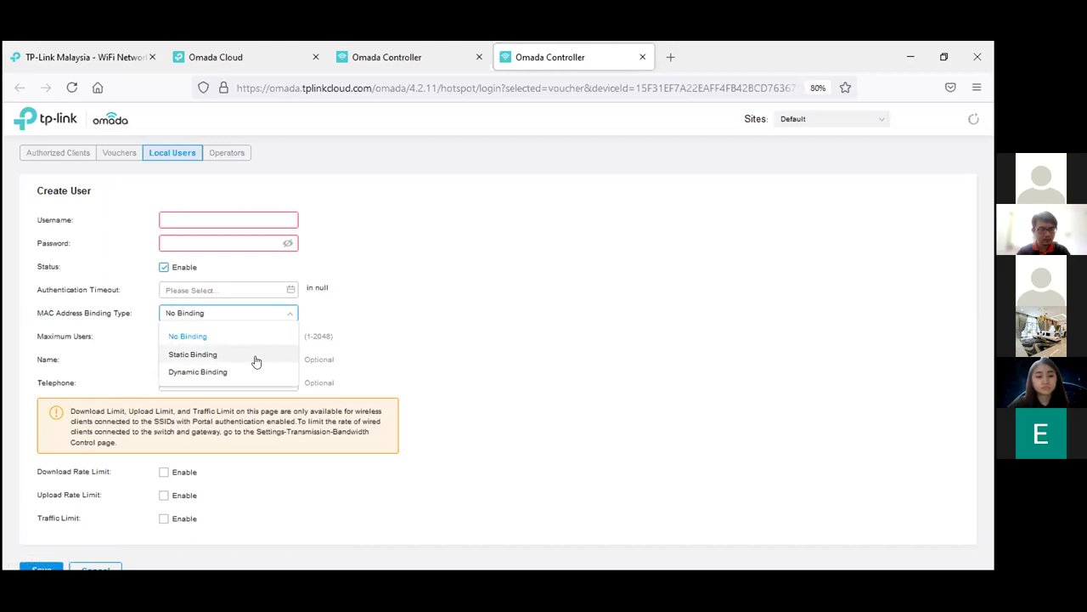
{"action": "left_click", "coordinate": [419, 357]}
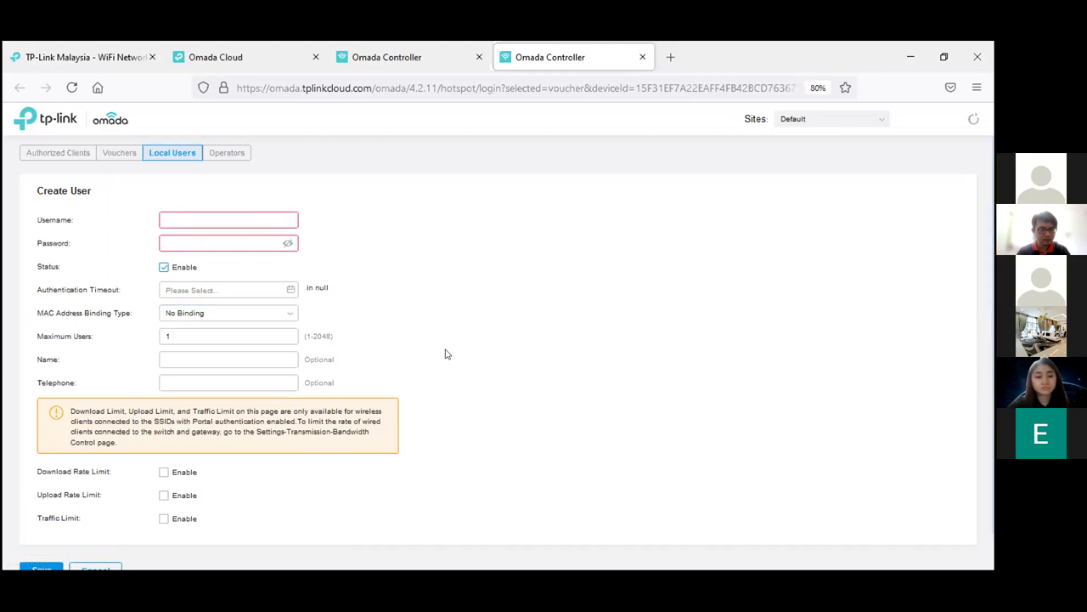
Step: Enable the new local user's download rate, upload rate and traffic limits, and cancel the user creation
{"action": "scroll", "coordinate": [447, 354], "scroll_direction": "down", "scroll_amount": 1}
{"action": "left_click", "coordinate": [204, 293]}
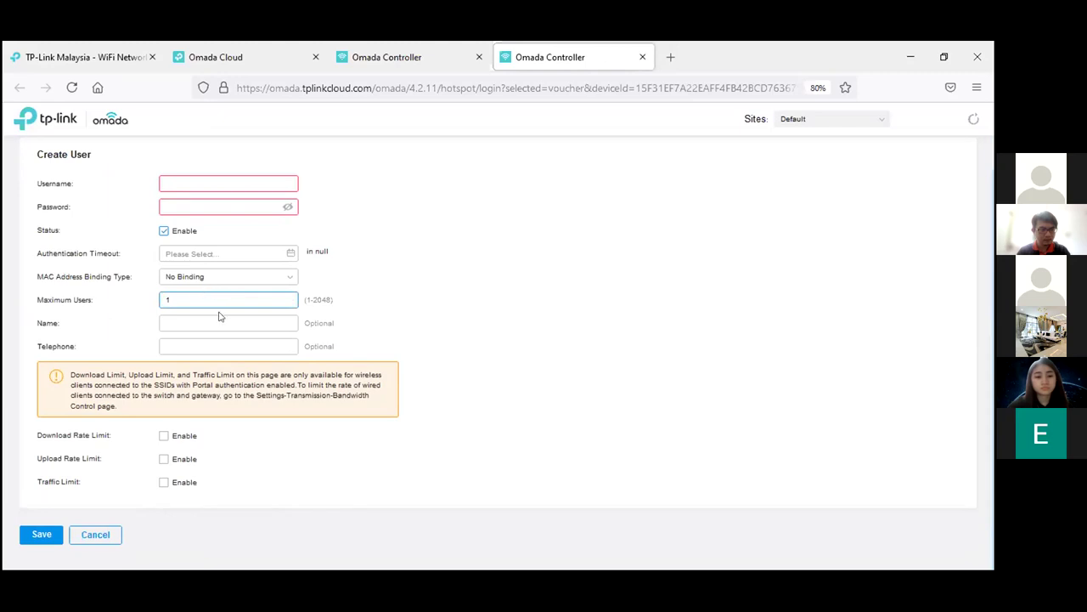
{"action": "left_click", "coordinate": [180, 436]}
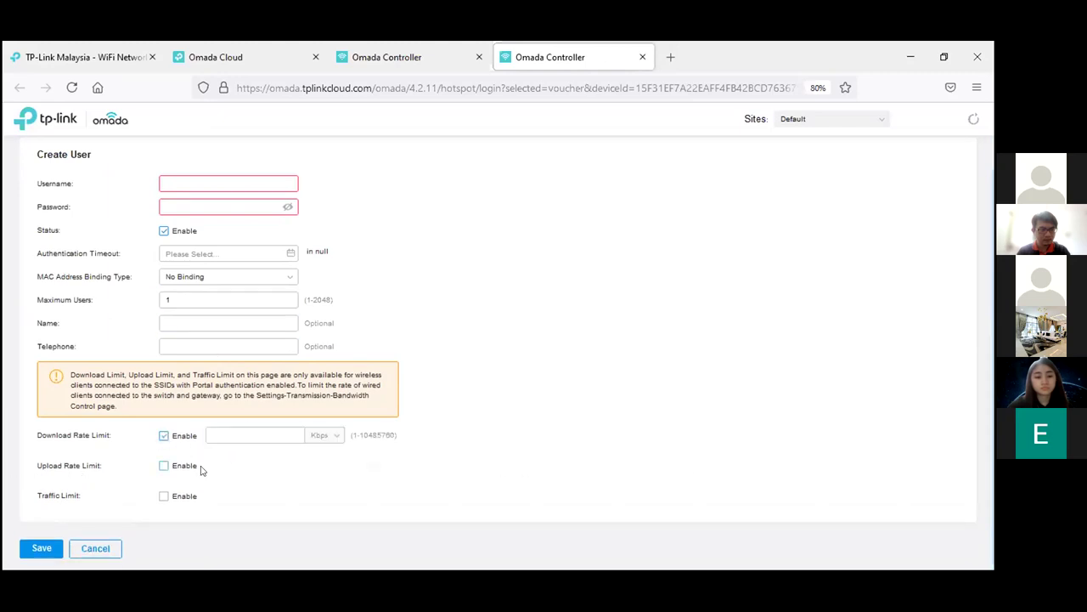
{"action": "left_click", "coordinate": [201, 468]}
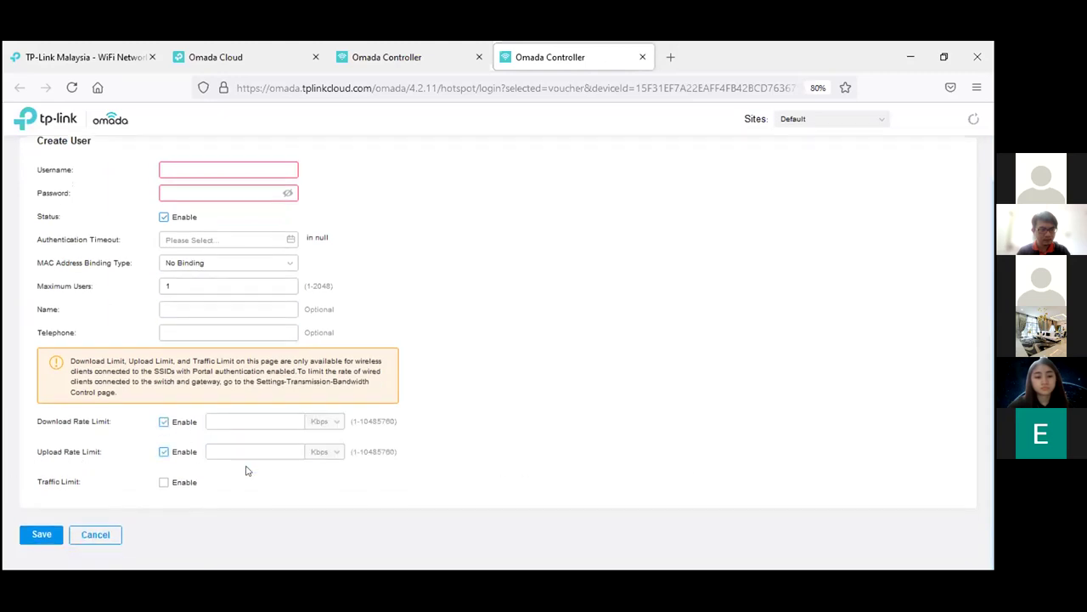
{"action": "left_click", "coordinate": [193, 484]}
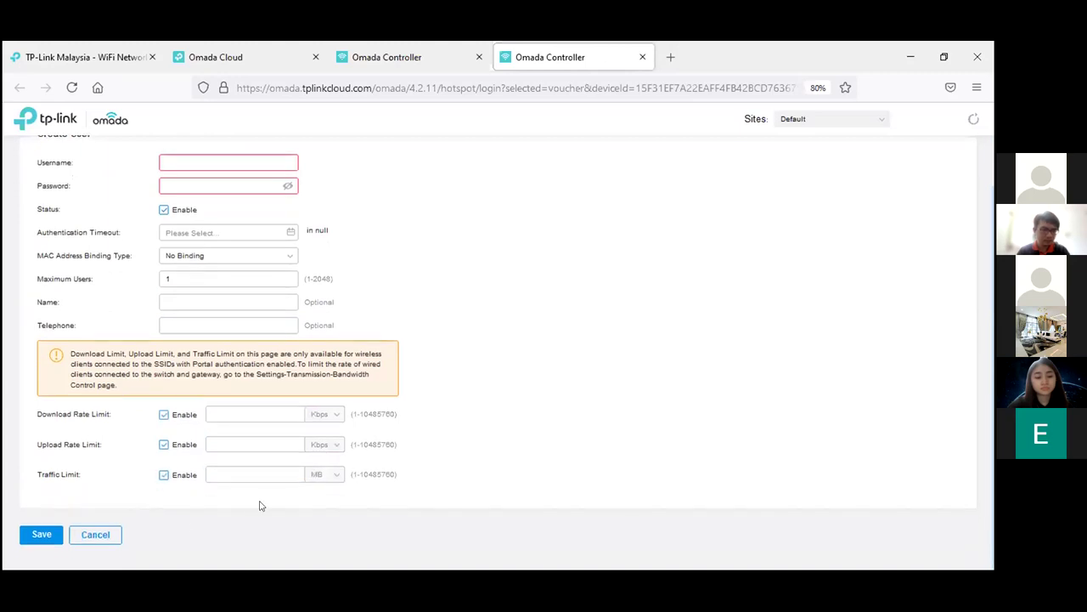
{"action": "left_click", "coordinate": [96, 535]}
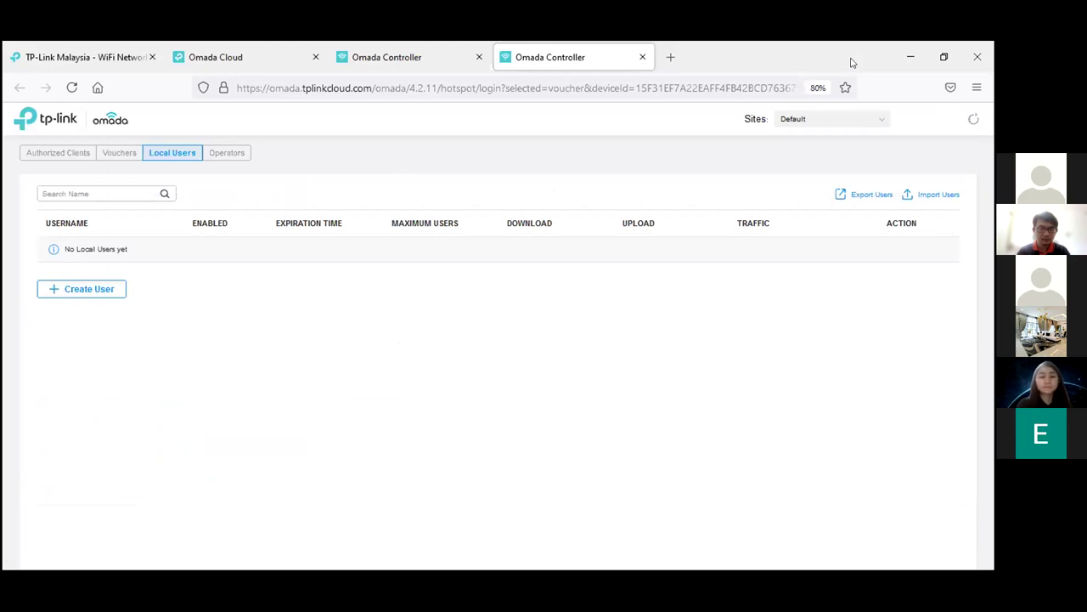
Step: Return to the controller's portal authentication settings page
{"action": "key", "text": "ctrl+Tab"}
{"action": "key", "text": "ctrl+Tab"}
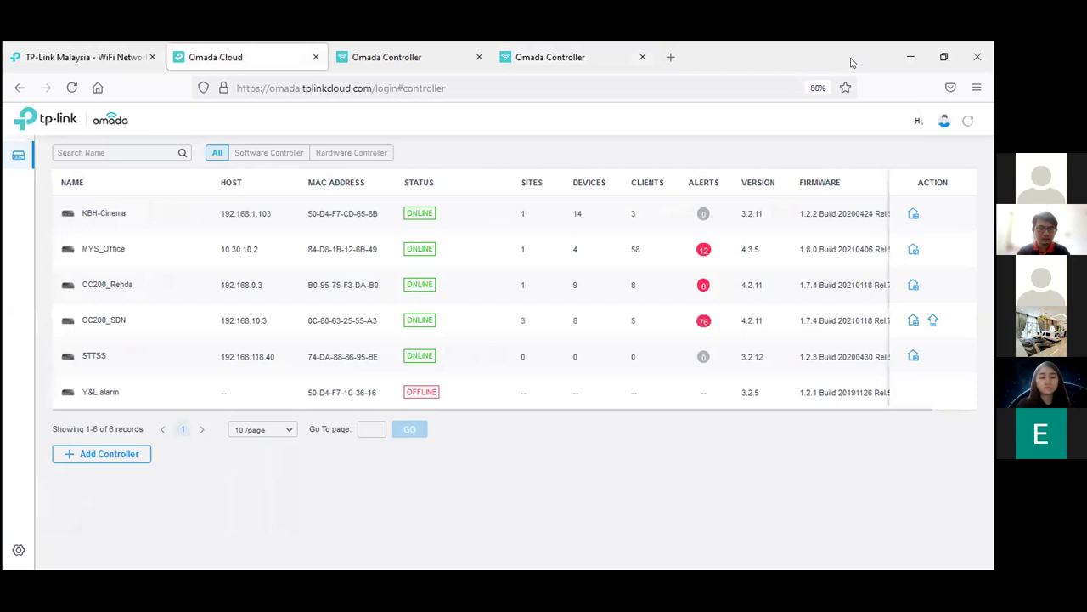
{"action": "key", "text": "ctrl+Tab"}
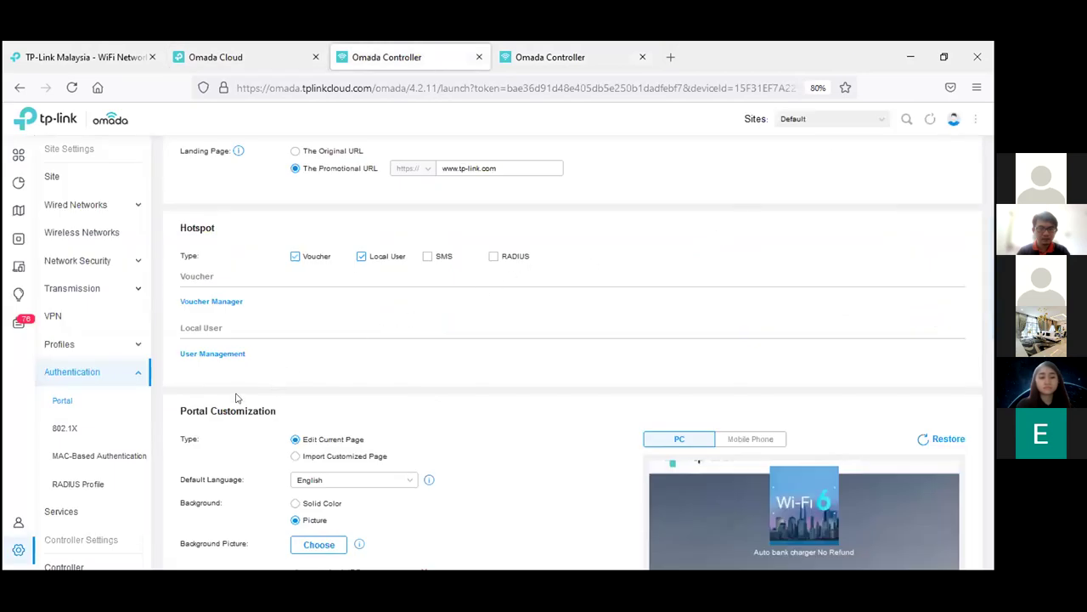
Step: Set the portal's authentication type to External RADIUS Server and examine its RADIUS profile, web portal and access control settings
{"action": "scroll", "coordinate": [399, 352], "scroll_direction": "down", "scroll_amount": 2}
{"action": "scroll", "coordinate": [429, 335], "scroll_direction": "up", "scroll_amount": 4}
{"action": "scroll", "coordinate": [429, 314], "scroll_direction": "up", "scroll_amount": 2}
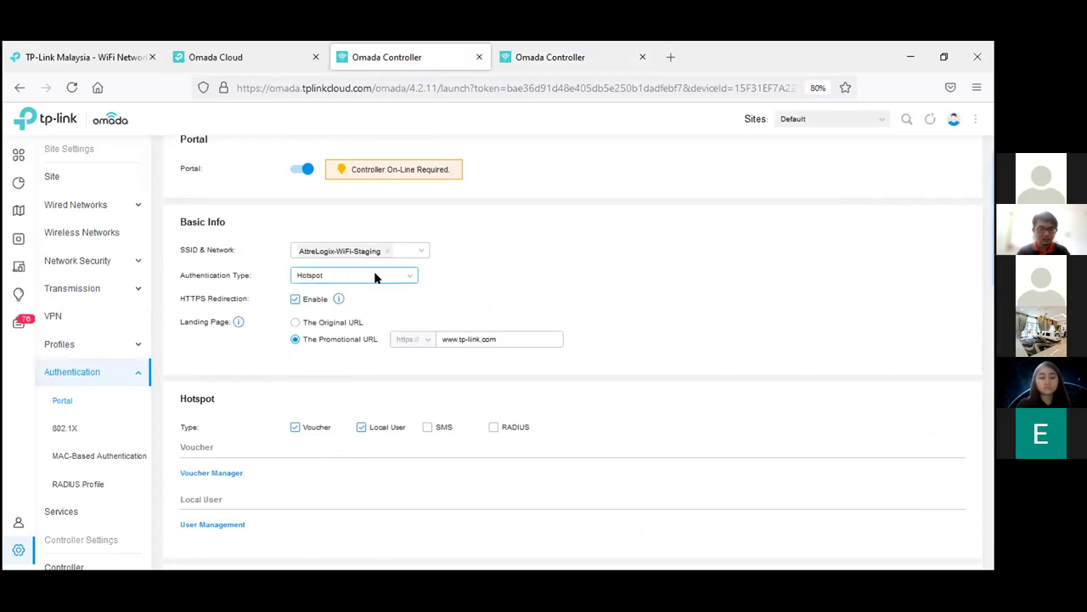
{"action": "left_click", "coordinate": [374, 275]}
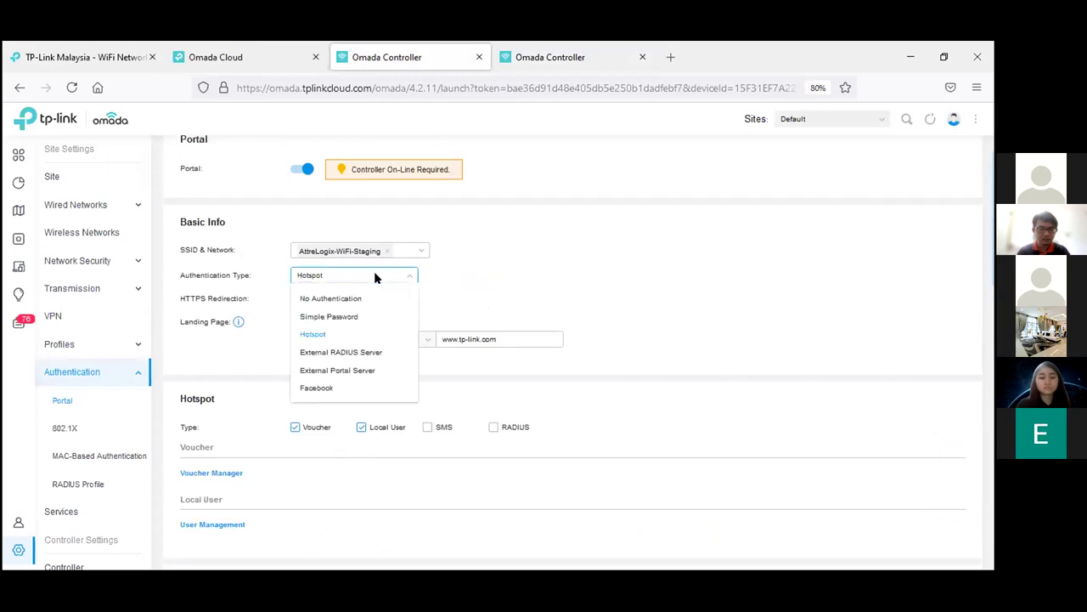
{"action": "left_click", "coordinate": [349, 351]}
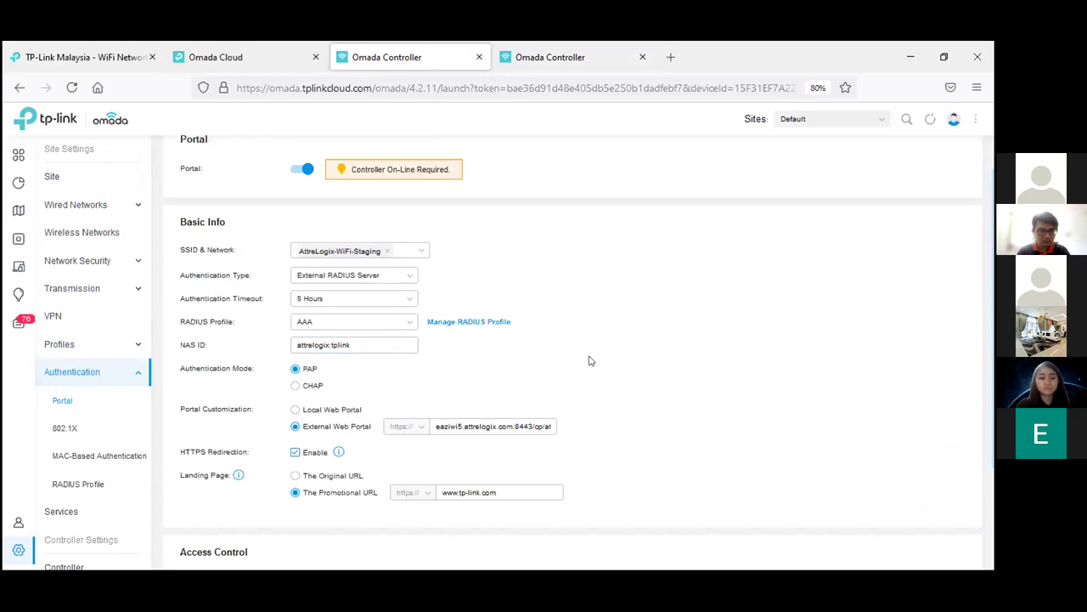
{"action": "scroll", "coordinate": [590, 361], "scroll_direction": "down", "scroll_amount": 1}
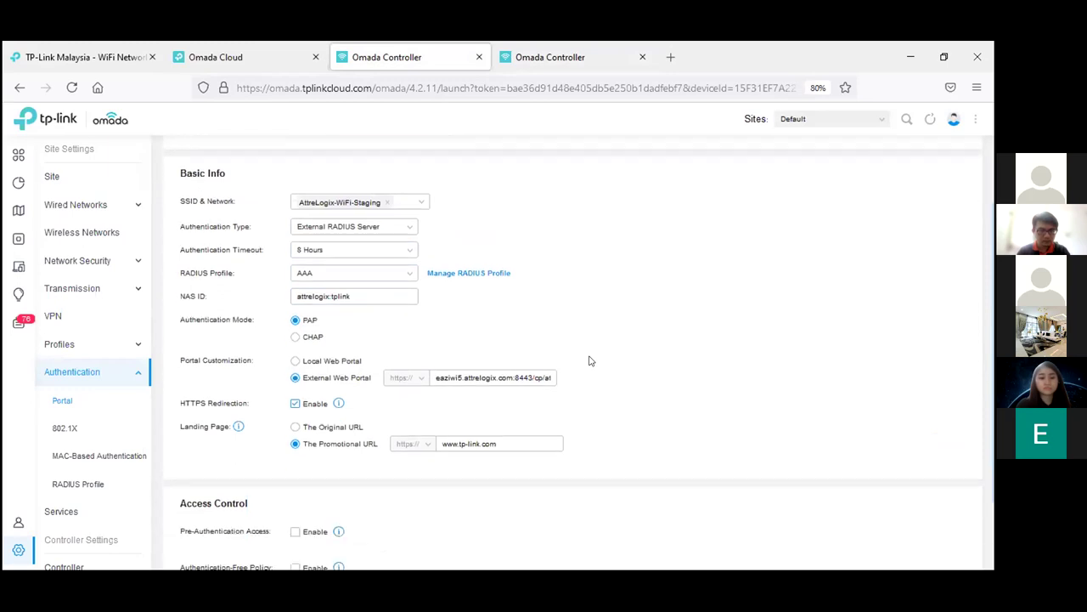
{"action": "scroll", "coordinate": [591, 361], "scroll_direction": "down", "scroll_amount": 1}
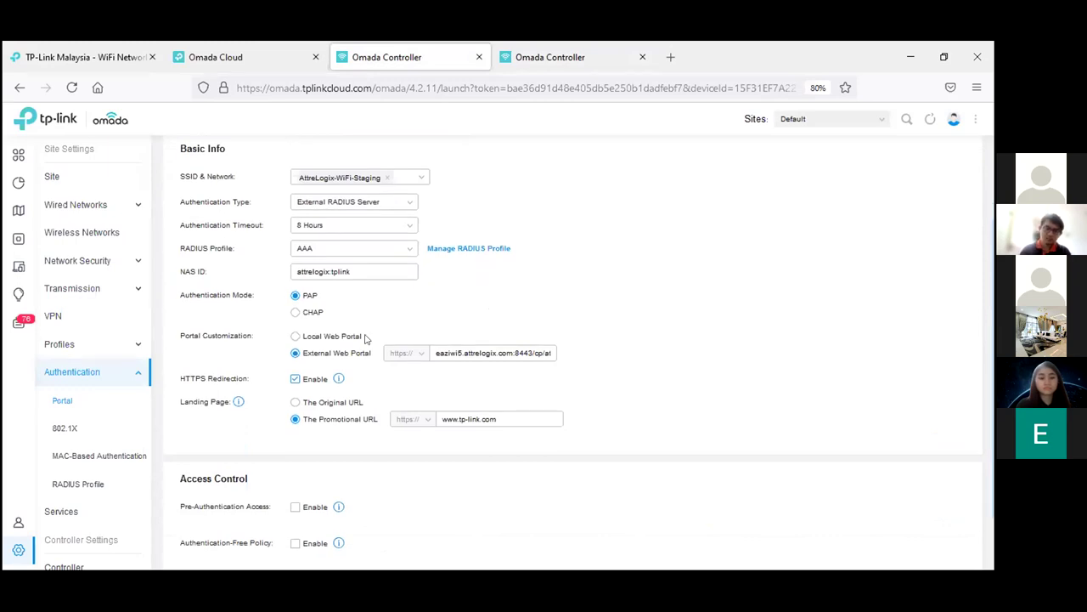
Step: Examine the External RADIUS Server portal's landing page, access control and basic settings
{"action": "scroll", "coordinate": [365, 338], "scroll_direction": "down", "scroll_amount": 1}
{"action": "scroll", "coordinate": [499, 343], "scroll_direction": "down", "scroll_amount": 1}
{"action": "left_click", "coordinate": [532, 344]}
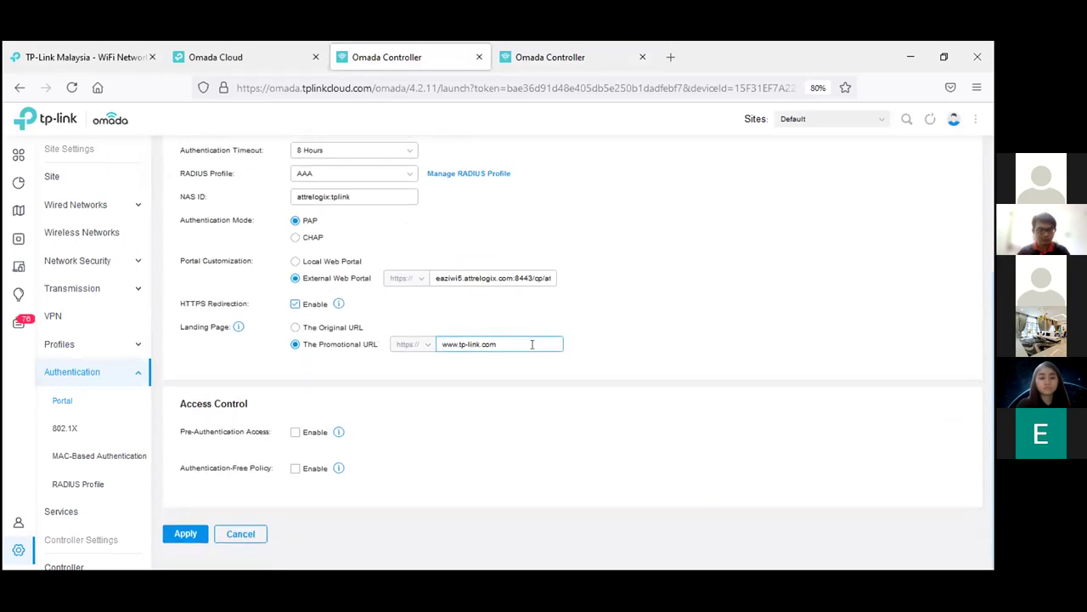
{"action": "scroll", "coordinate": [536, 348], "scroll_direction": "up", "scroll_amount": 5}
{"action": "scroll", "coordinate": [537, 355], "scroll_direction": "down", "scroll_amount": 5}
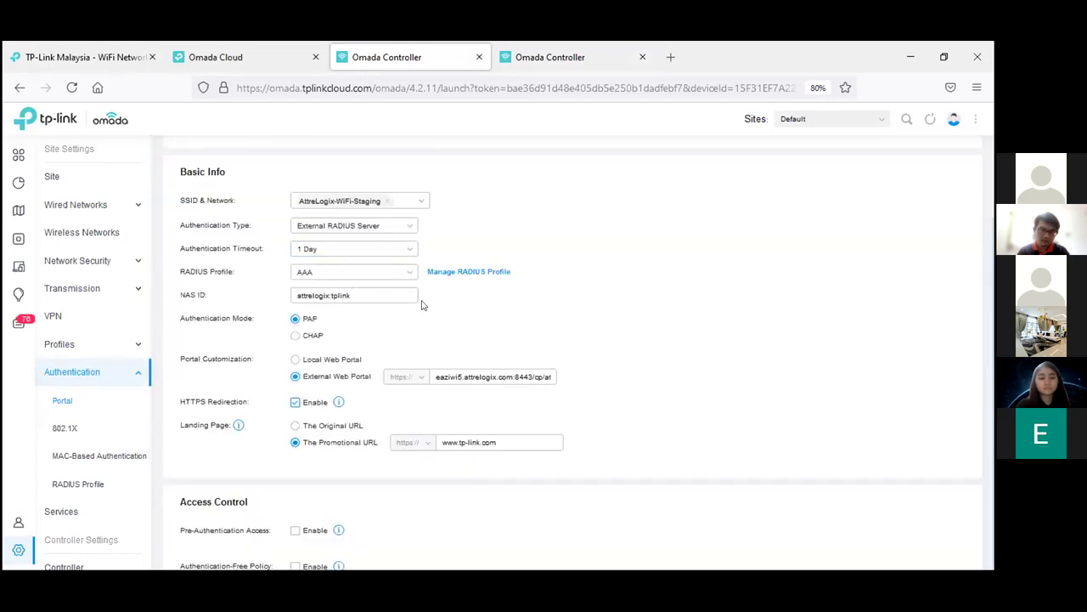
Step: Set the portal's authentication type to External Portal Server and compare the URL and IP Address options for the custom portal server
{"action": "left_click", "coordinate": [397, 225]}
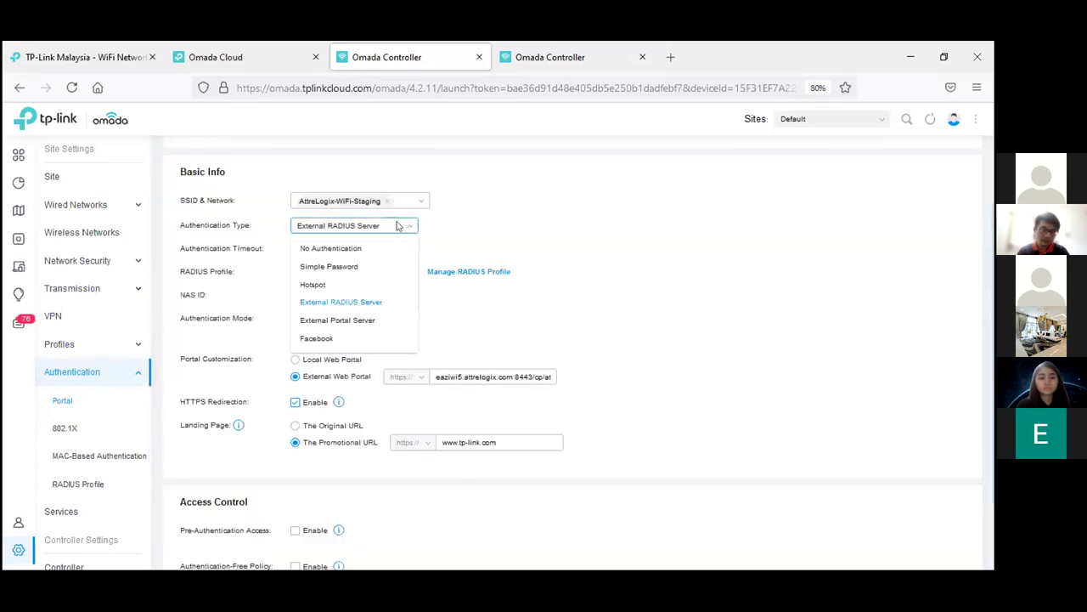
{"action": "left_click", "coordinate": [346, 320]}
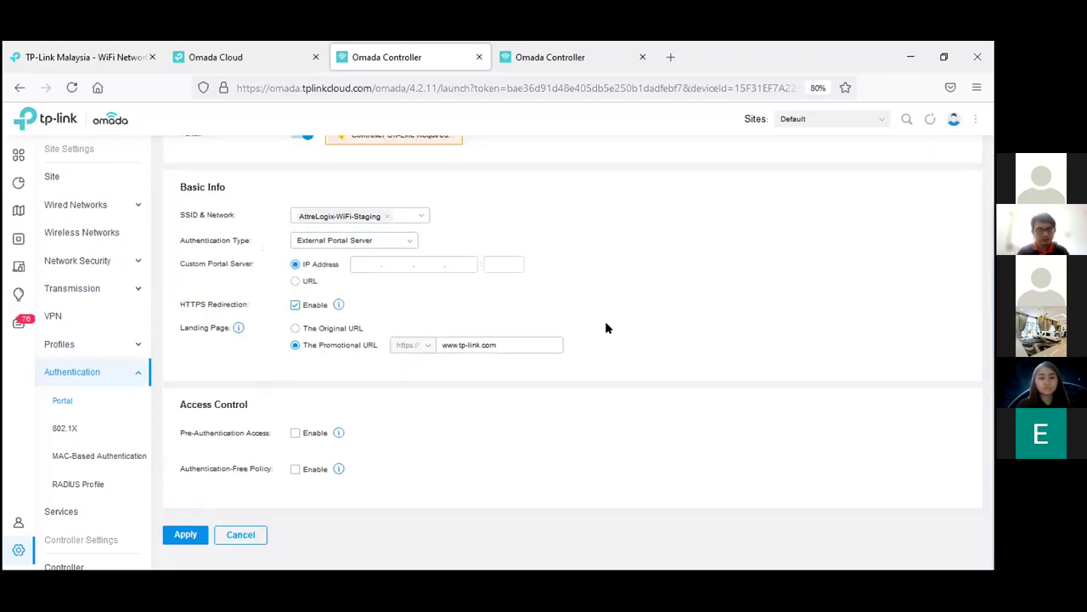
{"action": "left_click", "coordinate": [309, 281]}
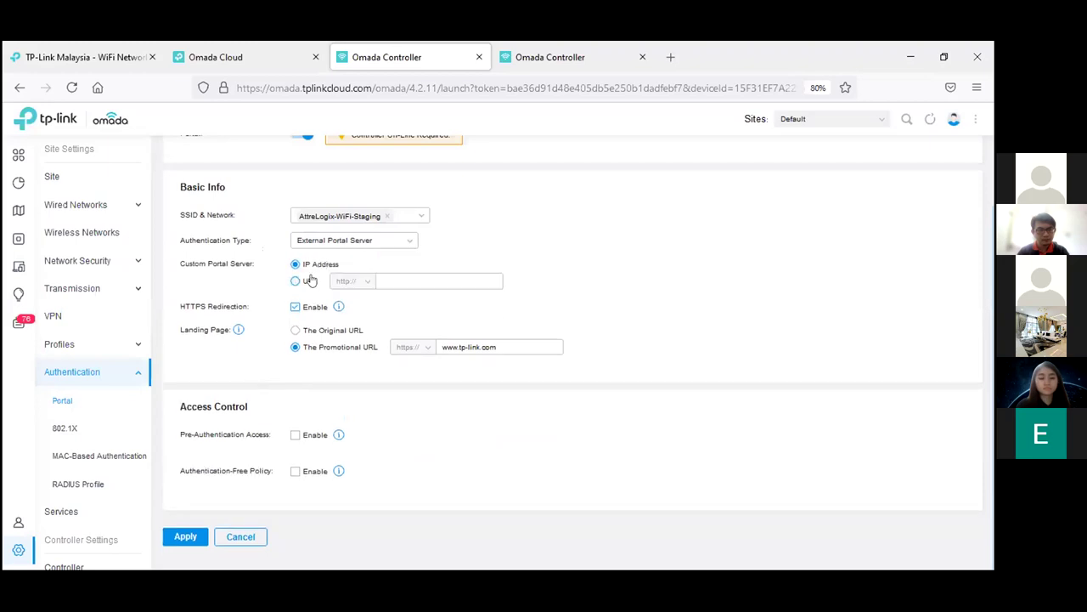
{"action": "left_click", "coordinate": [316, 266]}
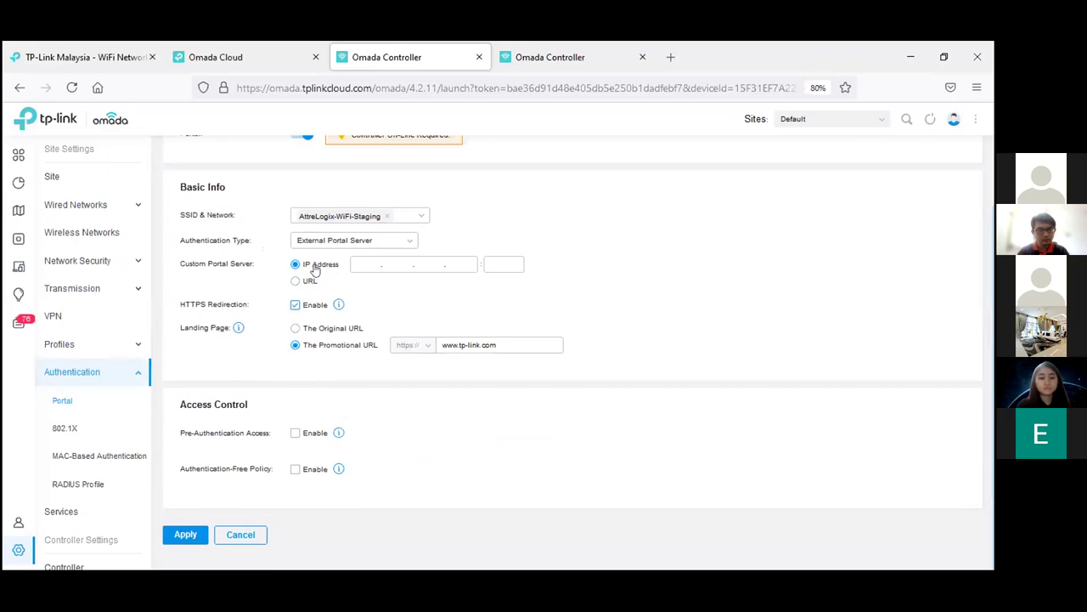
Step: Set the portal's authentication type to Facebook and examine its page configuration and portal customization settings
{"action": "left_click", "coordinate": [402, 246]}
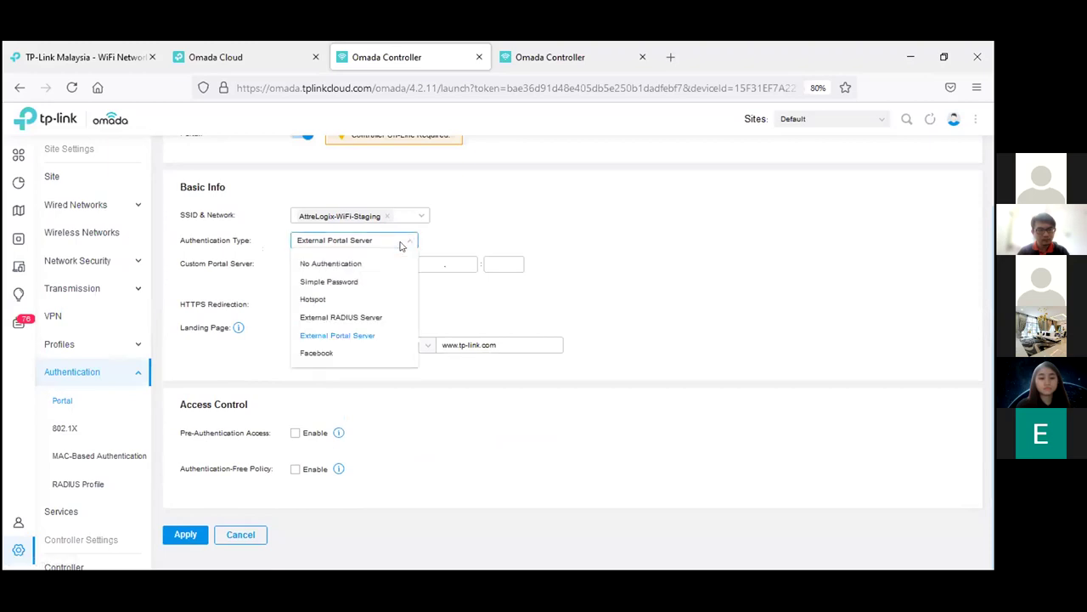
{"action": "left_click", "coordinate": [347, 353]}
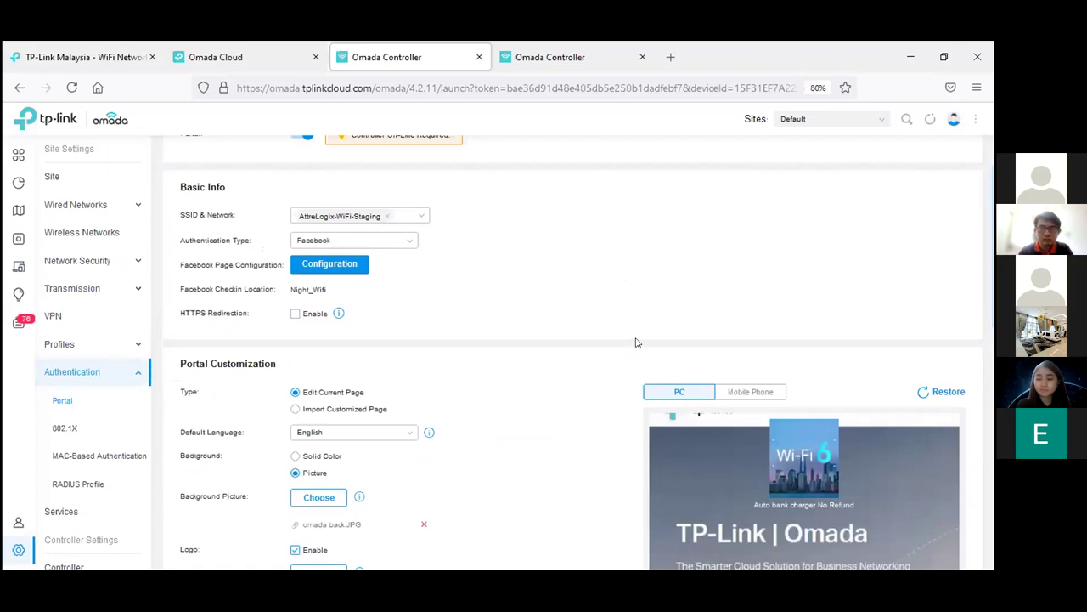
{"action": "scroll", "coordinate": [634, 344], "scroll_direction": "down", "scroll_amount": 2}
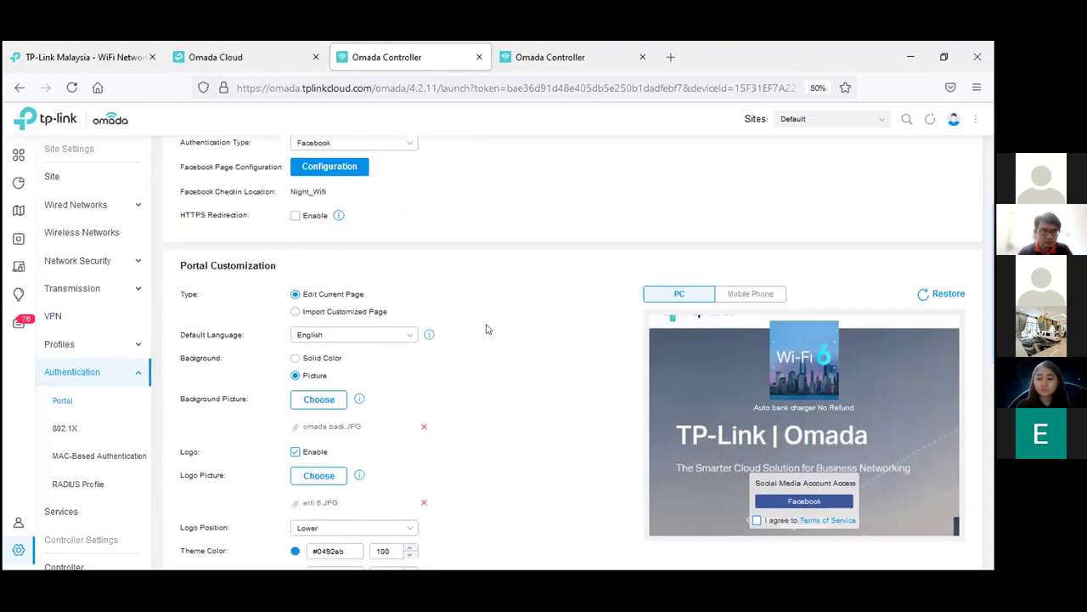
{"action": "scroll", "coordinate": [487, 329], "scroll_direction": "up", "scroll_amount": 1}
Step: Set the portal's authentication type to Hotspot and review its hotspot types, portal customization and default language choices
{"action": "left_click", "coordinate": [368, 219]}
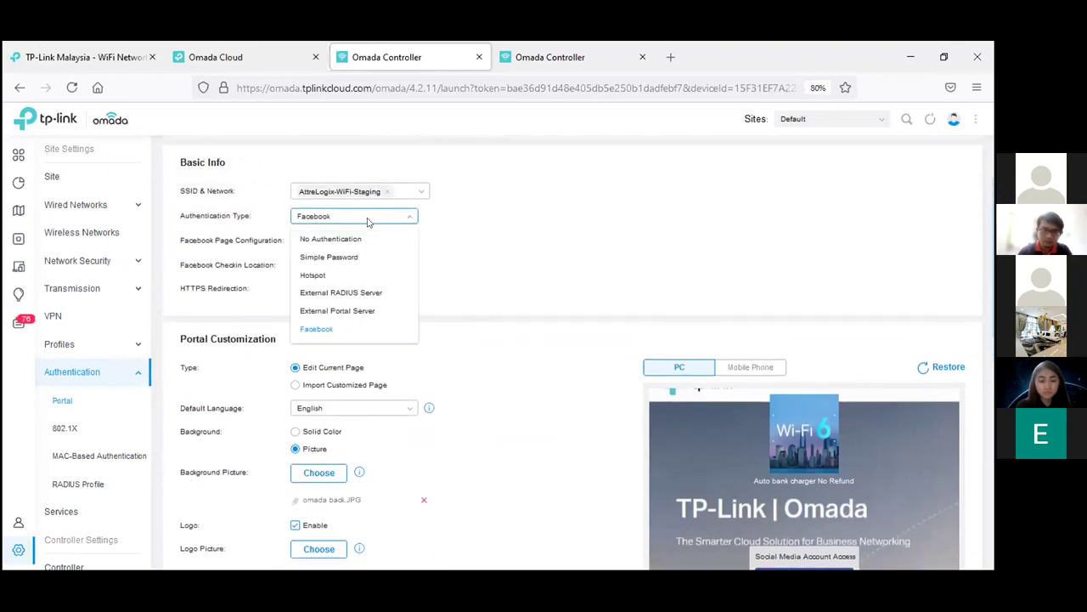
{"action": "left_click", "coordinate": [313, 276]}
{"action": "scroll", "coordinate": [666, 260], "scroll_direction": "down", "scroll_amount": 1}
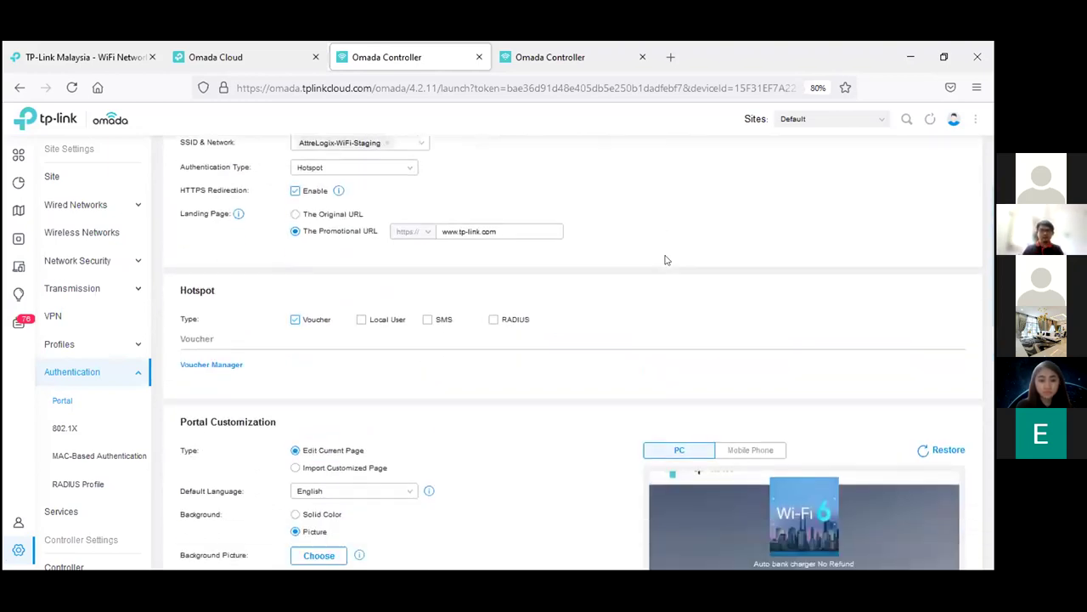
{"action": "scroll", "coordinate": [666, 260], "scroll_direction": "down", "scroll_amount": 4}
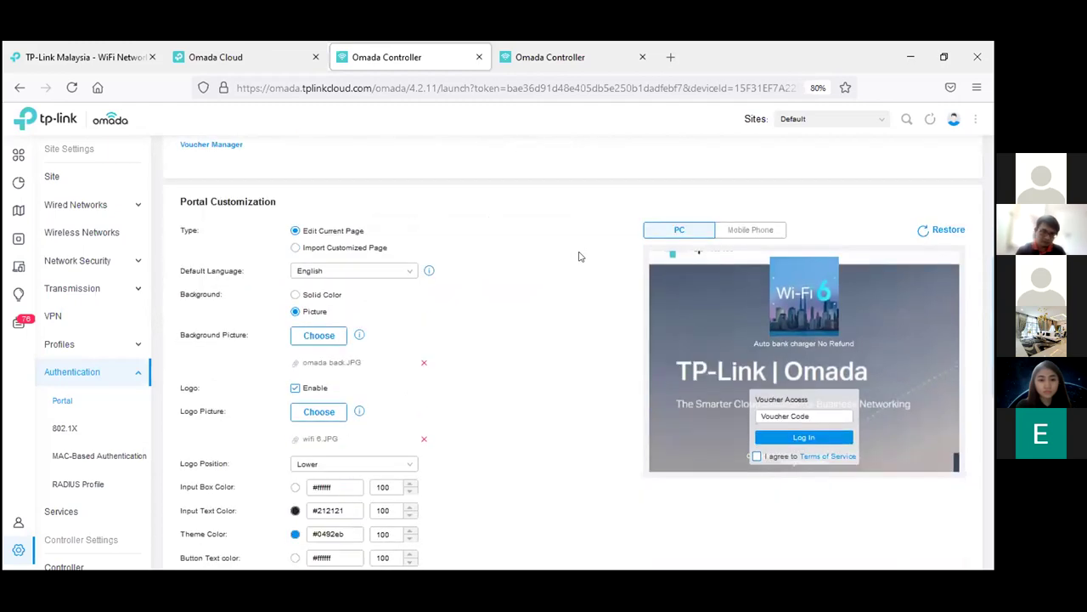
{"action": "scroll", "coordinate": [580, 256], "scroll_direction": "down", "scroll_amount": 1}
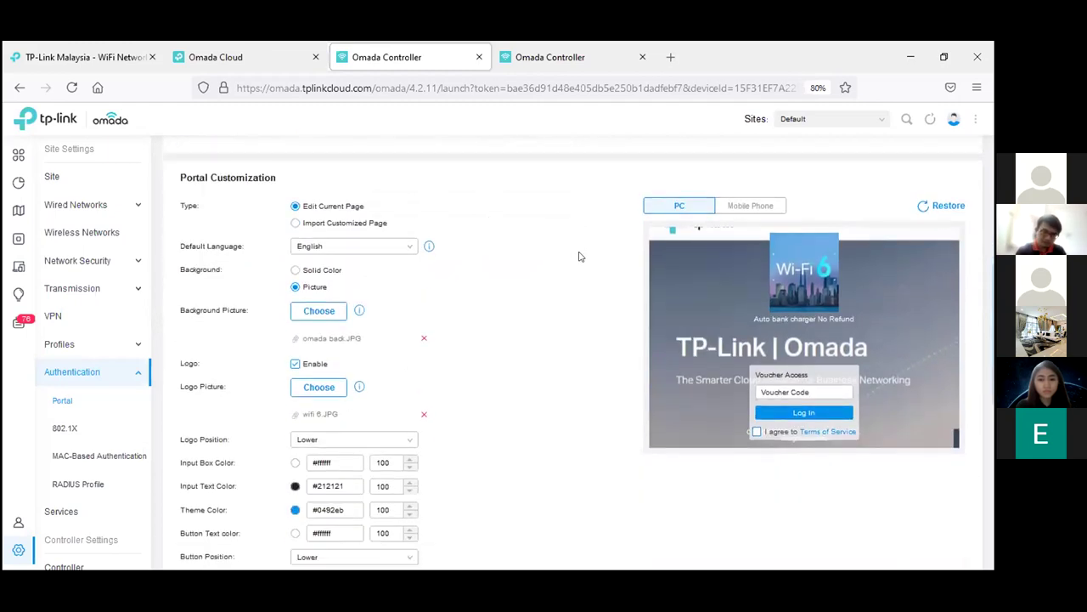
{"action": "scroll", "coordinate": [404, 201], "scroll_direction": "down", "scroll_amount": 1}
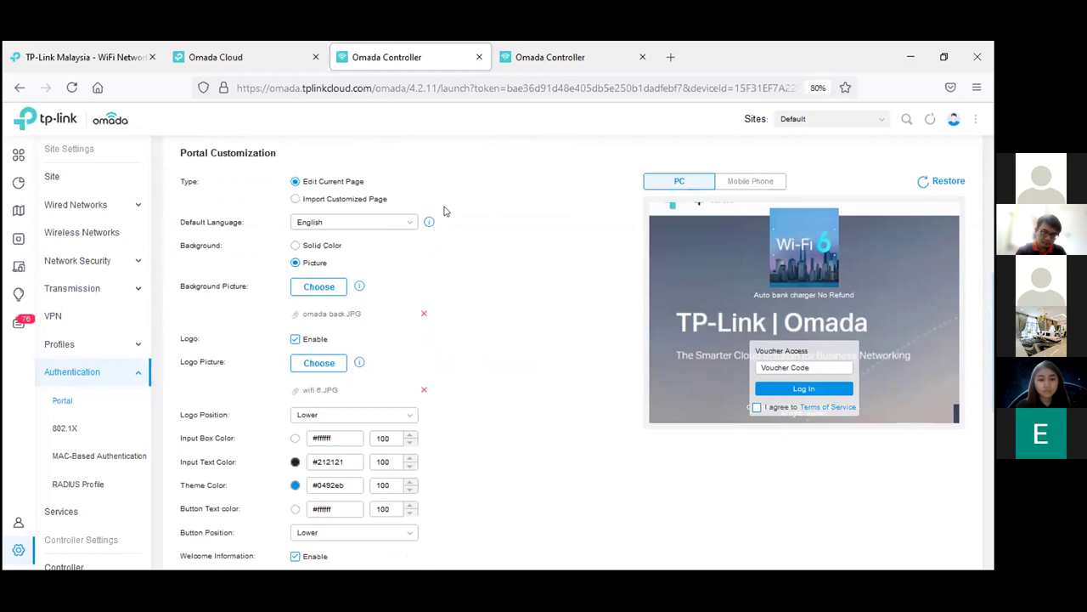
{"action": "left_click", "coordinate": [408, 223]}
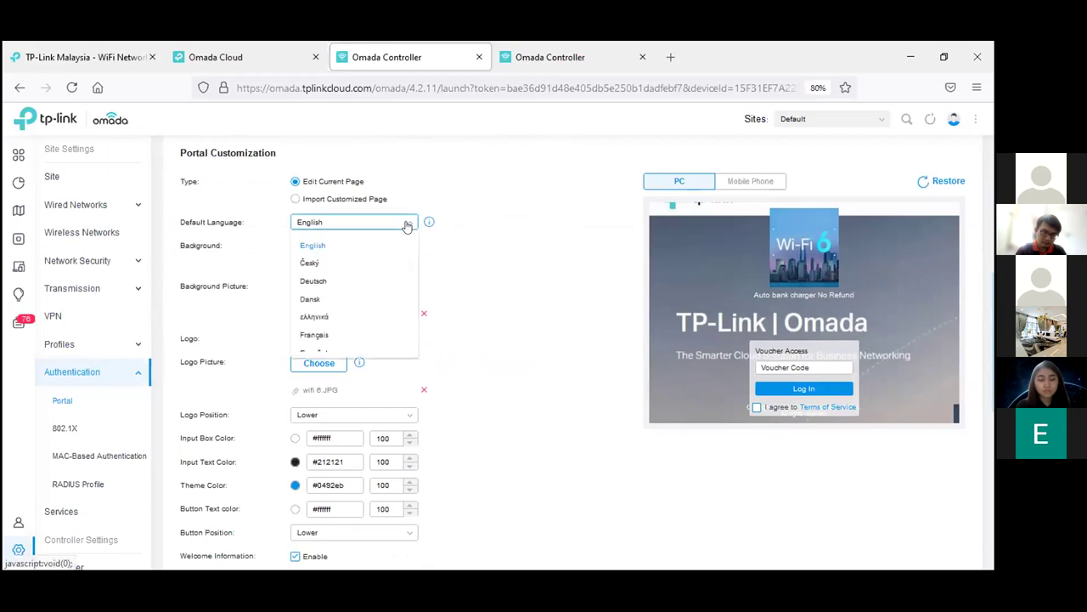
{"action": "left_click", "coordinate": [468, 292]}
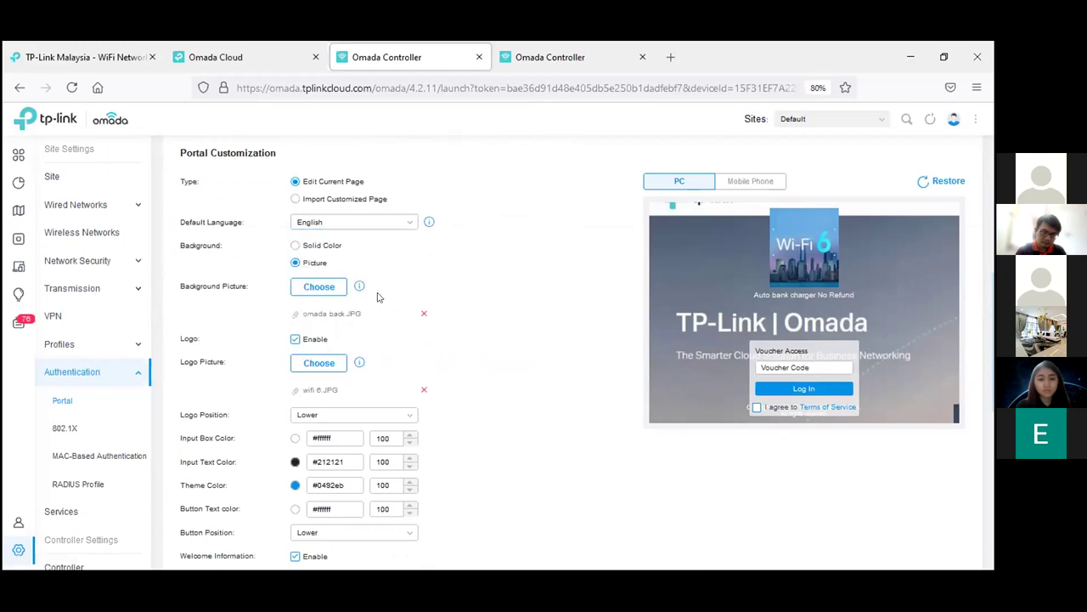
Step: Use Capture.JPG as the portal's background picture and adjust its crop area in the PC and mobile phone previews
{"action": "left_click", "coordinate": [319, 290]}
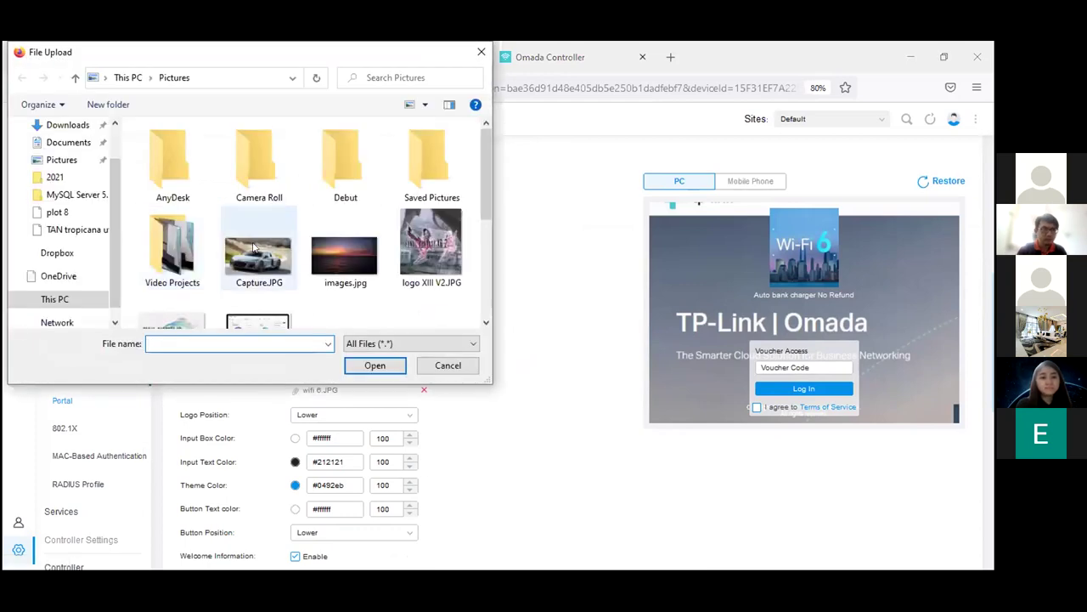
{"action": "left_click", "coordinate": [254, 246]}
{"action": "double_click", "coordinate": [253, 246]}
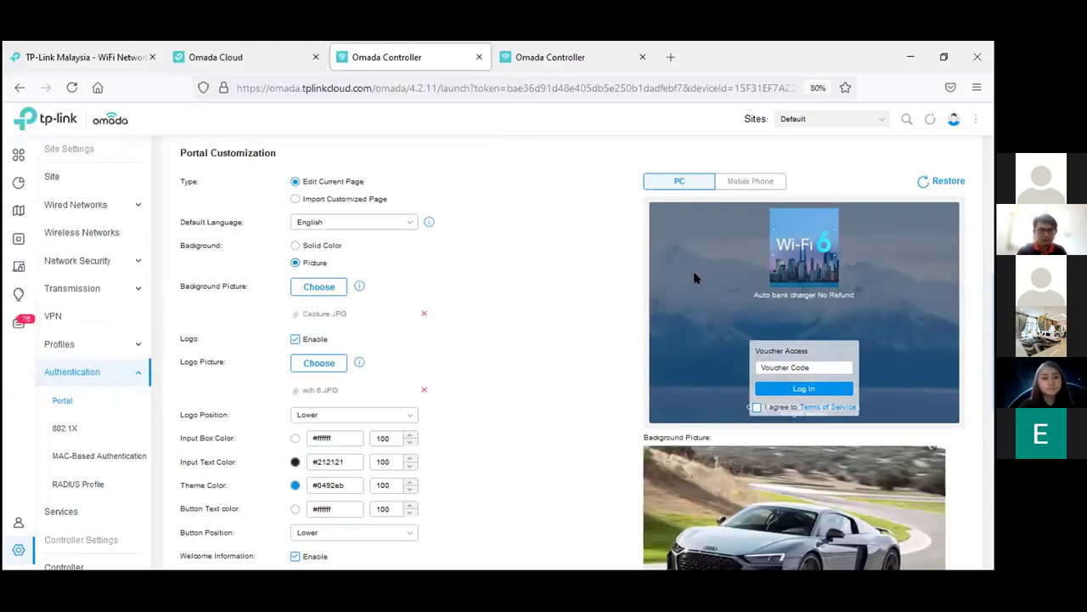
{"action": "left_click_drag", "start_coordinate": [697, 501], "coordinate": [712, 494]}
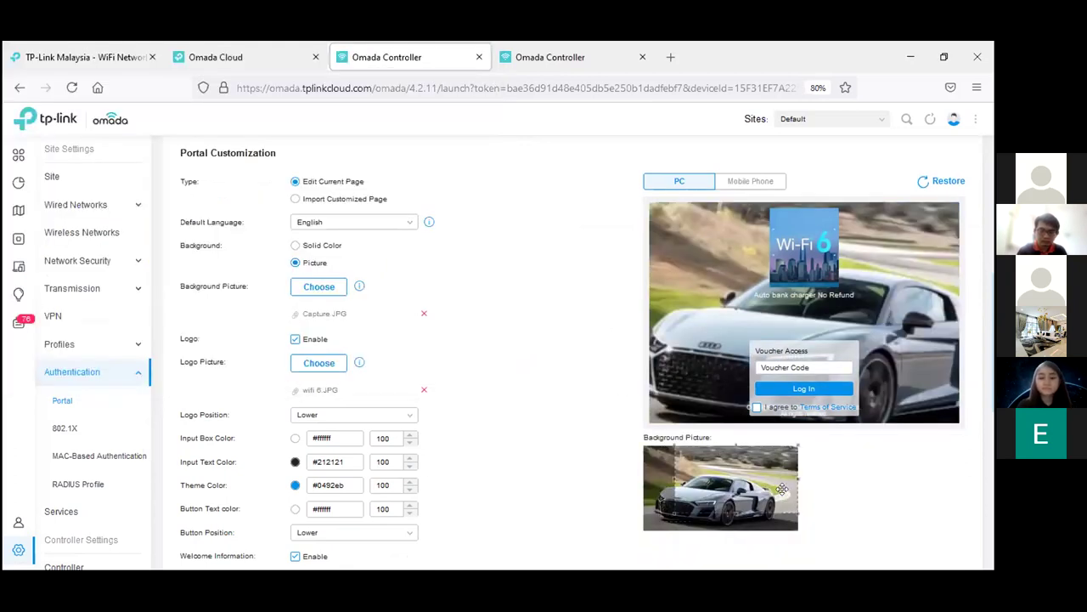
{"action": "left_click", "coordinate": [744, 185]}
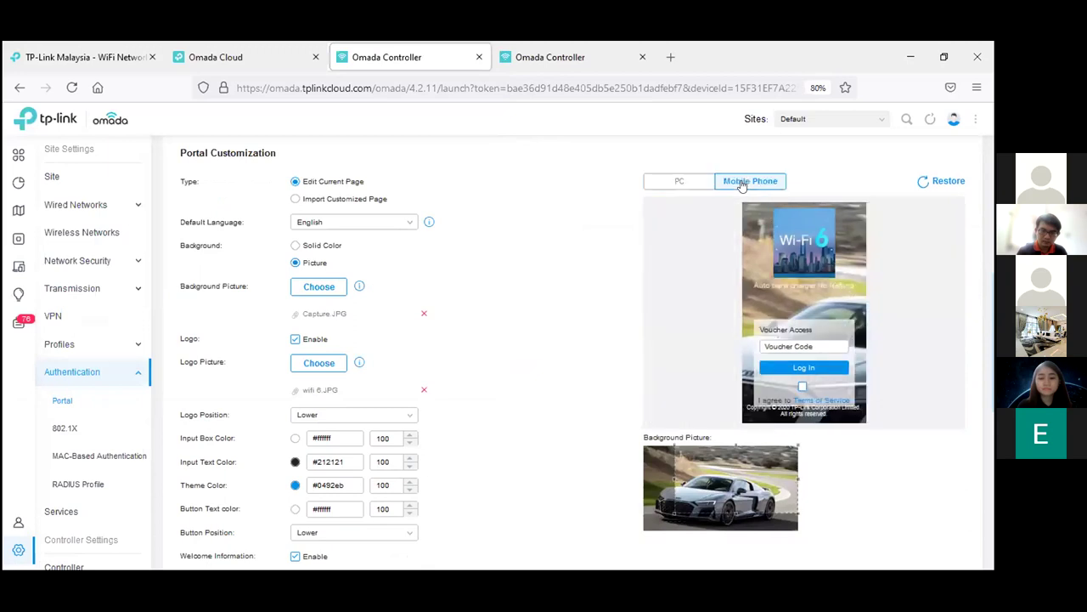
{"action": "left_click_drag", "start_coordinate": [763, 505], "coordinate": [711, 504]}
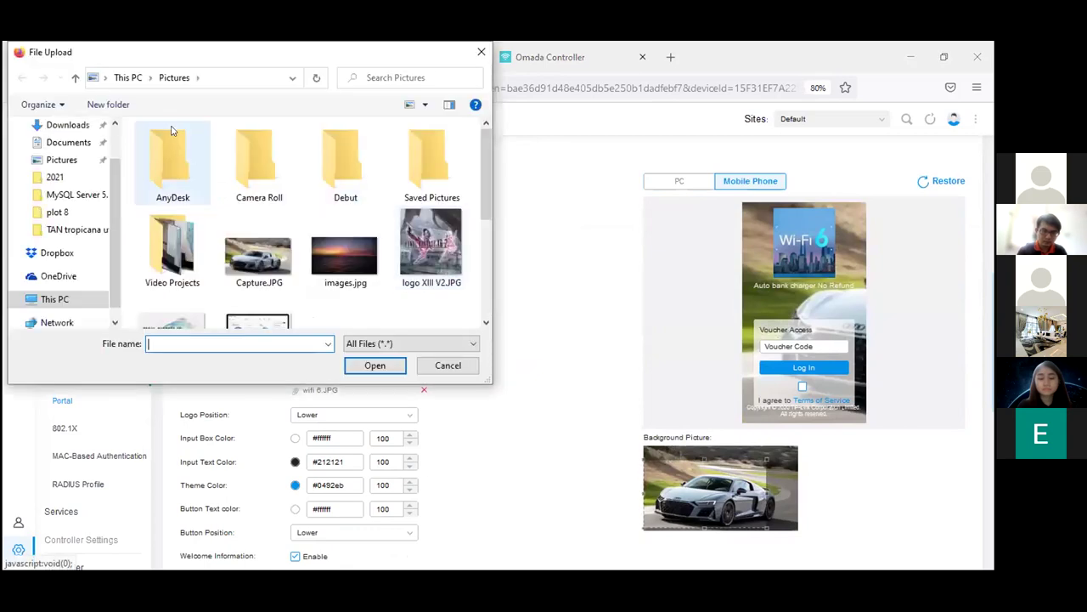
Step: Use omada 2.JPG as the portal's logo picture and preview the login page in the PC layout
{"action": "scroll", "coordinate": [334, 271], "scroll_direction": "down", "scroll_amount": 5}
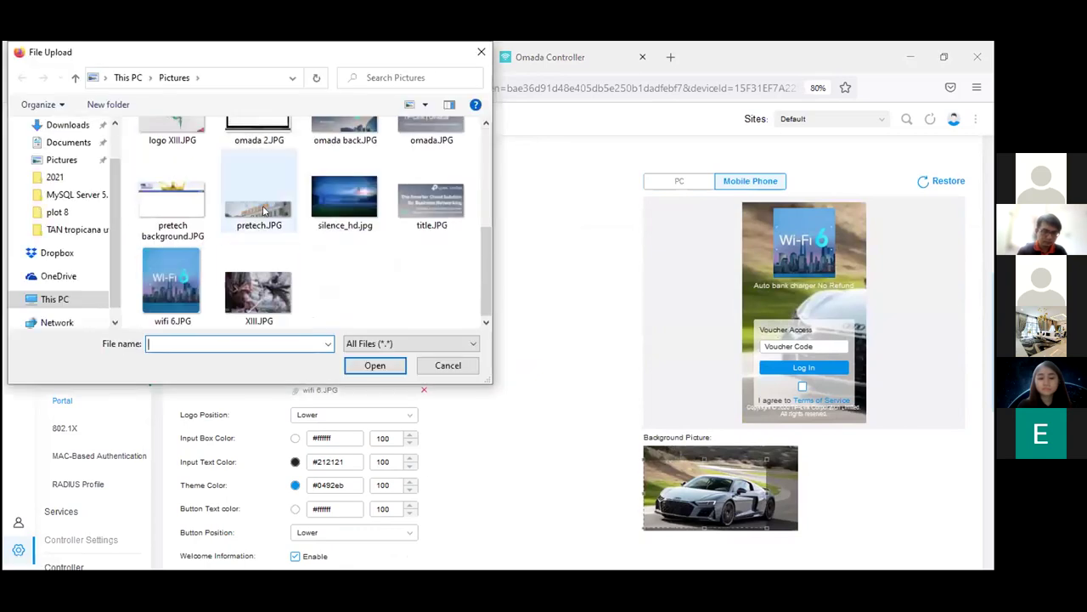
{"action": "scroll", "coordinate": [264, 199], "scroll_direction": "up", "scroll_amount": 1}
{"action": "left_click", "coordinate": [266, 176]}
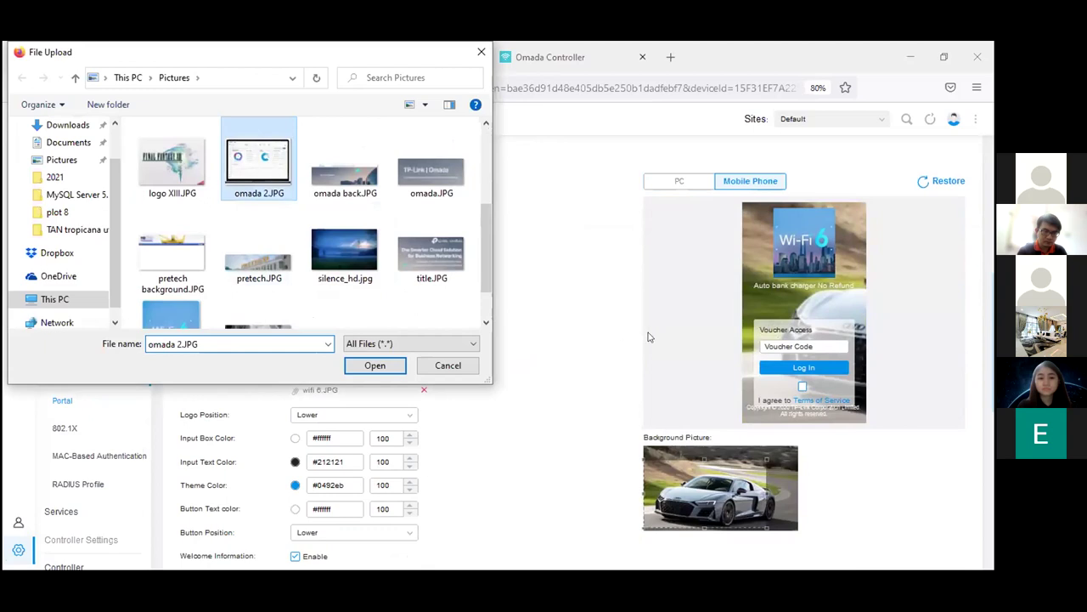
{"action": "key", "text": "Return"}
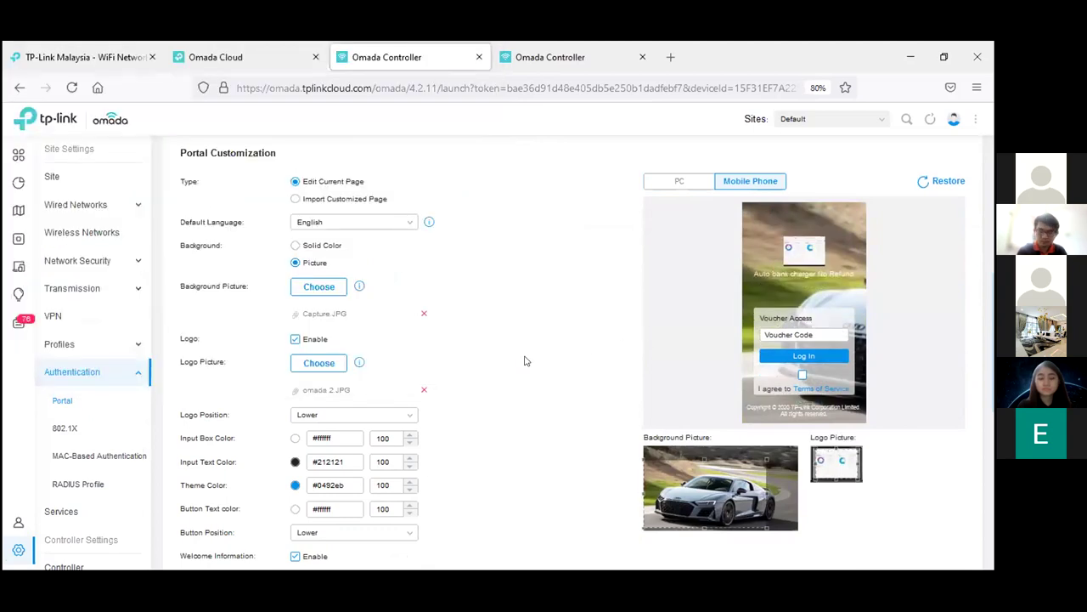
{"action": "left_click", "coordinate": [681, 181]}
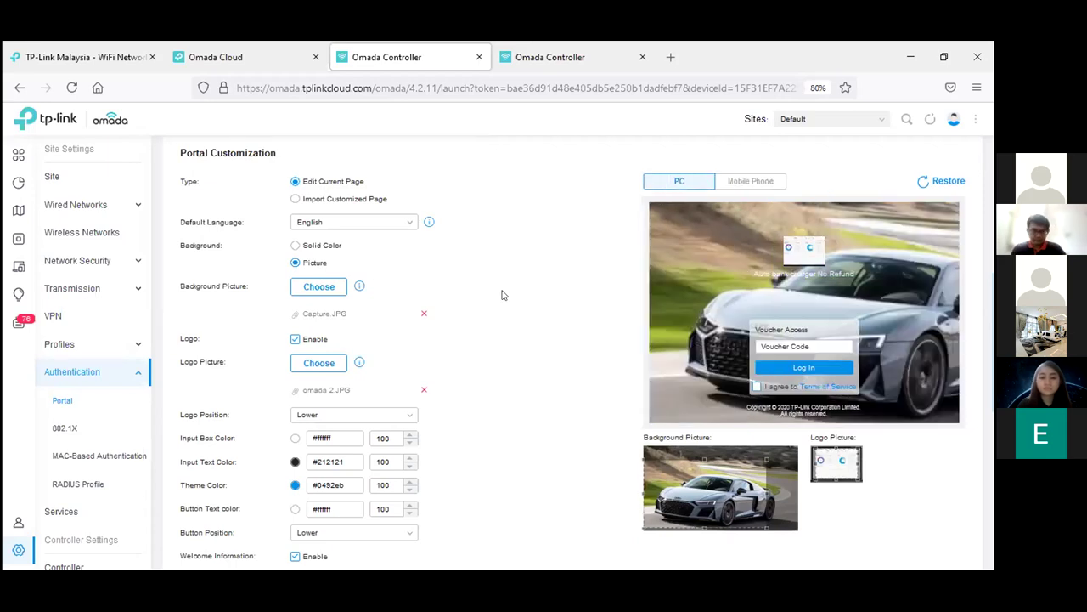
Step: Examine the portal's color, welcome information, terms of service, copyright and access control settings, and the expanded advertisement options with their picture requirements
{"action": "scroll", "coordinate": [502, 295], "scroll_direction": "down", "scroll_amount": 2}
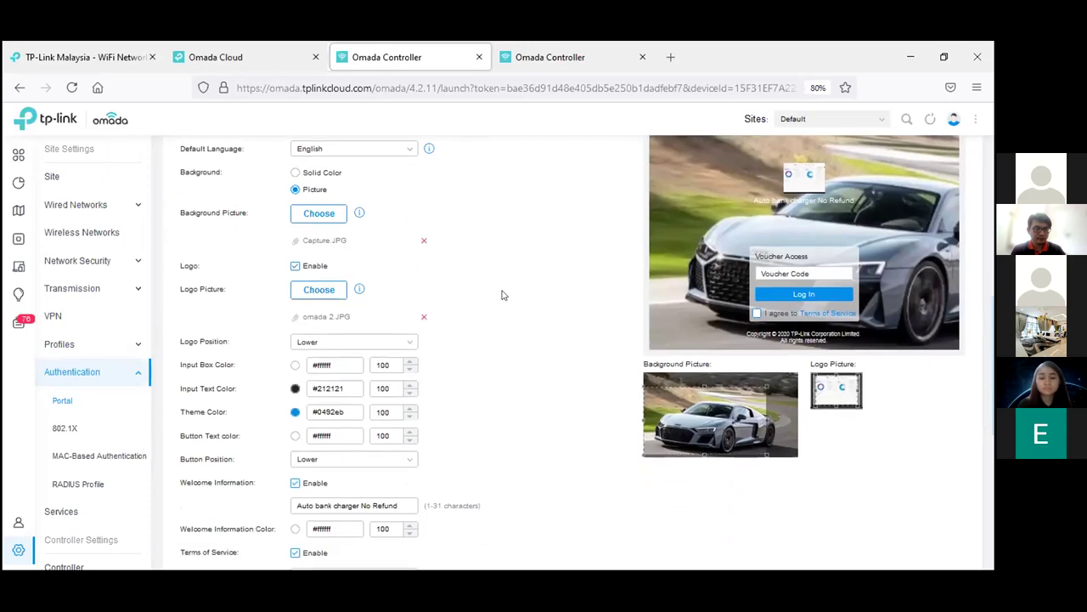
{"action": "scroll", "coordinate": [502, 294], "scroll_direction": "down", "scroll_amount": 2}
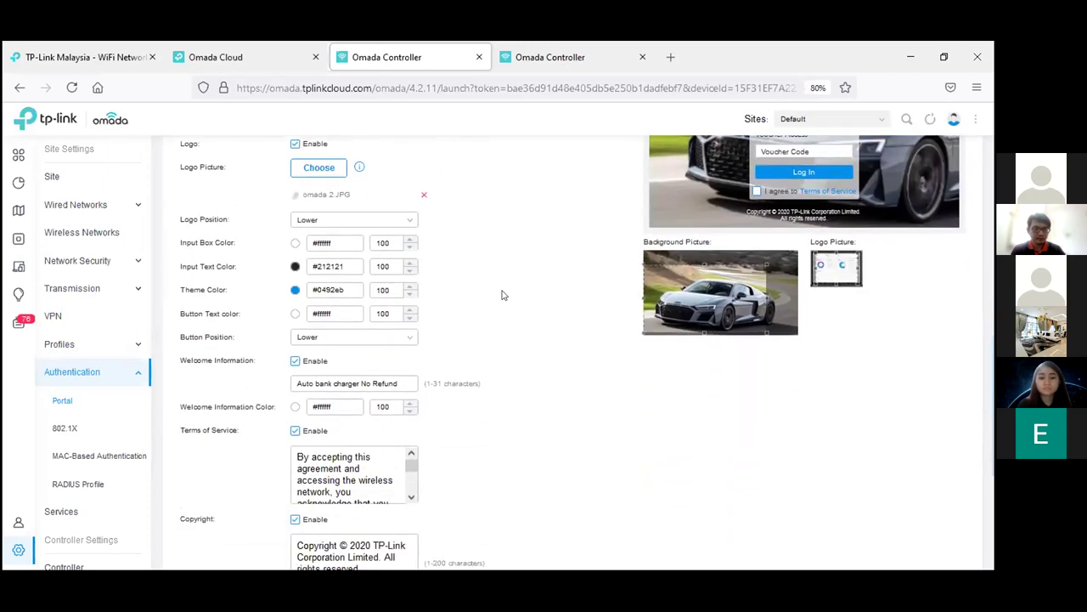
{"action": "scroll", "coordinate": [502, 294], "scroll_direction": "down", "scroll_amount": 3}
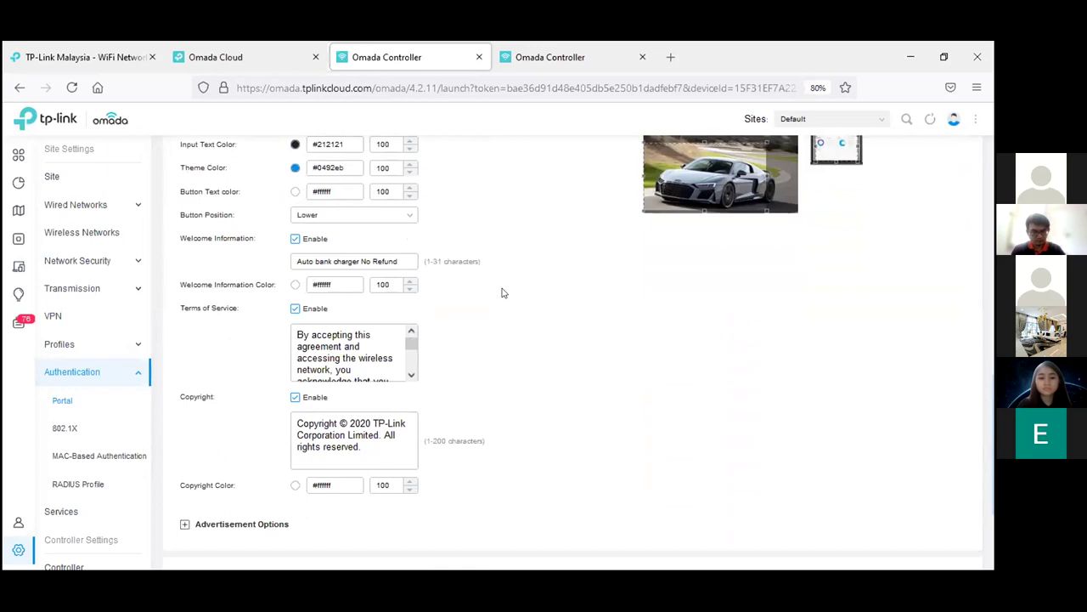
{"action": "scroll", "coordinate": [502, 293], "scroll_direction": "down", "scroll_amount": 2}
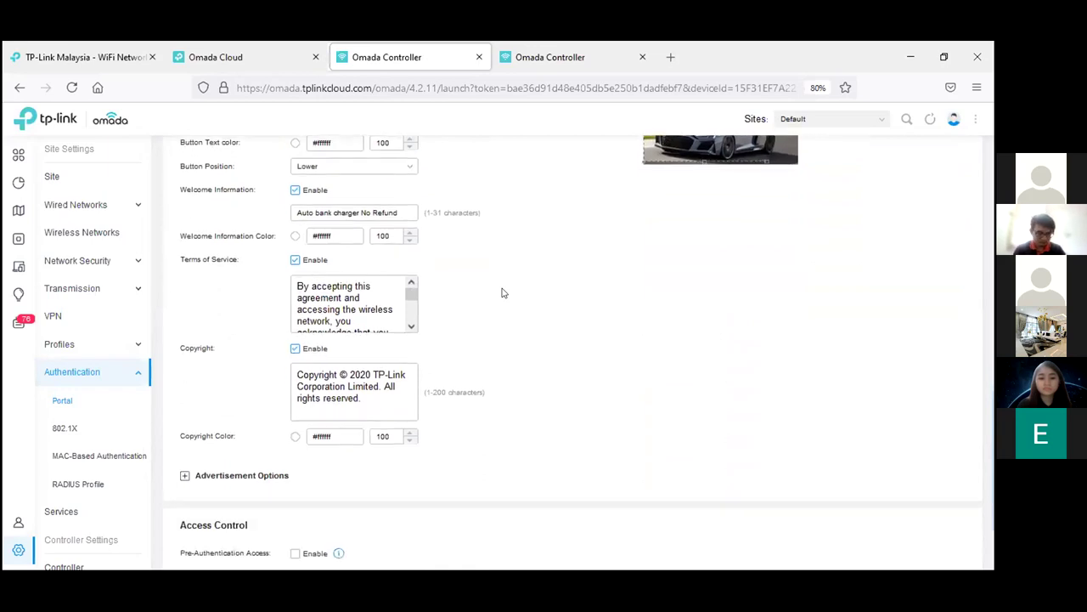
{"action": "scroll", "coordinate": [502, 293], "scroll_direction": "down", "scroll_amount": 1}
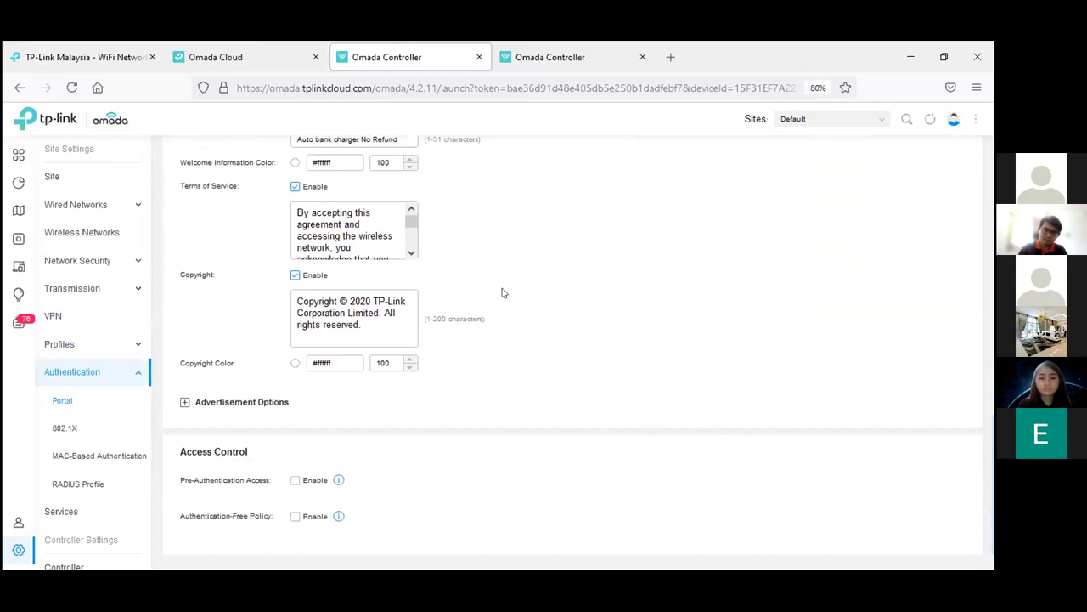
{"action": "scroll", "coordinate": [502, 293], "scroll_direction": "down", "scroll_amount": 1}
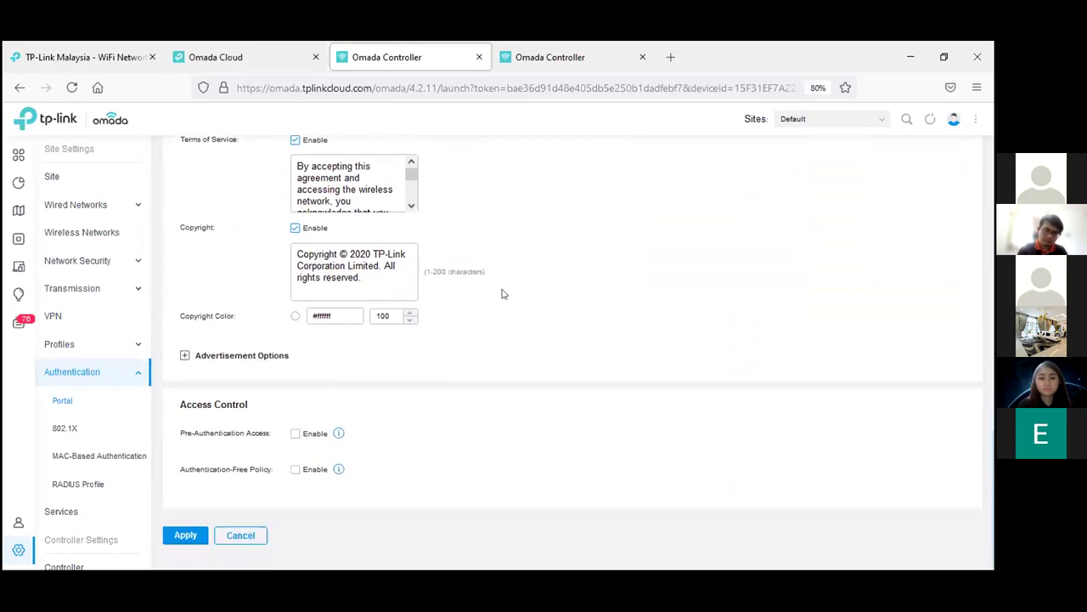
{"action": "left_click", "coordinate": [281, 355]}
{"action": "scroll", "coordinate": [648, 338], "scroll_direction": "down", "scroll_amount": 3}
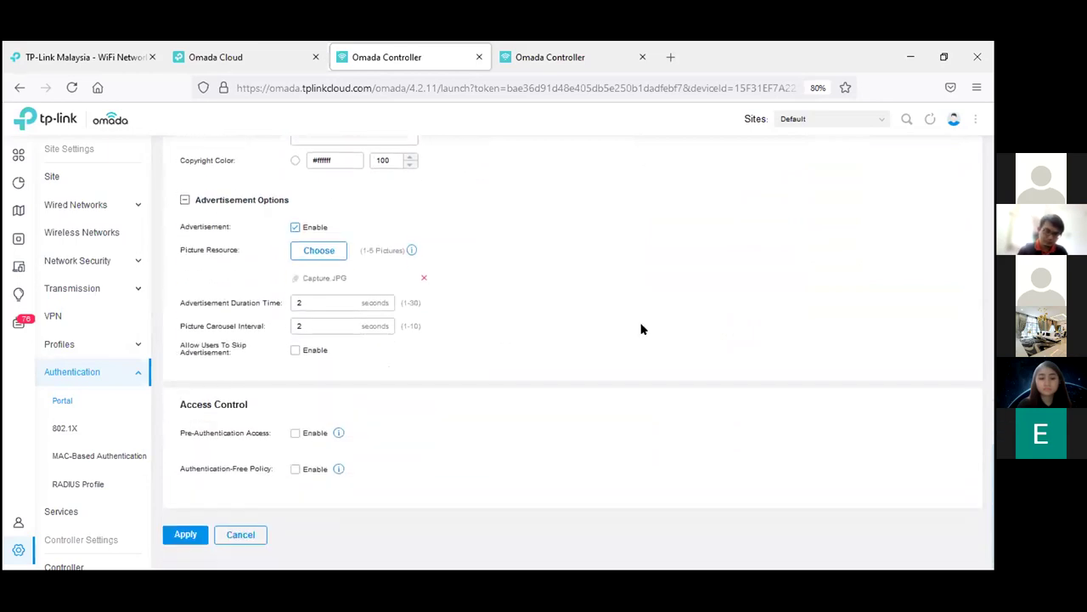
{"action": "mouse_move", "coordinate": [406, 255]}
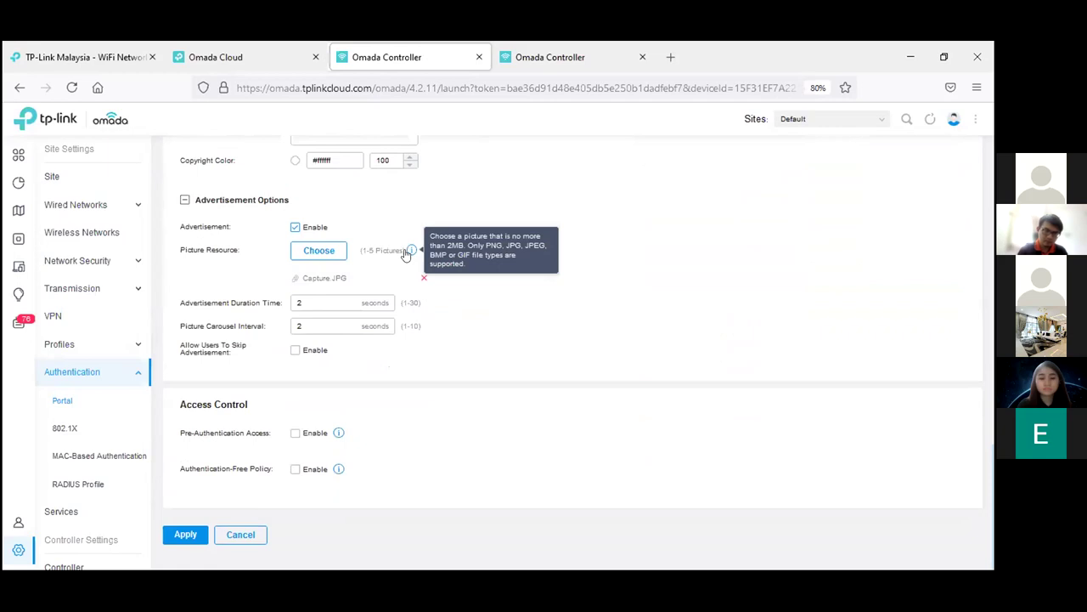
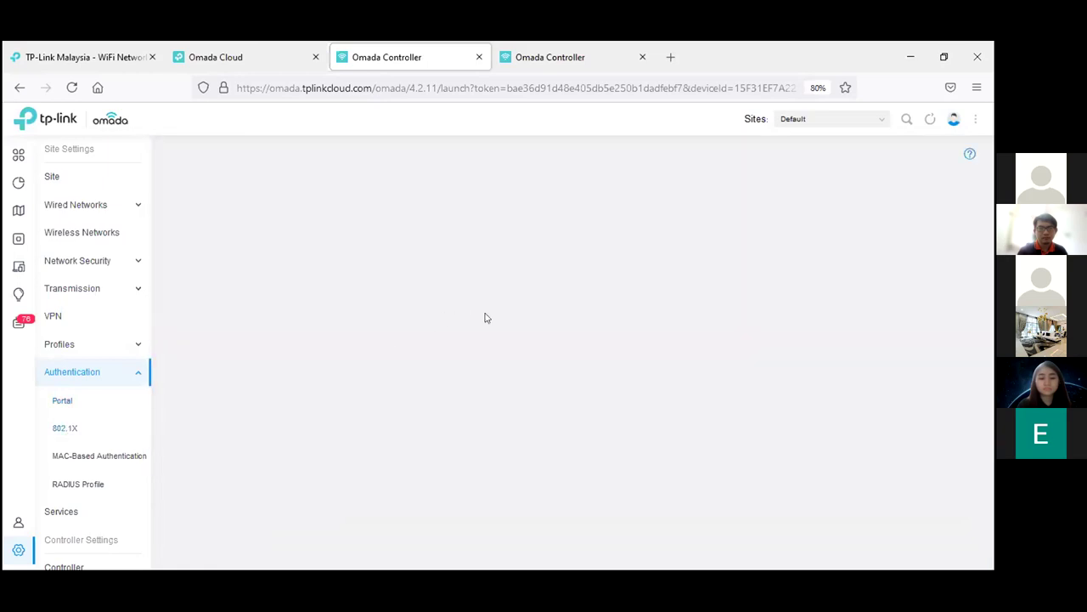
Step: Switch on 802.1X and review its RADIUS profile, authentication protocol, authentication type, MAB and port options without applying
{"action": "left_click", "coordinate": [318, 219]}
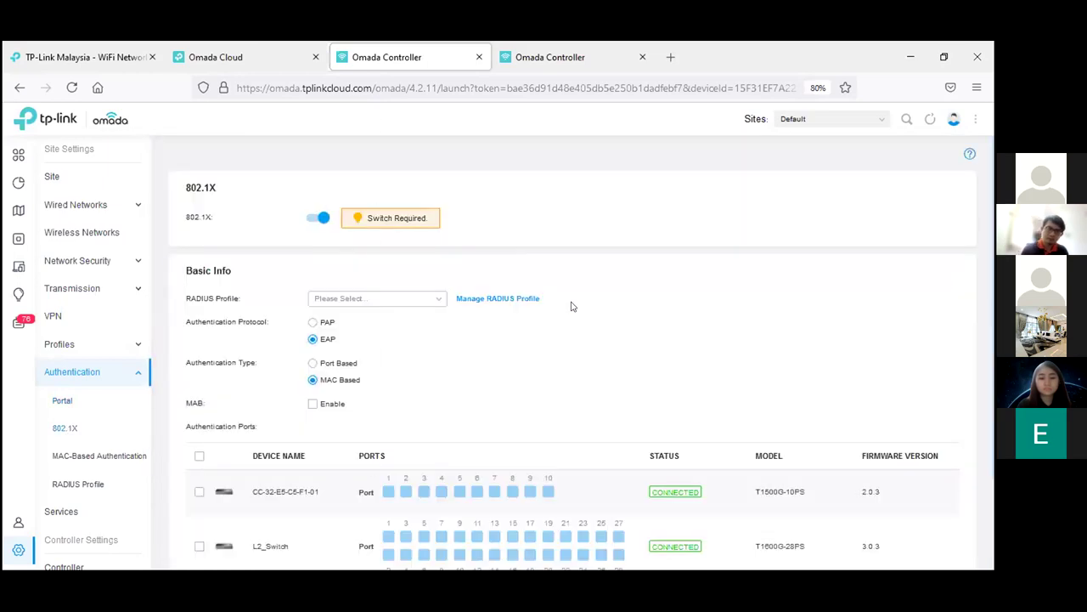
{"action": "scroll", "coordinate": [629, 315], "scroll_direction": "down", "scroll_amount": 2}
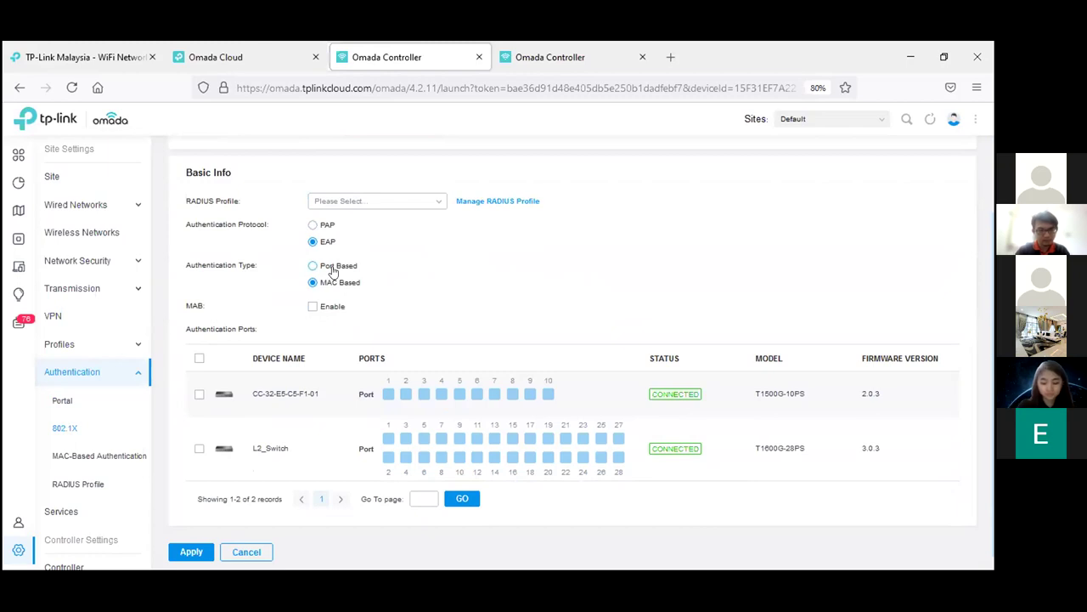
{"action": "scroll", "coordinate": [333, 272], "scroll_direction": "down", "scroll_amount": 1}
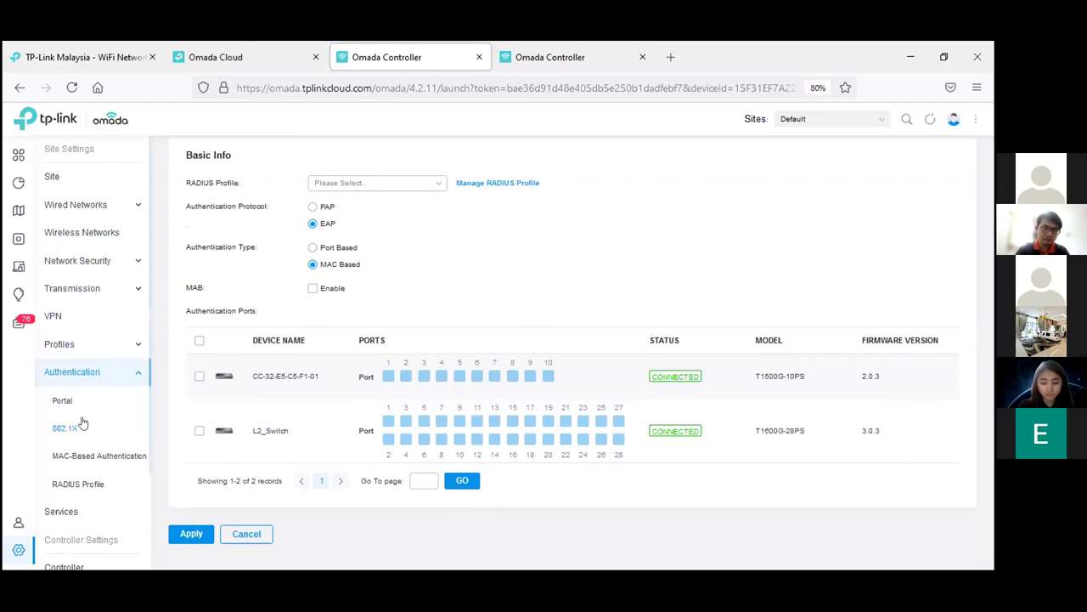
Step: Switch on MAC-Based Authentication without saving and review its SSID, RADIUS profile, MAC address format and empty password options
{"action": "left_click", "coordinate": [71, 459]}
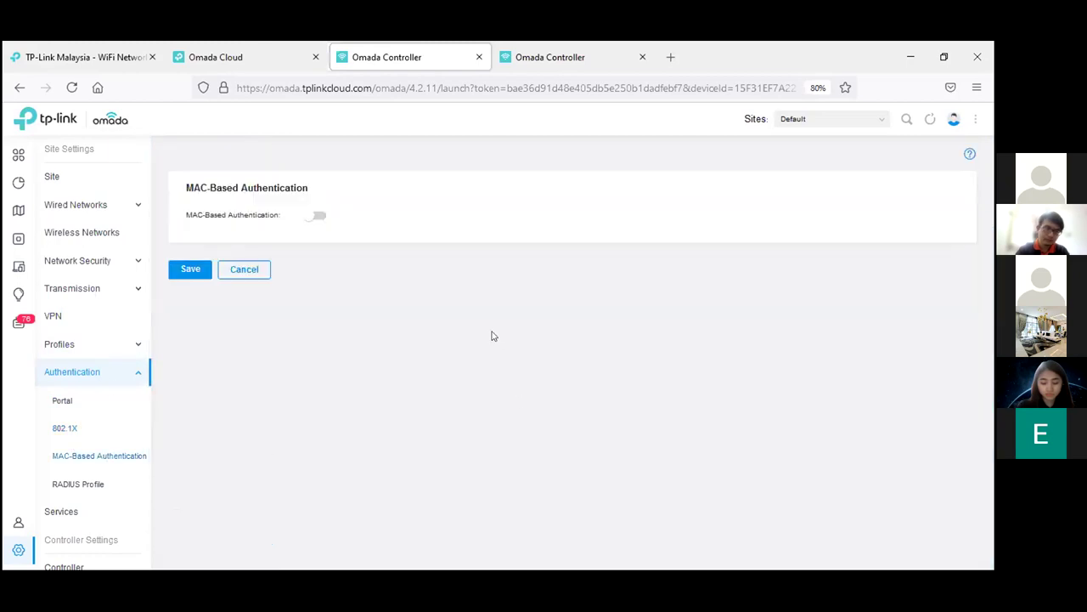
{"action": "left_click", "coordinate": [316, 214]}
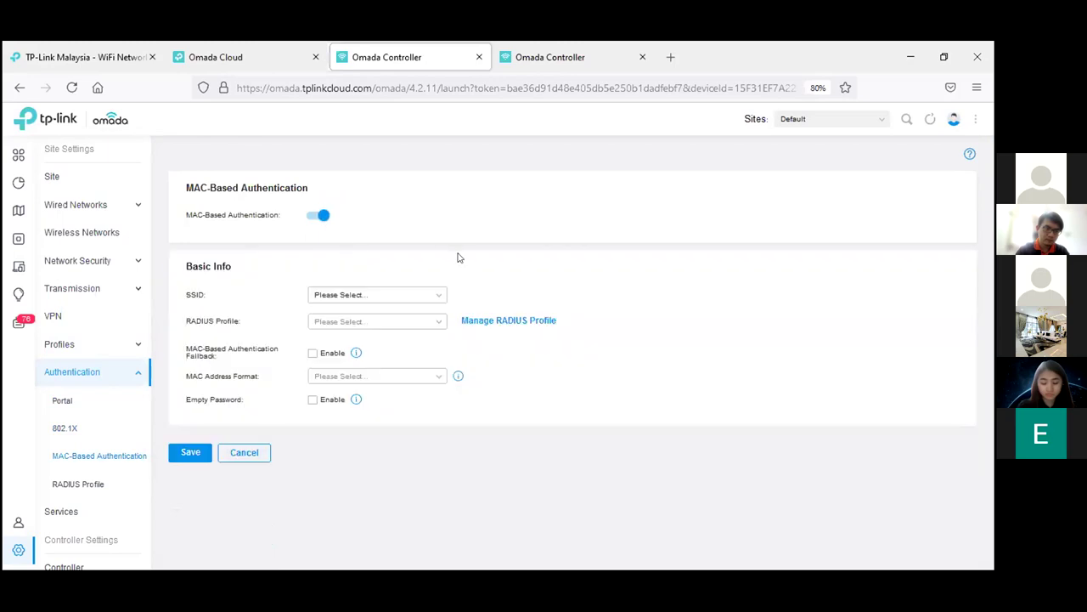
{"action": "left_click", "coordinate": [441, 294]}
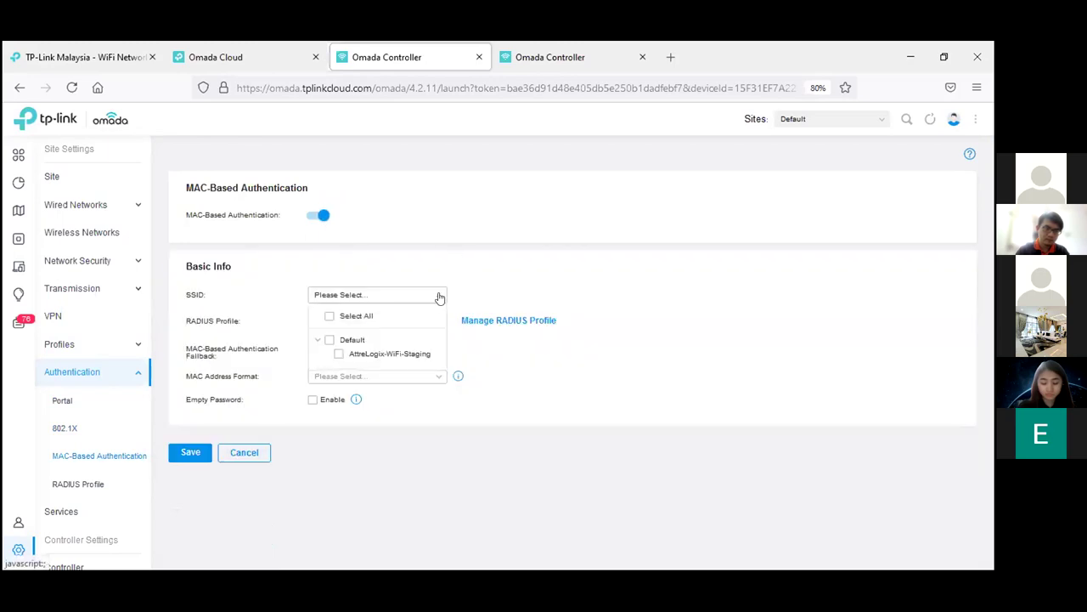
{"action": "left_click", "coordinate": [442, 295]}
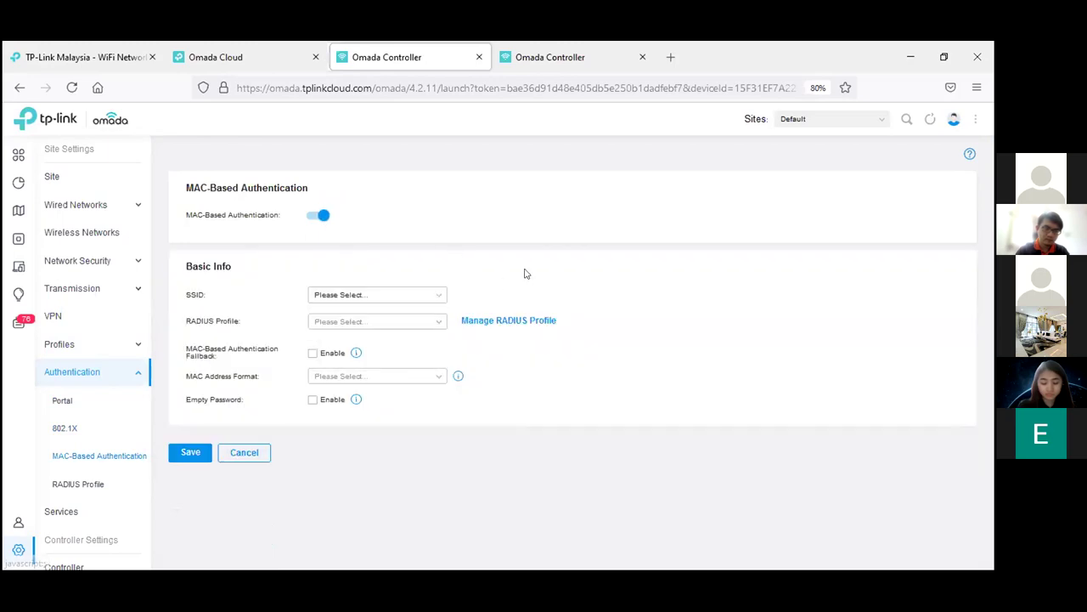
{"action": "left_click", "coordinate": [437, 324]}
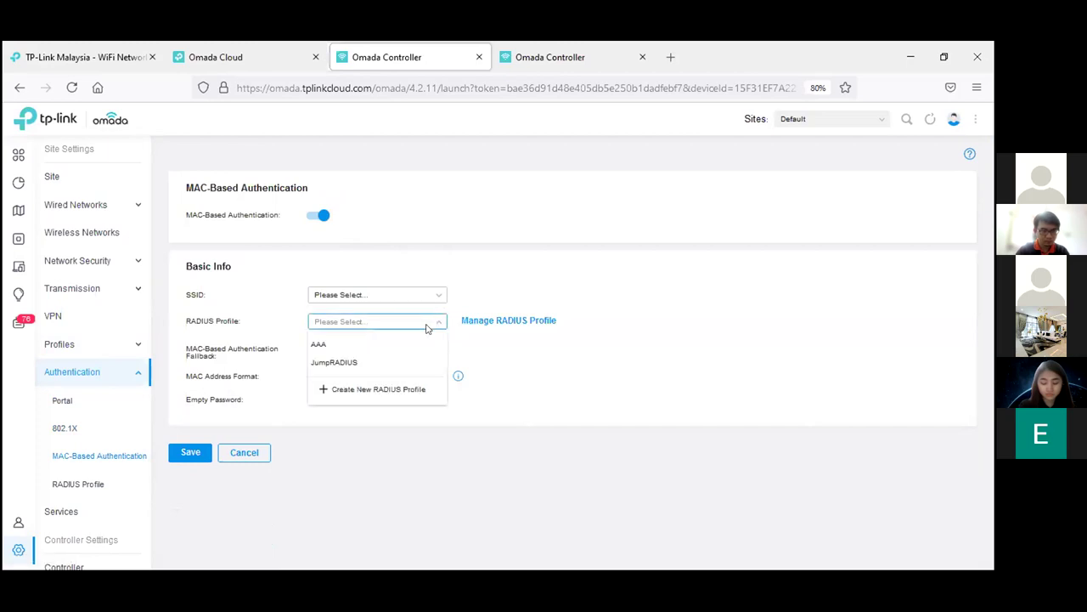
{"action": "left_click", "coordinate": [427, 328]}
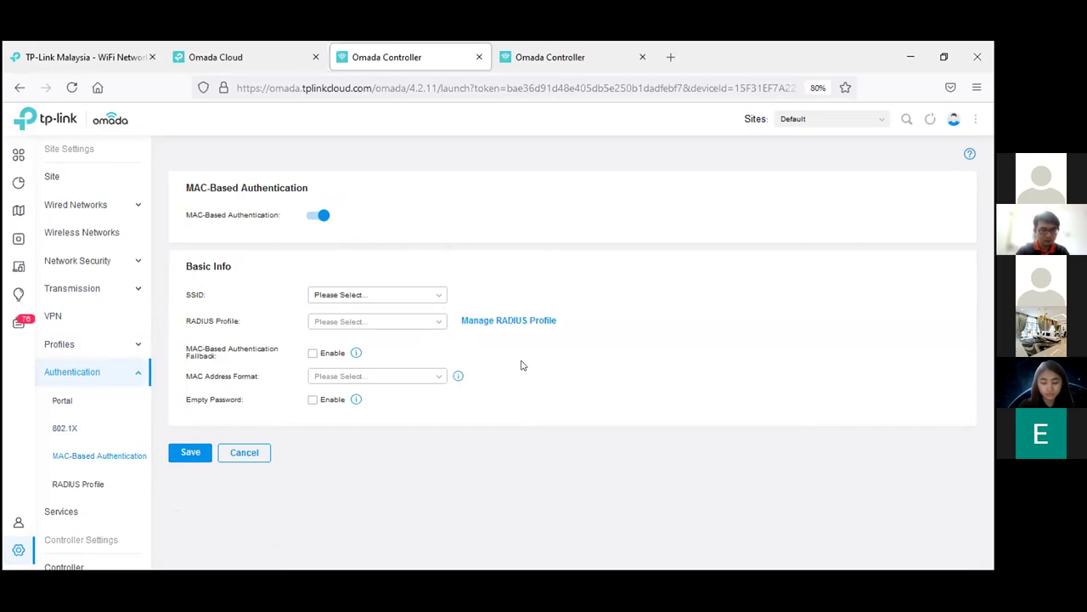
{"action": "left_click", "coordinate": [366, 376]}
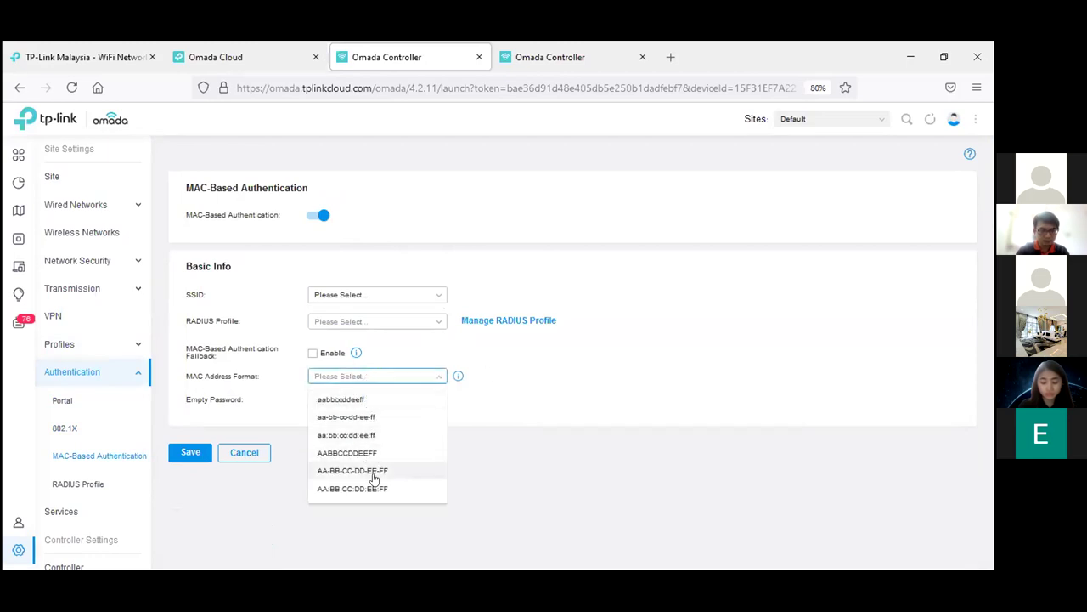
{"action": "left_click", "coordinate": [522, 476]}
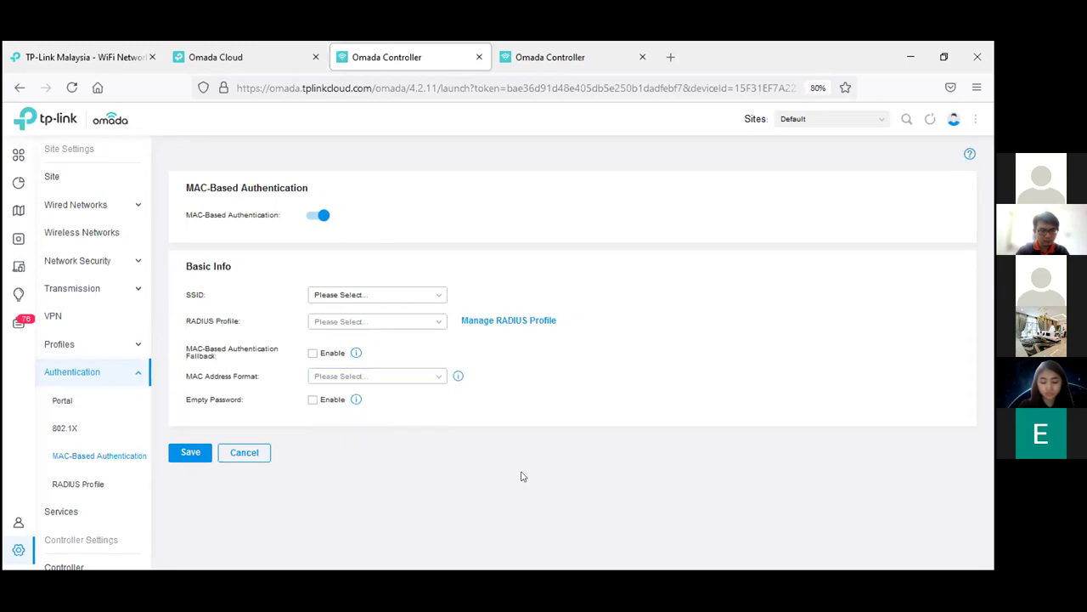
{"action": "left_click", "coordinate": [326, 401]}
Step: Review the settings of the AAA RADIUS profile and leave it without saving
{"action": "left_click", "coordinate": [76, 483]}
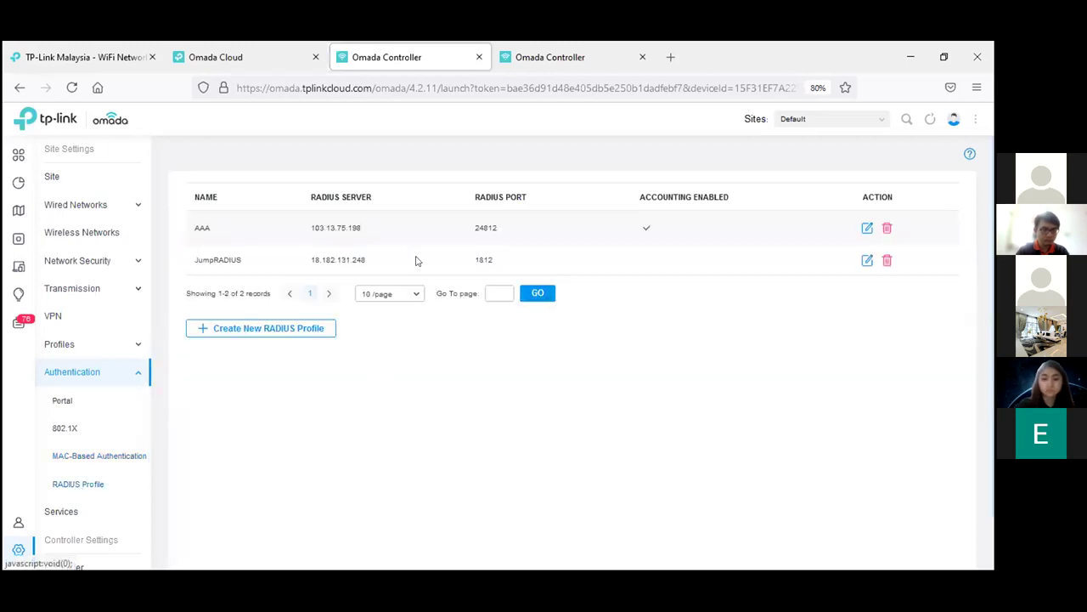
{"action": "left_click", "coordinate": [868, 229]}
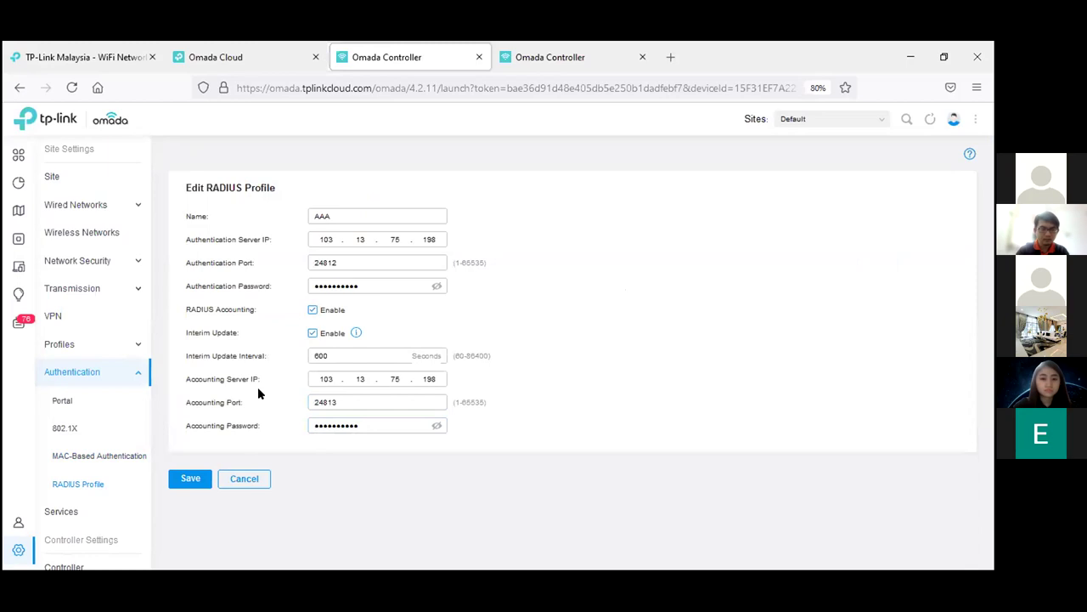
{"action": "left_click", "coordinate": [228, 481]}
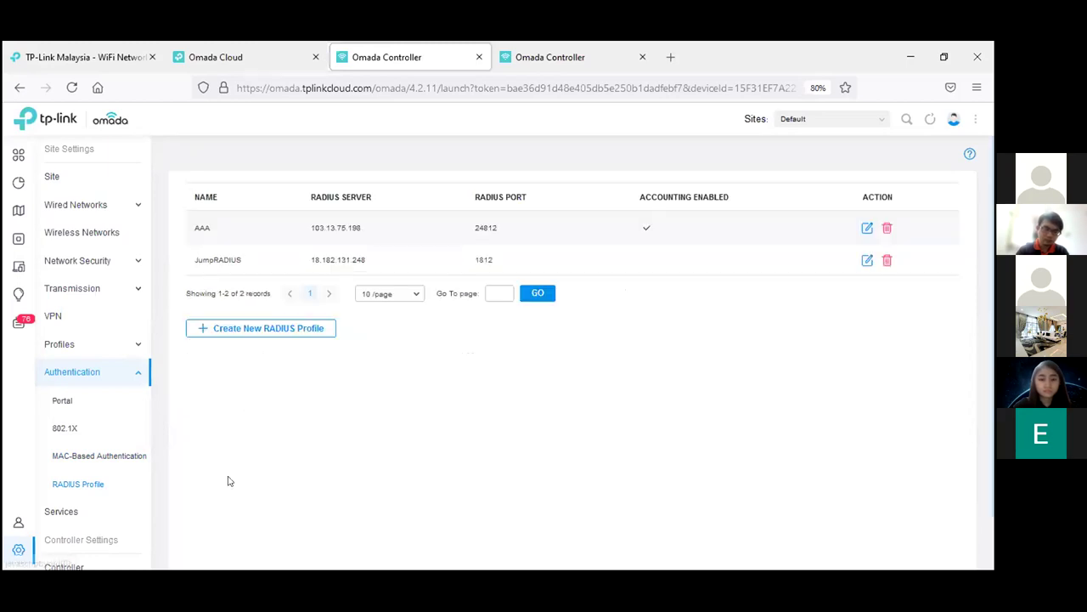
Step: Open a new Dynamic DNS entry in the site's services and review the available service providers
{"action": "left_click", "coordinate": [72, 511]}
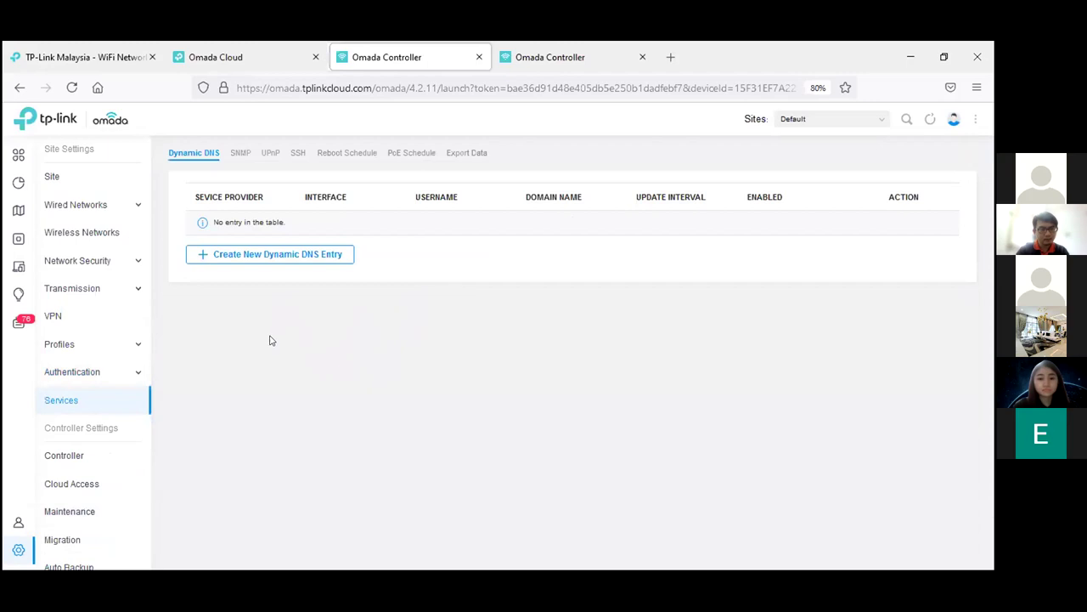
{"action": "left_click", "coordinate": [287, 254]}
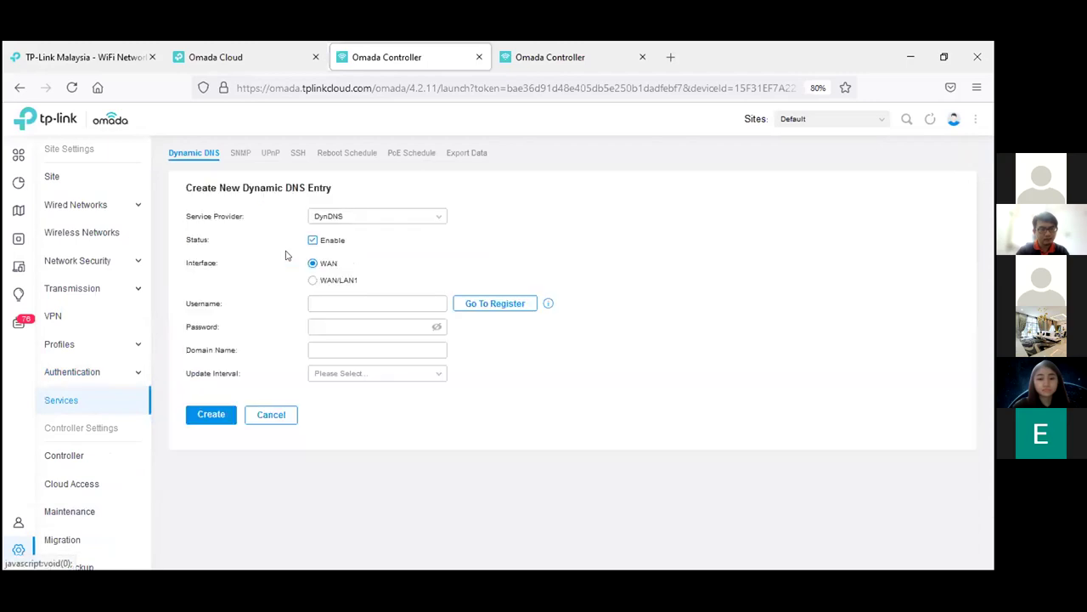
{"action": "left_click", "coordinate": [403, 218]}
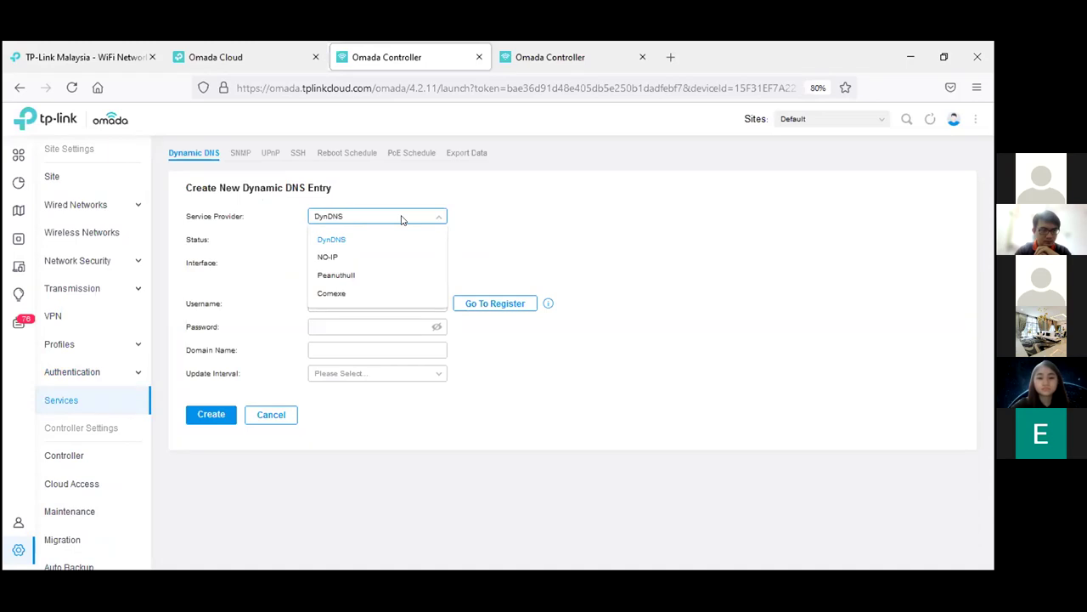
{"action": "left_click", "coordinate": [349, 201]}
Step: Review the SNMP and SSH service settings, and switch on UPnP without applying to see its interface and network options
{"action": "left_click", "coordinate": [236, 154]}
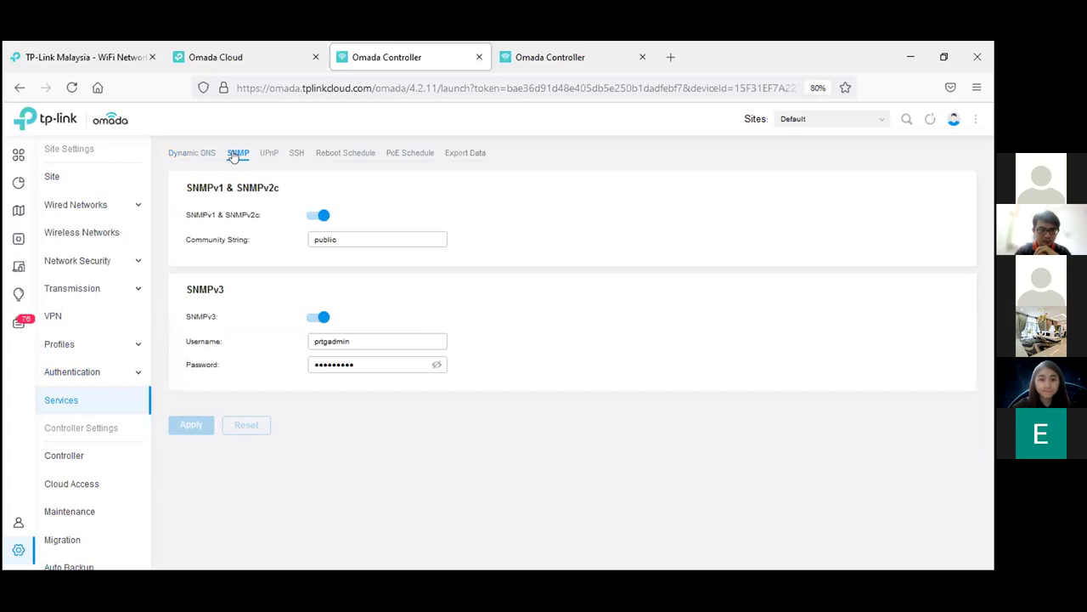
{"action": "left_click", "coordinate": [265, 153]}
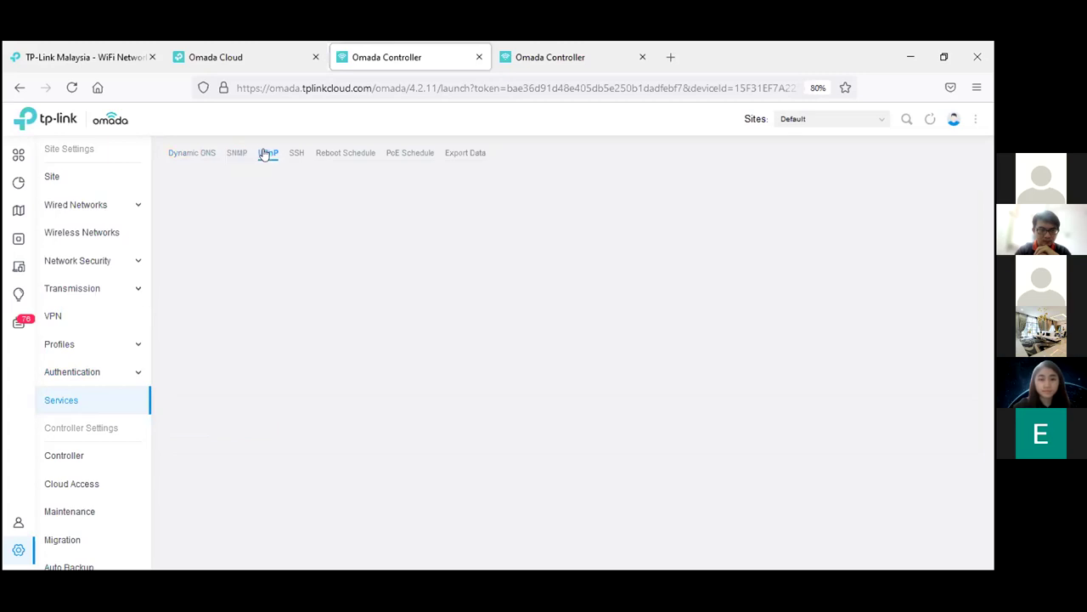
{"action": "left_click", "coordinate": [318, 216]}
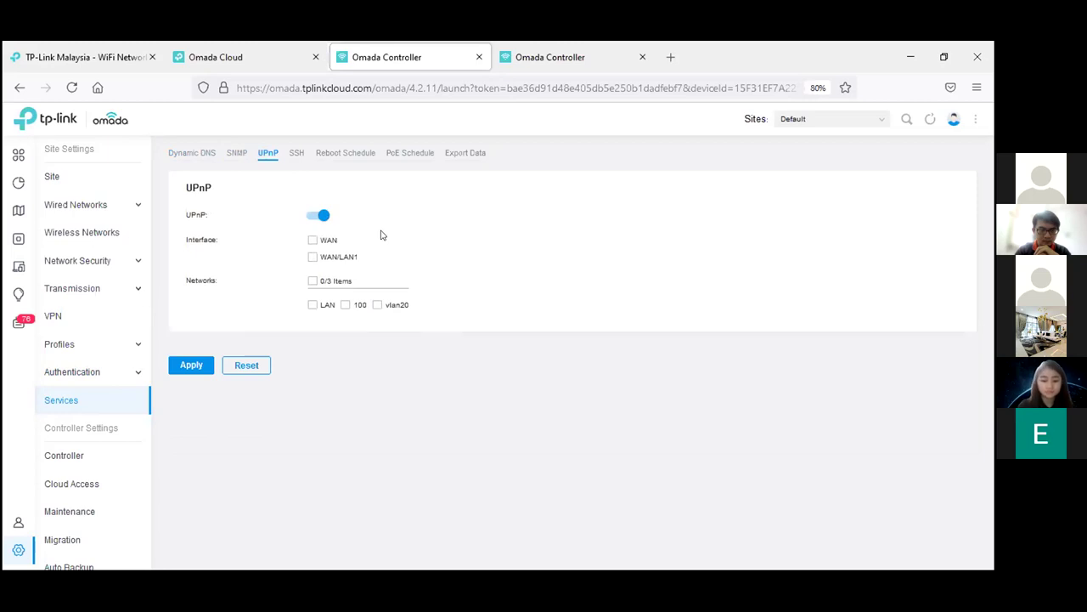
{"action": "left_click", "coordinate": [294, 154]}
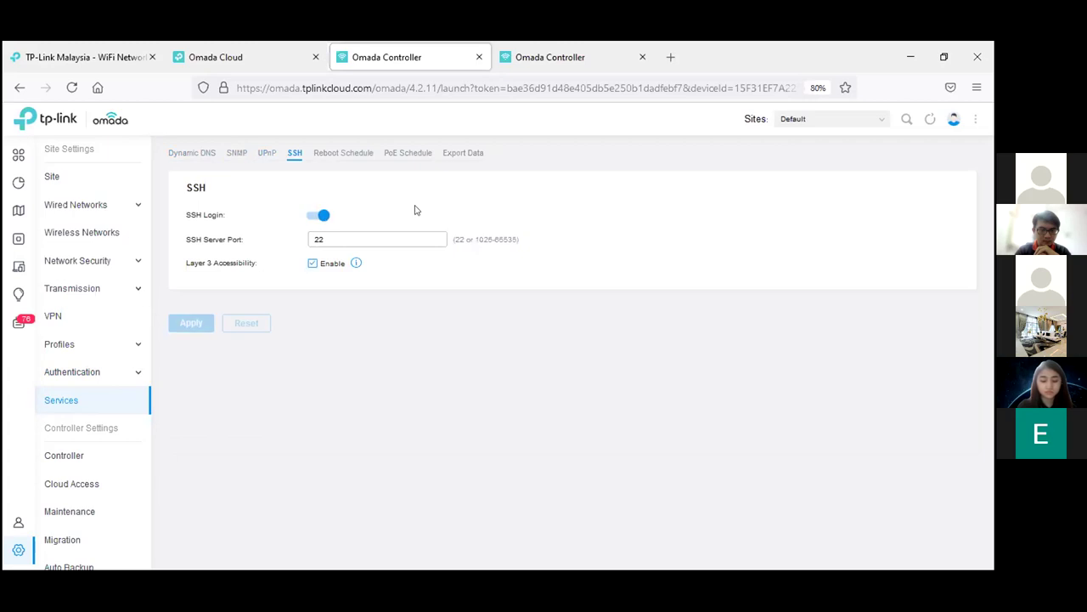
Step: Review the reboot schedule and PoE schedule lists and the file formats offered for exporting data
{"action": "left_click", "coordinate": [345, 156]}
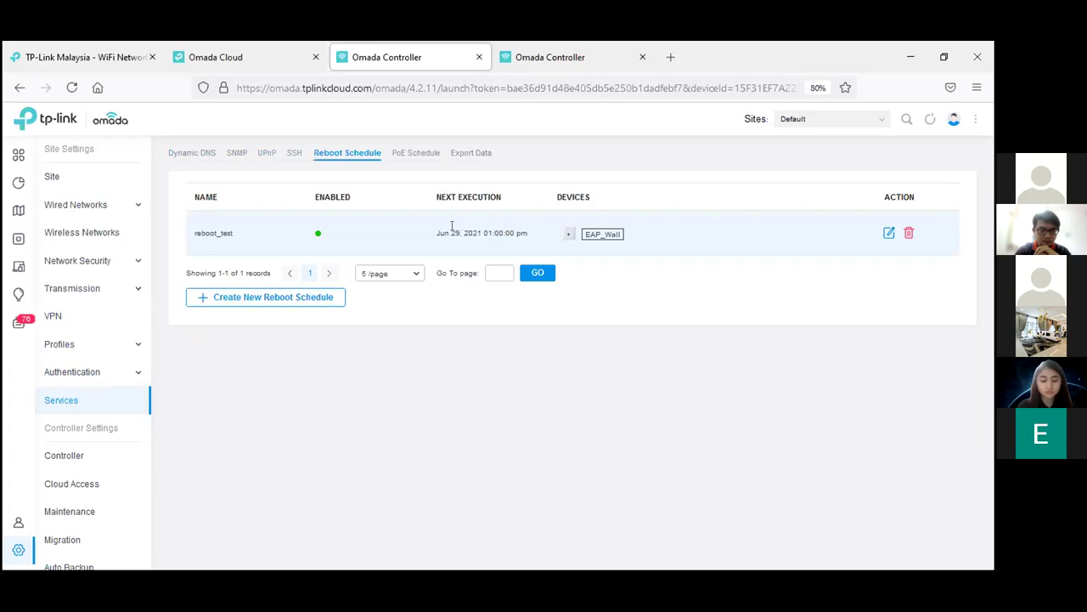
{"action": "left_click", "coordinate": [409, 159]}
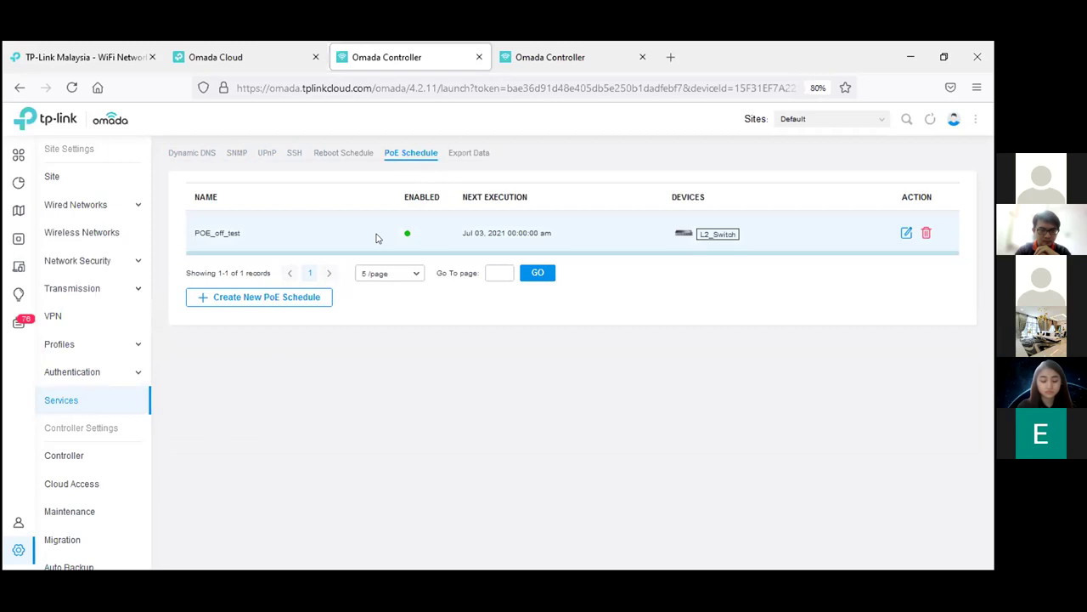
{"action": "left_click", "coordinate": [462, 160]}
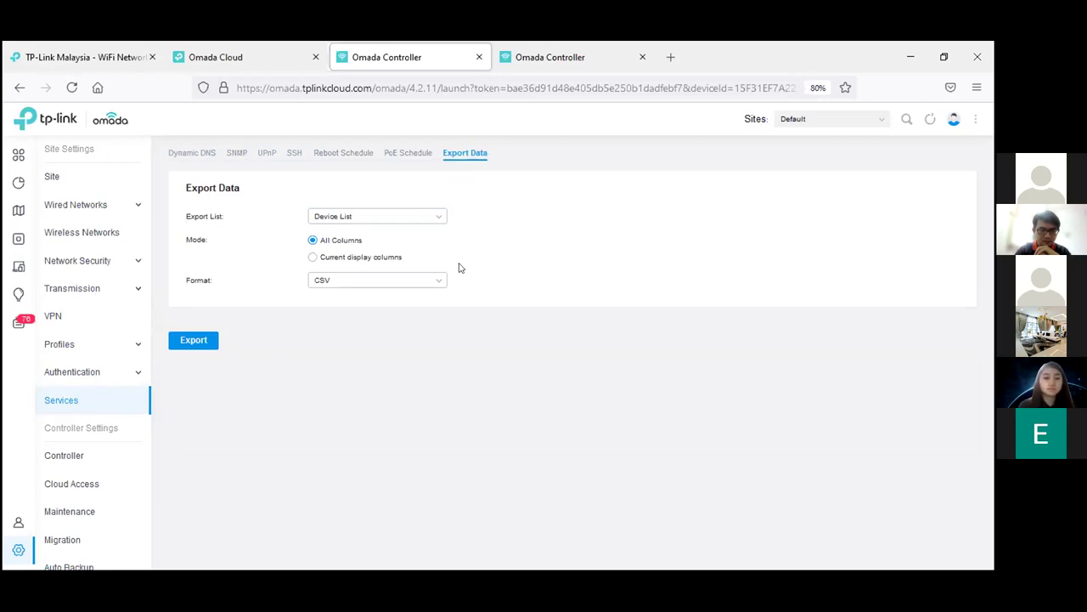
{"action": "left_click", "coordinate": [427, 280]}
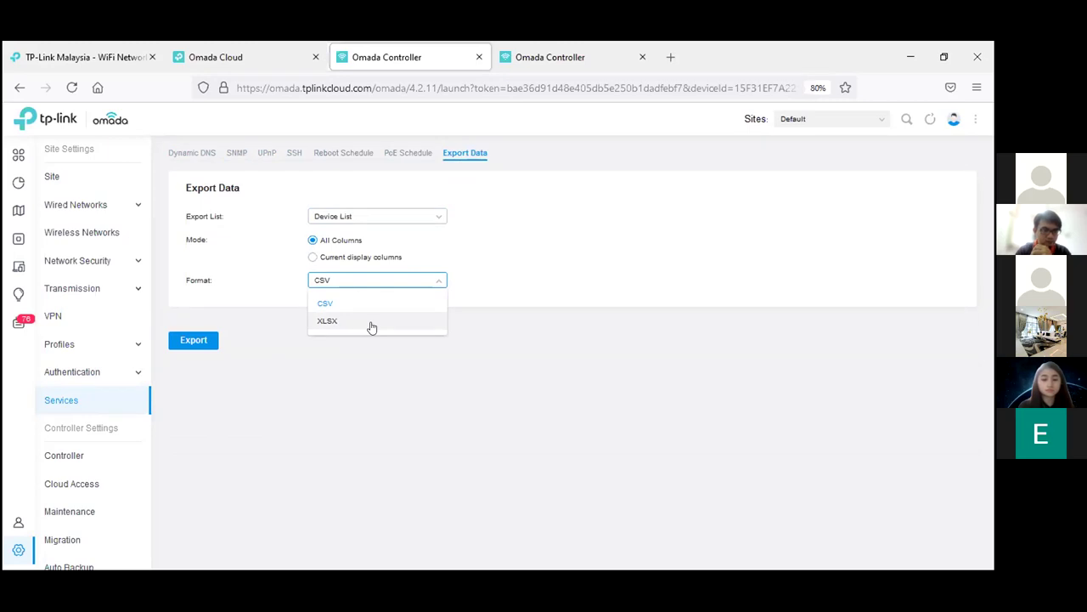
{"action": "left_click", "coordinate": [349, 361]}
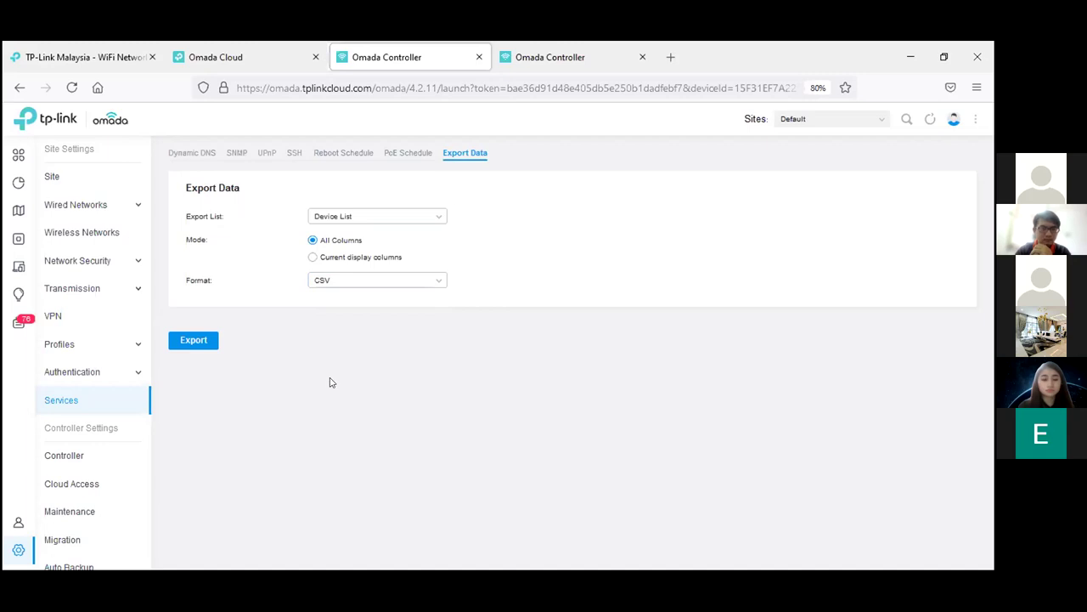
Step: Examine the controller's general, mail server, history data retention, HTTPS certificate and access configuration settings
{"action": "scroll", "coordinate": [105, 428], "scroll_direction": "down", "scroll_amount": 1}
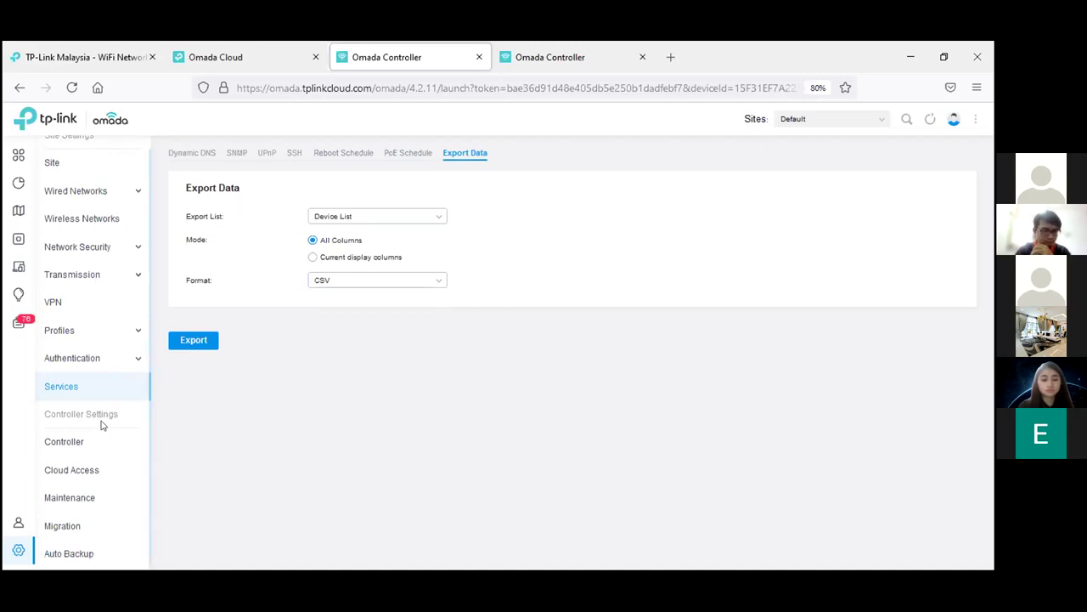
{"action": "left_click", "coordinate": [58, 447]}
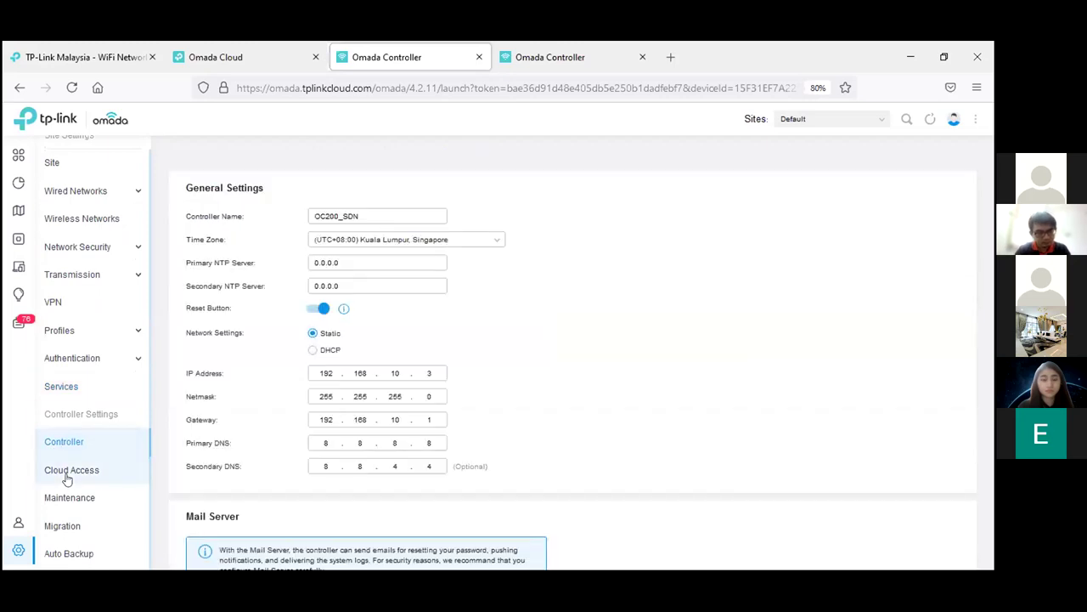
{"action": "scroll", "coordinate": [536, 366], "scroll_direction": "down", "scroll_amount": 4}
{"action": "scroll", "coordinate": [548, 363], "scroll_direction": "down", "scroll_amount": 5}
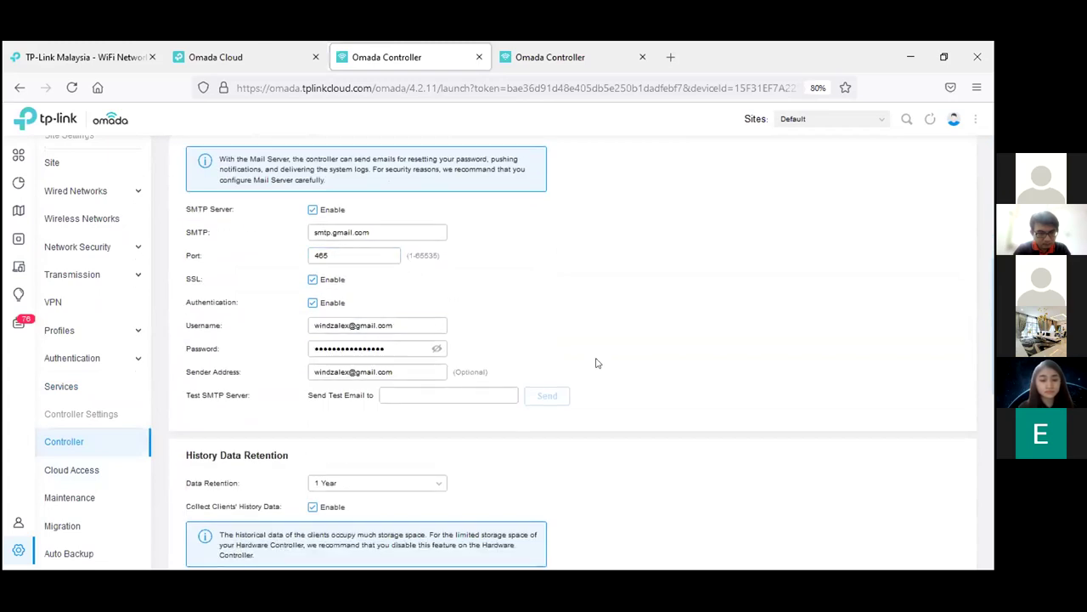
{"action": "scroll", "coordinate": [599, 363], "scroll_direction": "down", "scroll_amount": 7}
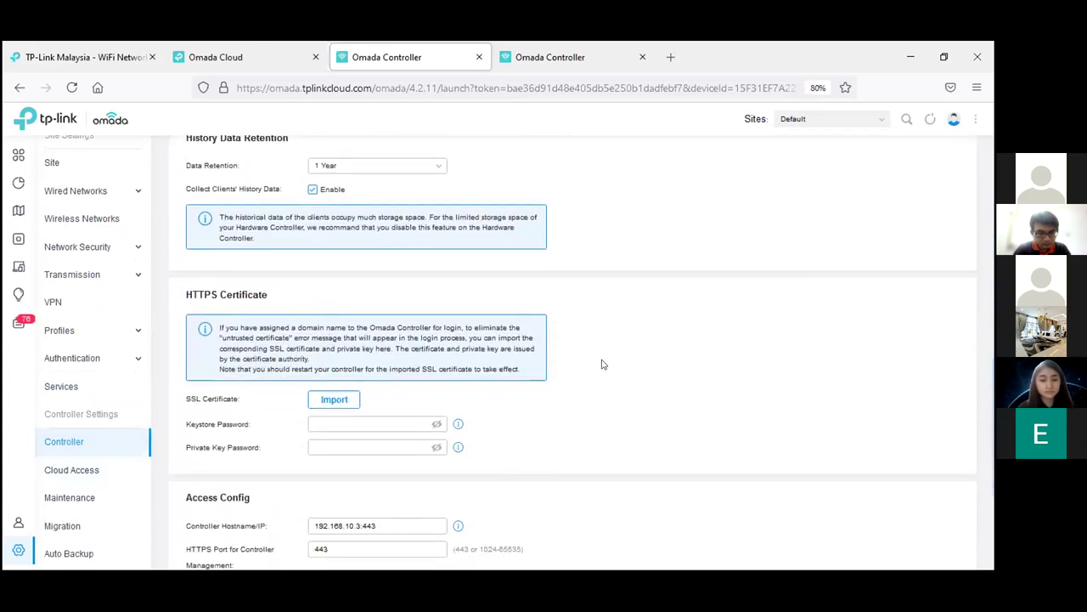
{"action": "scroll", "coordinate": [603, 363], "scroll_direction": "down", "scroll_amount": 5}
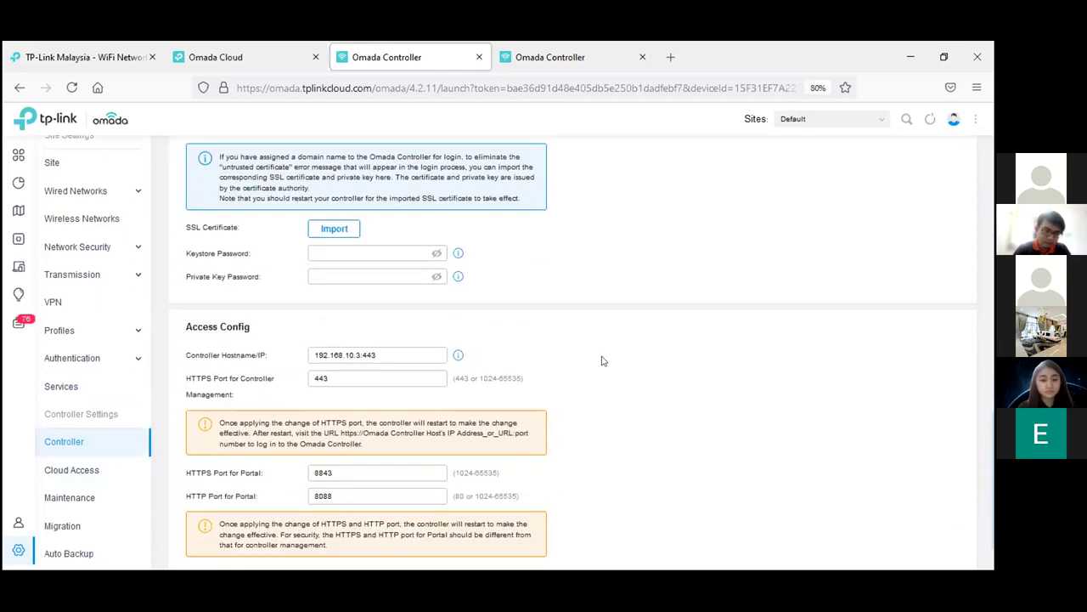
{"action": "left_click", "coordinate": [420, 435]}
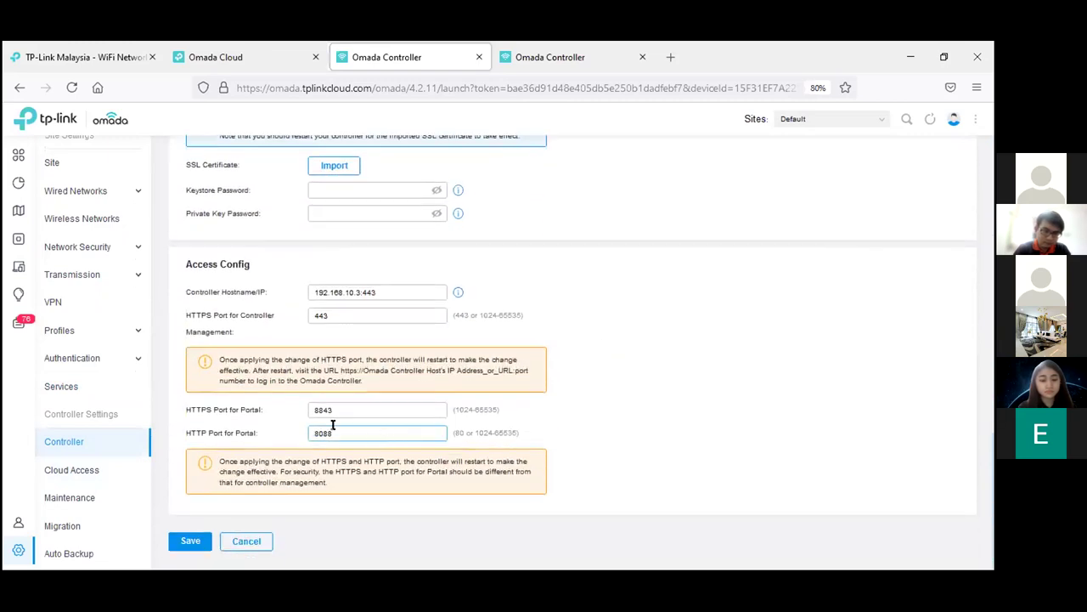
Step: Review the cloud access settings, and the maintenance page's controller status, user interface and hardware controller options
{"action": "left_click", "coordinate": [90, 472]}
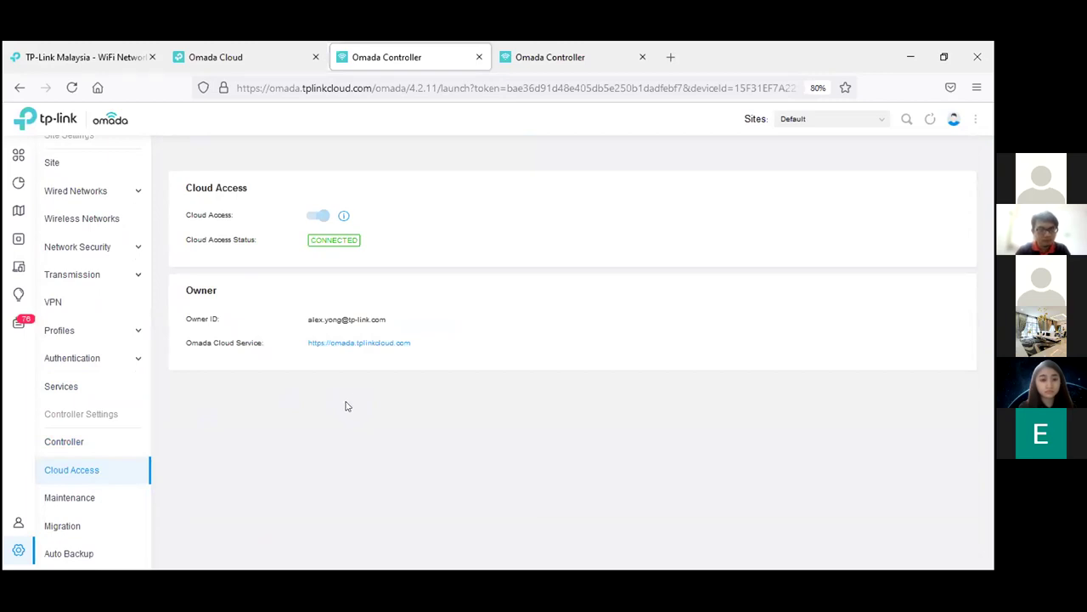
{"action": "left_click", "coordinate": [77, 502]}
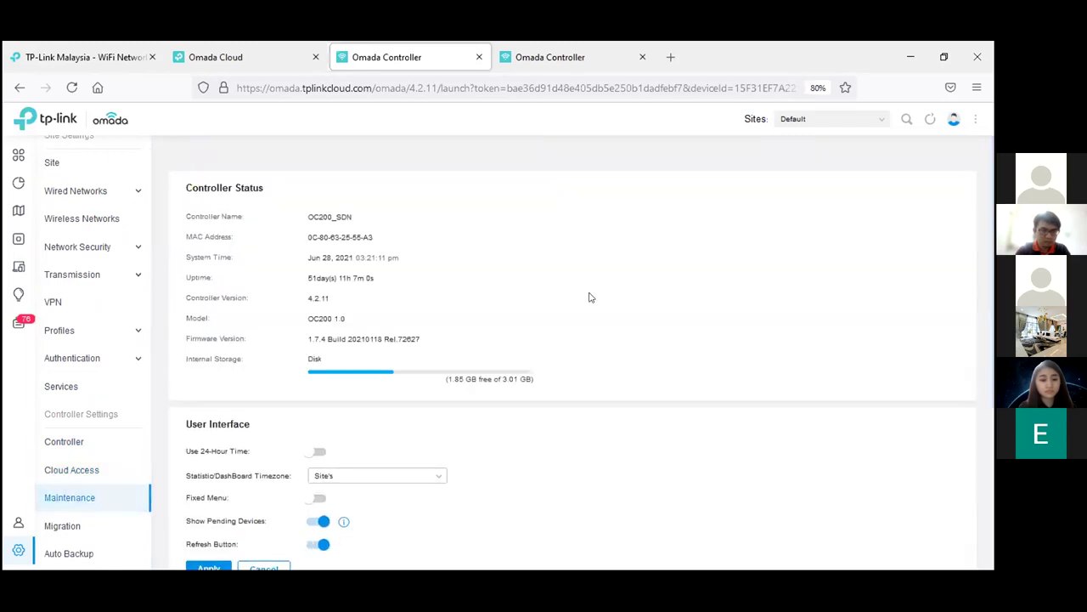
{"action": "scroll", "coordinate": [592, 296], "scroll_direction": "down", "scroll_amount": 3}
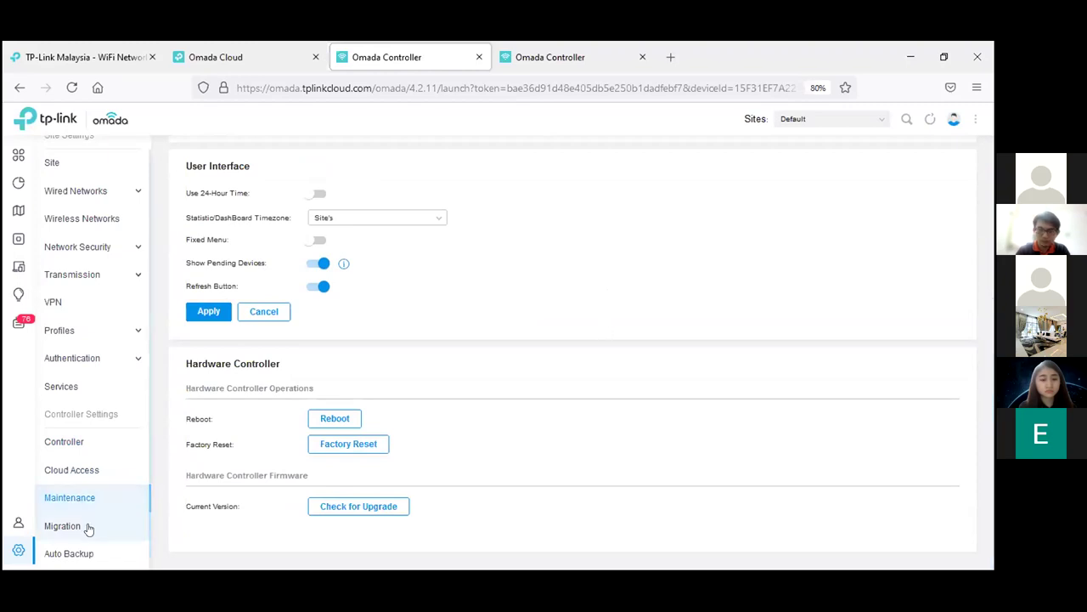
Step: Review the site migration and controller migration pages along with the site list, and open the Auto Backup settings
{"action": "left_click", "coordinate": [62, 526]}
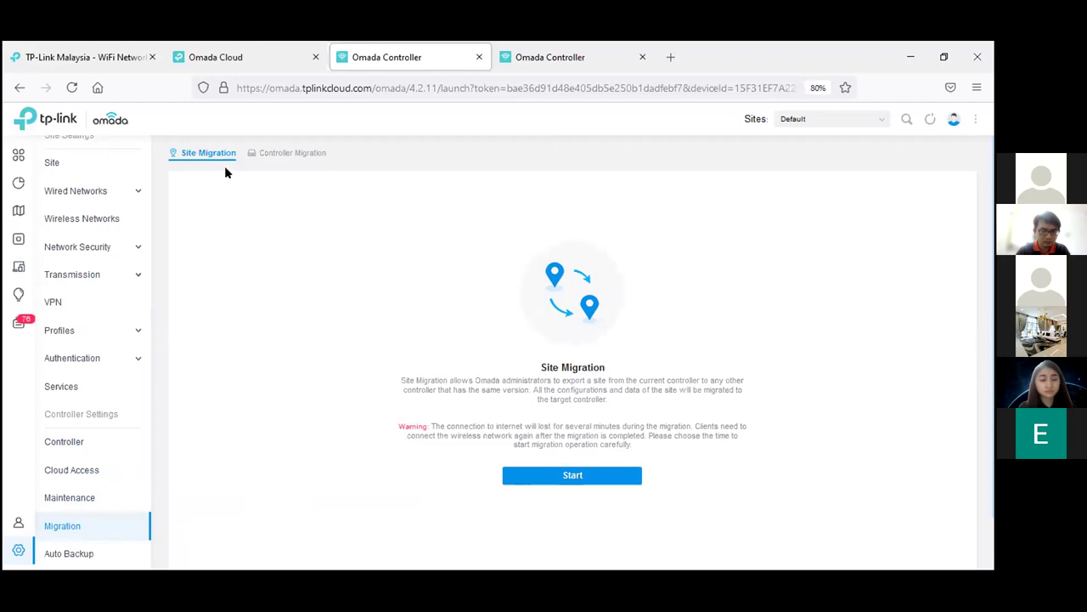
{"action": "left_click", "coordinate": [884, 119]}
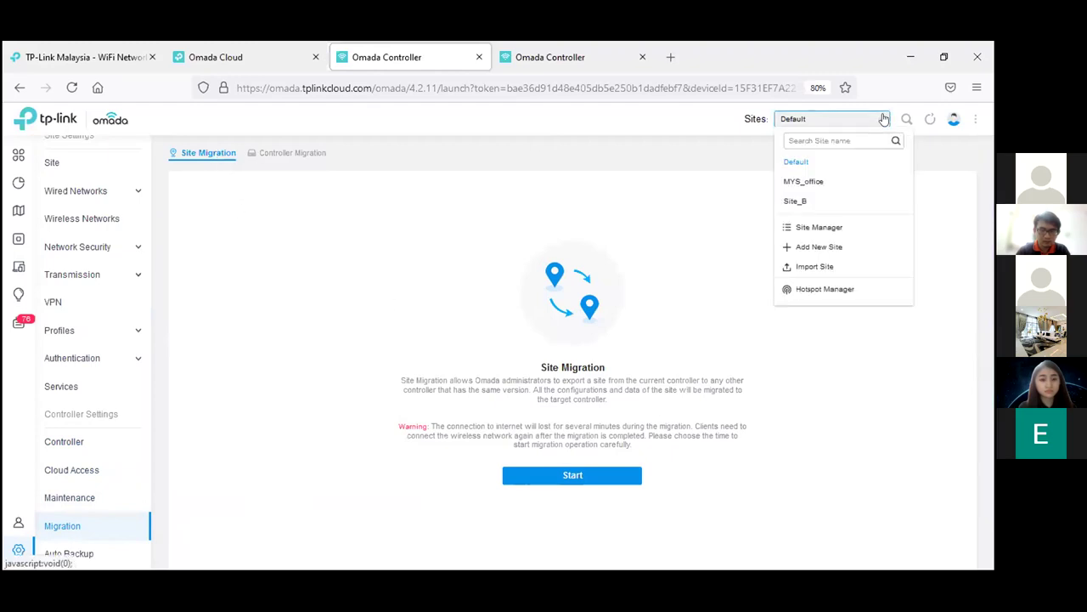
{"action": "left_click", "coordinate": [291, 153]}
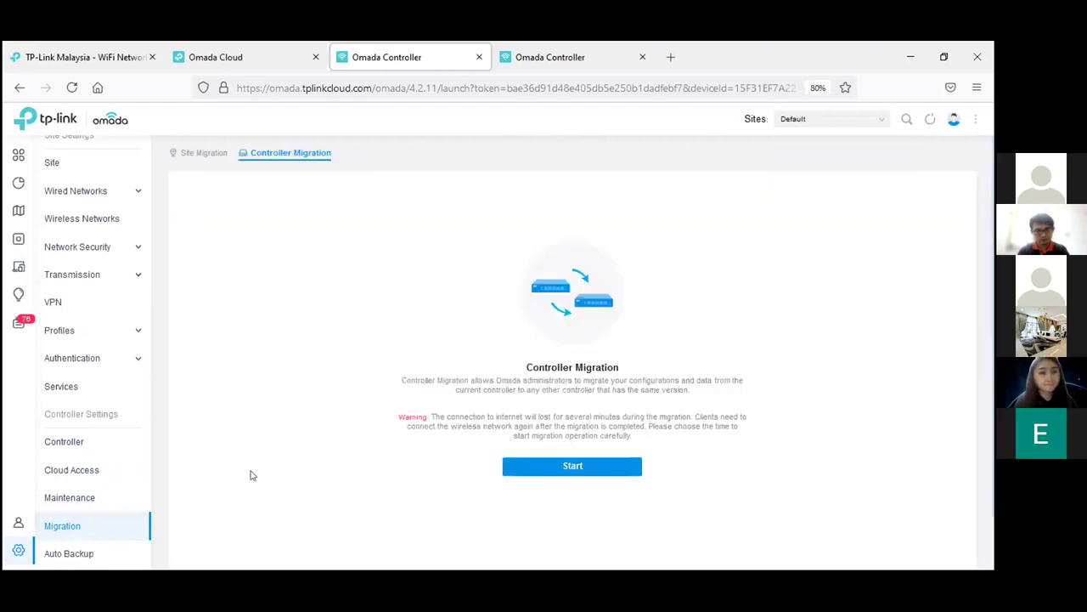
{"action": "left_click", "coordinate": [89, 557]}
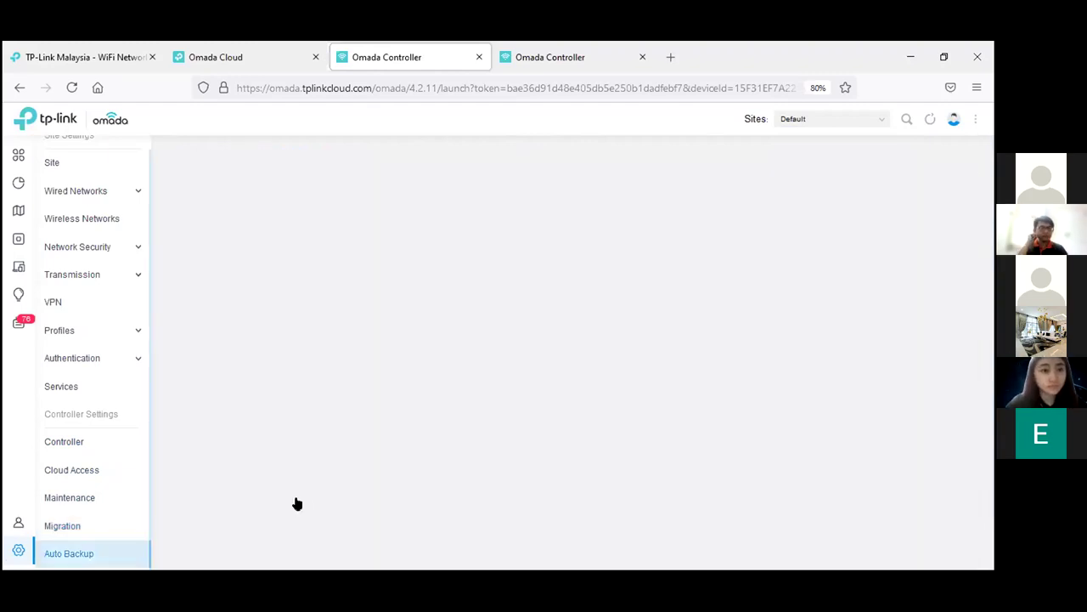